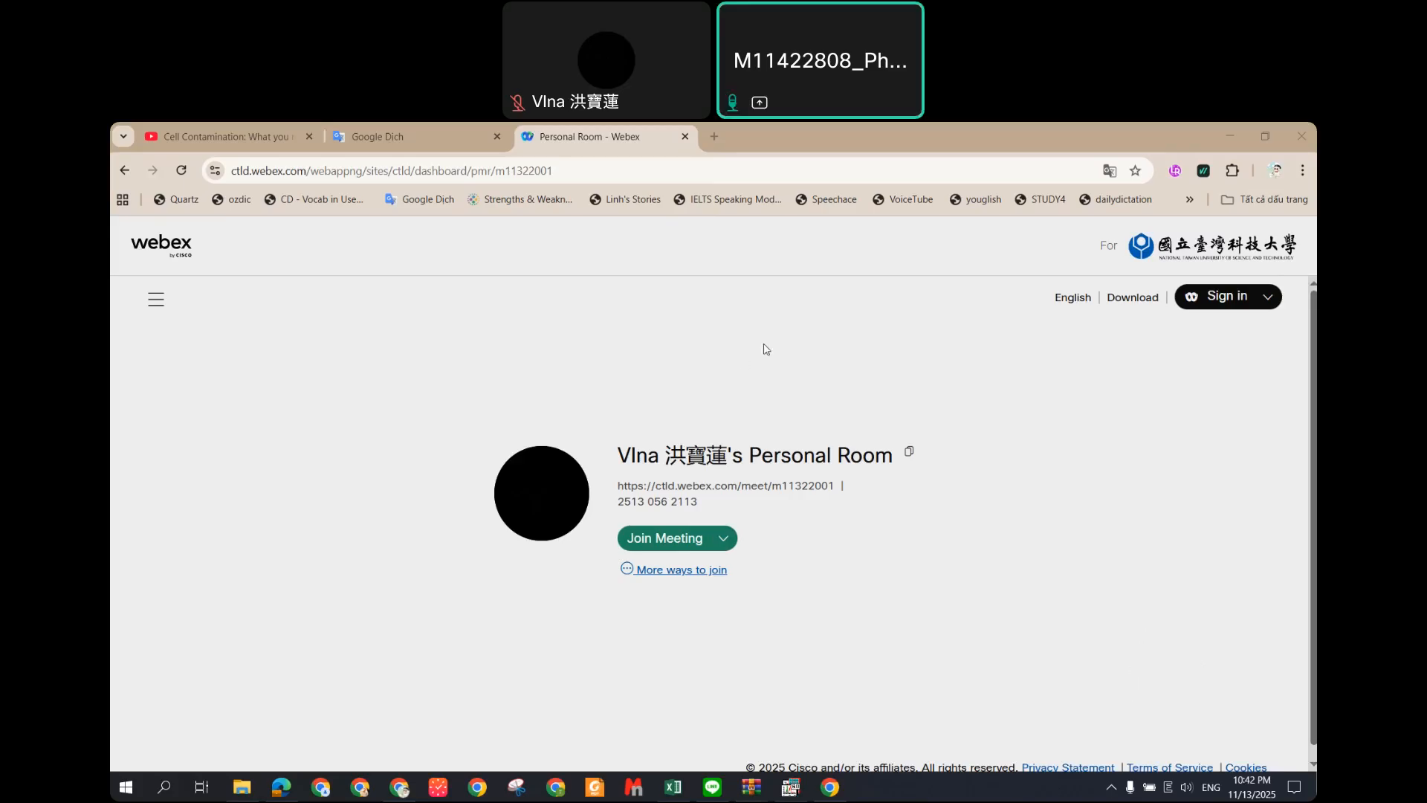
Step: Minimize Chrome, move the LINE chat window aside and close it, and dismiss the muted-speaker notice
click(1230, 137)
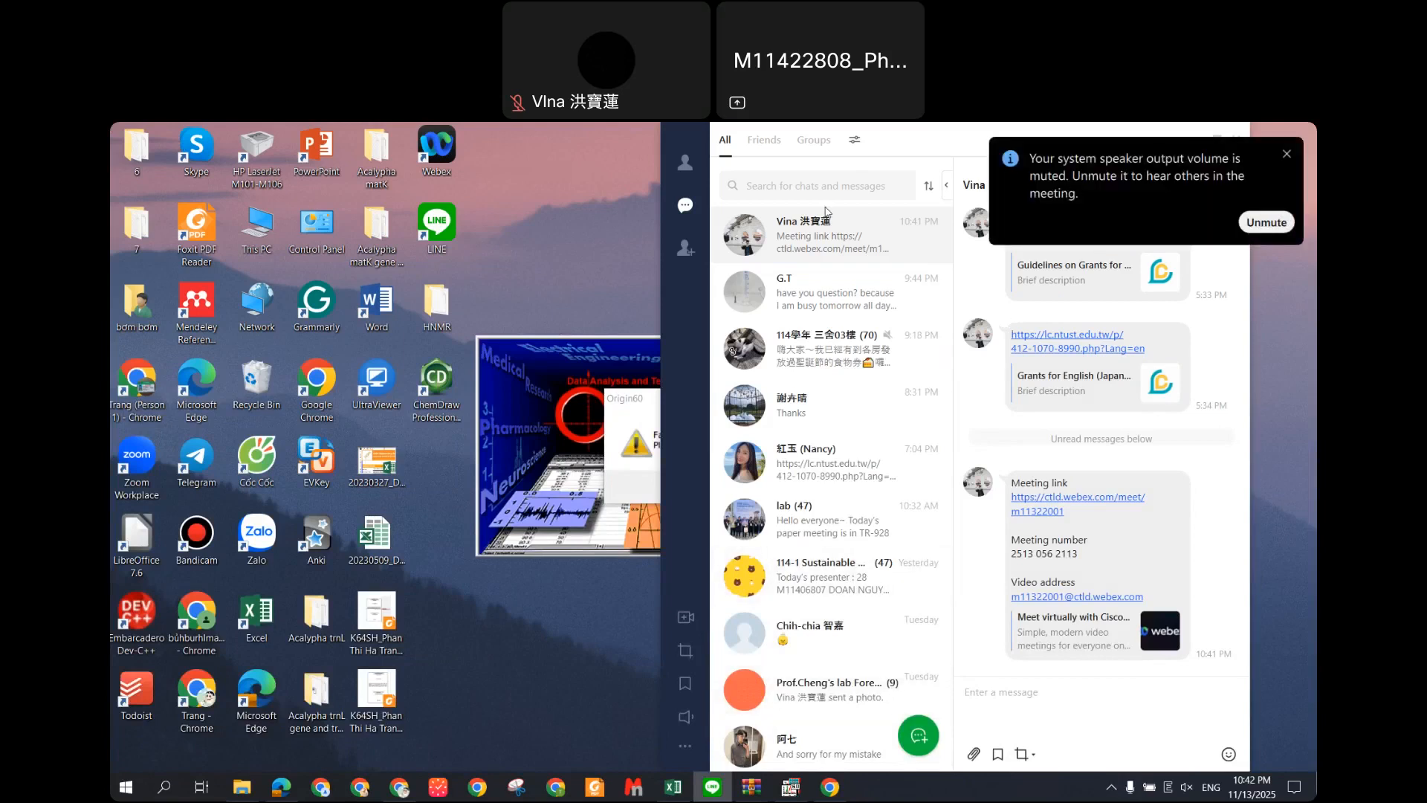
drag(1040, 138, 836, 233)
drag(945, 234, 860, 274)
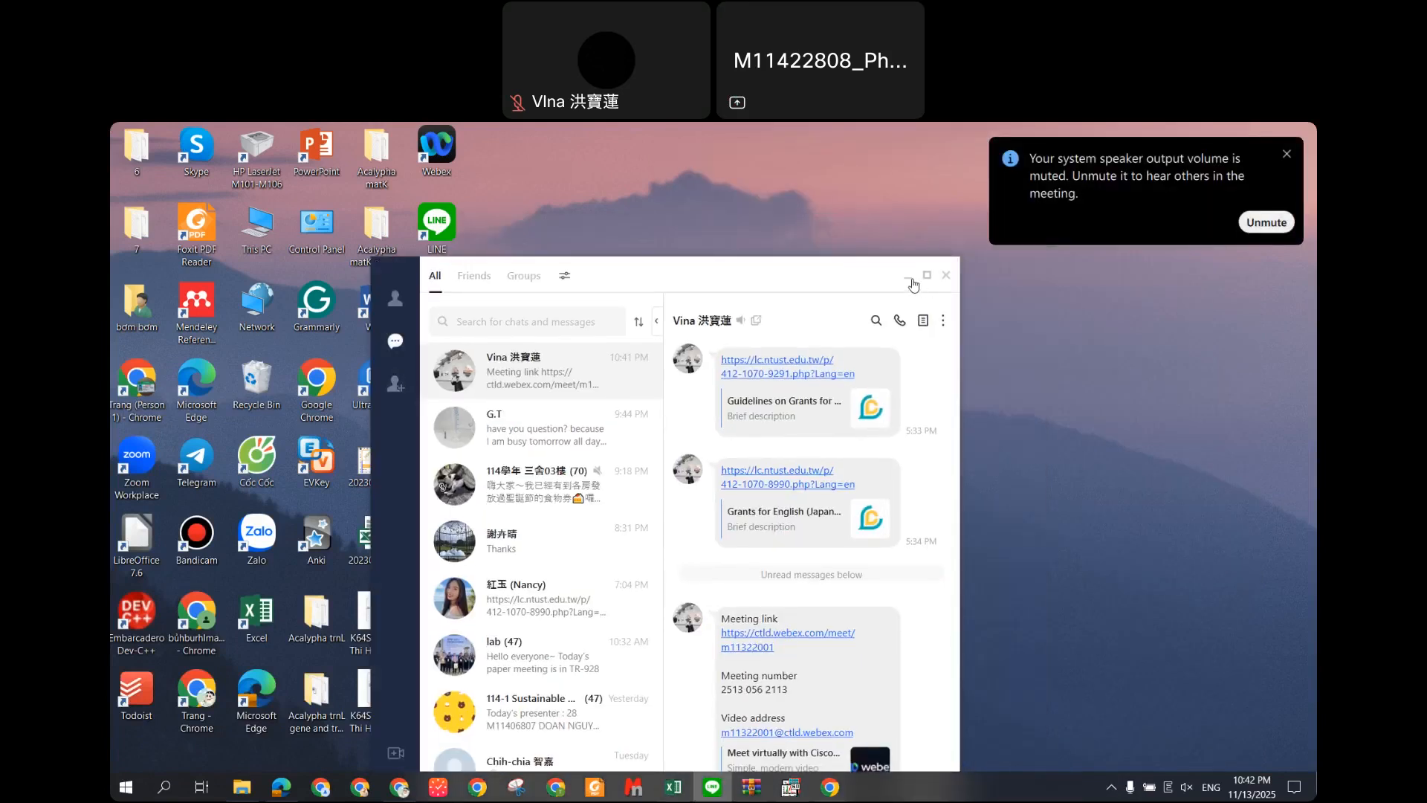
click(907, 276)
click(1266, 222)
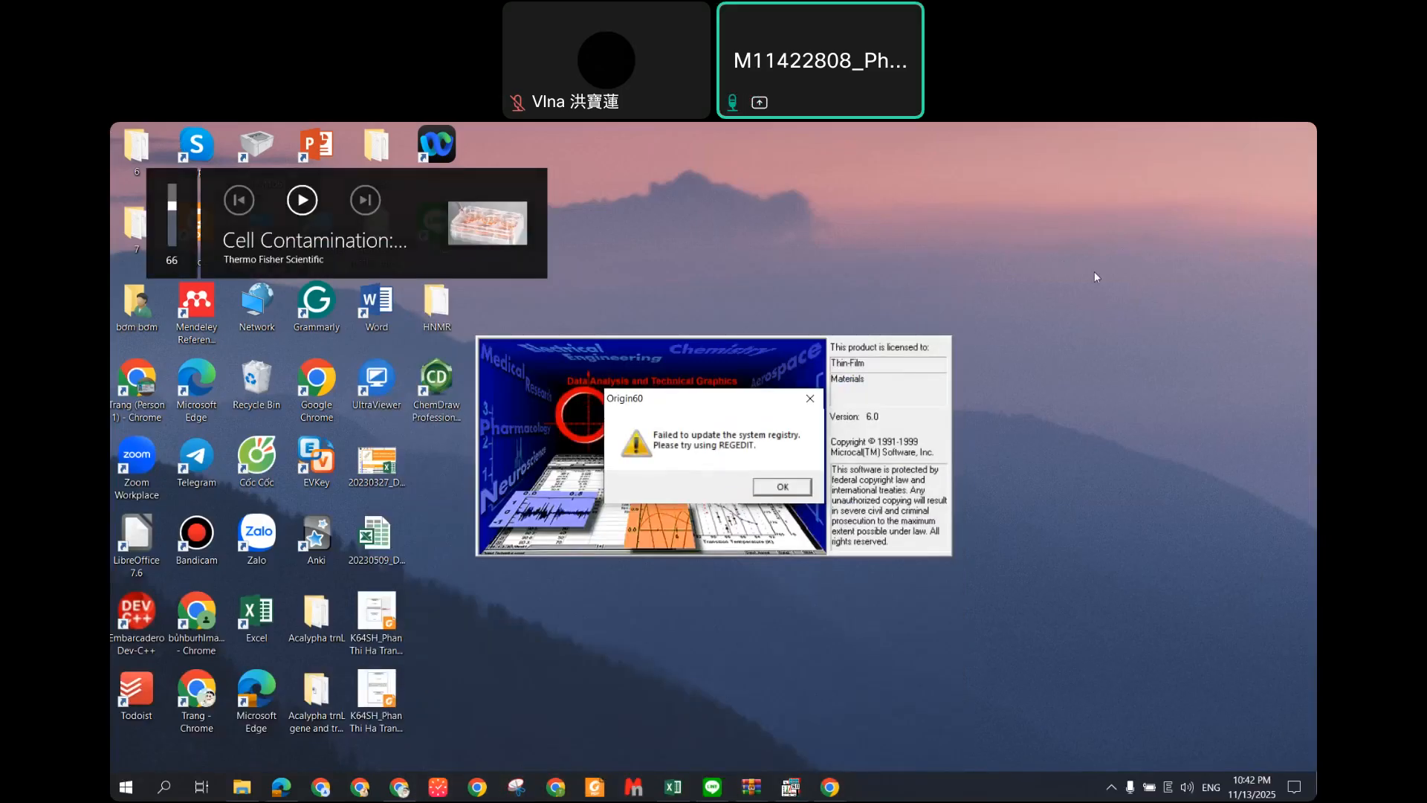
Step: Dismiss Origin's registry error so Data1 opens, then show the Windows desktop
click(810, 399)
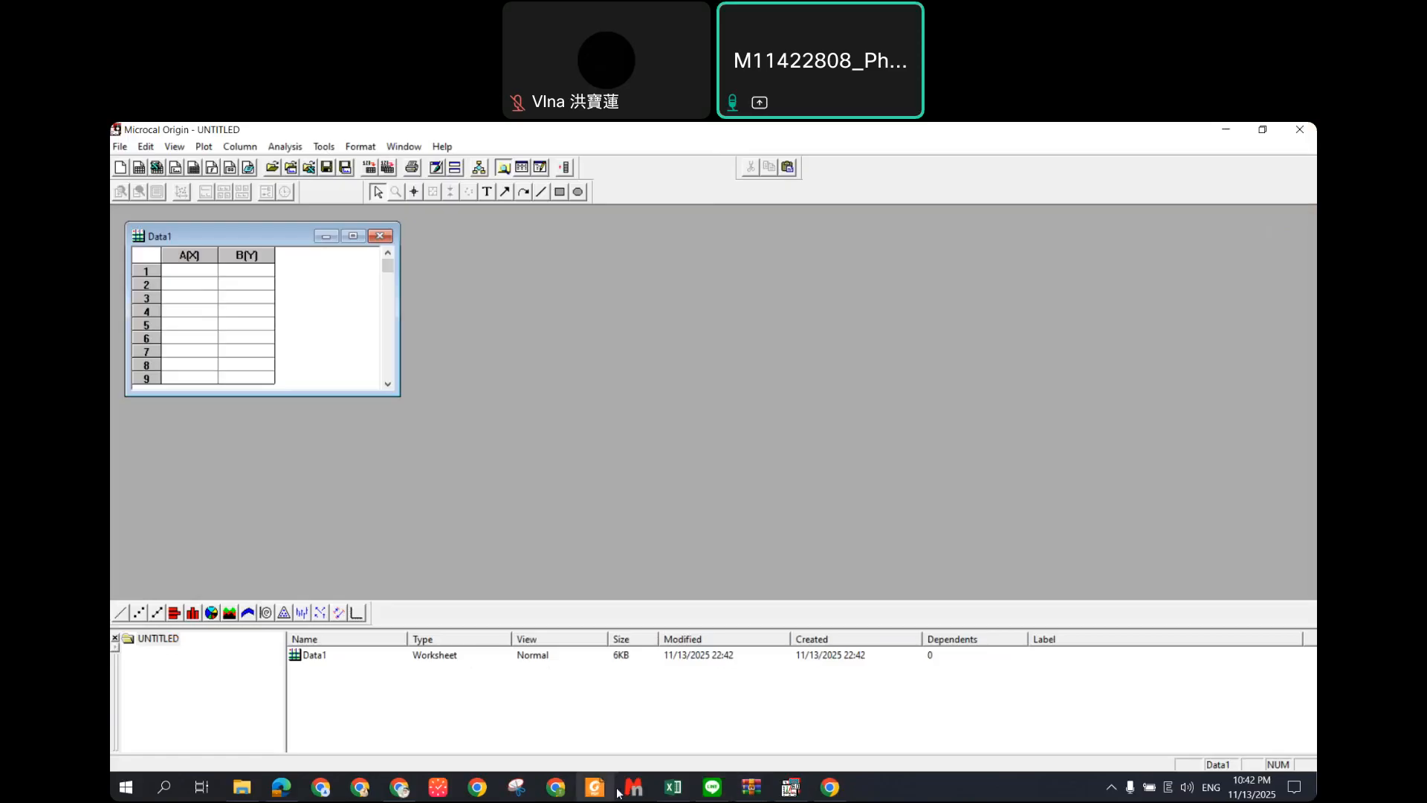
click(246, 786)
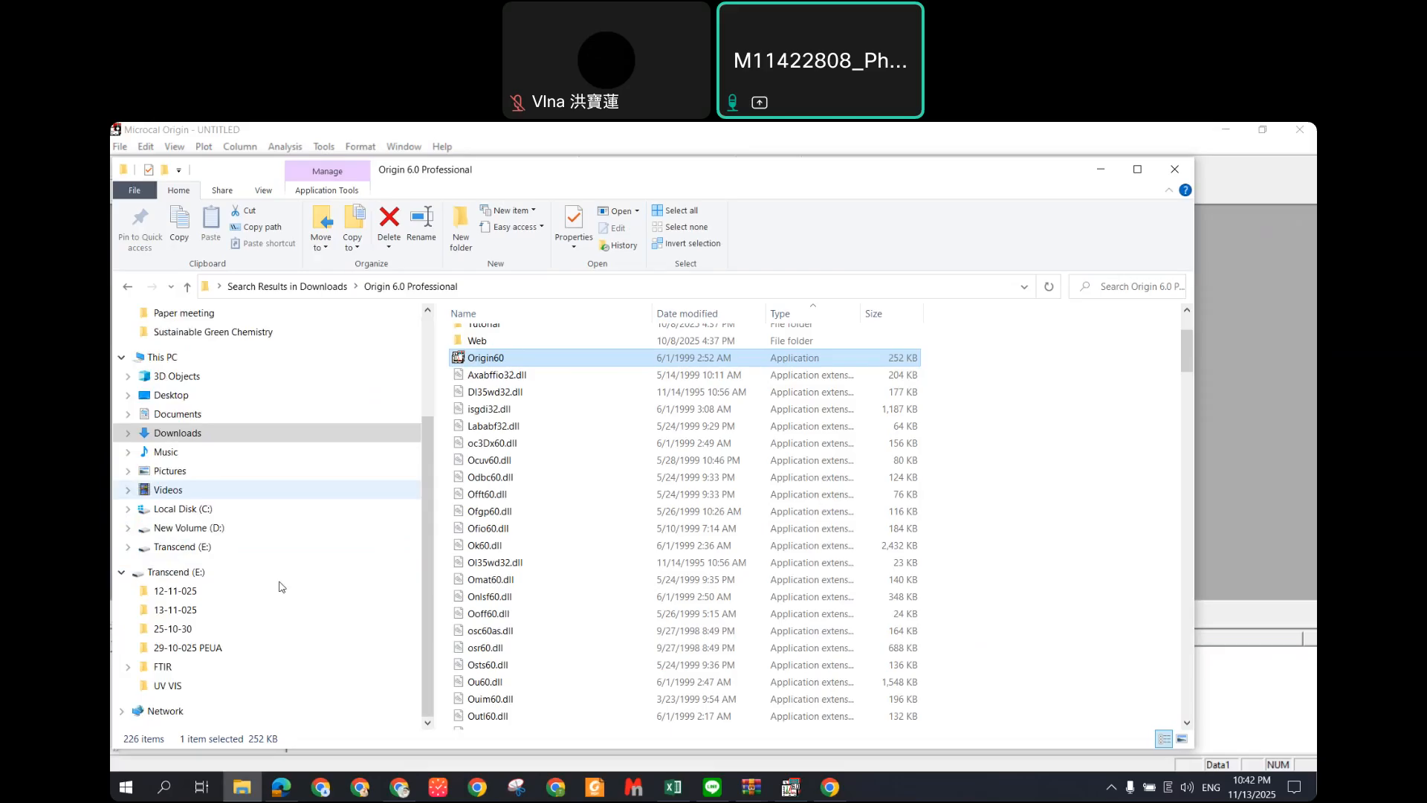
key(super+d)
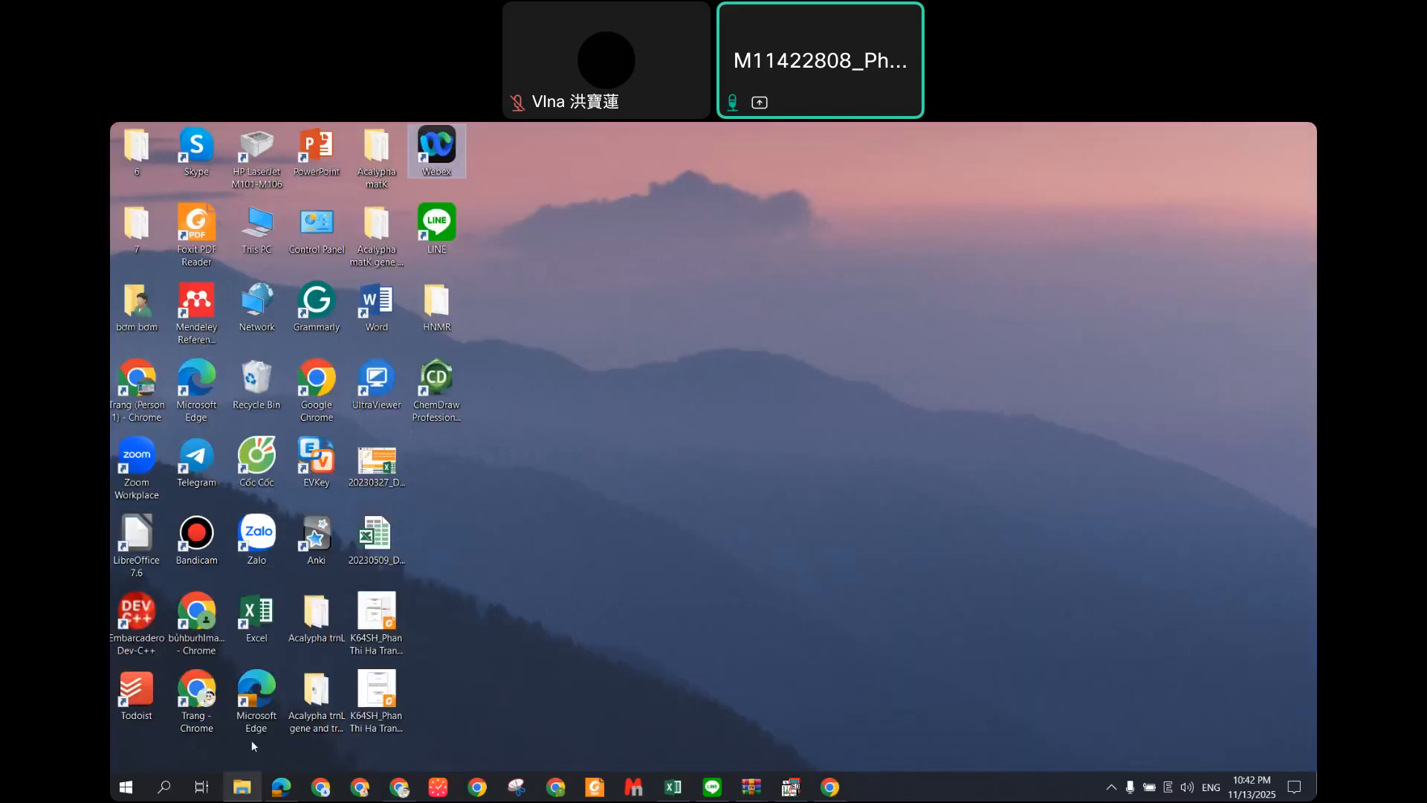
Step: Open File Explorer on Transcend (E:) and close the open PEMA_013 Excel workbook
click(252, 785)
click(532, 411)
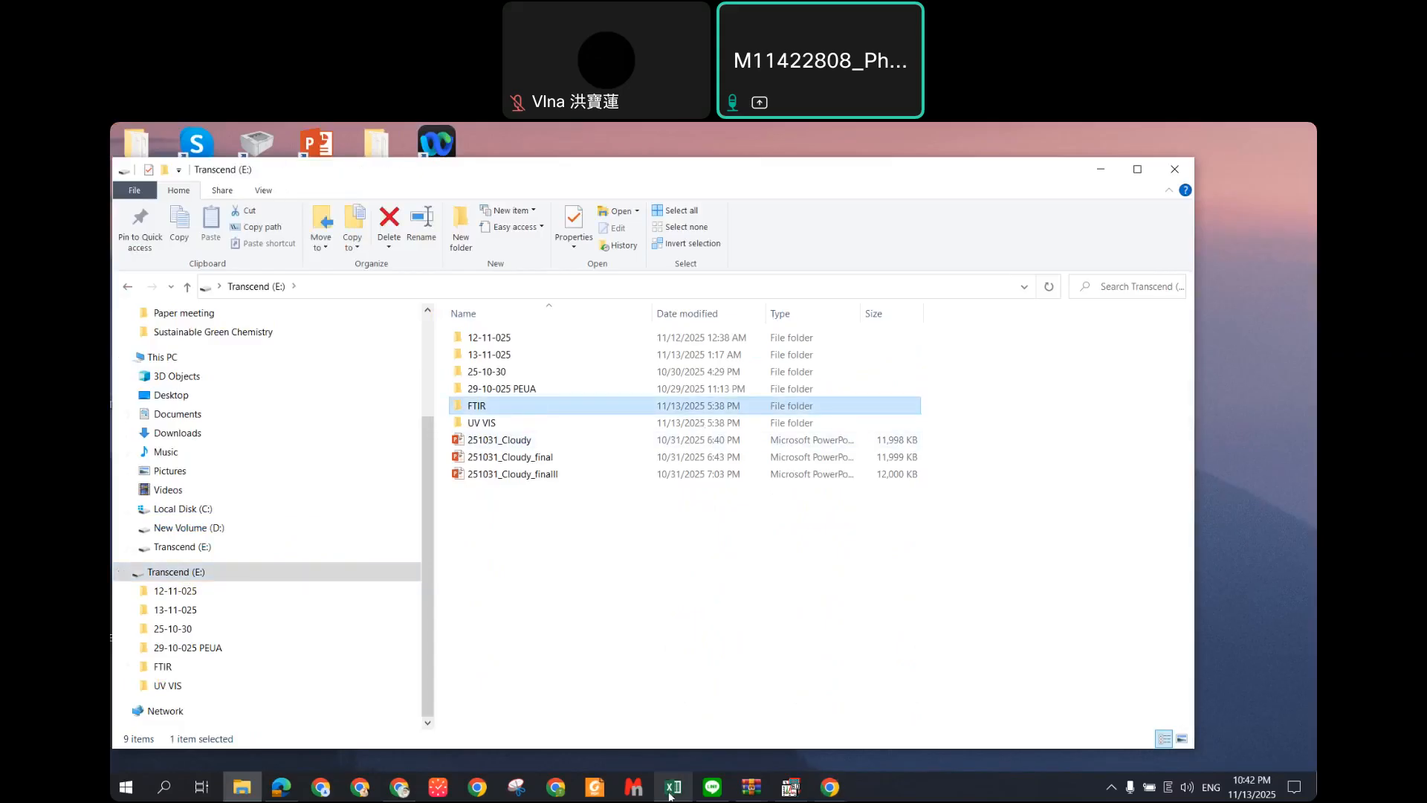
mouse_move(673, 787)
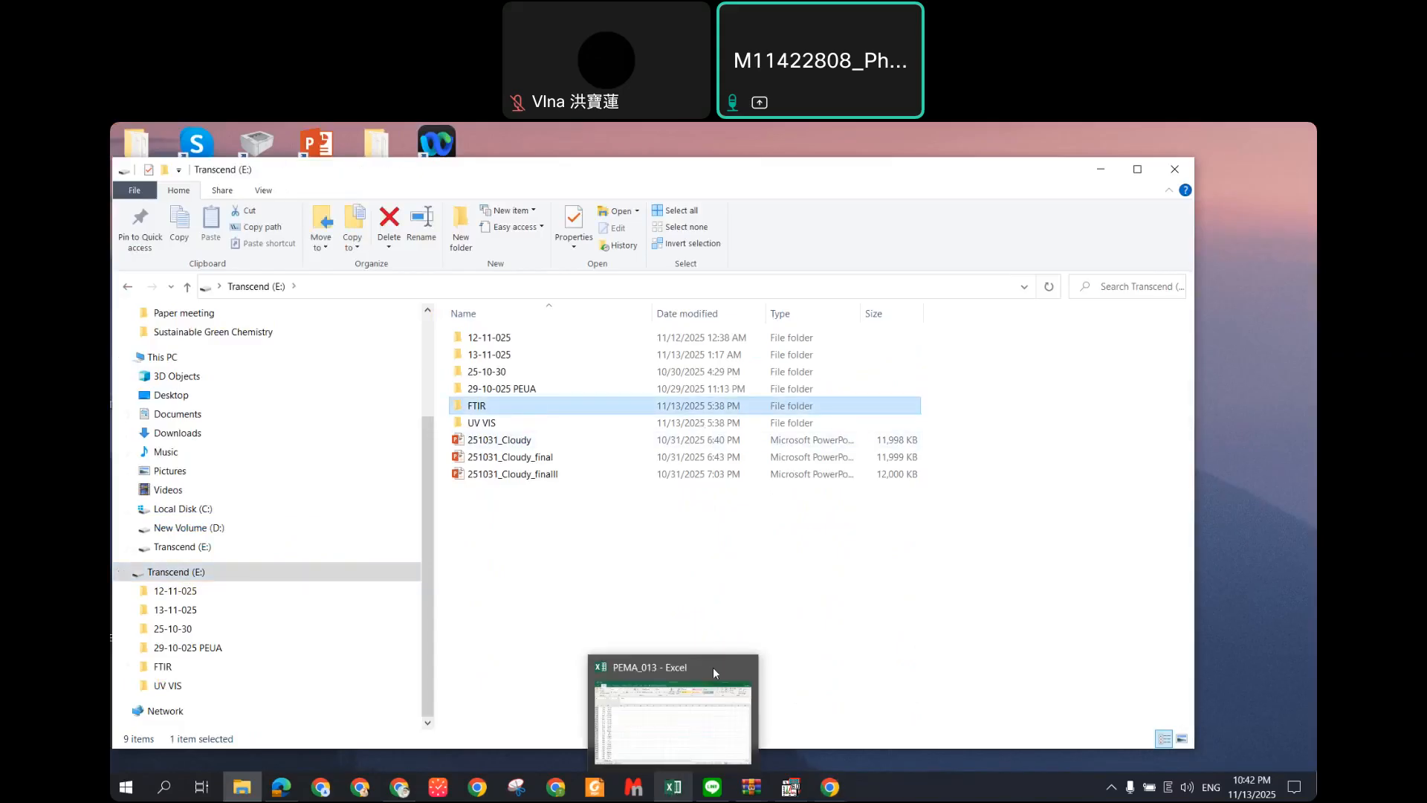
click(752, 668)
click(720, 509)
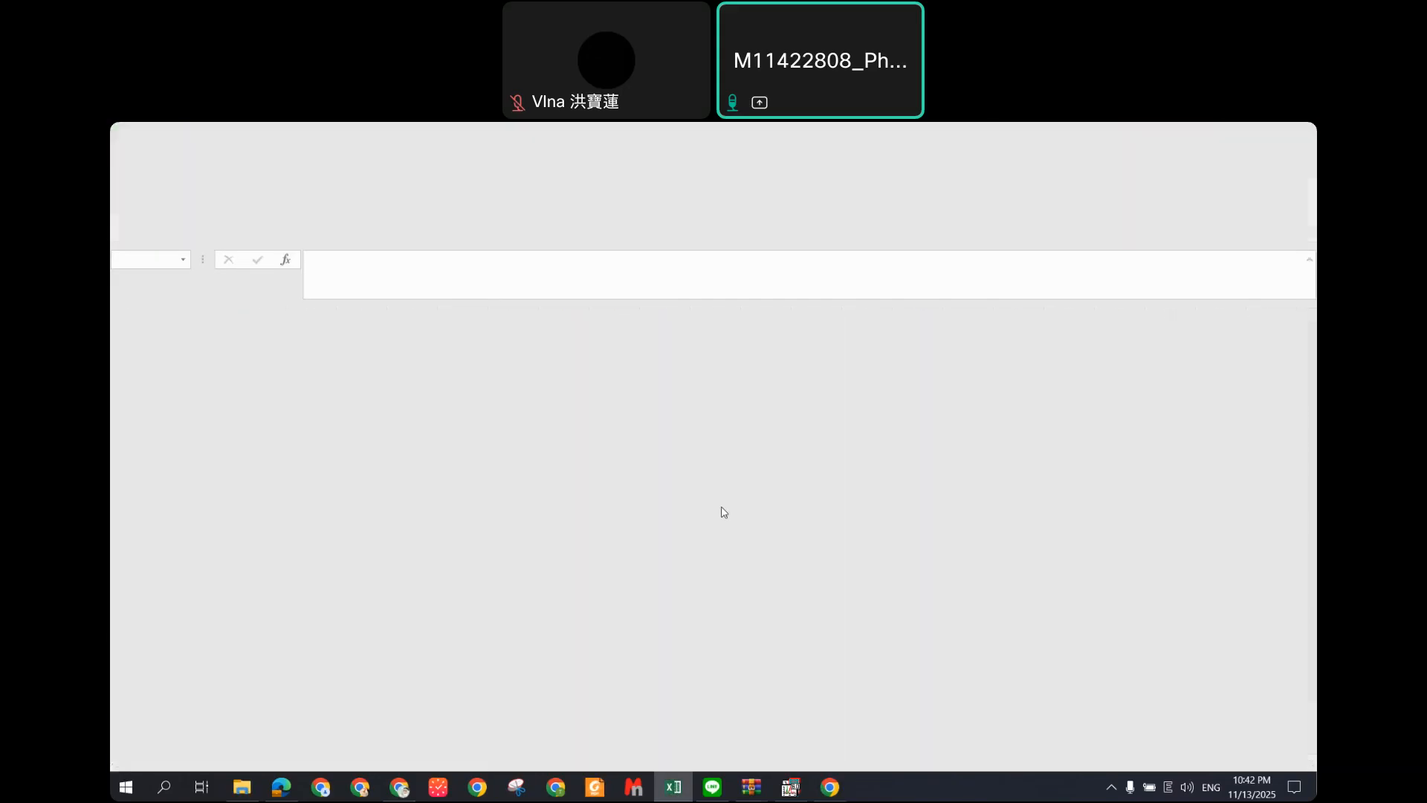
Step: Duplicate the FTIR folder and rename the copy 'FTIR - Processed'
click(518, 409)
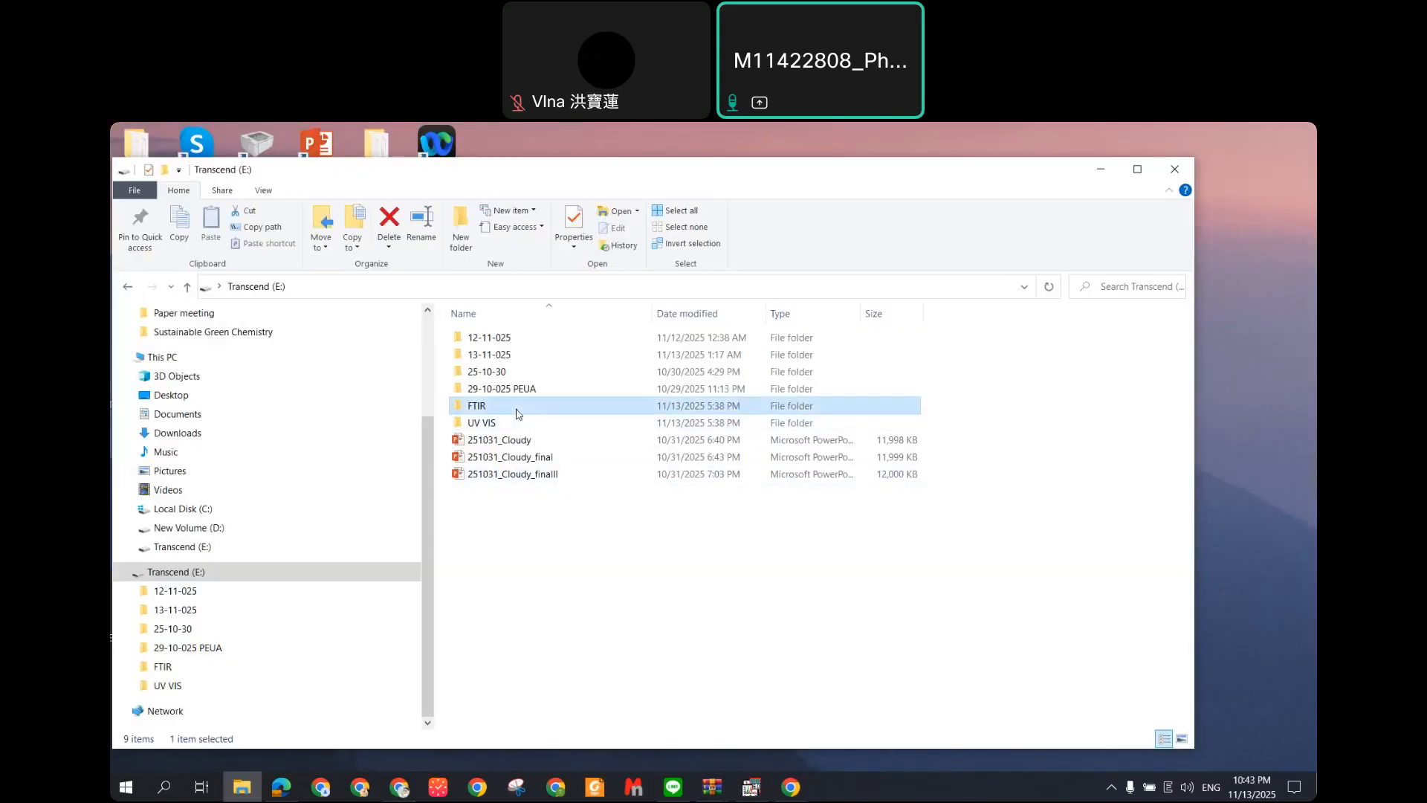
key(ctrl+c)
key(ctrl+v)
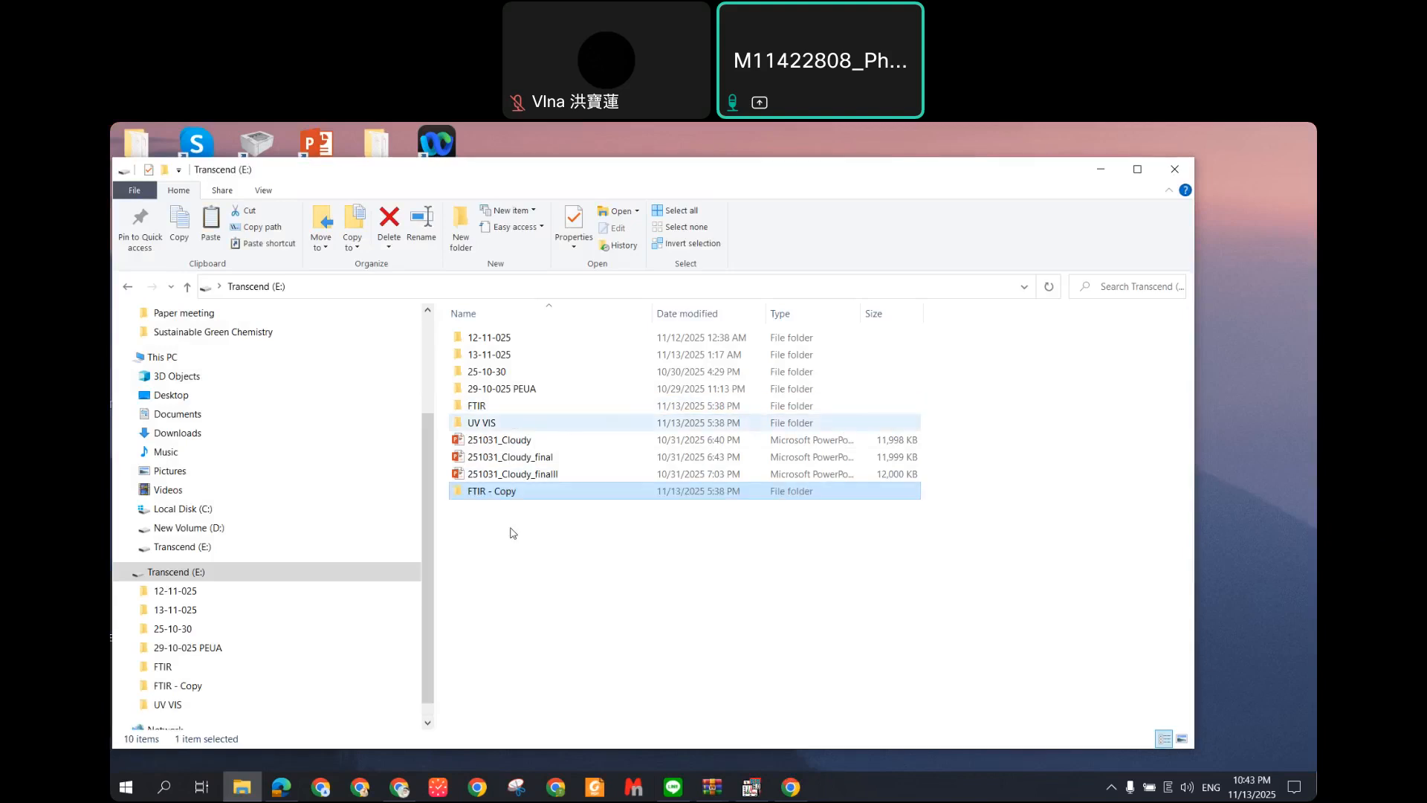
click(491, 491)
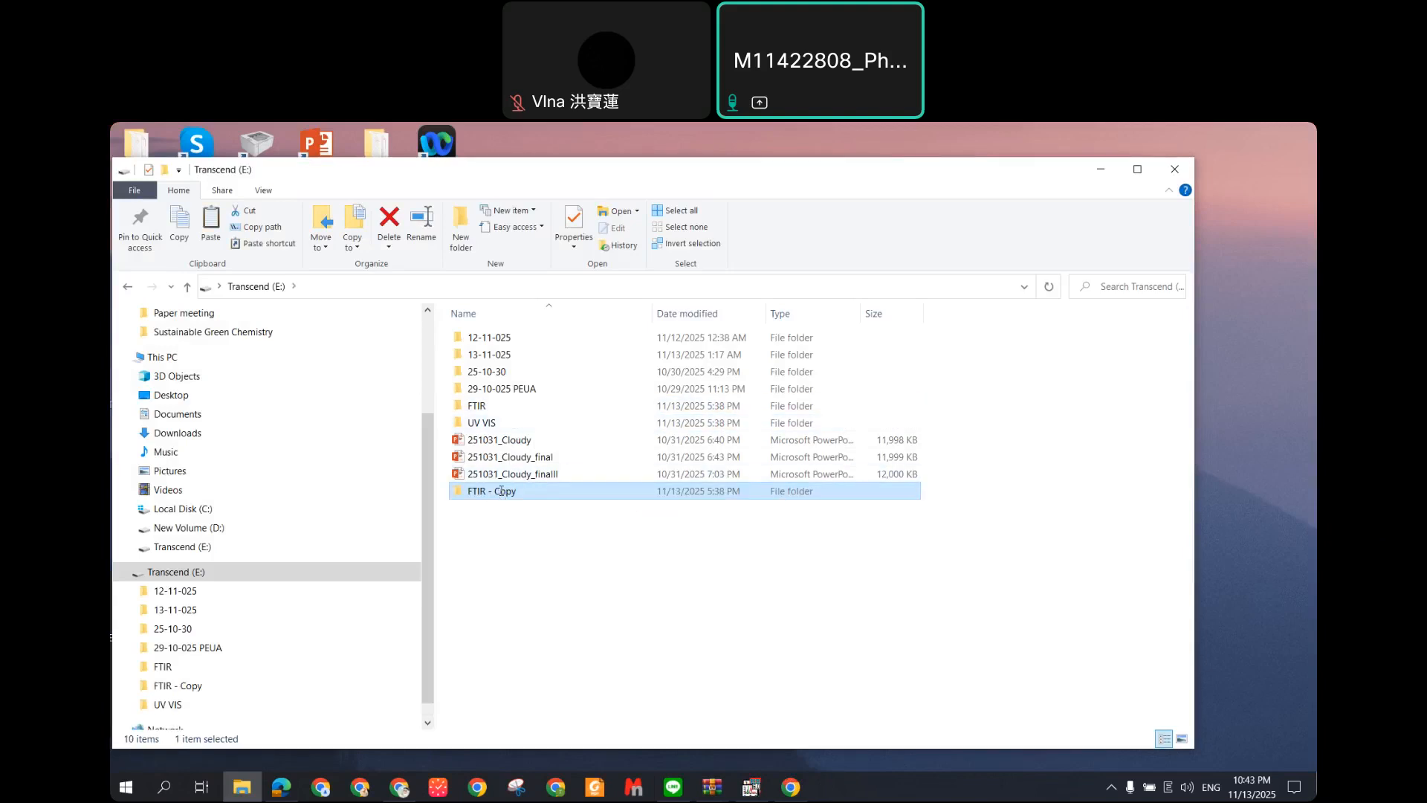
double_click(505, 491)
text(Prop)
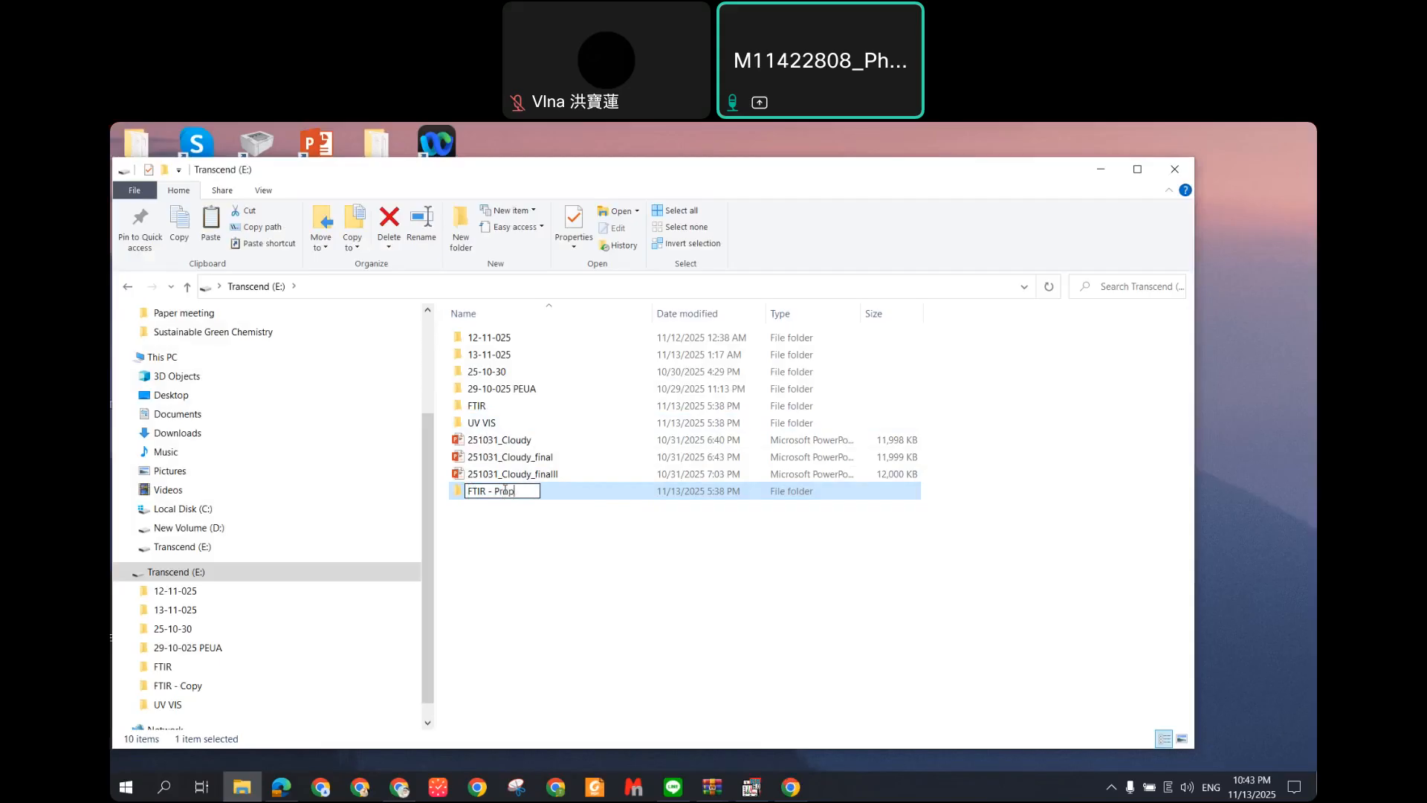
key(BackSpace)
text(cessed)
key(Return)
Step: Open FTIR - Processed > FTIR 20251113 and launch the uracil workbook
double_click(505, 492)
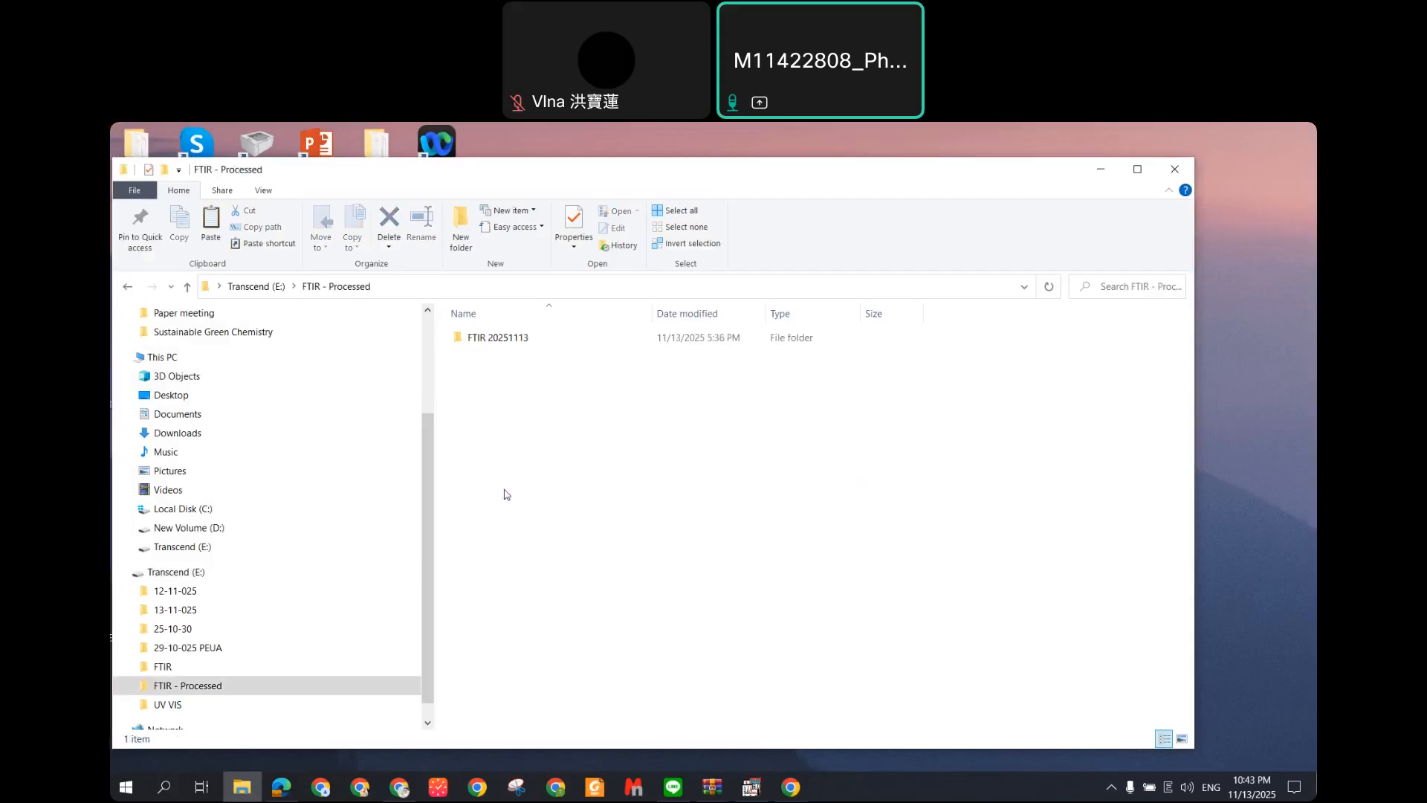
double_click(523, 341)
double_click(511, 375)
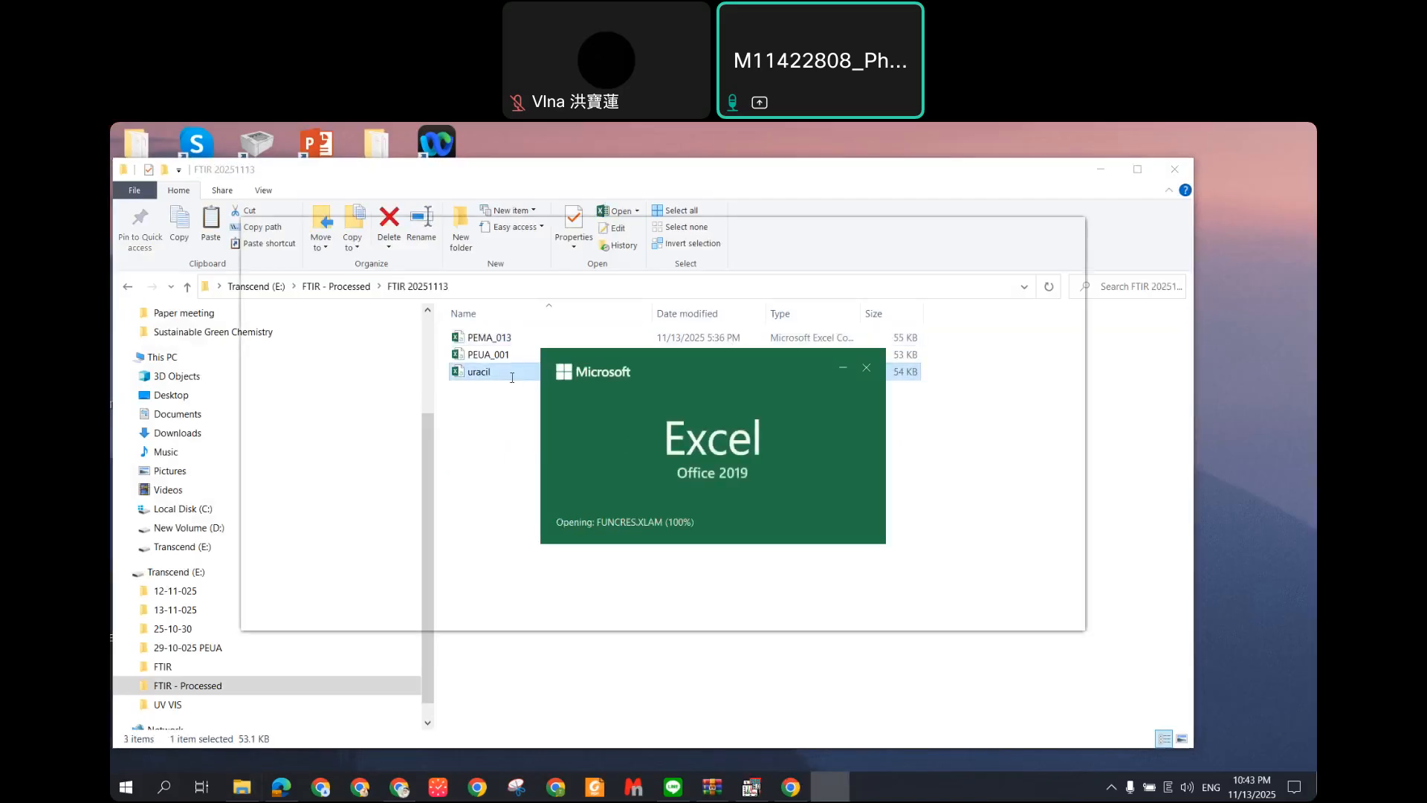
Step: Close the LINE chat window and bring the uracil workbook back to the front
drag(987, 231, 890, 231)
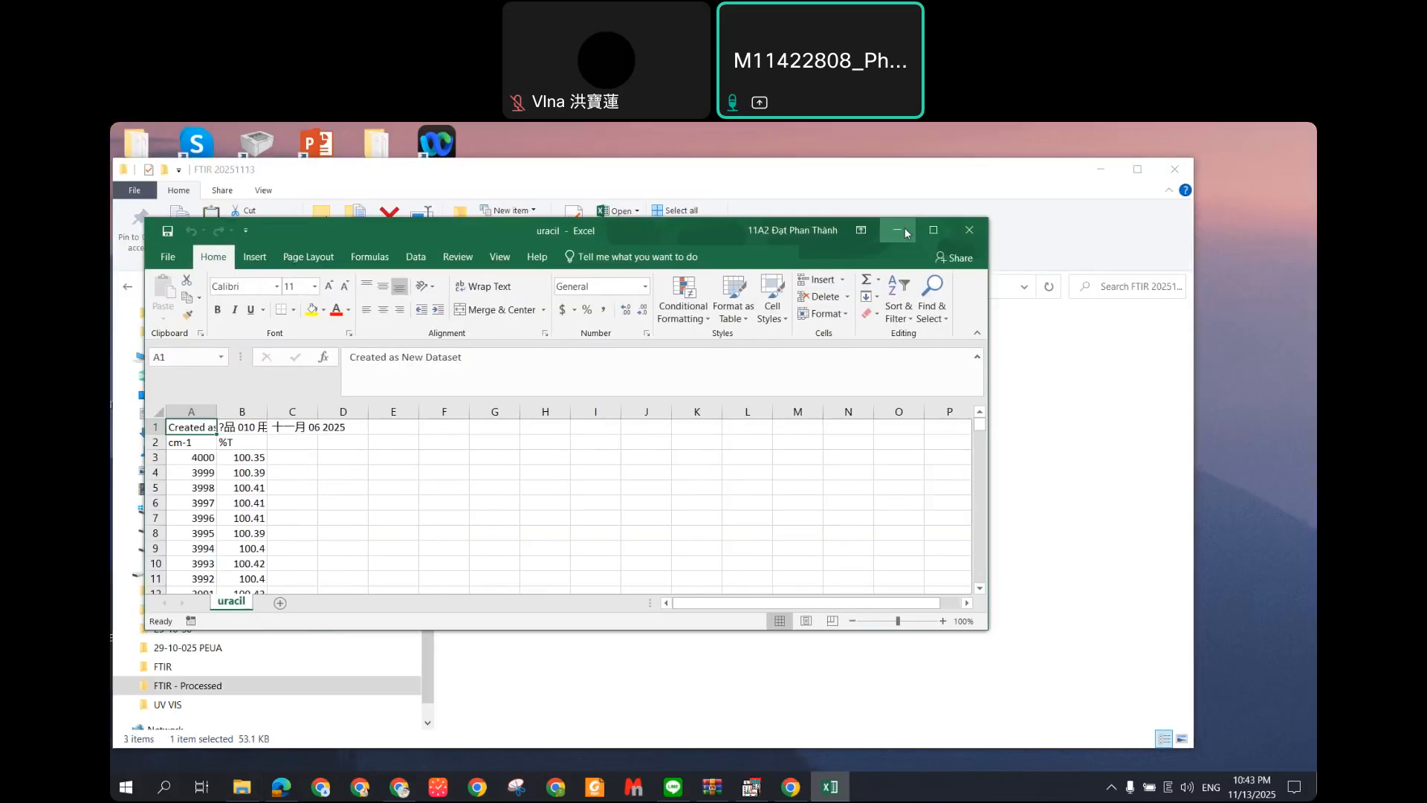
click(904, 231)
click(677, 787)
click(948, 272)
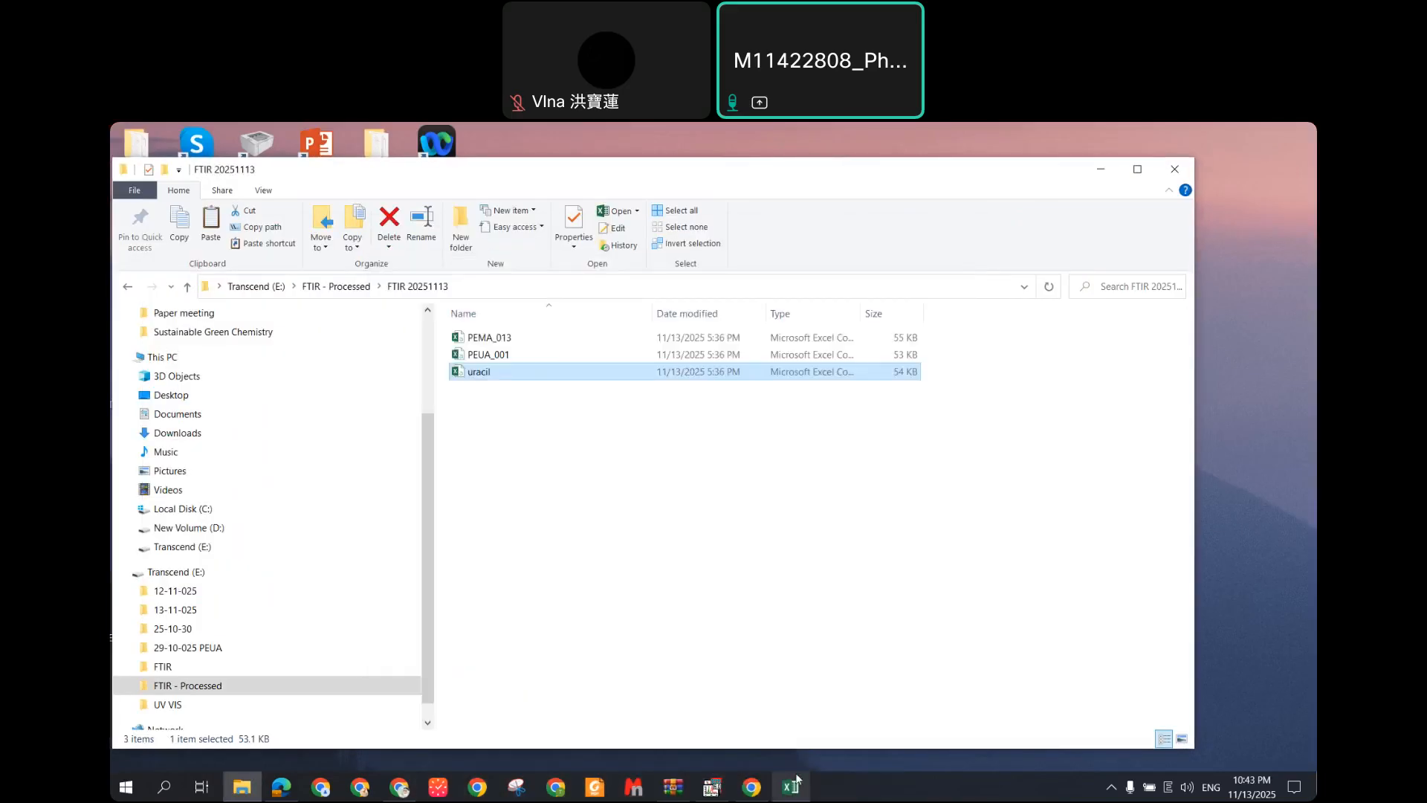
click(792, 786)
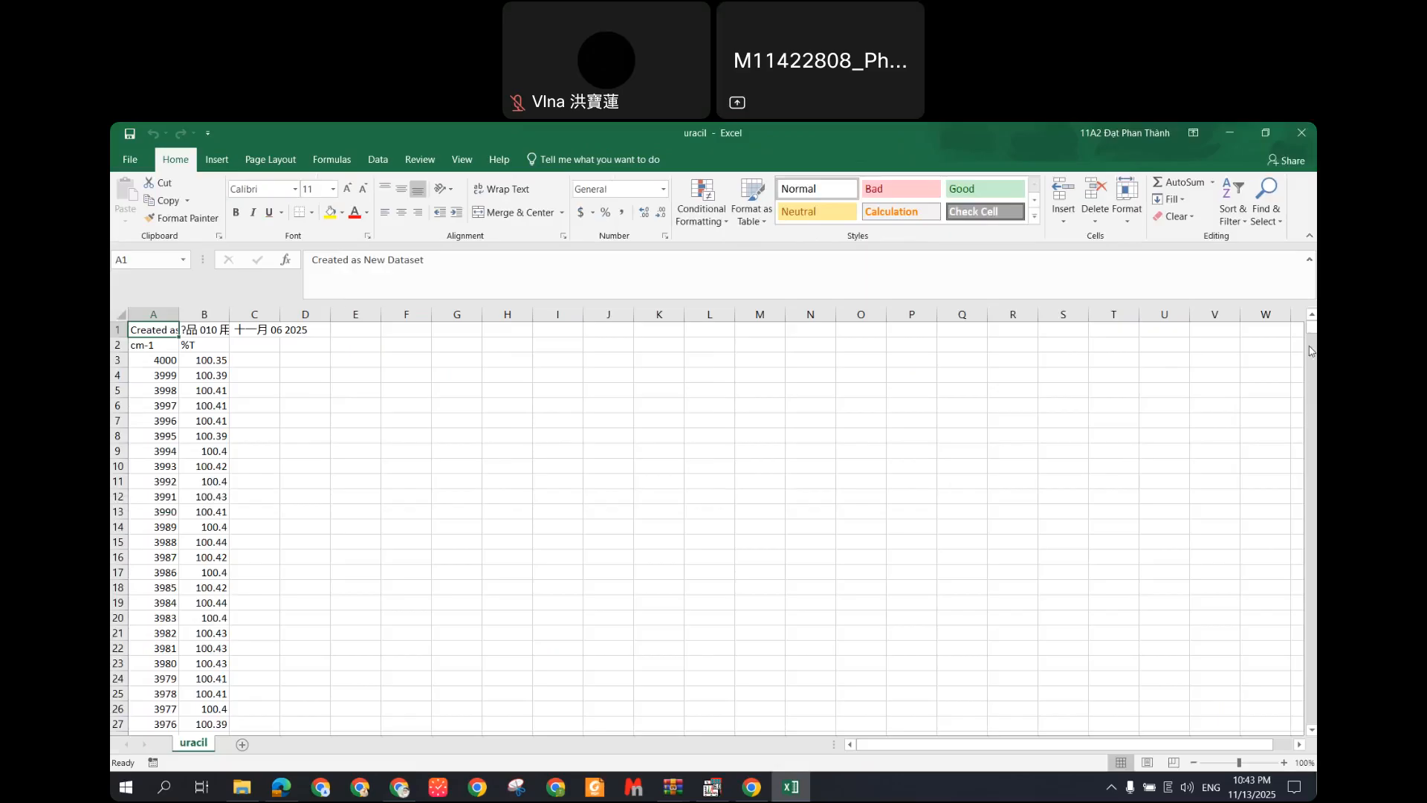
Step: Delete the stray text in row 3604 below the uracil data
drag(1312, 327, 1312, 718)
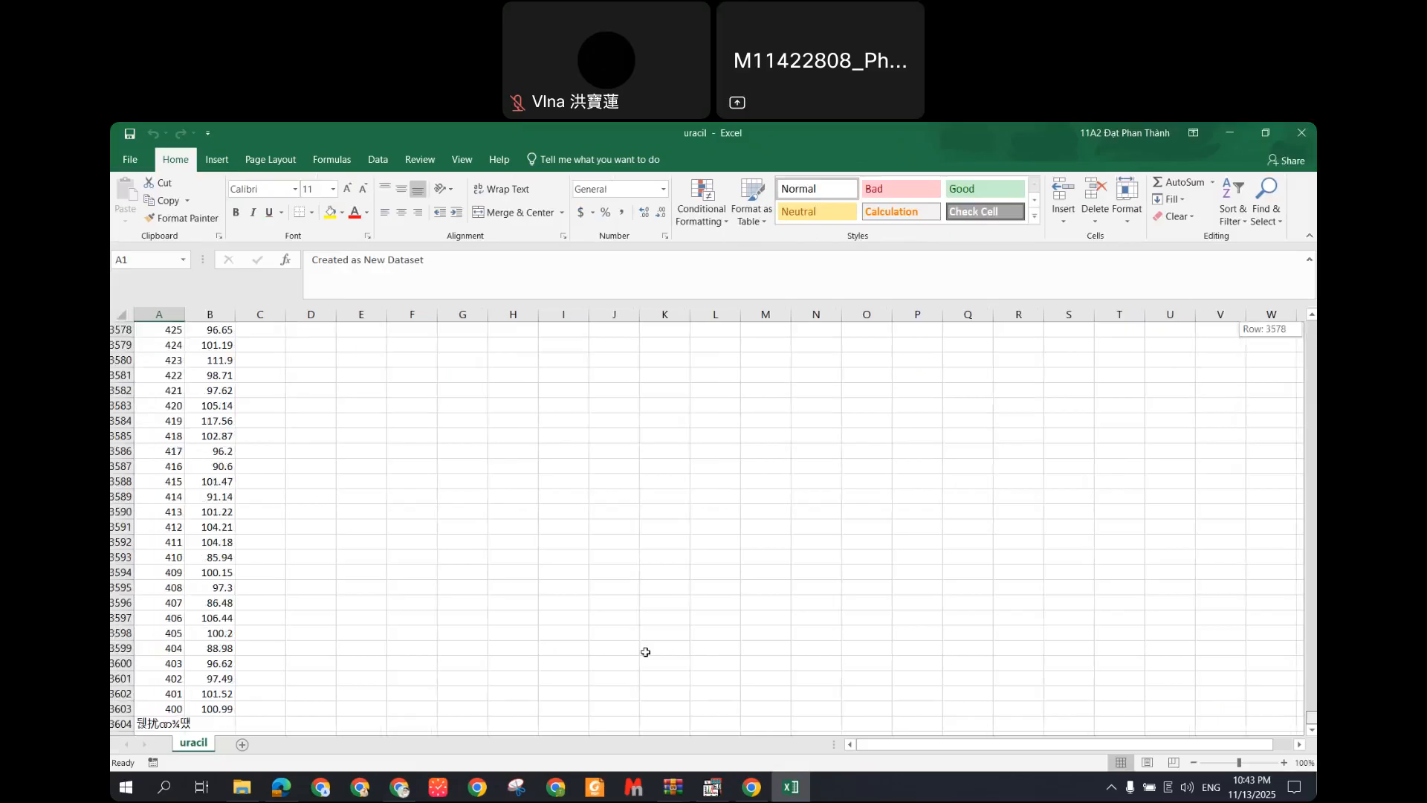
click(121, 723)
key(Delete)
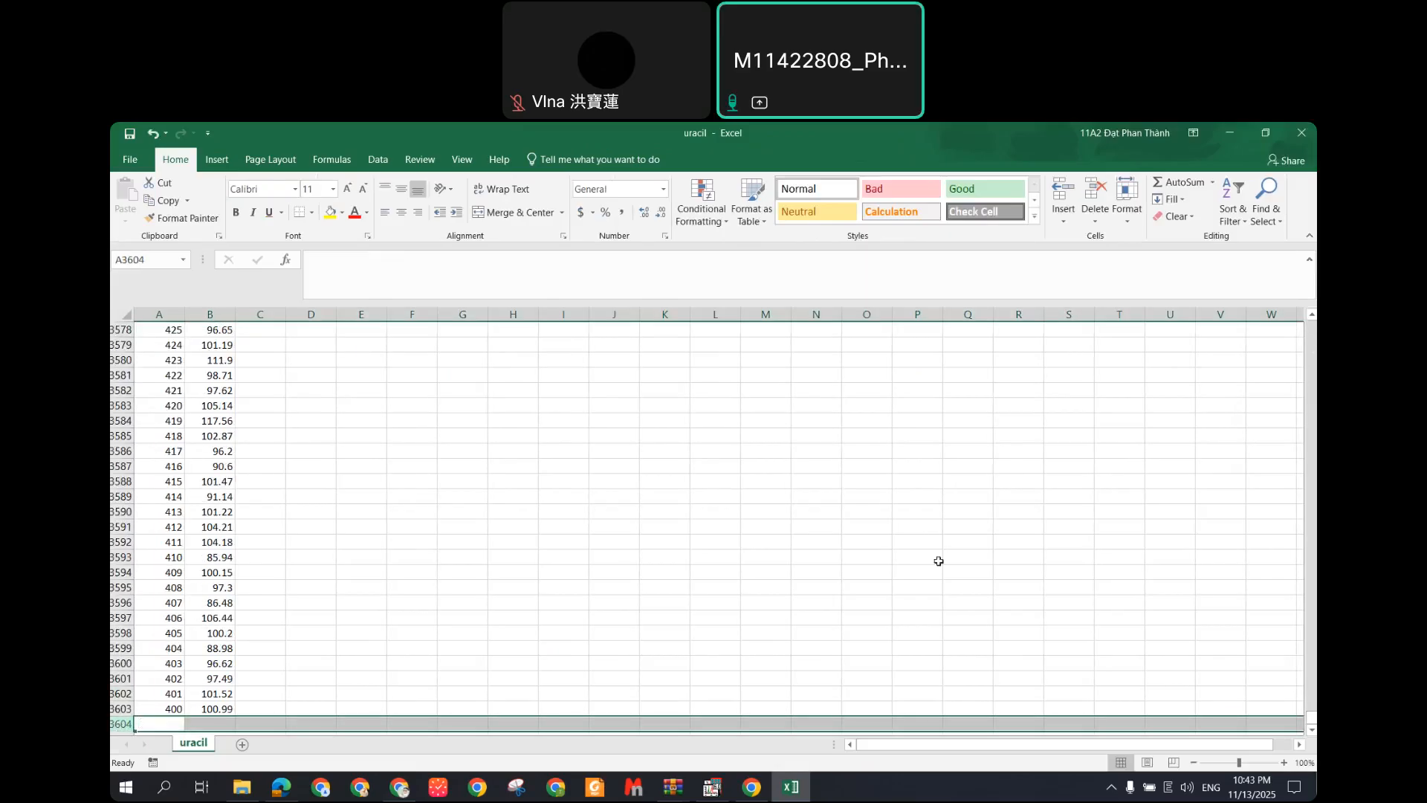
drag(1312, 718, 1311, 324)
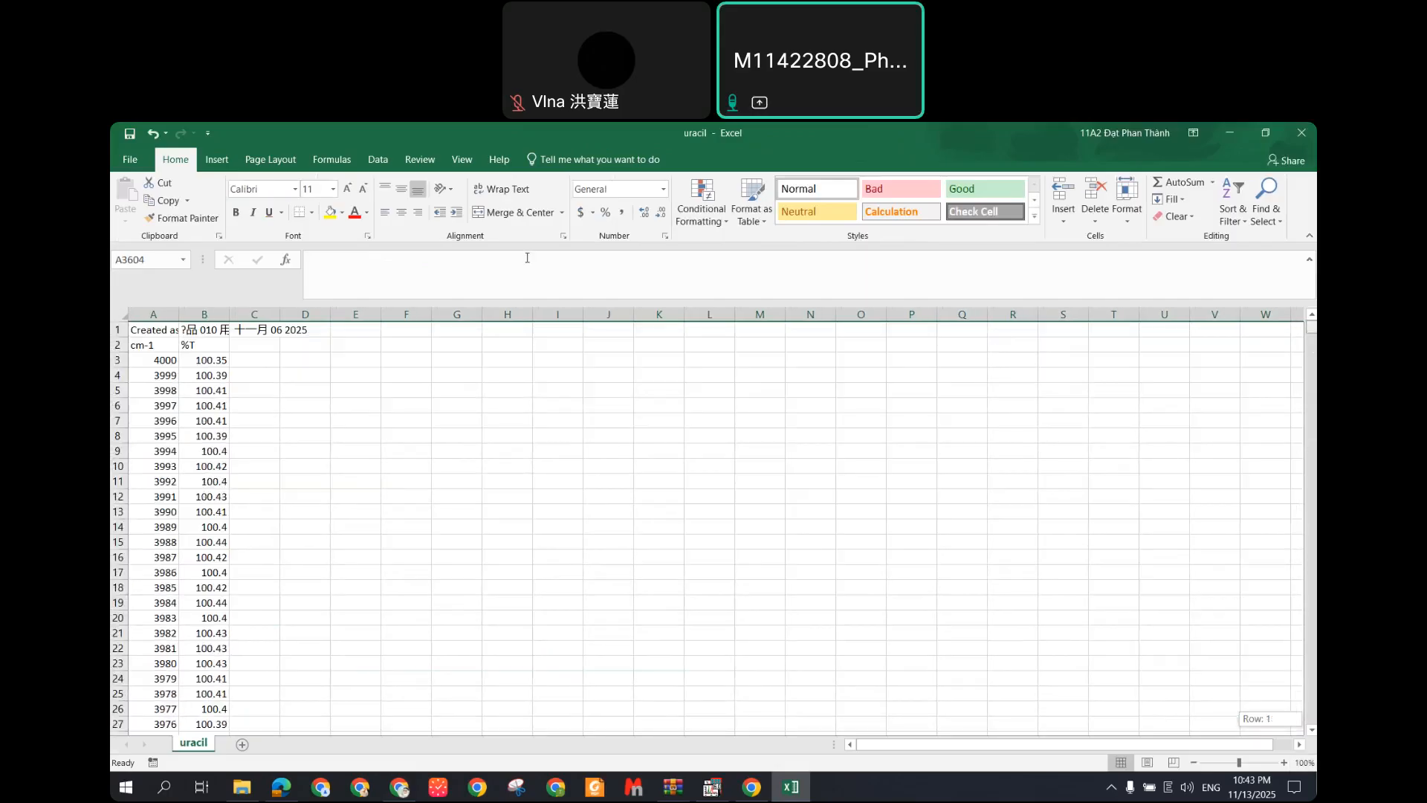
Step: Copy uracil's cm-1 and %T values in A3:B3603 and return to Origin
drag(160, 357, 226, 359)
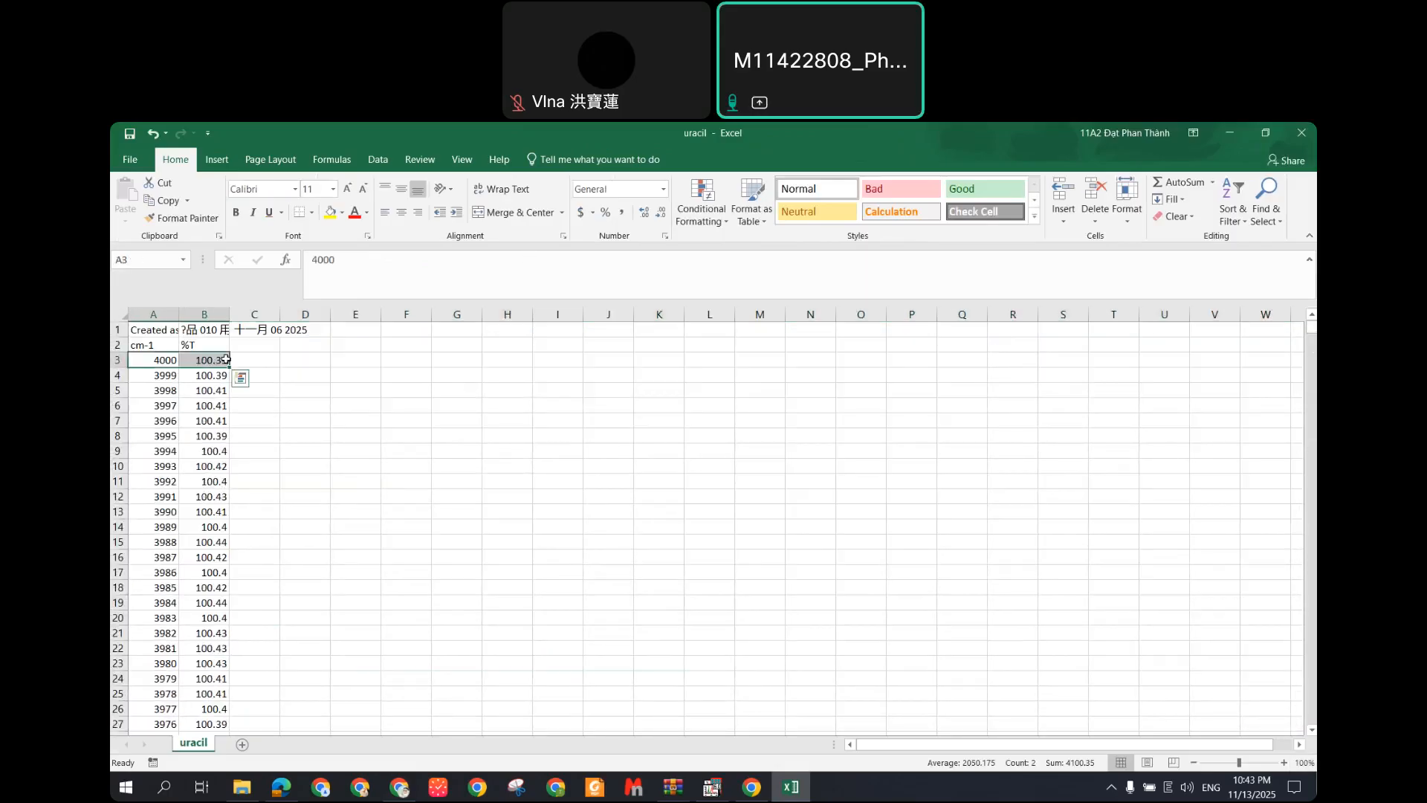
key(ctrl+shift+Down)
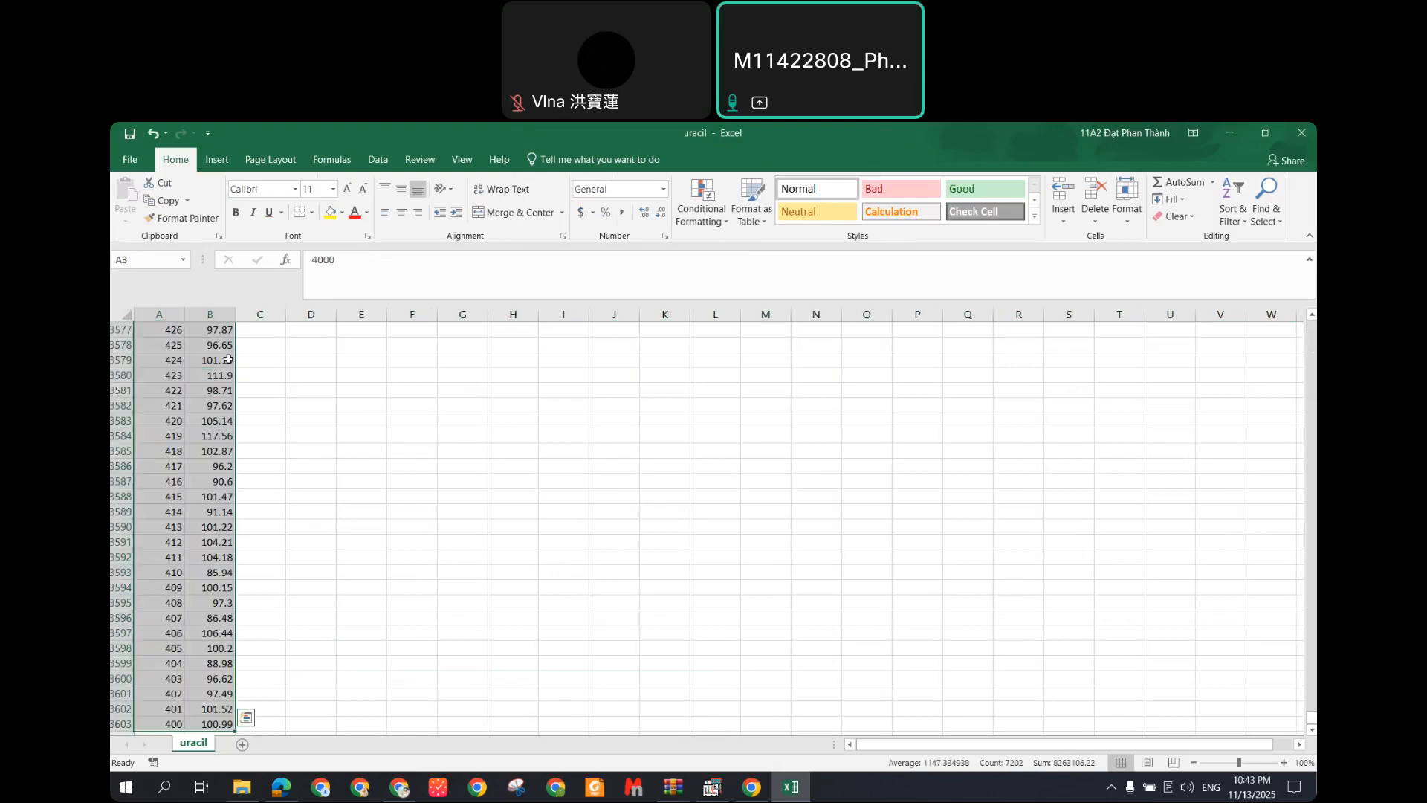
key(ctrl+c)
click(793, 791)
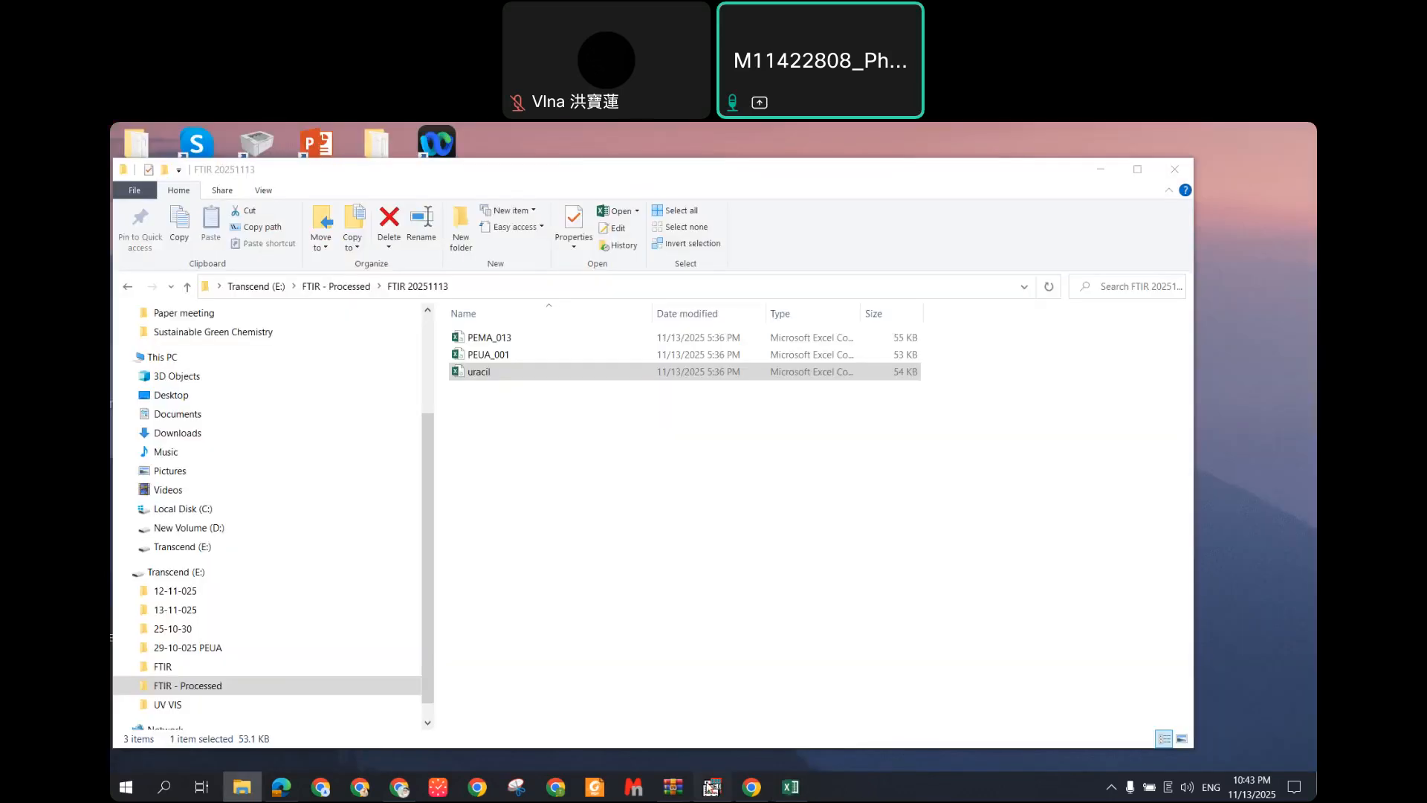
click(711, 786)
Step: Maximize the Data1 worksheet and add columns C through H
double_click(348, 239)
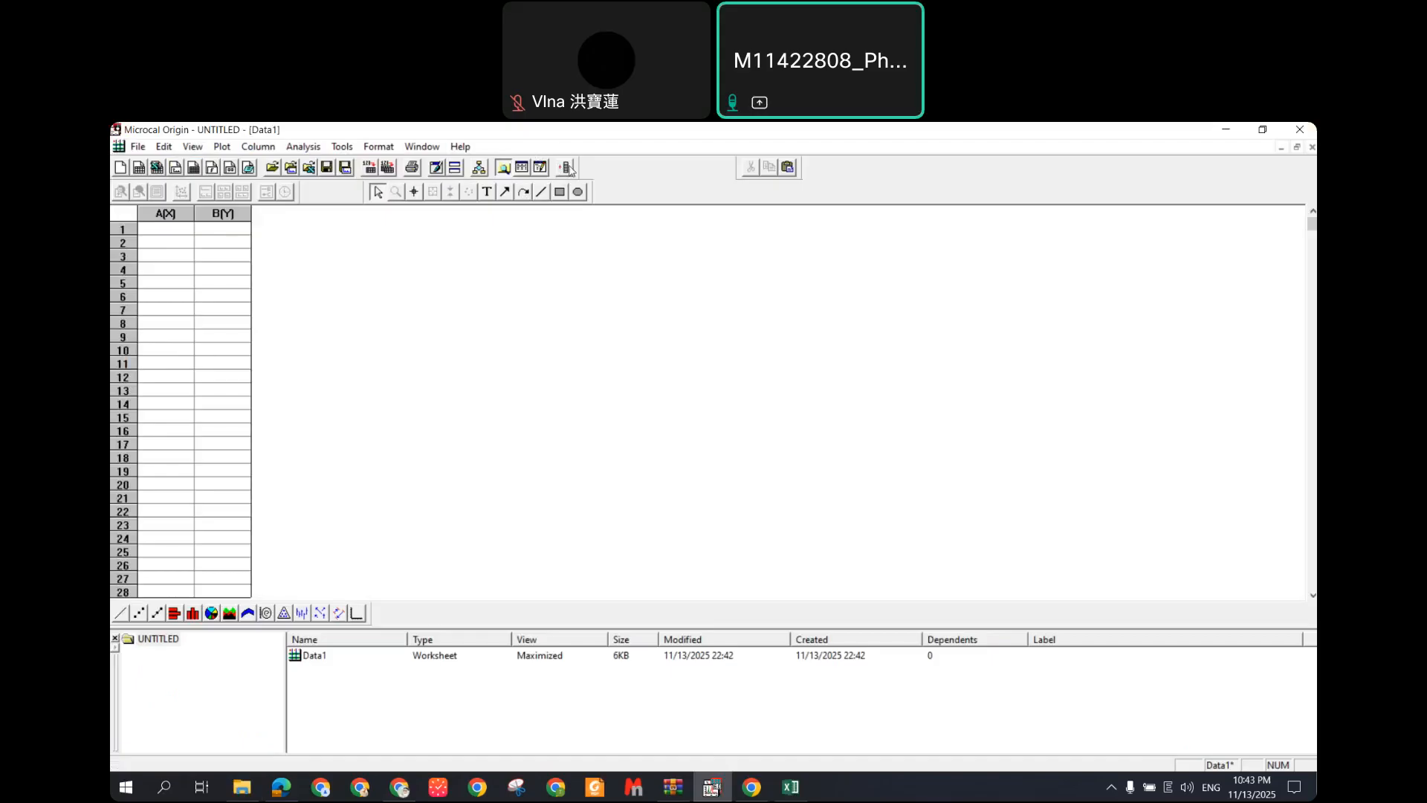
click(712, 151)
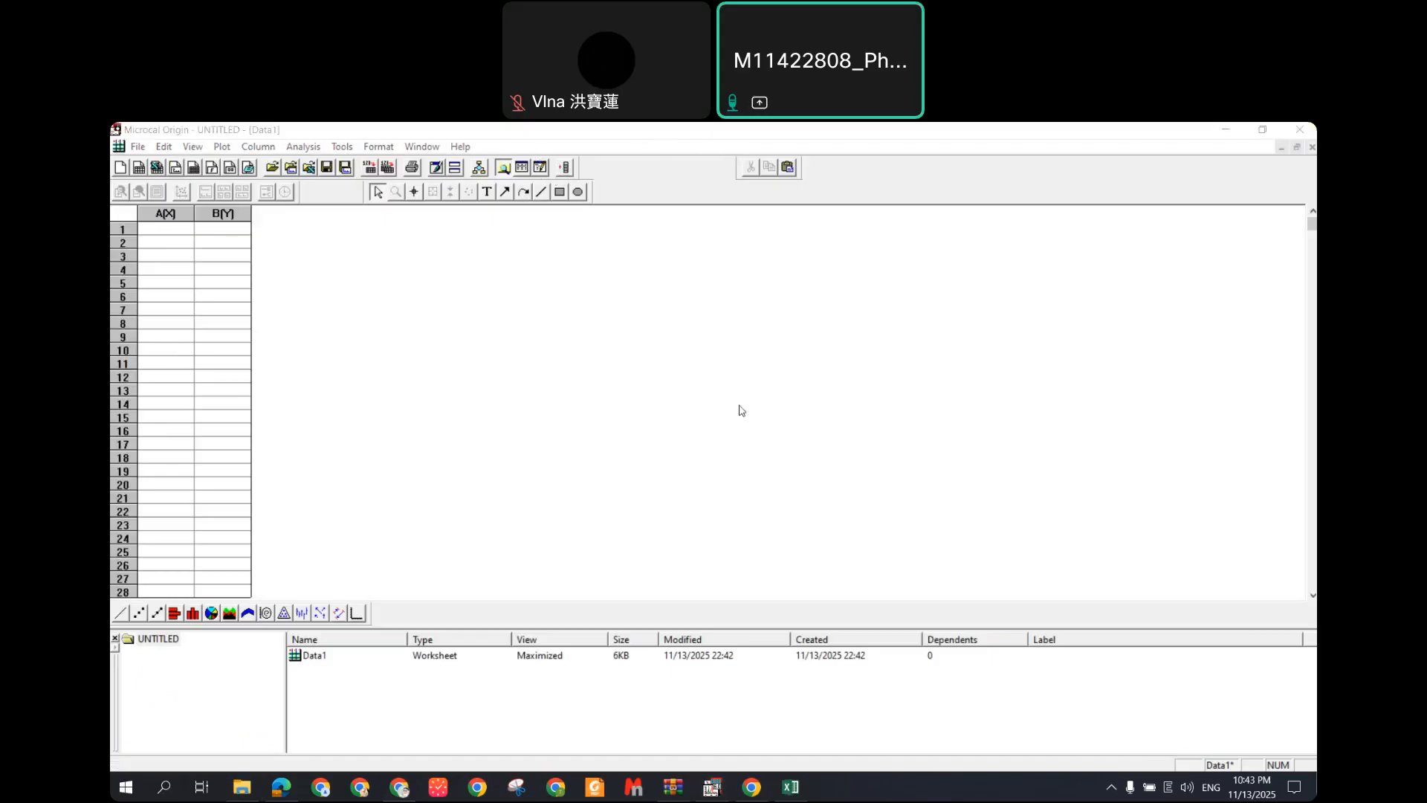
click(588, 239)
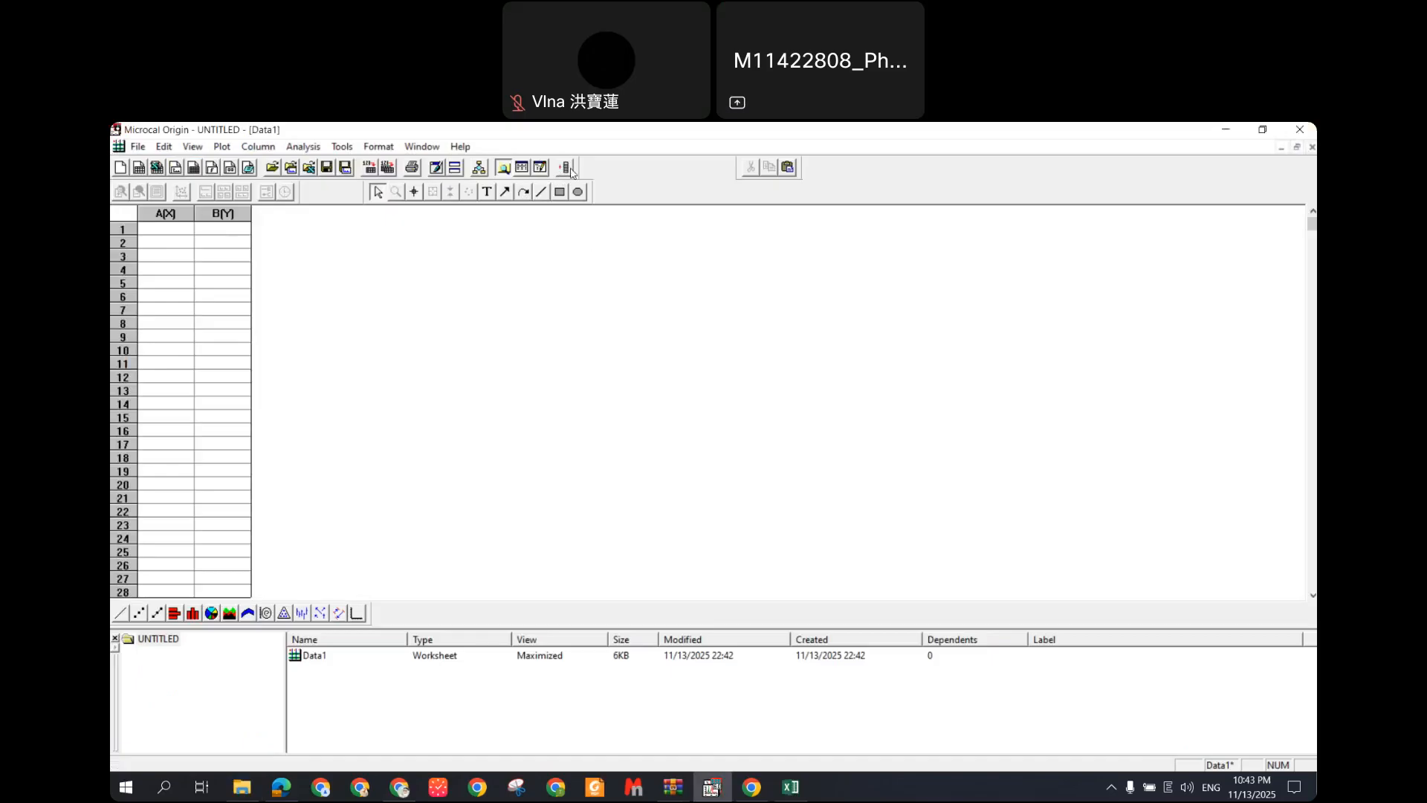
click(567, 168)
click(567, 168)
click(567, 168)
click(567, 168)
click(567, 168)
click(567, 168)
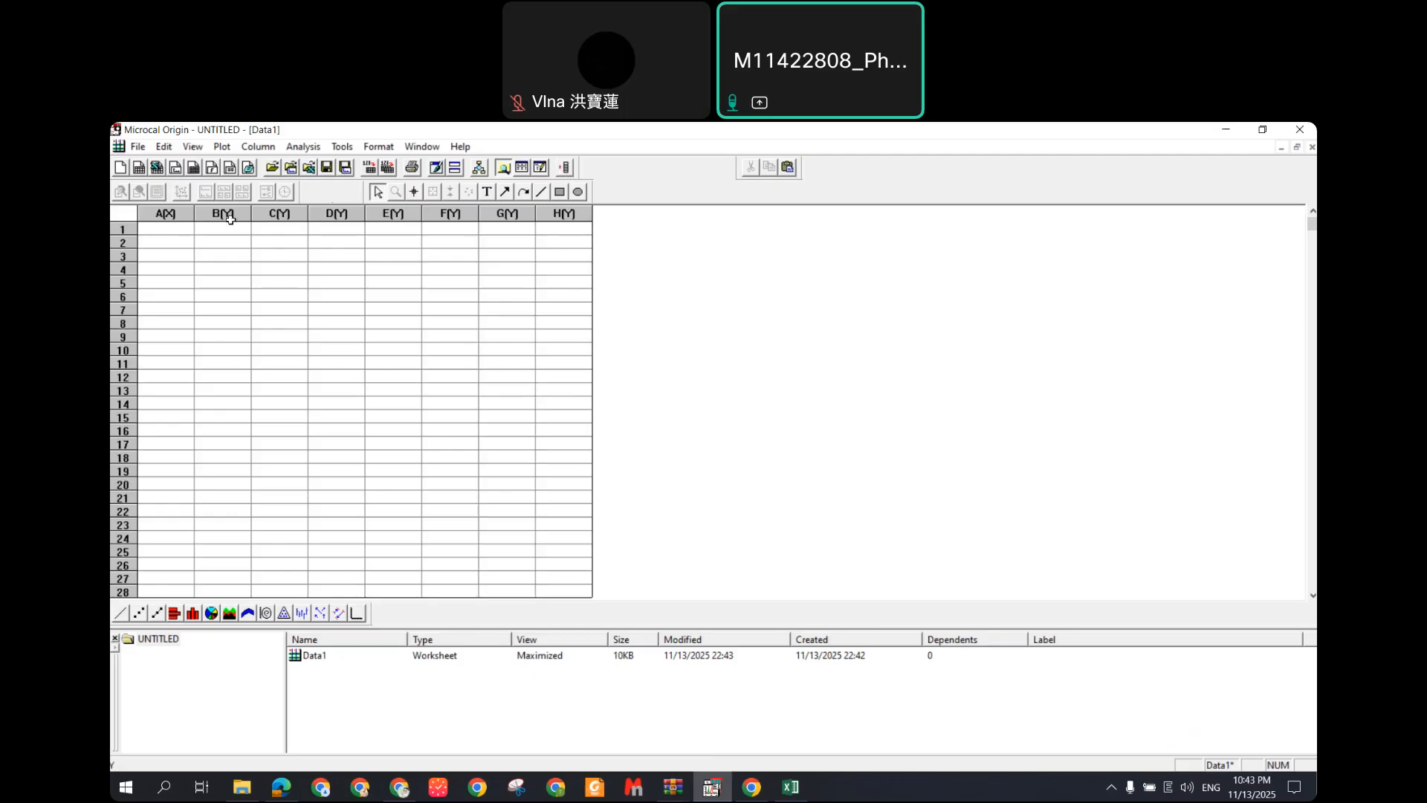
Step: Set the worksheet columns as alternating XY pairs, with C, E and G as X columns
click(167, 214)
shift+click(226, 214)
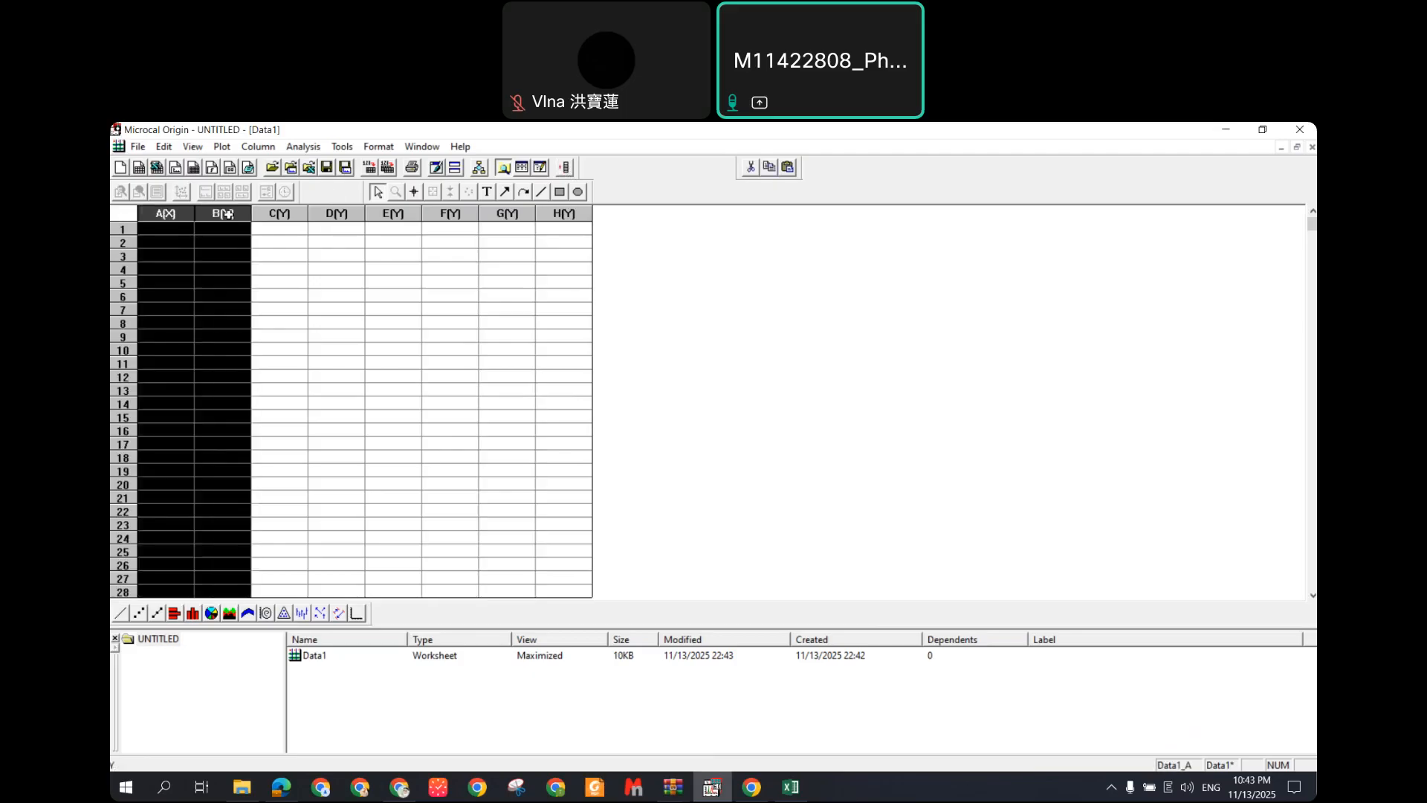
click(289, 215)
ctrl+click(389, 215)
ctrl+click(511, 214)
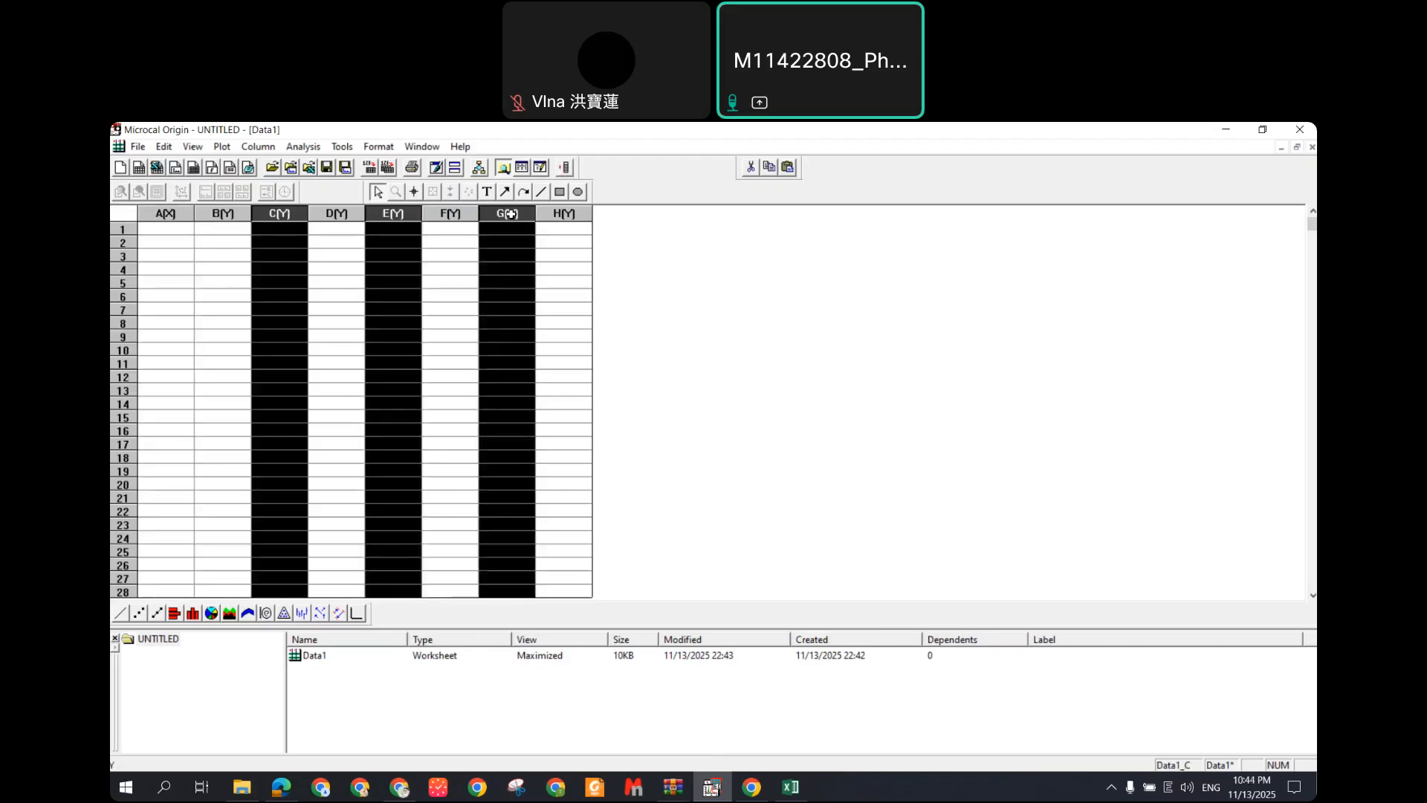
right_click(511, 217)
mouse_move(558, 354)
click(685, 449)
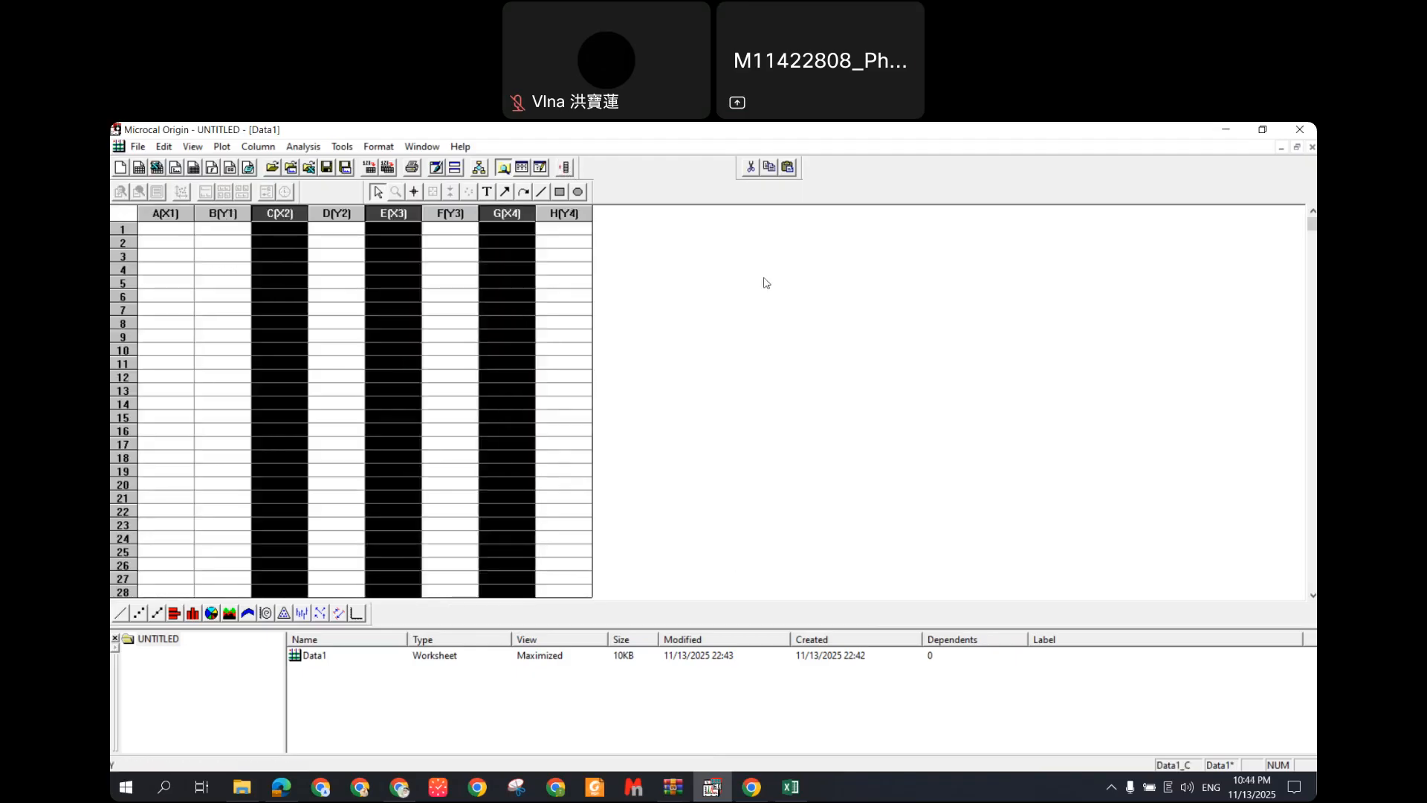
Step: Paste the uracil data at cell A1: wavenumbers from 4000 in A, %T in B
click(170, 211)
click(293, 211)
click(405, 213)
click(505, 212)
click(579, 267)
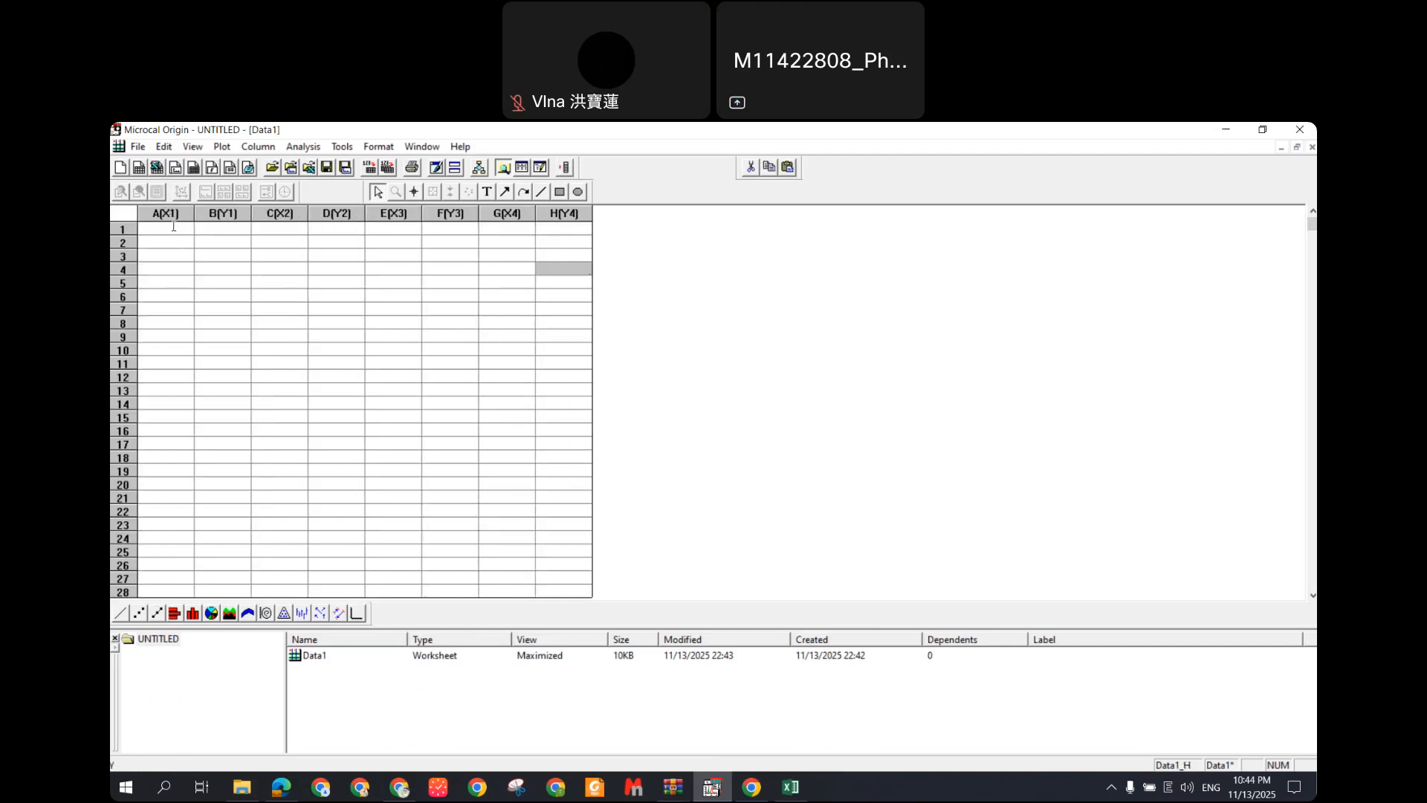
click(173, 227)
click(200, 268)
click(186, 232)
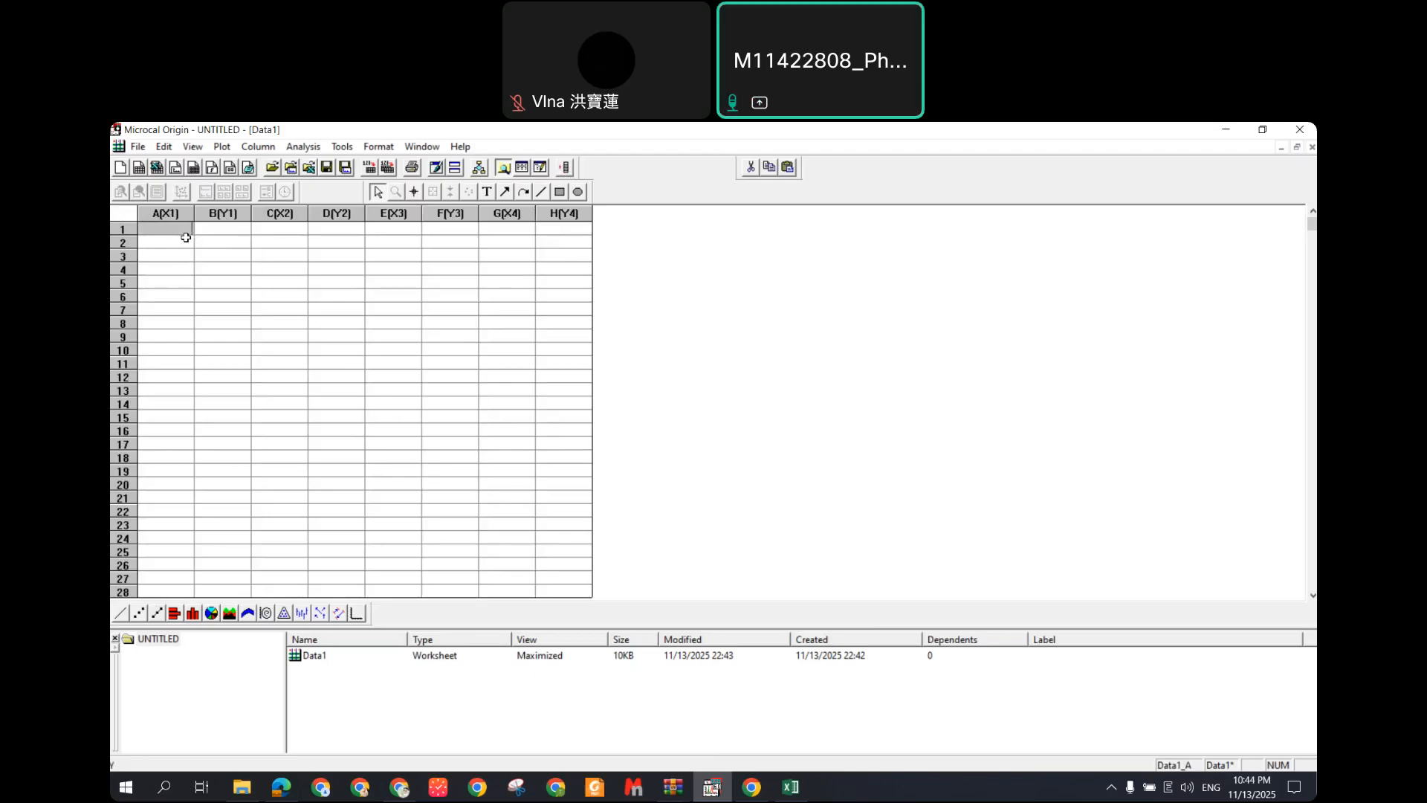
key(ctrl+v)
click(281, 256)
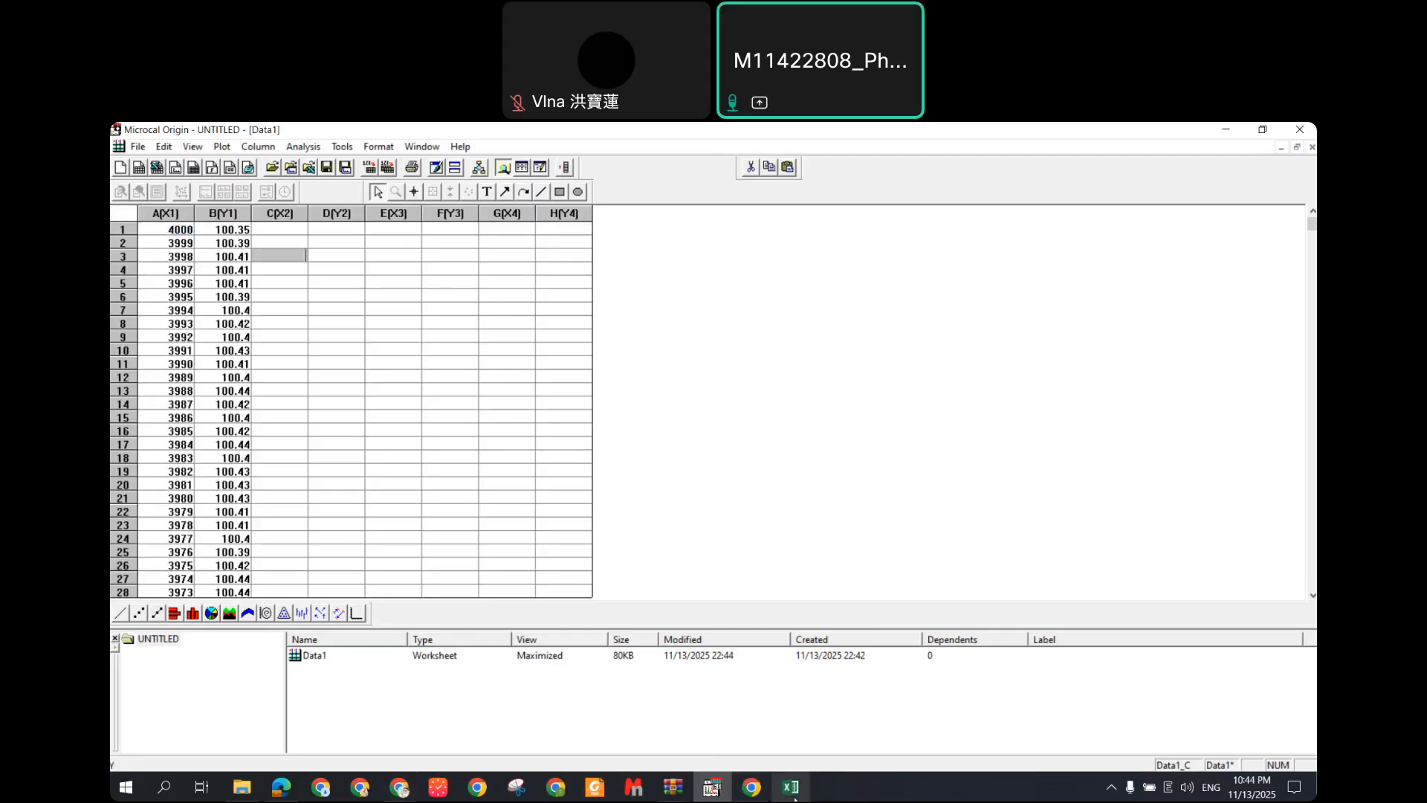
Step: Close uracil.csv without saving or keeping clipboard data
click(790, 787)
click(653, 473)
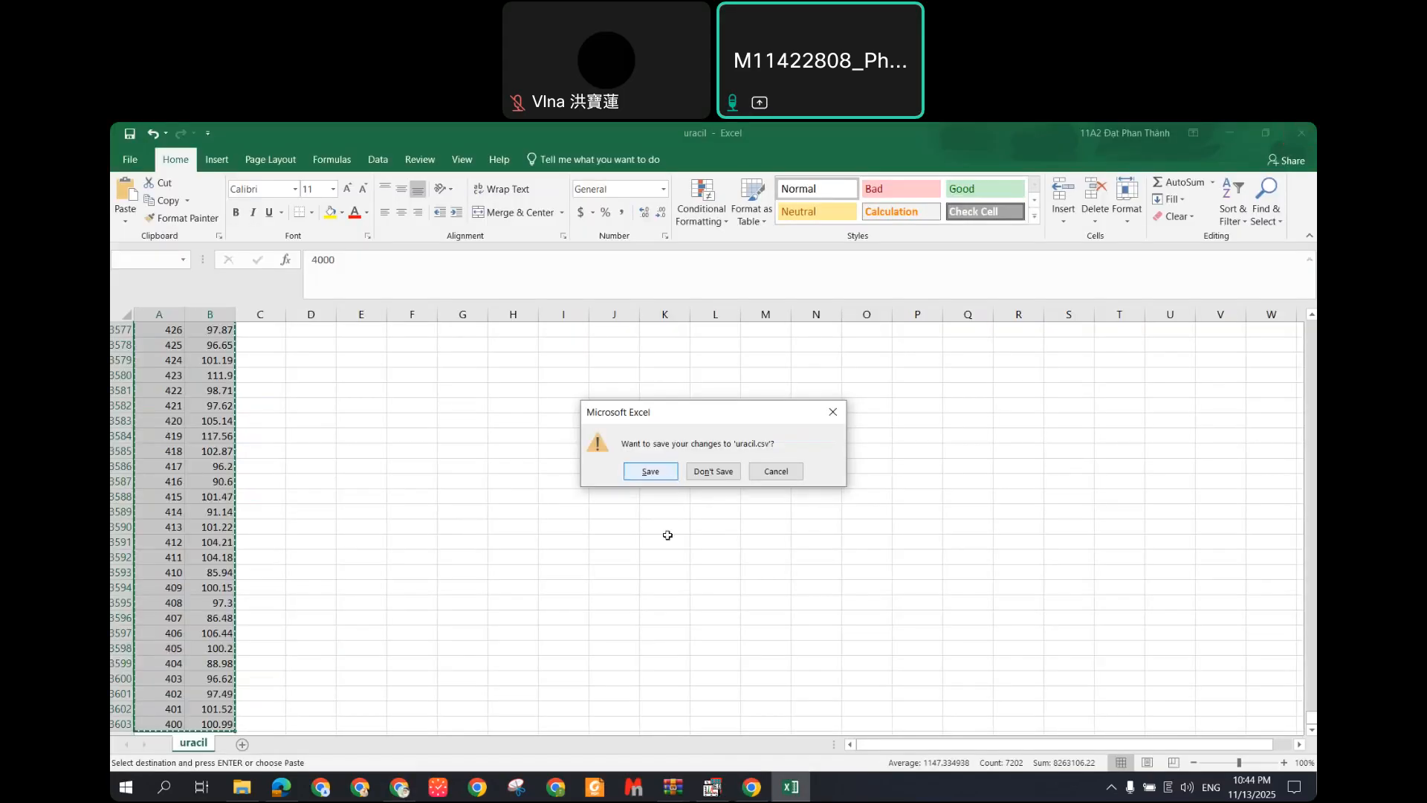
click(658, 474)
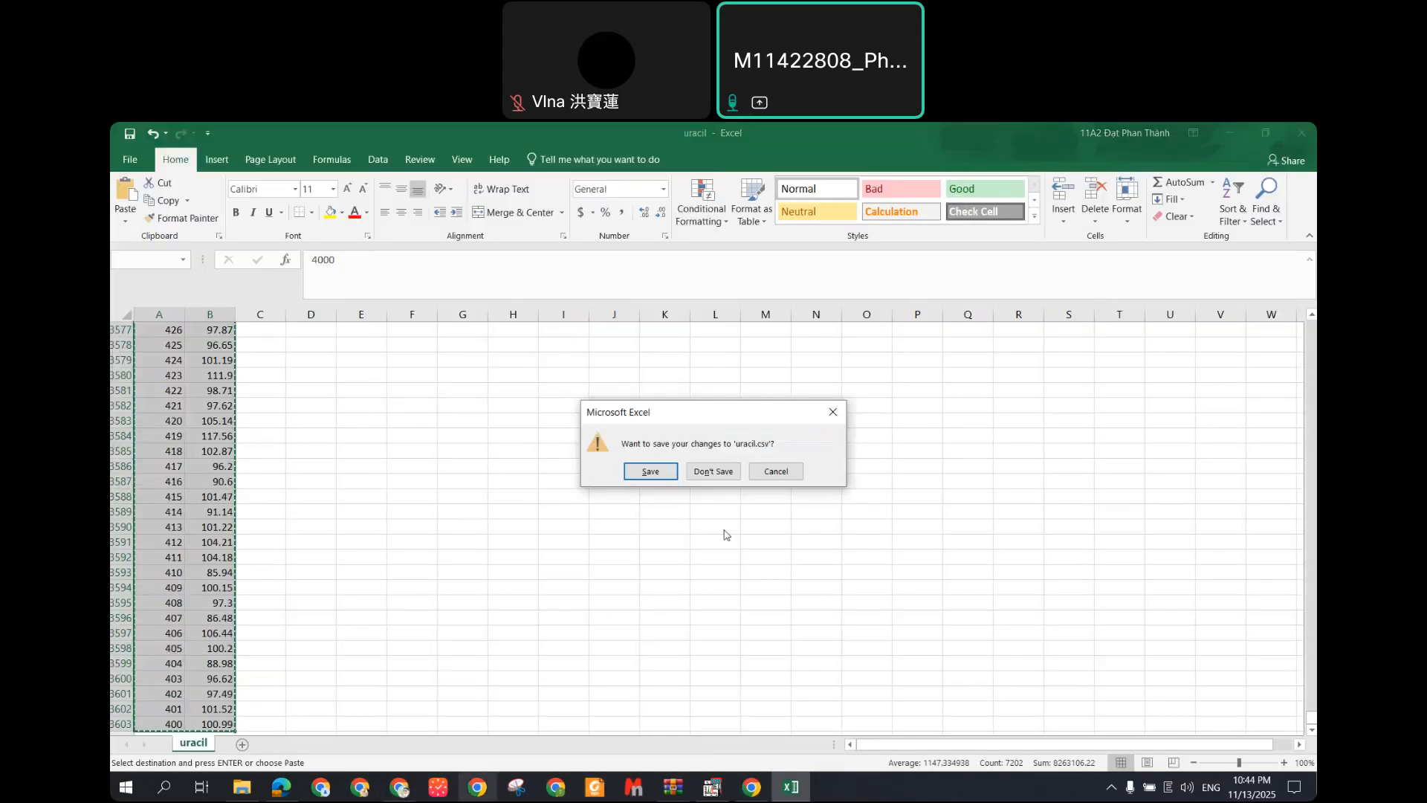
click(713, 472)
click(715, 508)
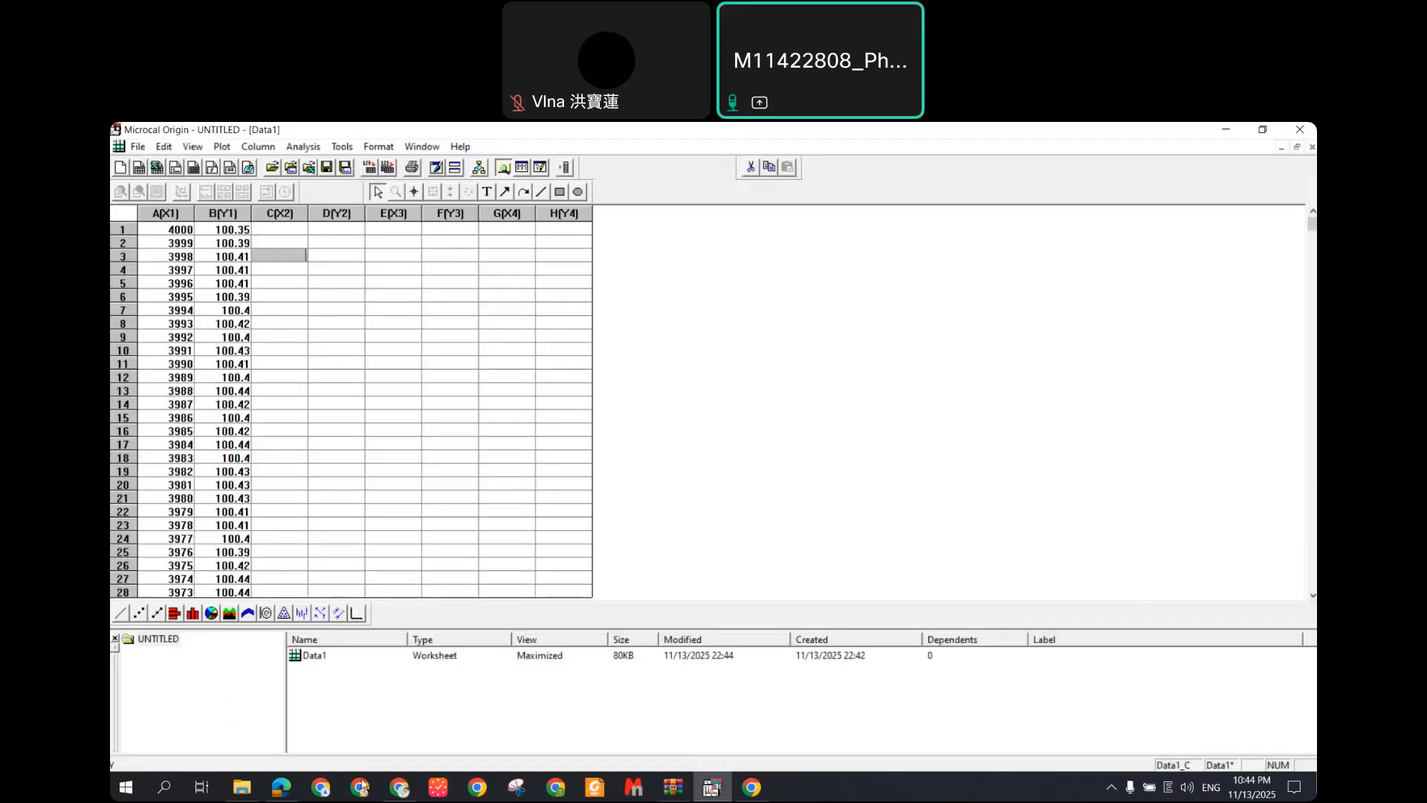
Step: Open the PEUA_001 data file and check the stray entry in row 3604
click(241, 787)
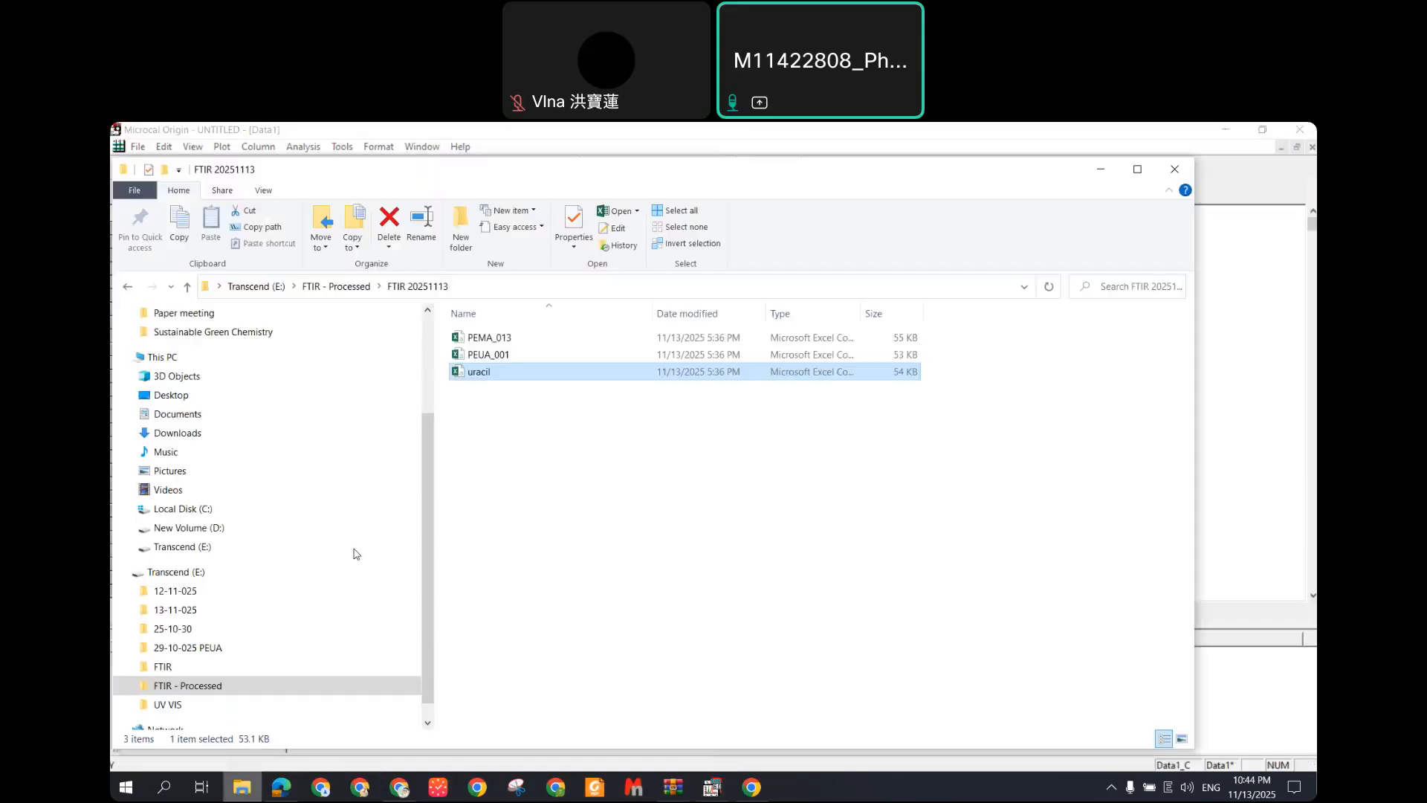
click(524, 357)
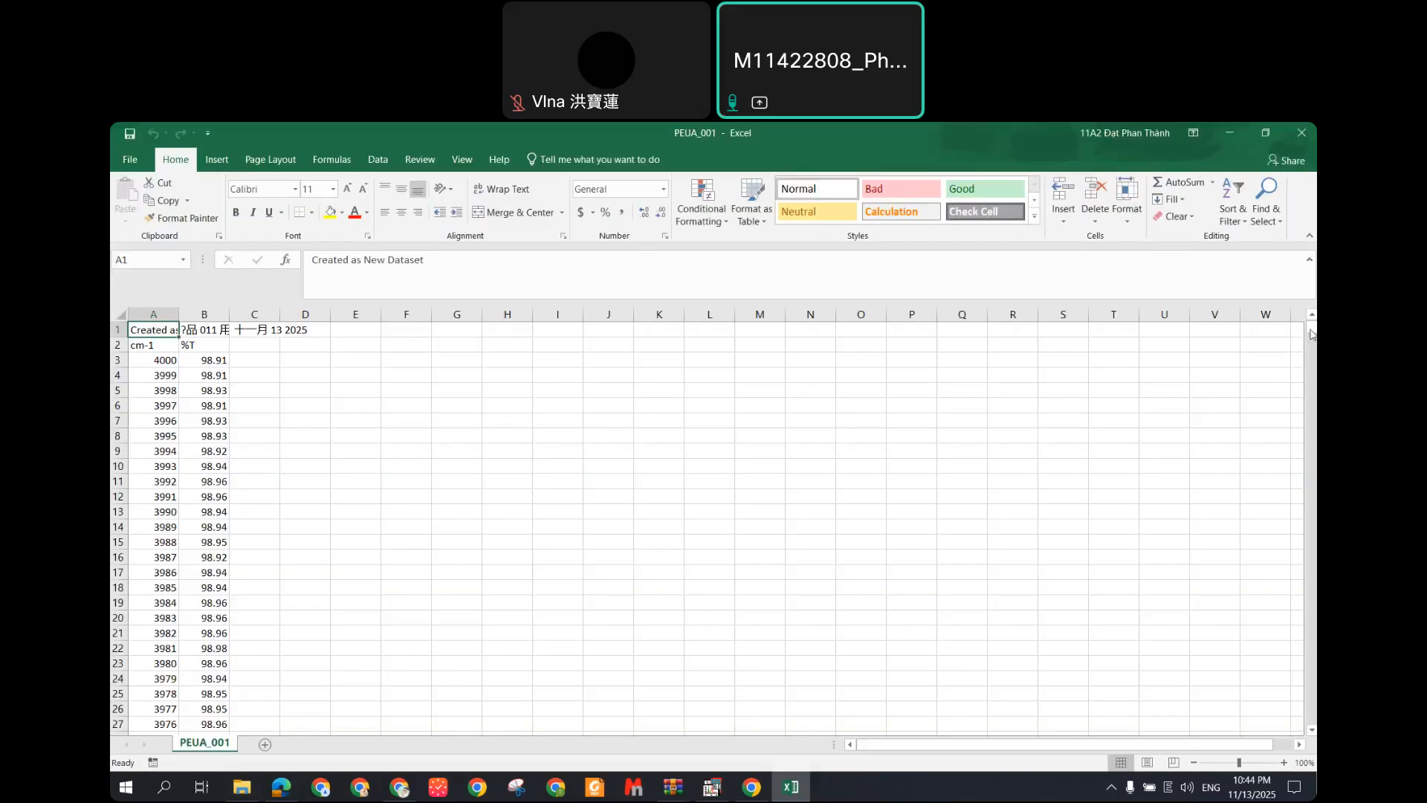
drag(1312, 330, 1311, 719)
click(123, 723)
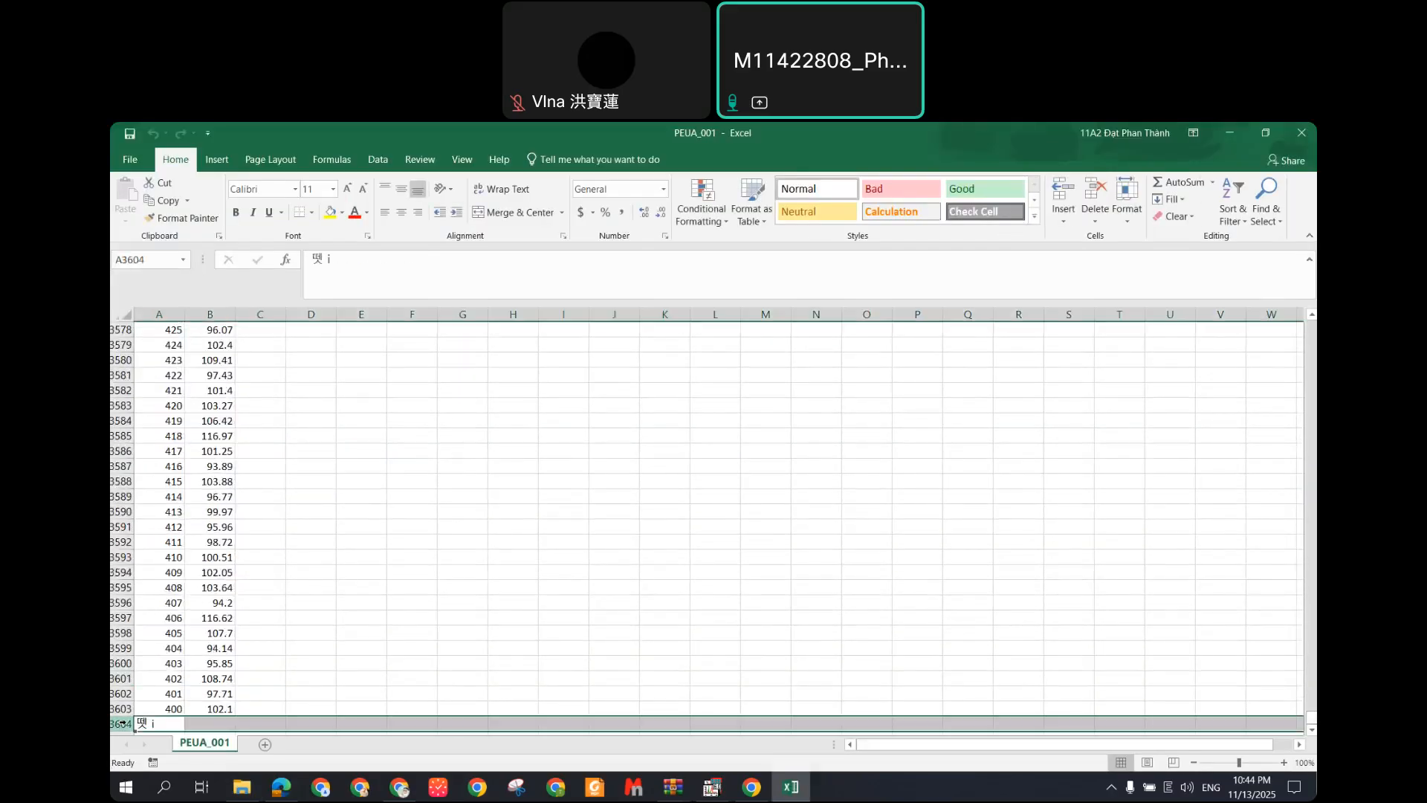
key(Escape)
drag(1311, 713, 1311, 327)
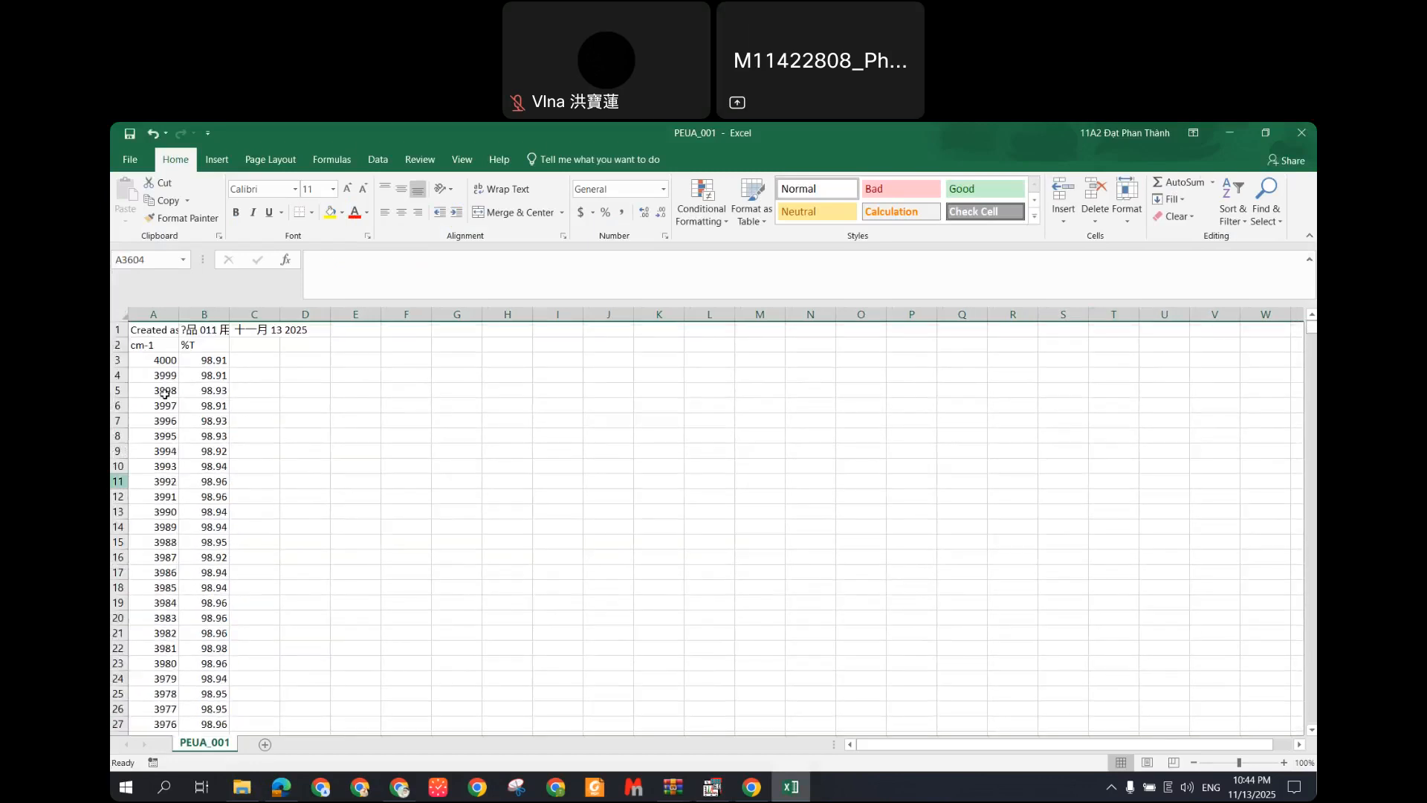
Step: Paste PEUA_001's A3:B3603 data into Origin at C1, then open PEMA_013
drag(160, 364, 227, 360)
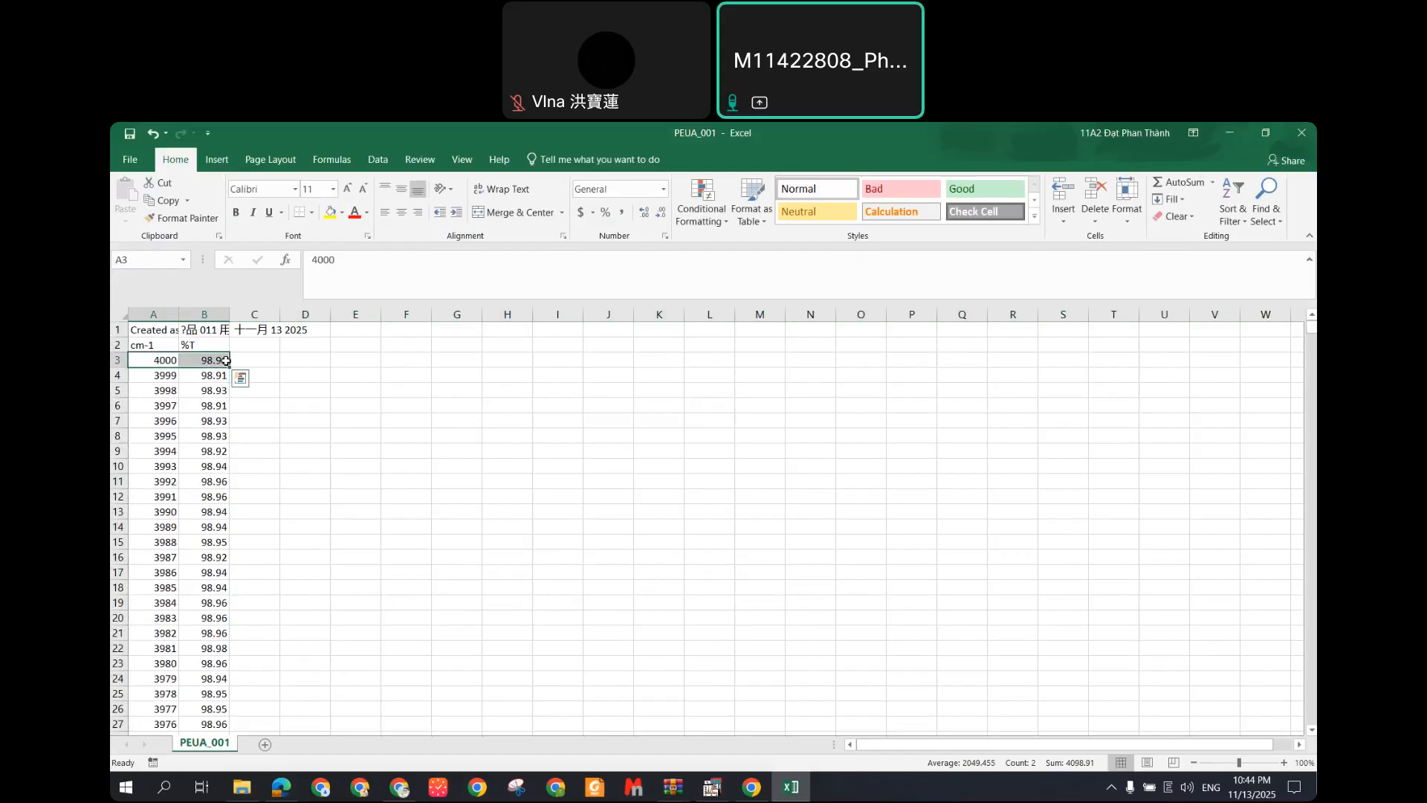
key(ctrl+shift+Down)
key(ctrl+c)
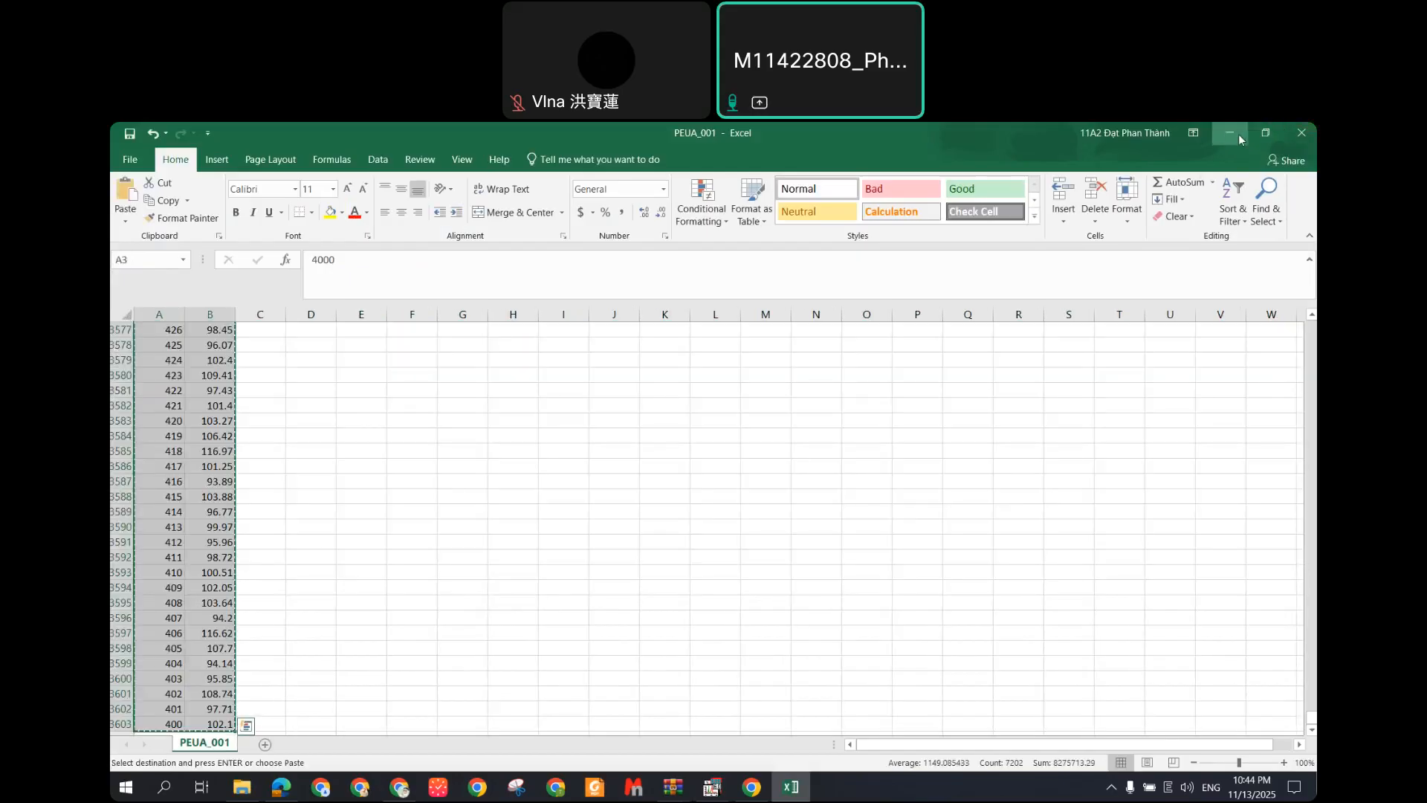
click(1238, 134)
click(285, 228)
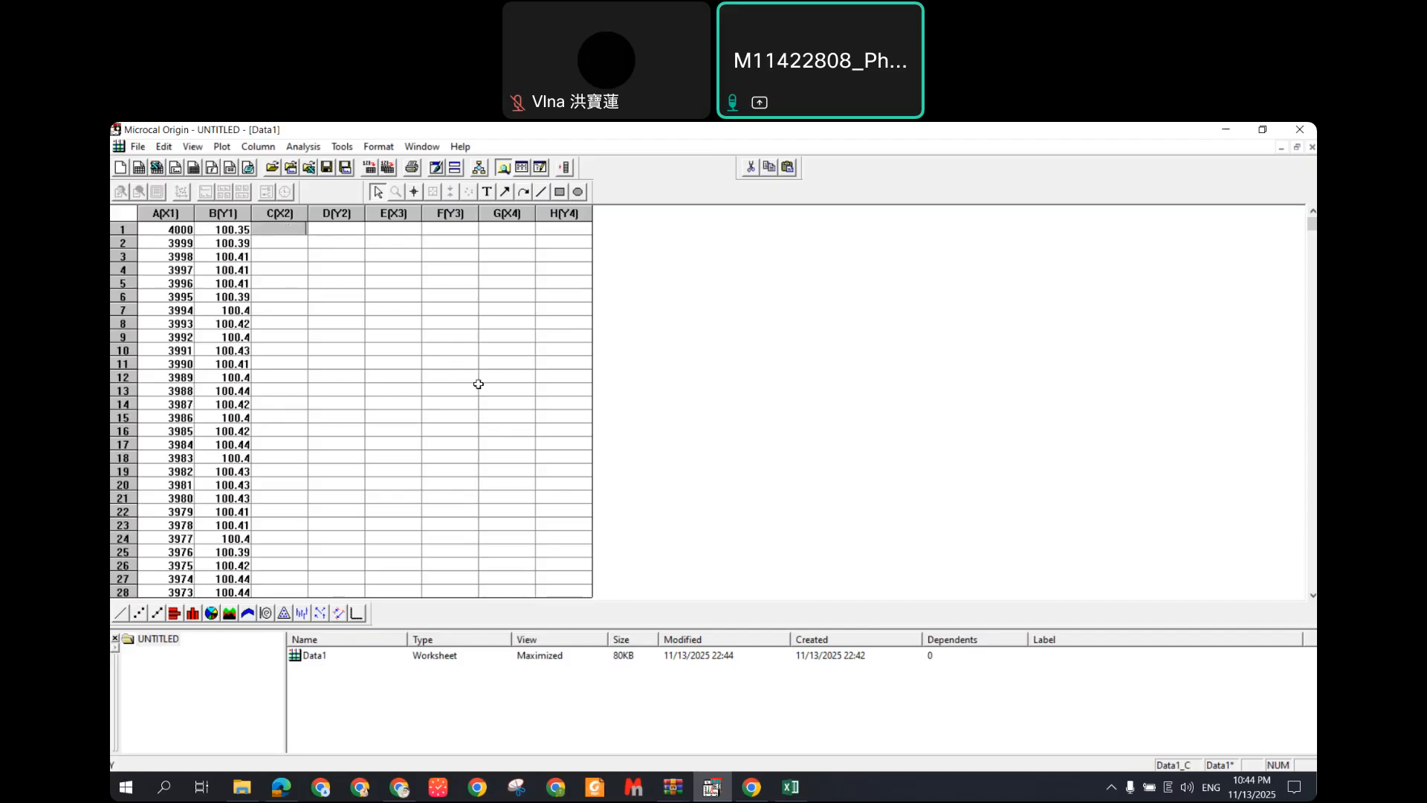
key(ctrl+v)
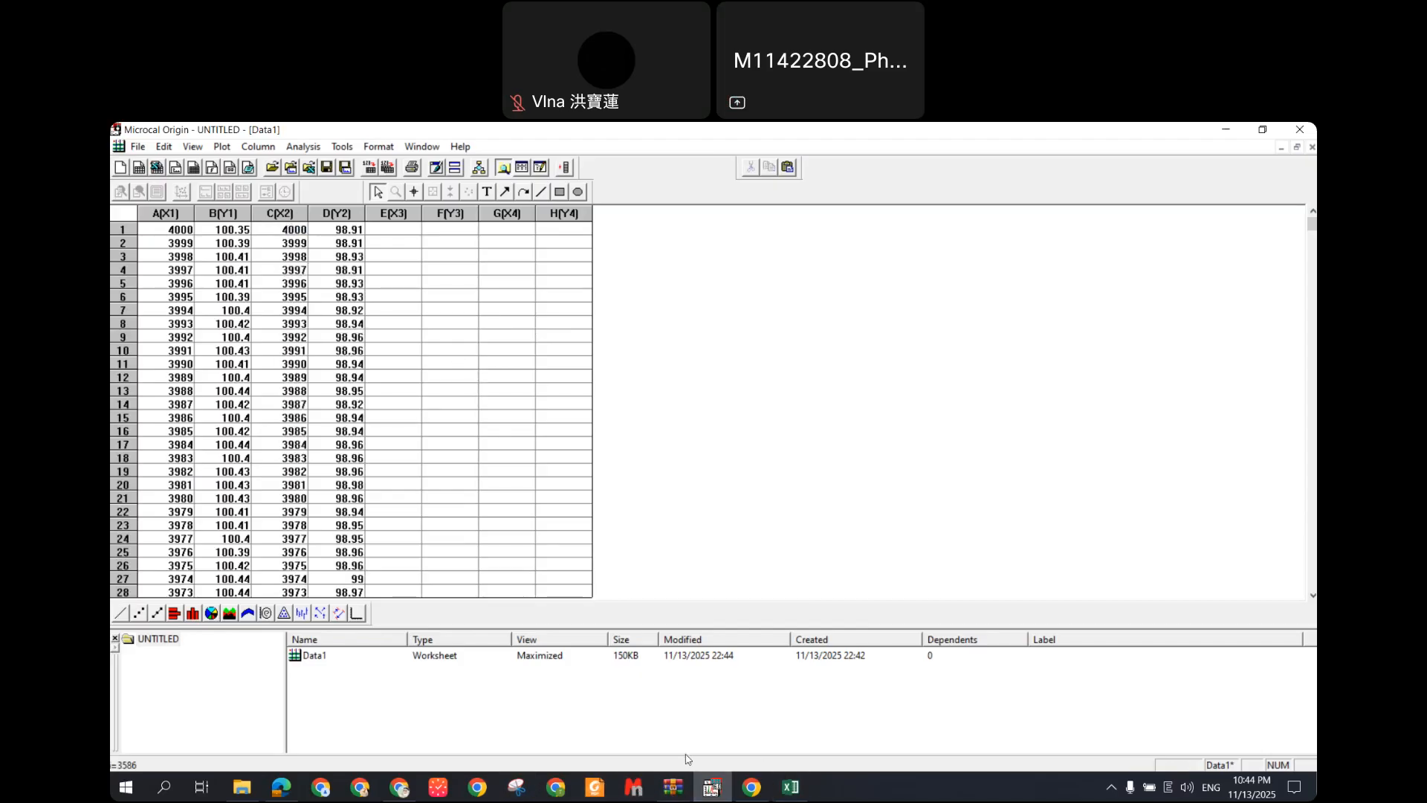
click(241, 786)
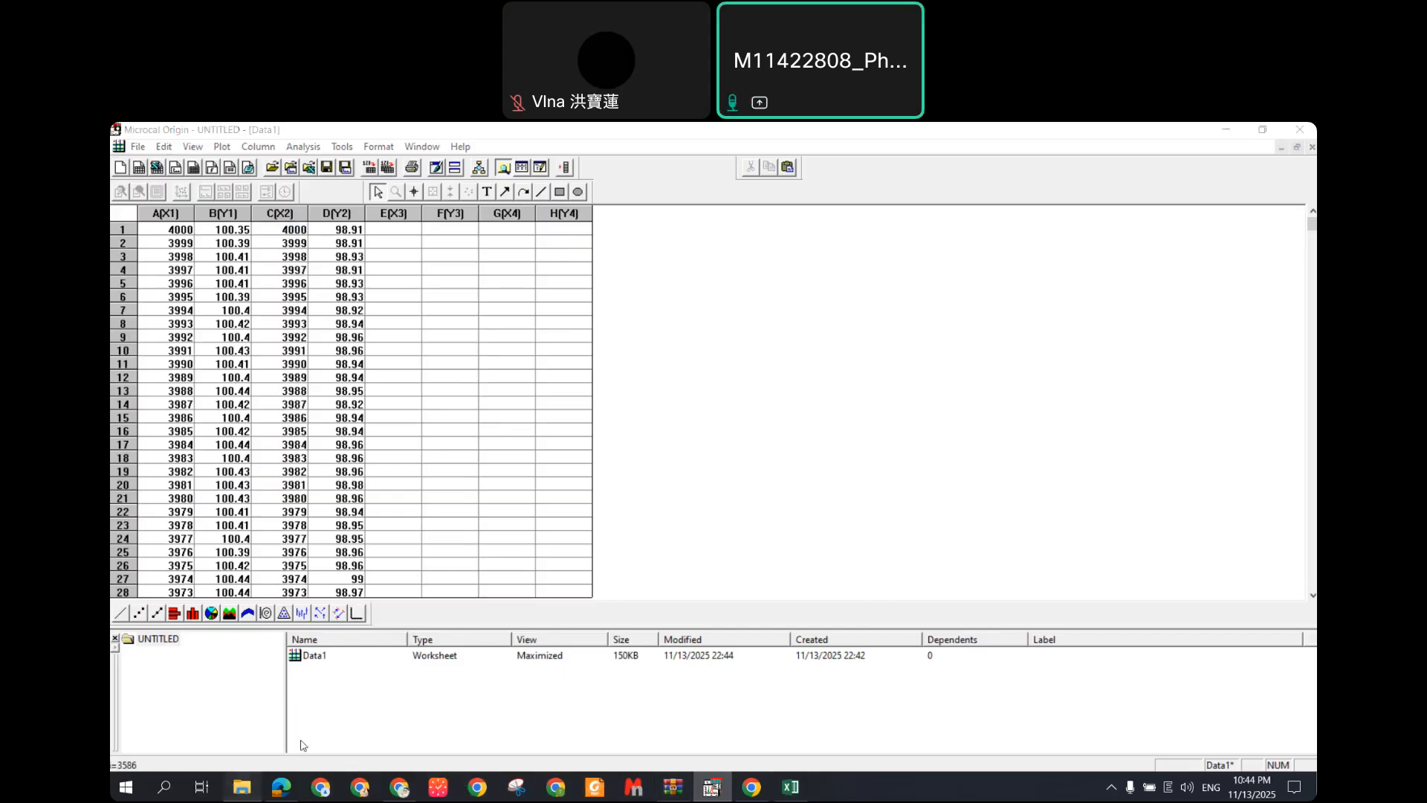
double_click(529, 338)
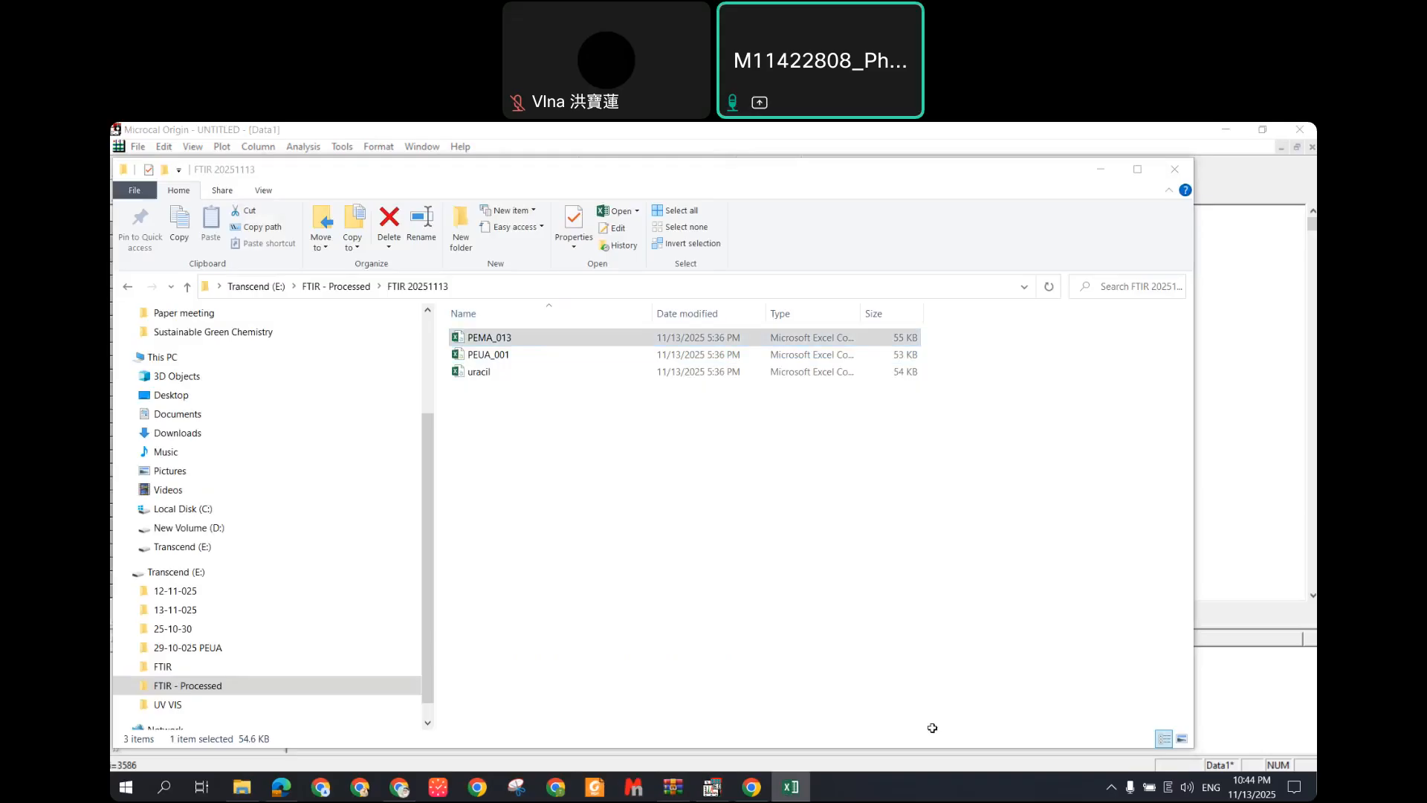
Step: Close the PEUA_001 workbook without saving or keeping clipboard data
mouse_move(790, 784)
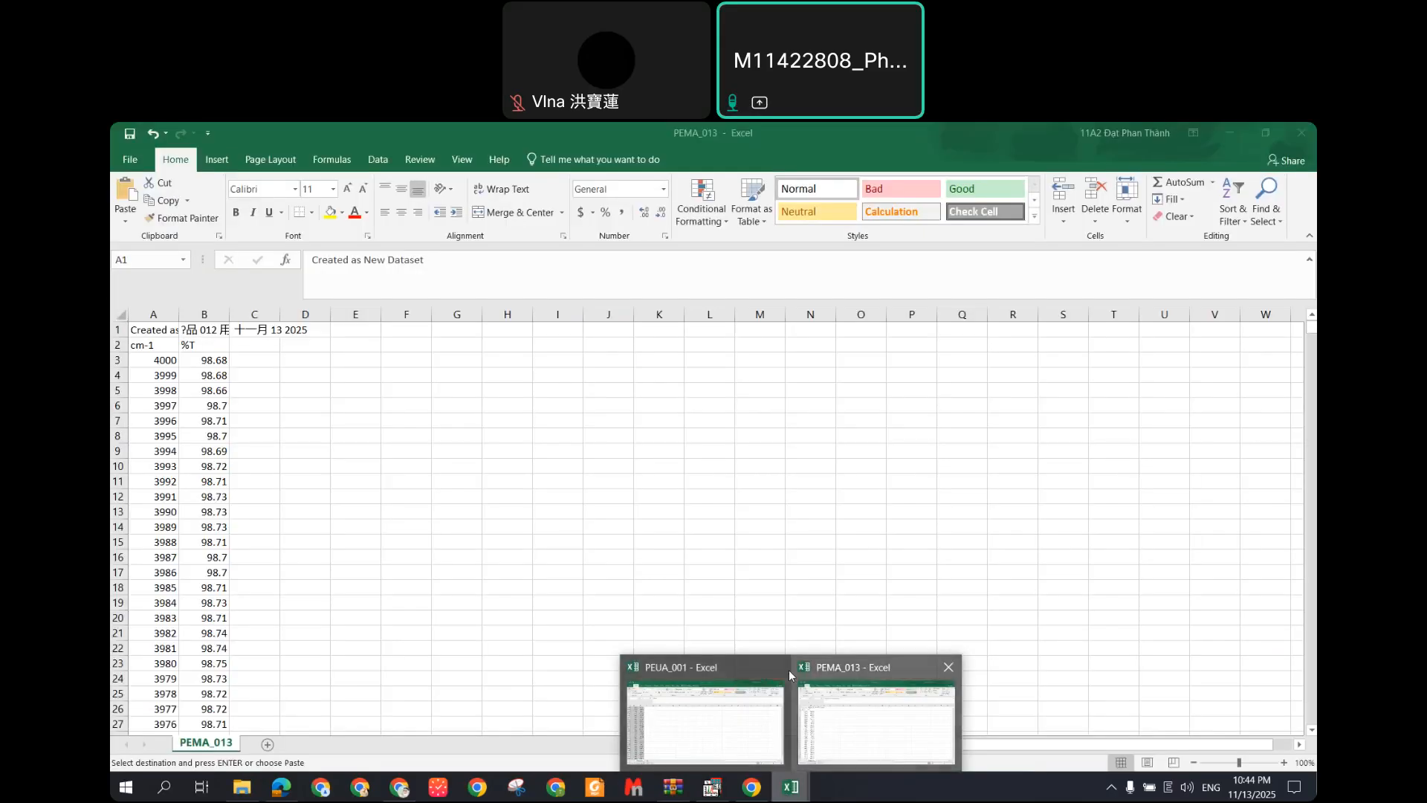
click(778, 668)
click(705, 472)
click(715, 503)
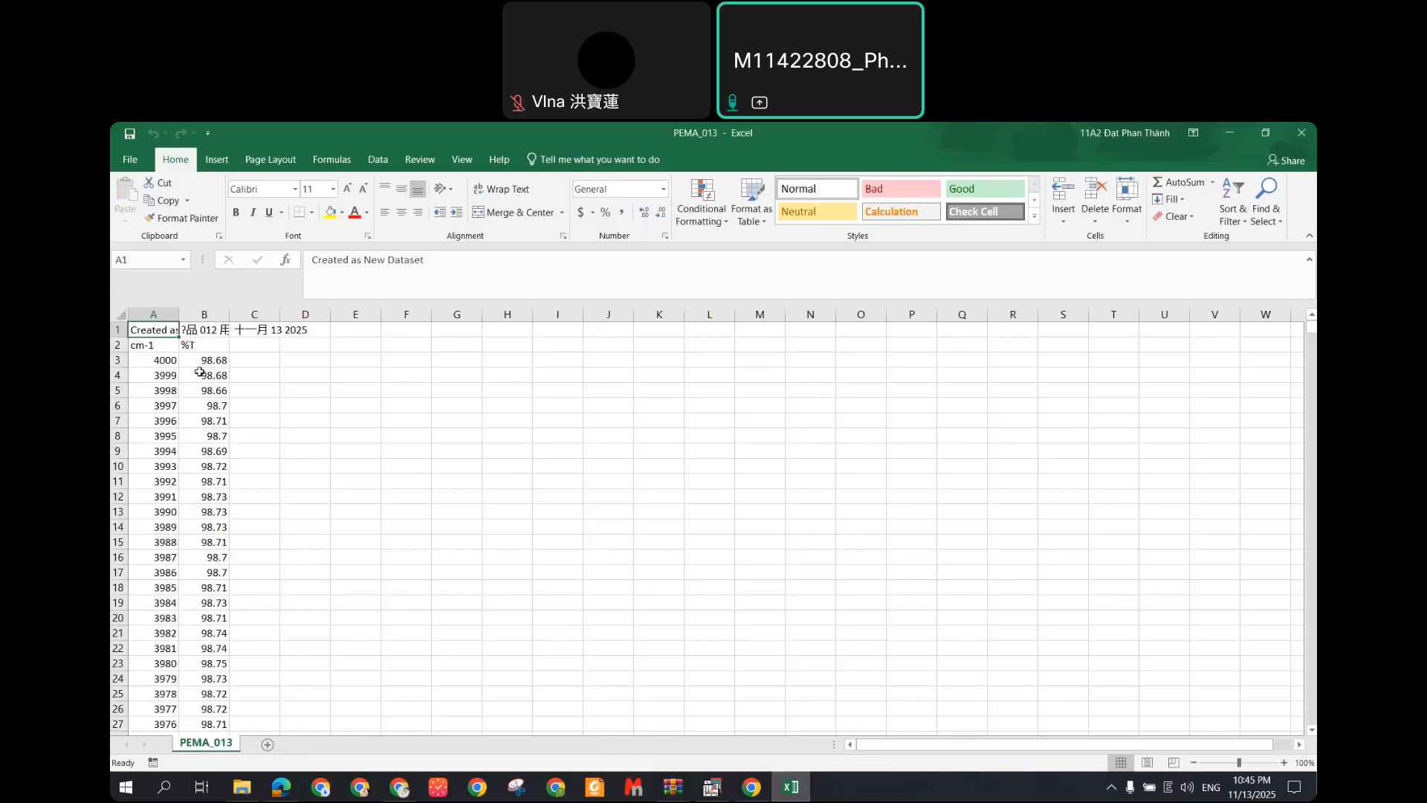
Step: Clear the garbled entry in A3604 of the PEMA_013 sheet
drag(167, 365, 209, 362)
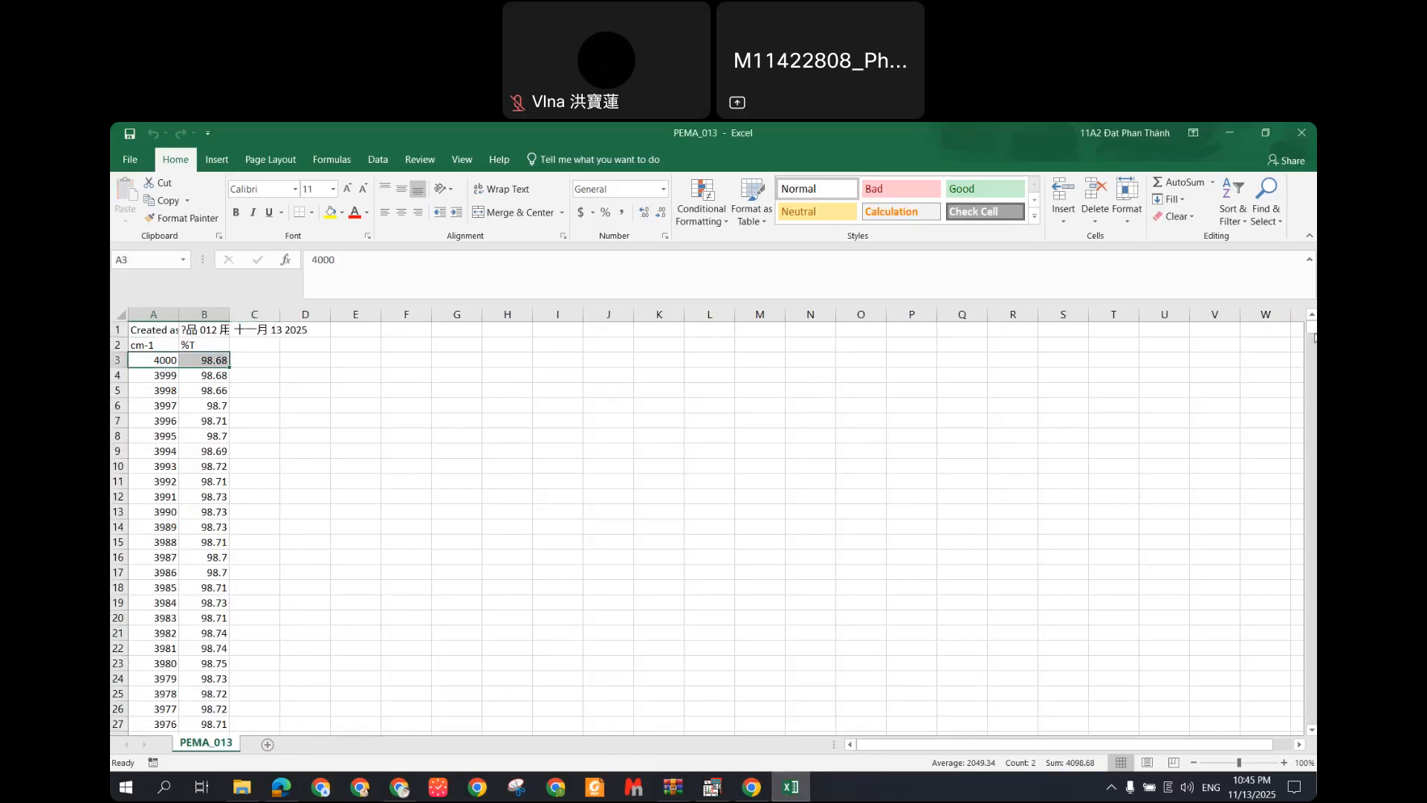
key(ctrl+Down)
click(117, 723)
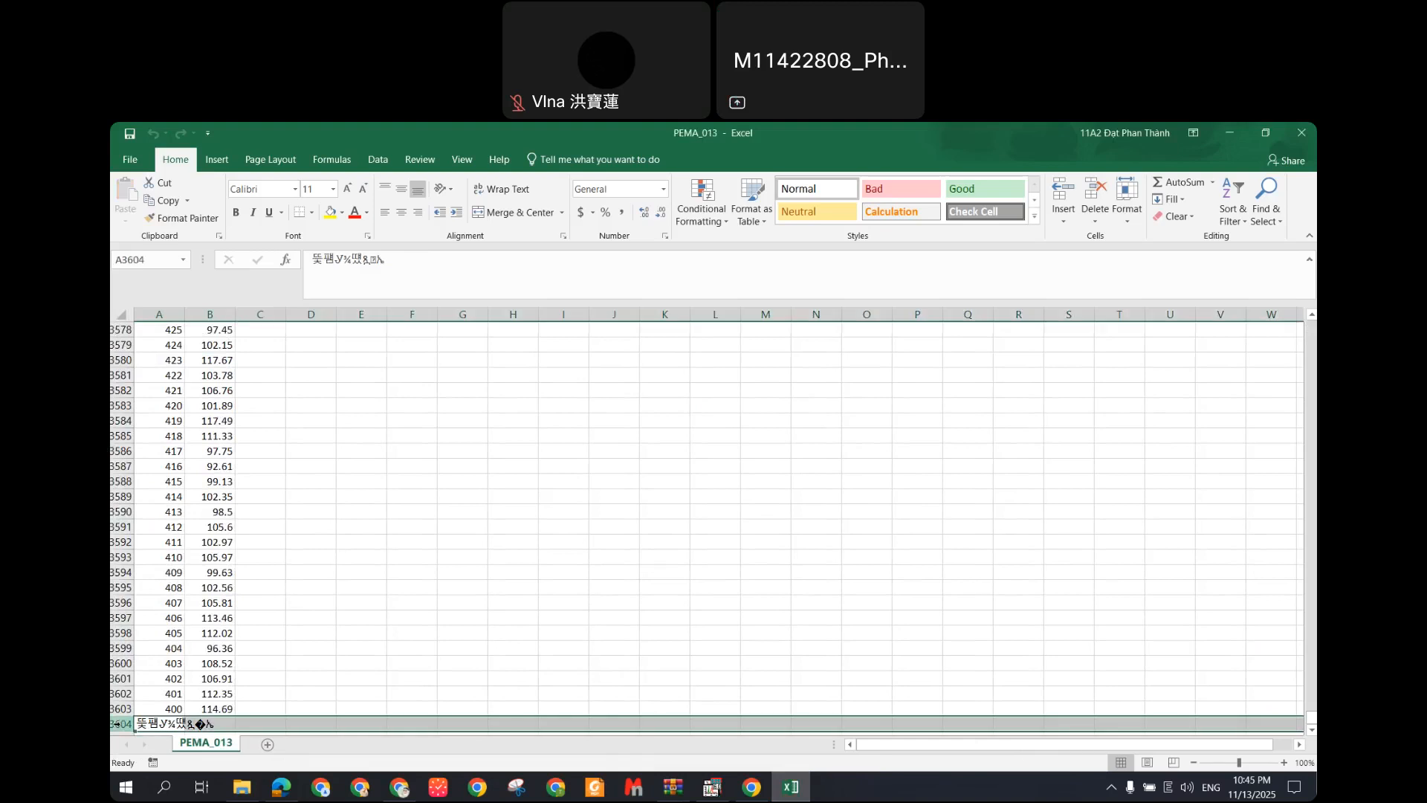
key(Delete)
drag(1313, 717, 1312, 327)
Step: Paste PEMA_013's A3:B3603 data into Origin starting at cell E1
drag(152, 361, 229, 362)
key(ctrl+q)
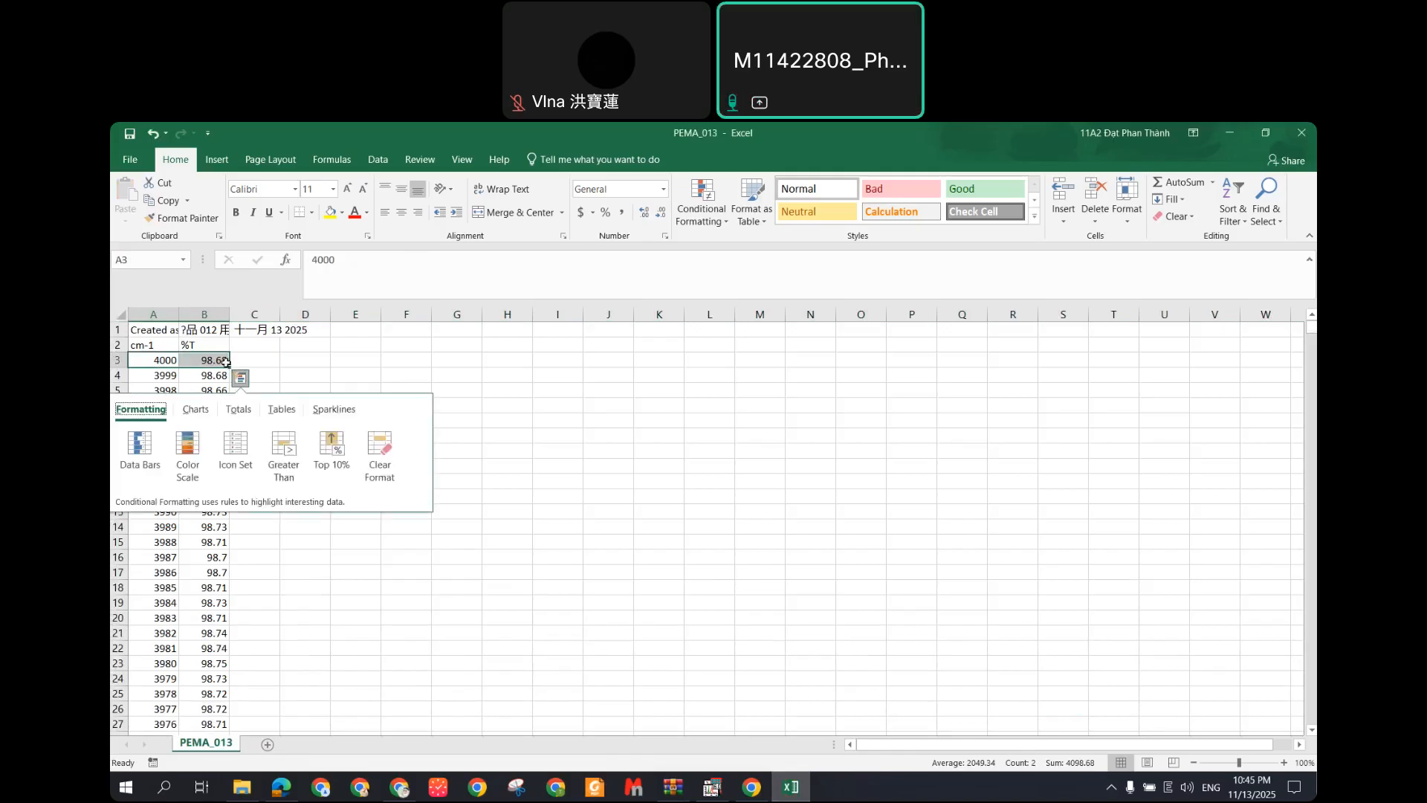
key(Escape)
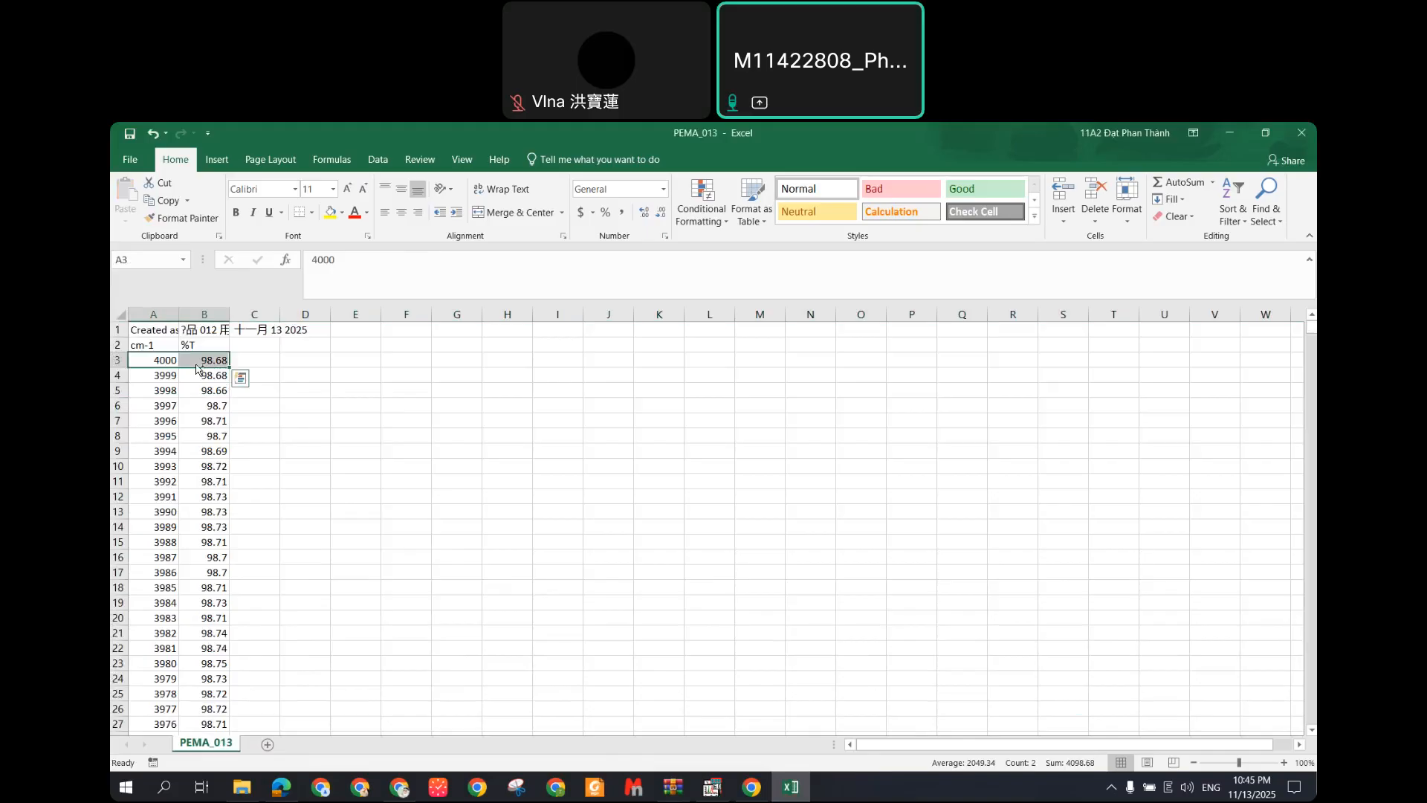
key(ctrl+shift+Down)
key(ctrl+c)
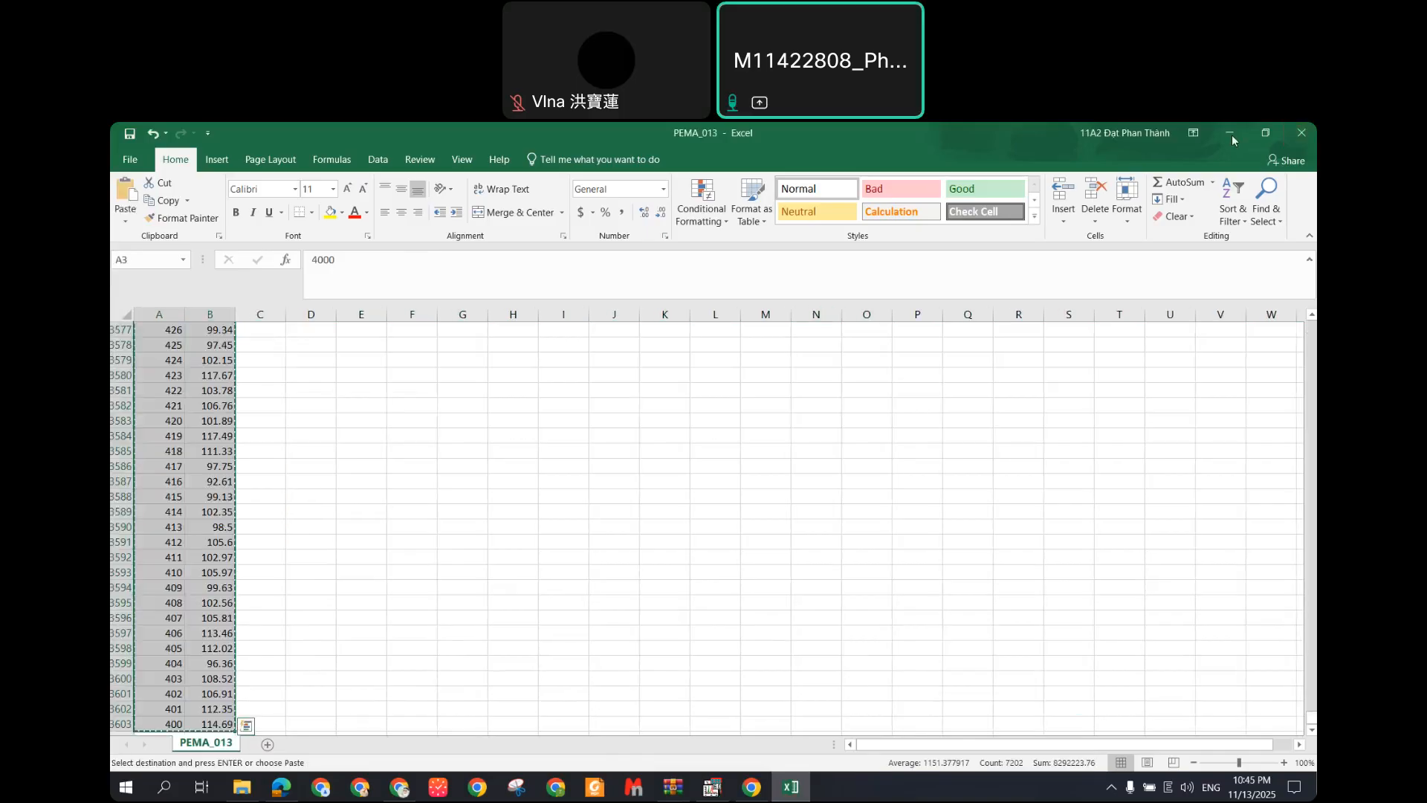
click(1232, 136)
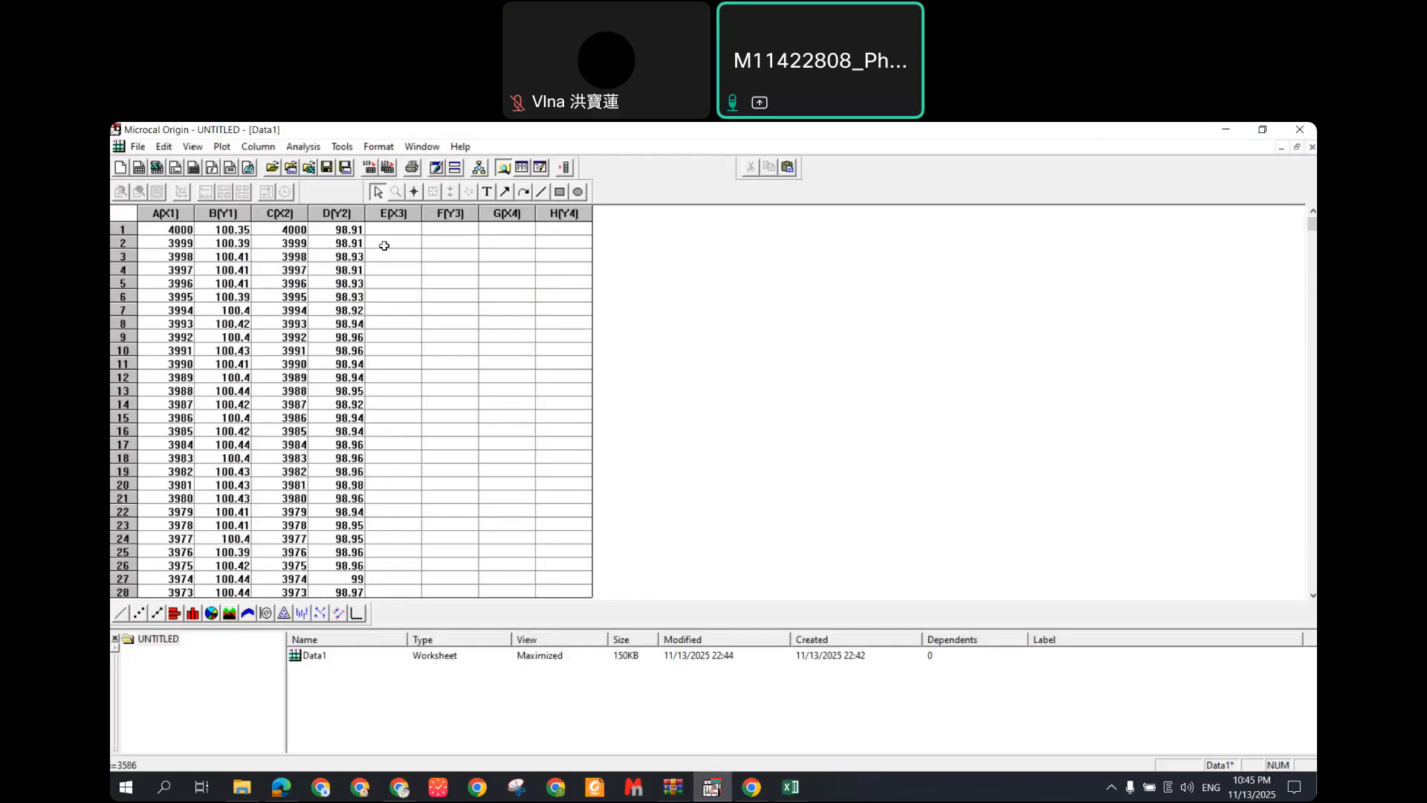
click(390, 231)
key(ctrl+v)
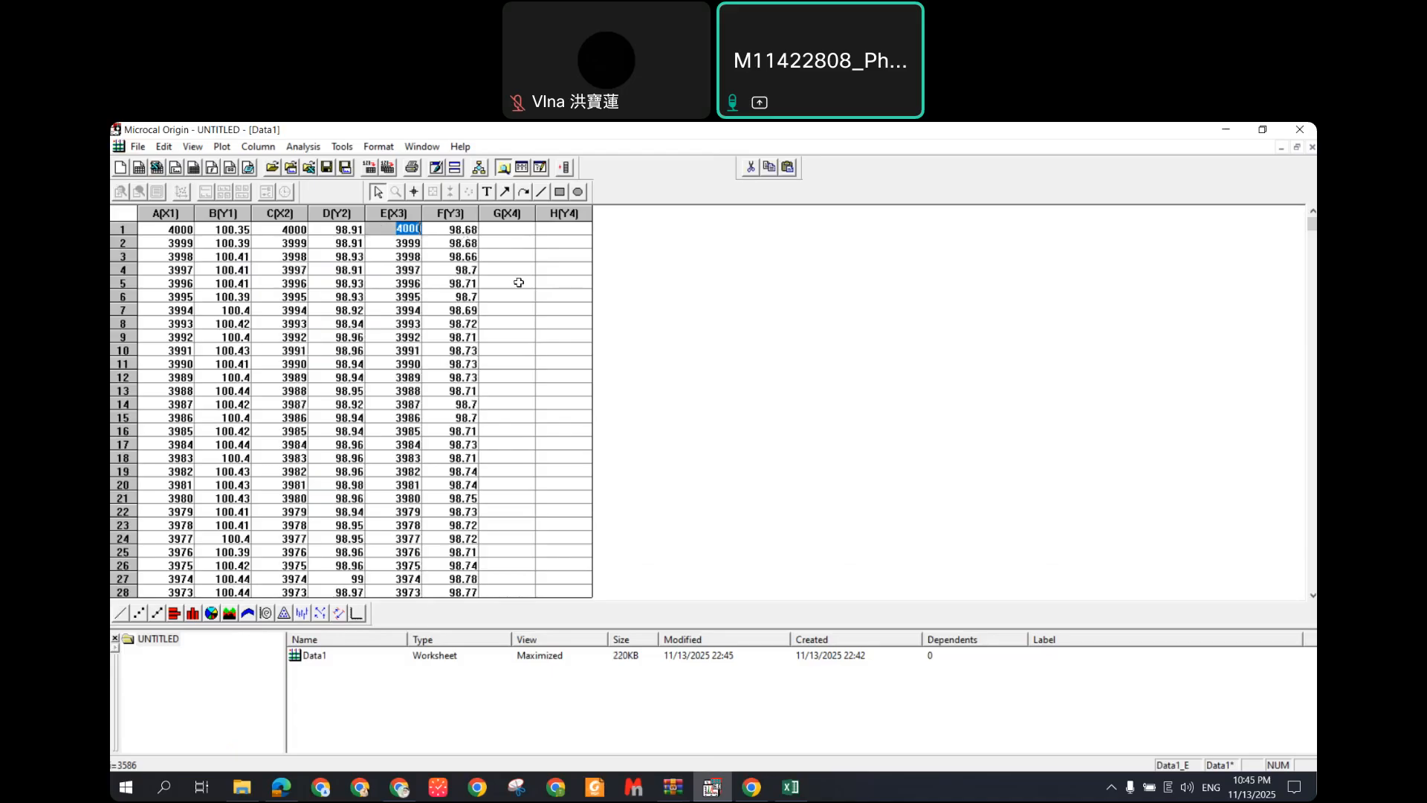
click(632, 351)
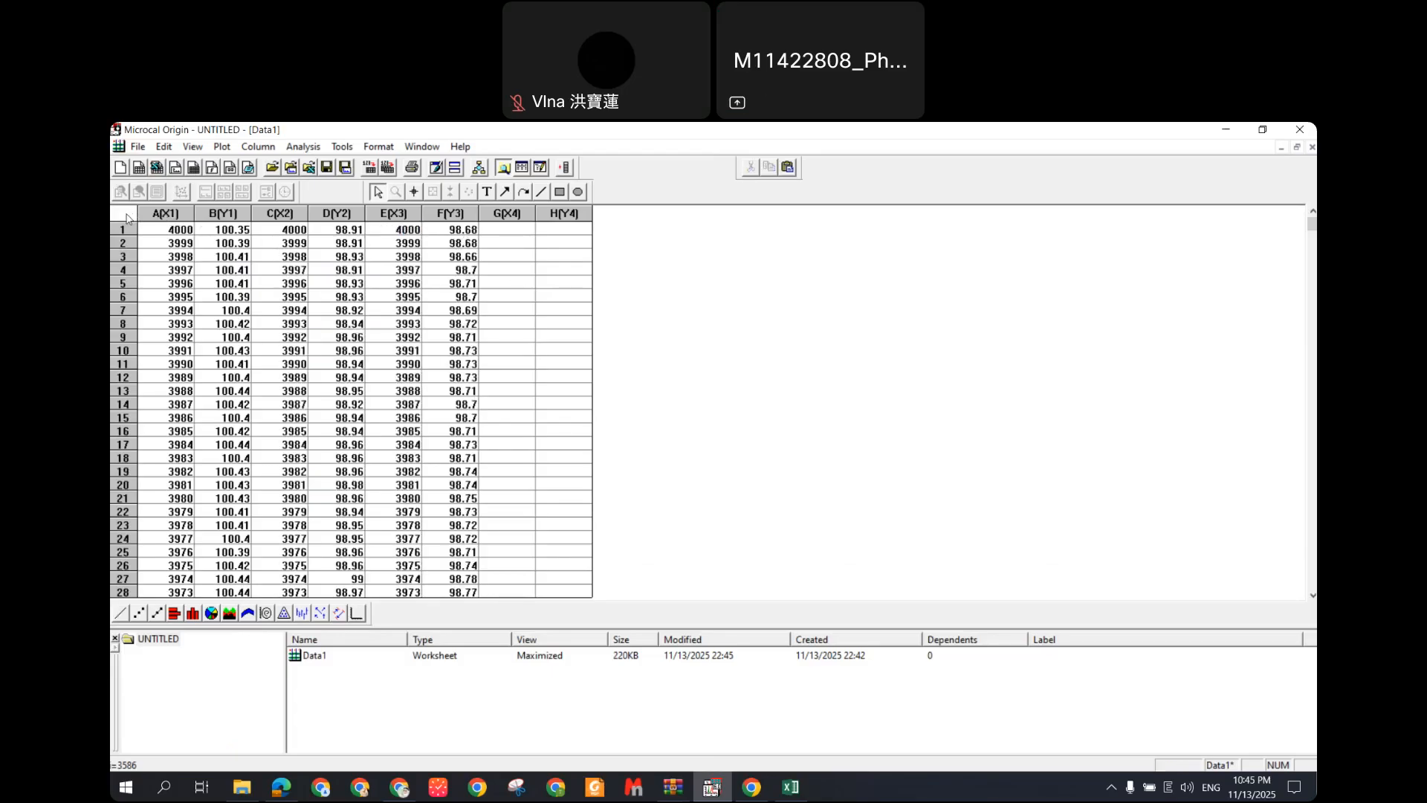
Step: Line-plot columns A–F, drag the B/D/F legend lower, and switch back to PEMA_013
drag(165, 215, 470, 236)
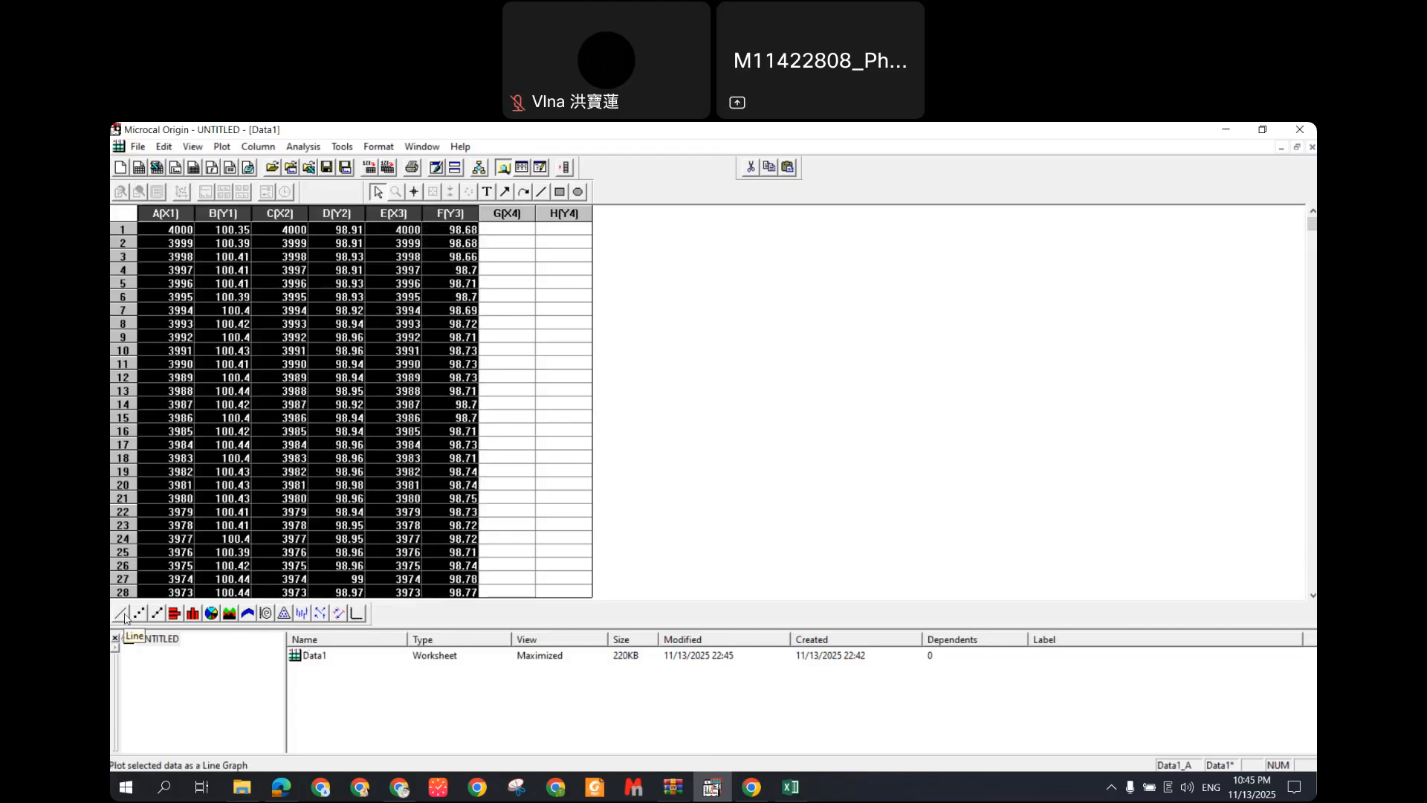
click(123, 614)
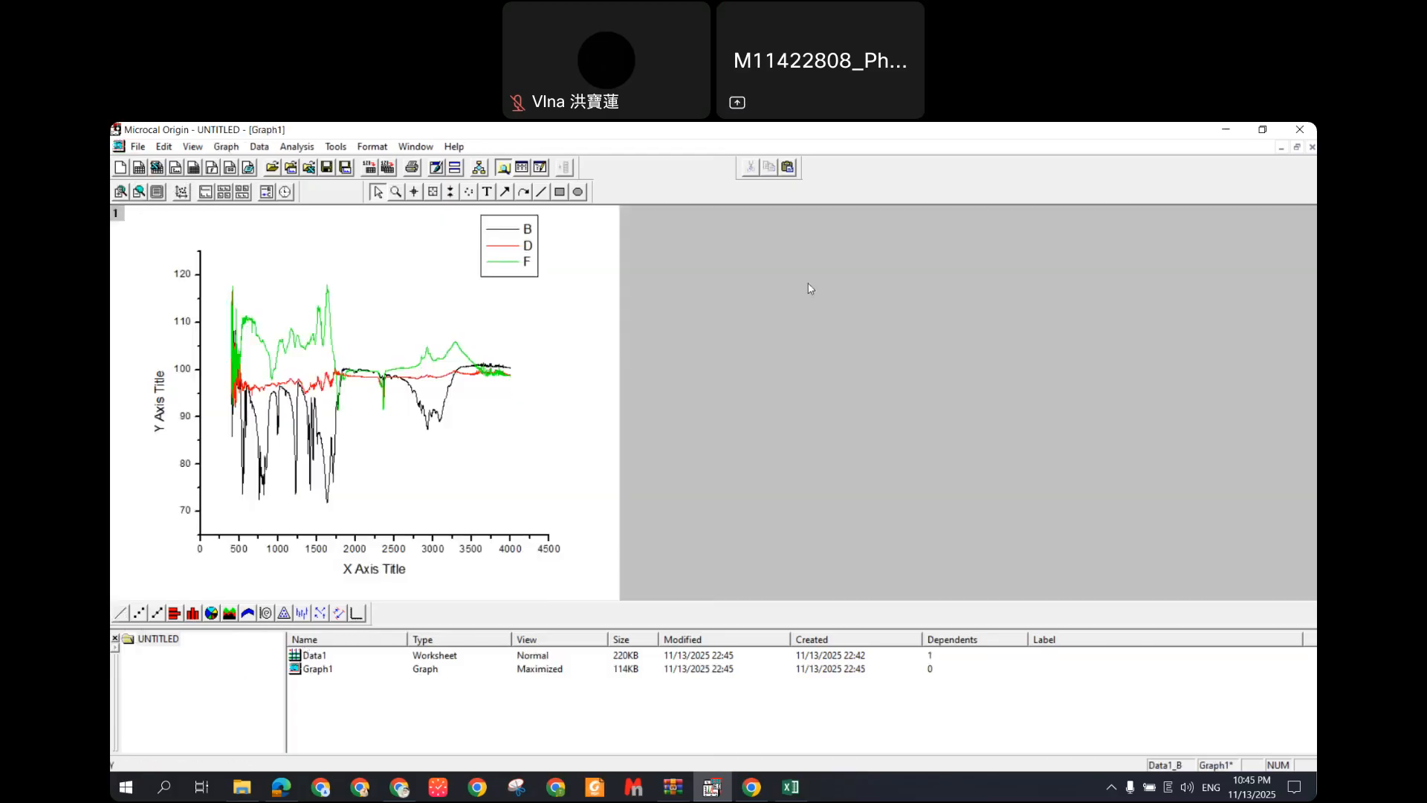
drag(515, 279, 507, 315)
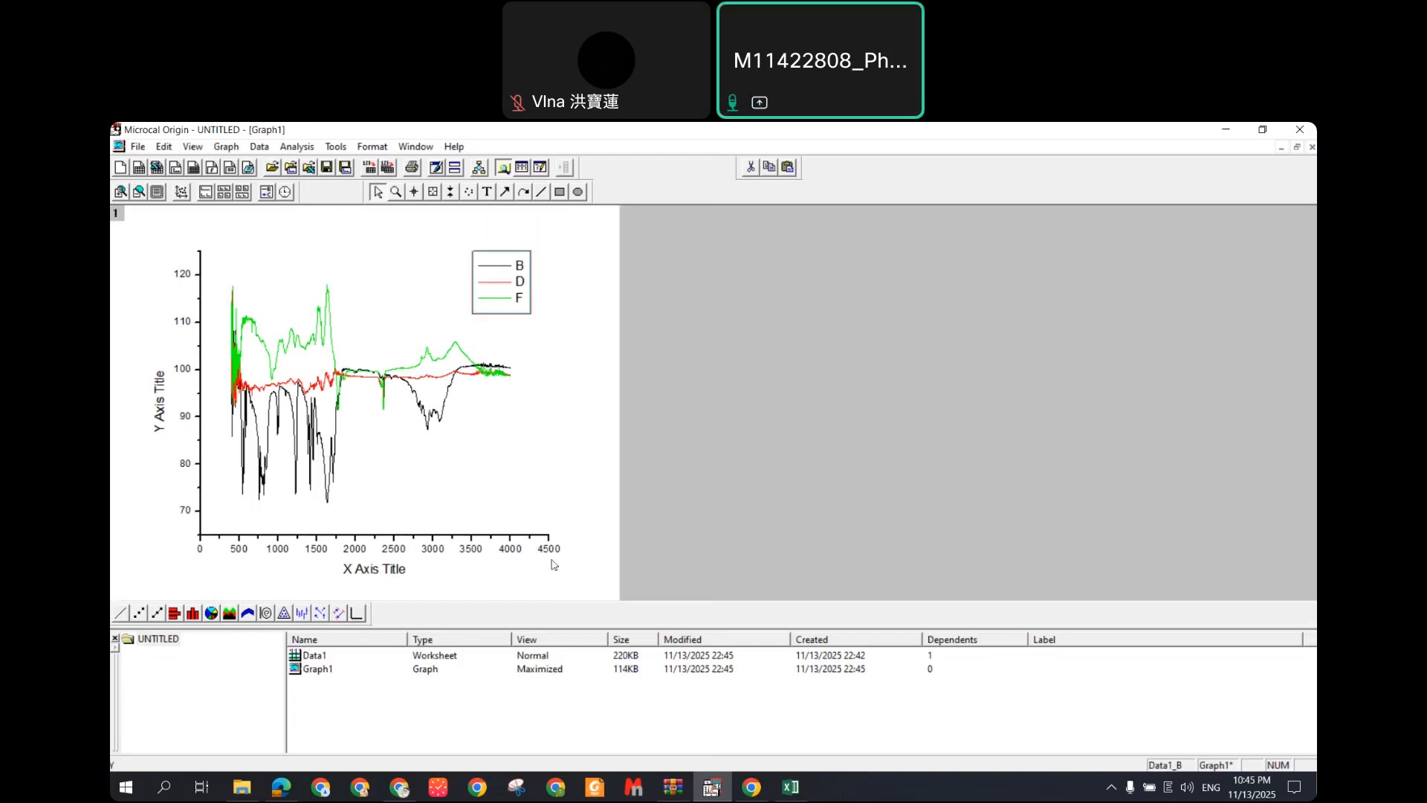
click(371, 571)
click(793, 789)
Step: Copy the cm-1 unit text from cell A2 of the PEMA_013 sheet
drag(1312, 713, 1312, 324)
double_click(145, 345)
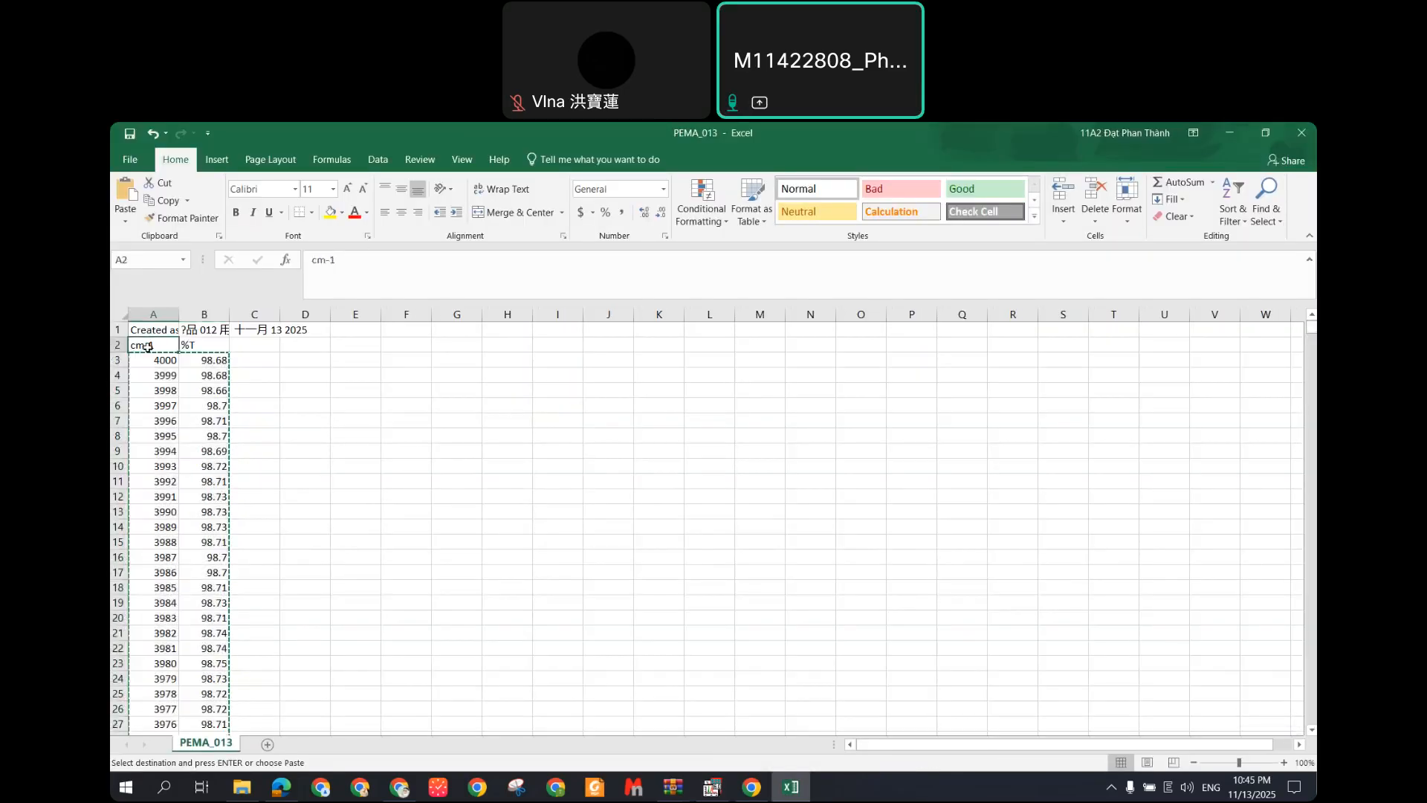
drag(367, 262, 308, 261)
key(ctrl+c)
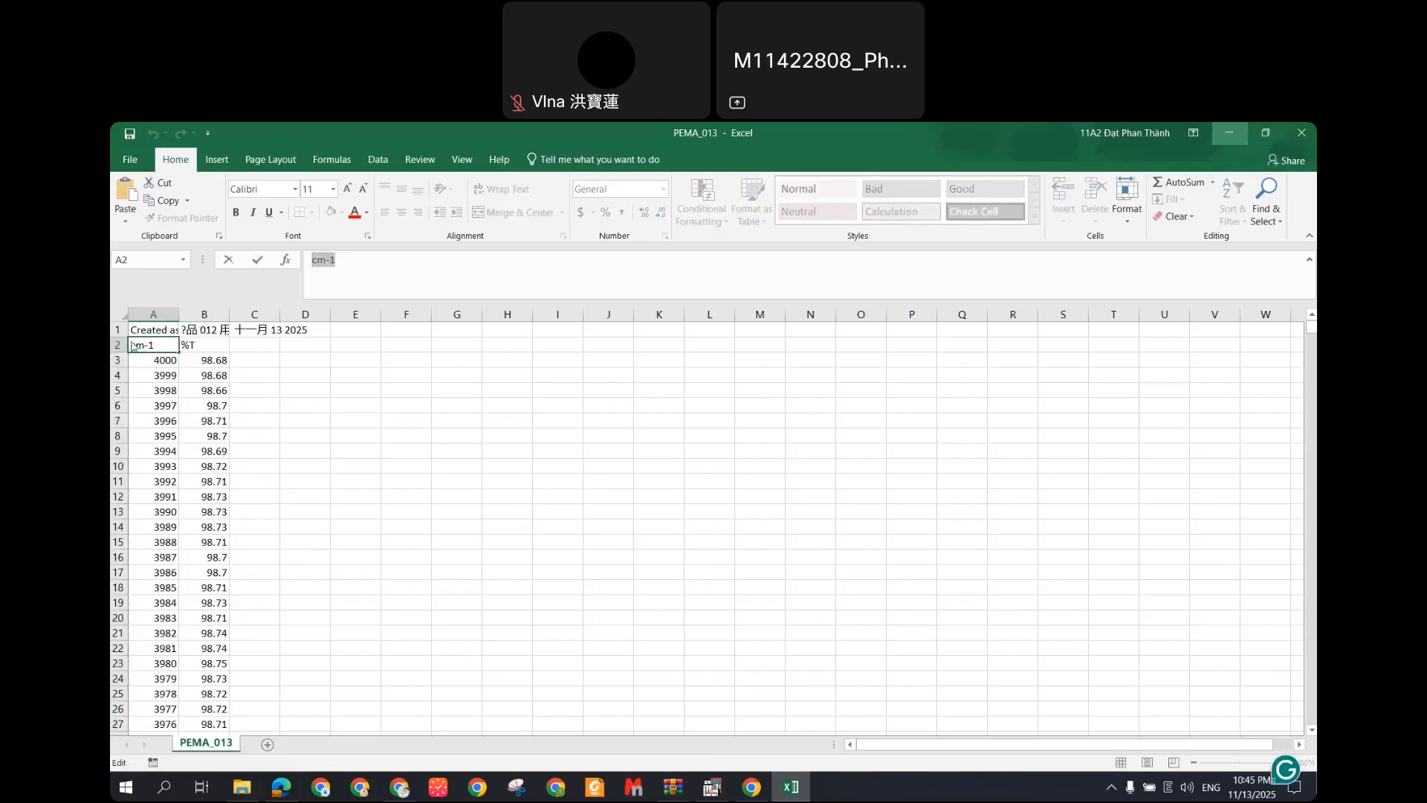
click(1229, 133)
click(869, 303)
Step: Retitle the X axis 'cm-1' with the -1 as a superscript
click(376, 571)
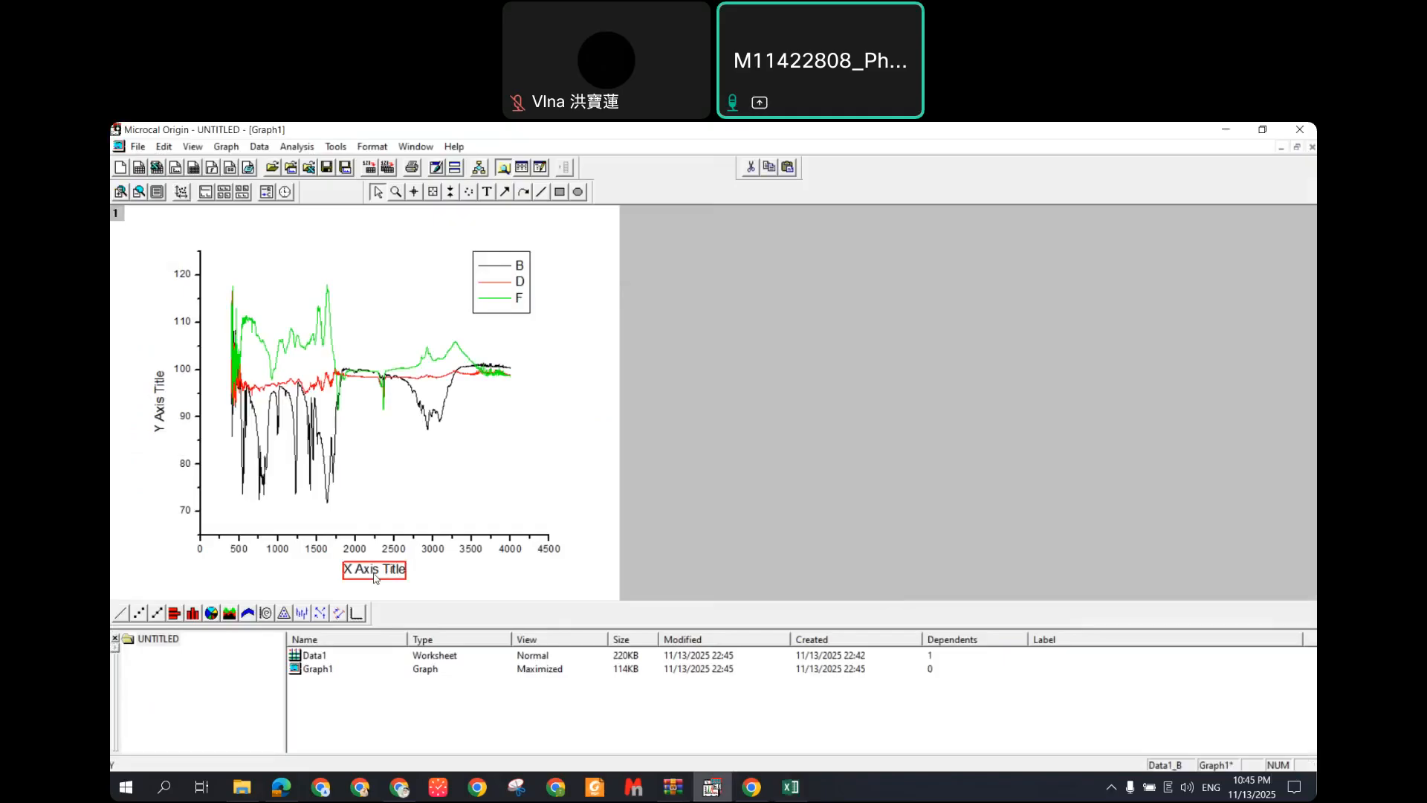
right_click(377, 579)
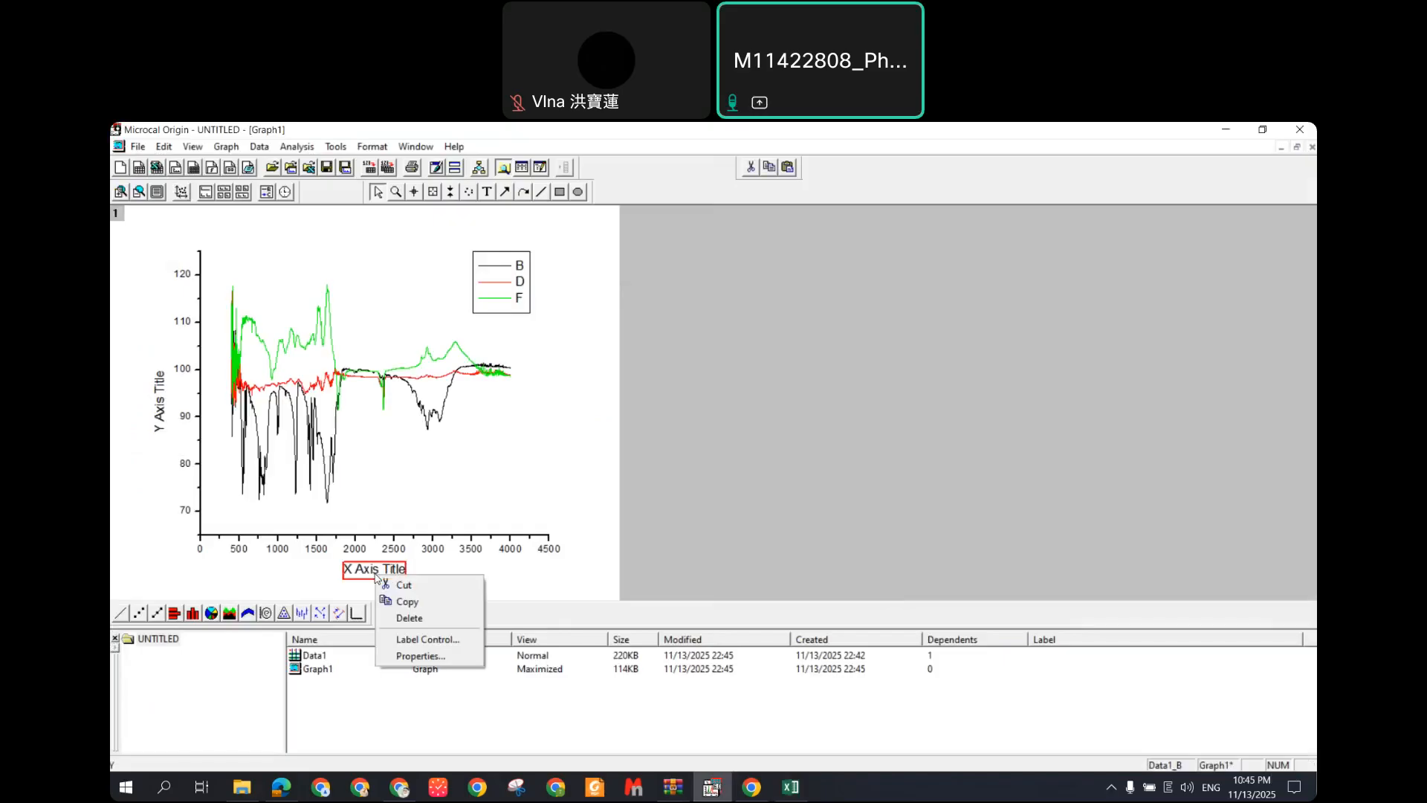
click(439, 657)
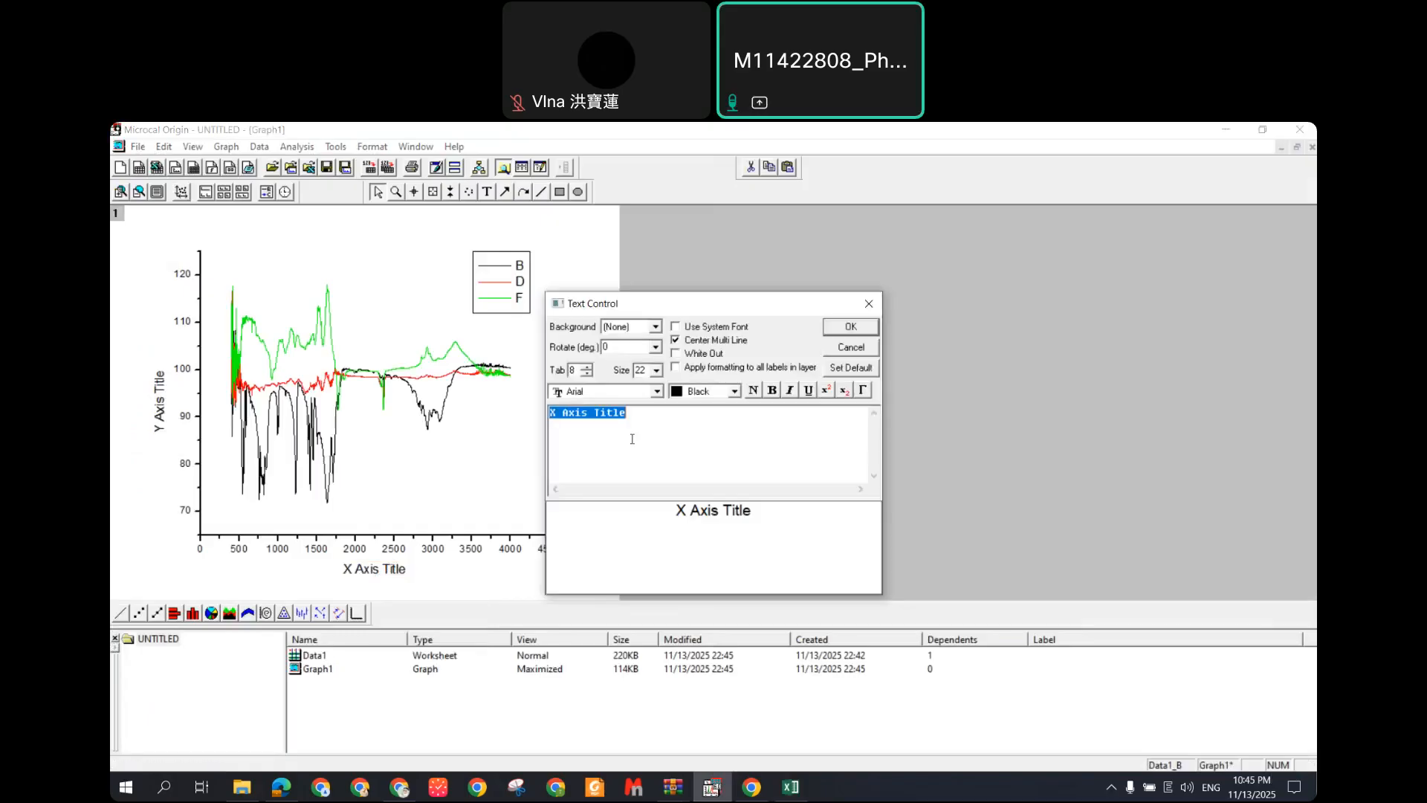
text(cm-1)
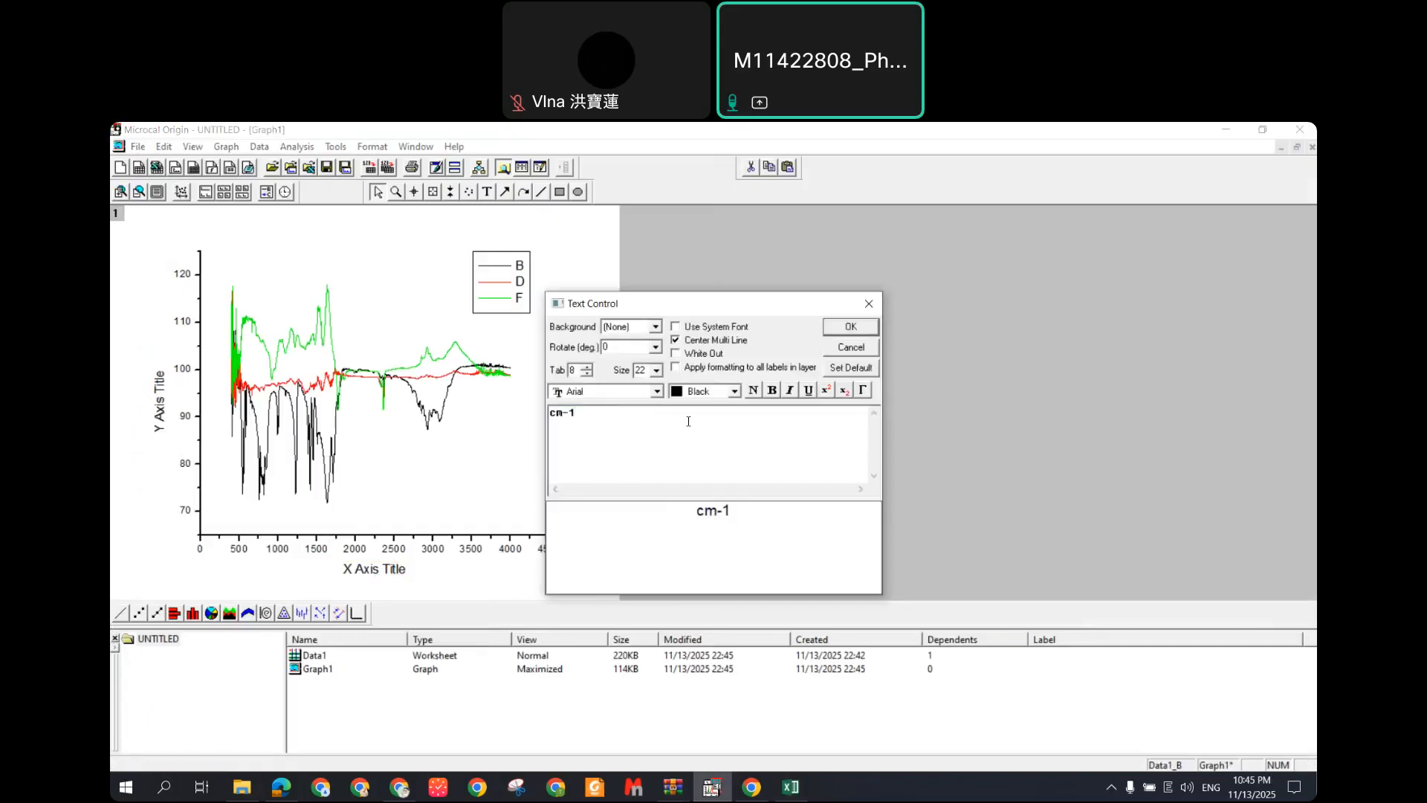
drag(577, 413, 562, 413)
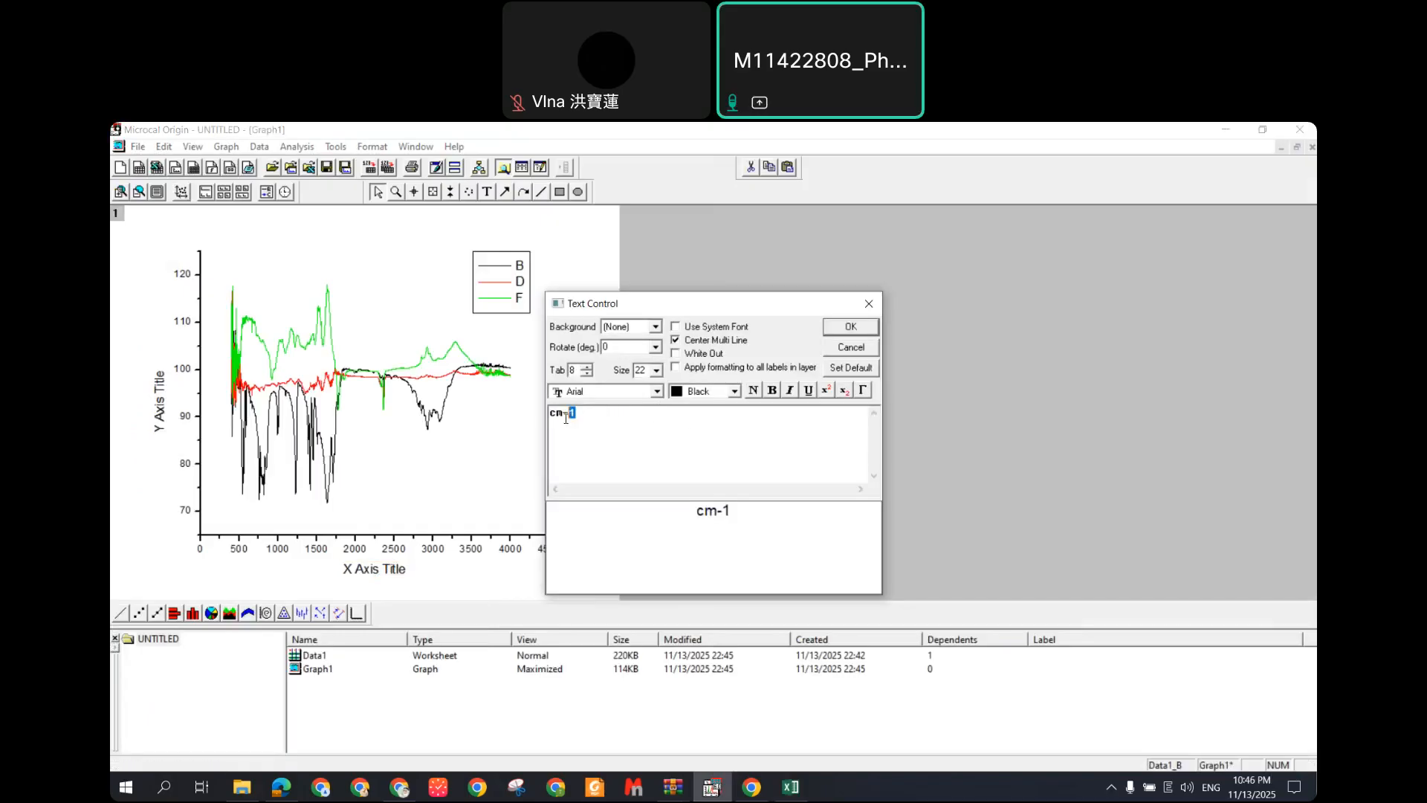
click(826, 390)
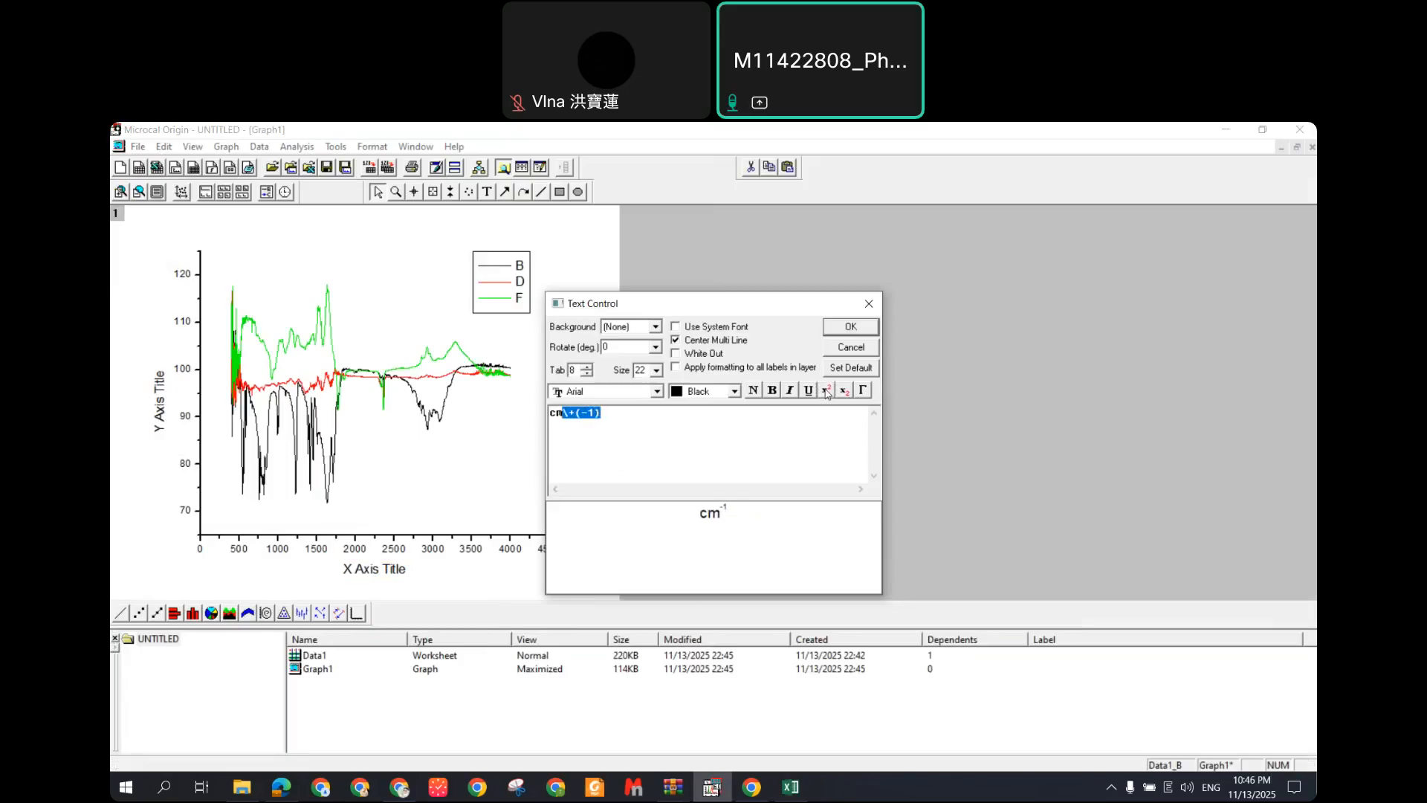
click(851, 327)
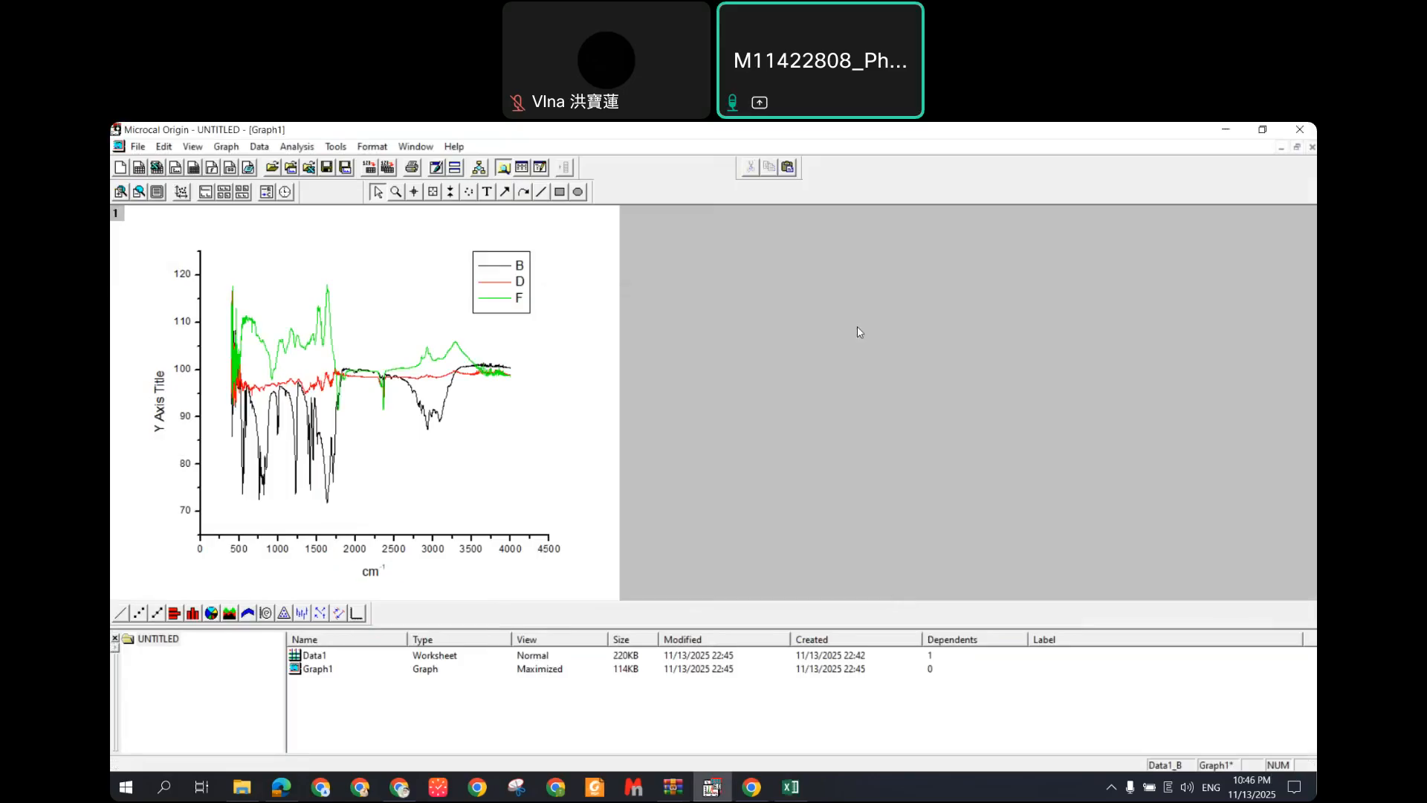
Step: Retitle the Y axis '%T' using the header copied from cell B2
click(371, 571)
click(161, 410)
right_click(160, 407)
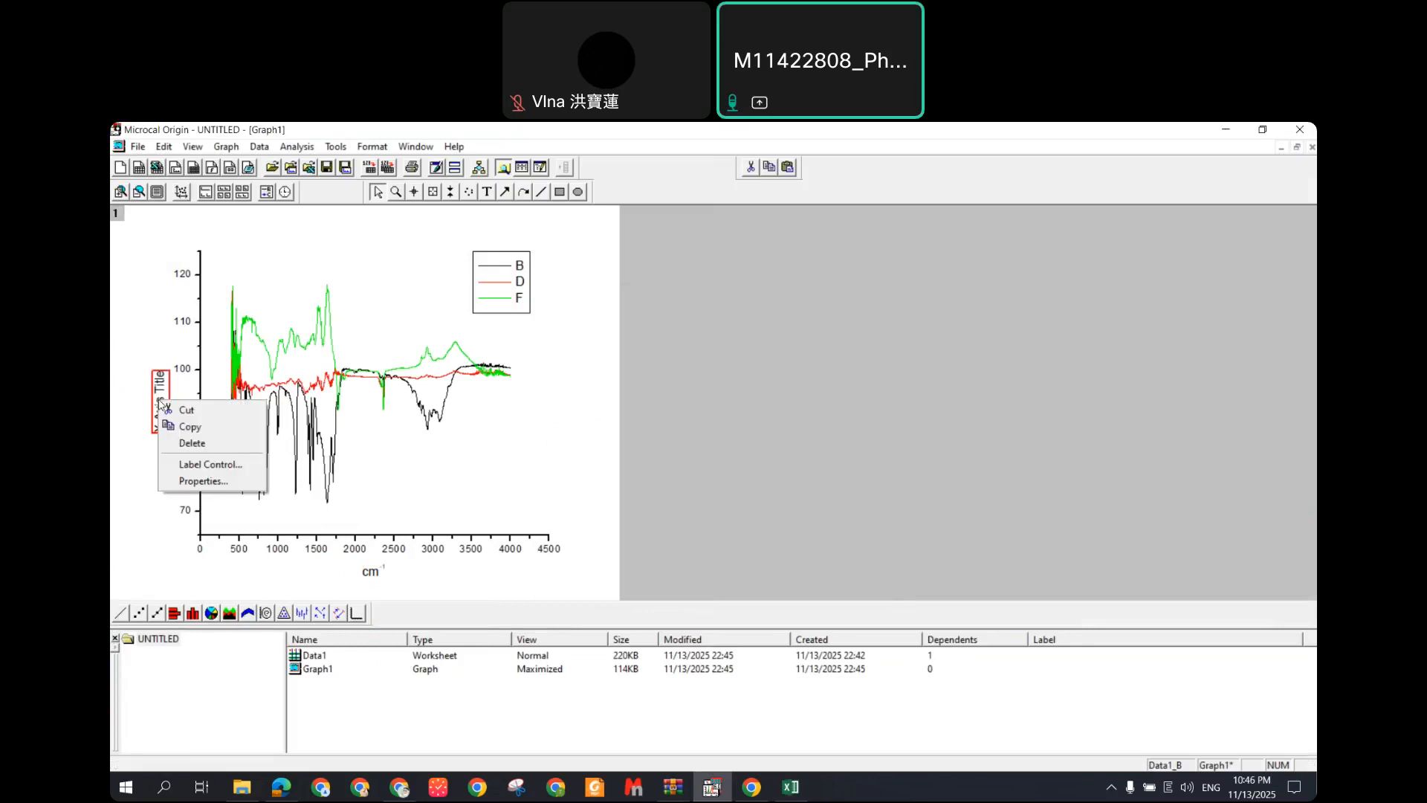
click(230, 487)
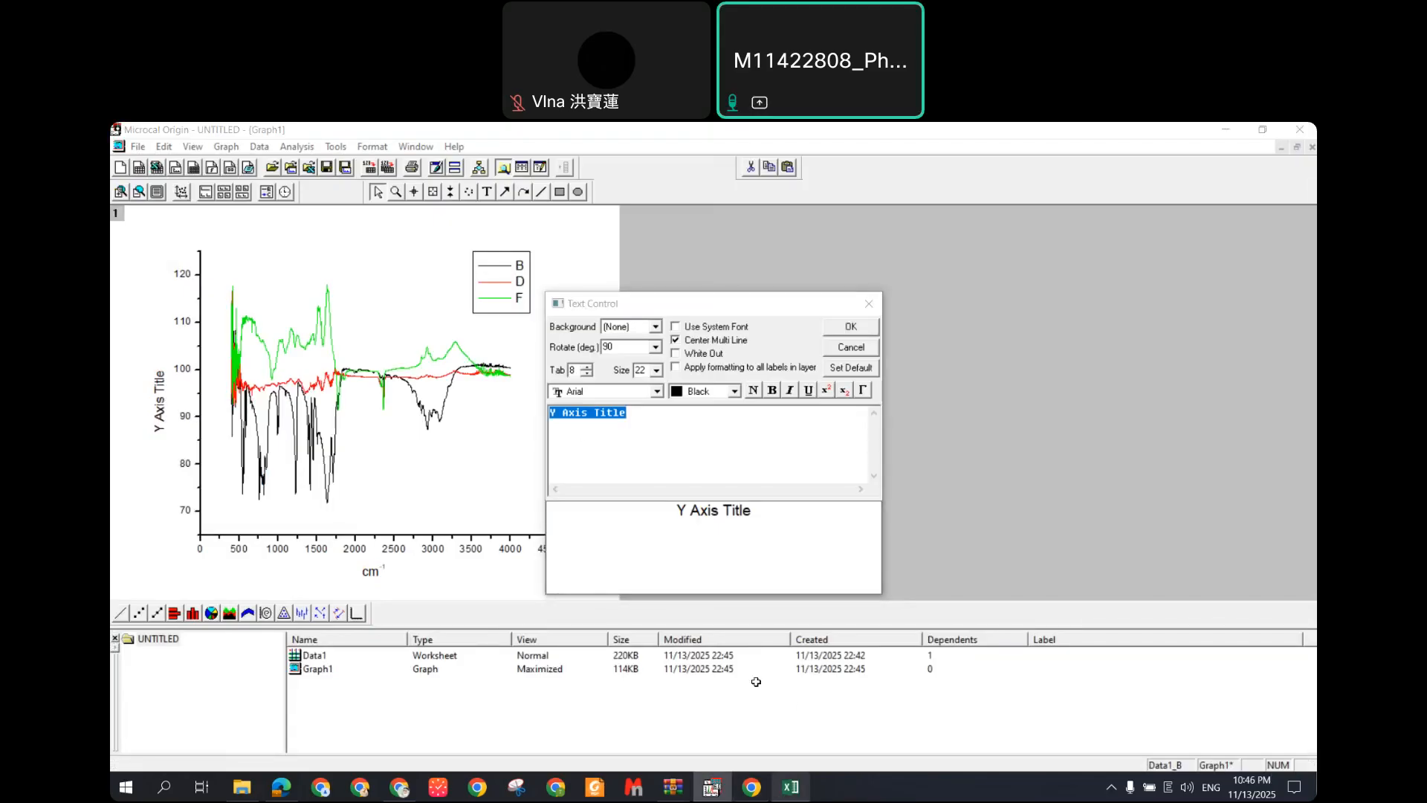
click(789, 786)
click(207, 345)
drag(331, 260, 297, 260)
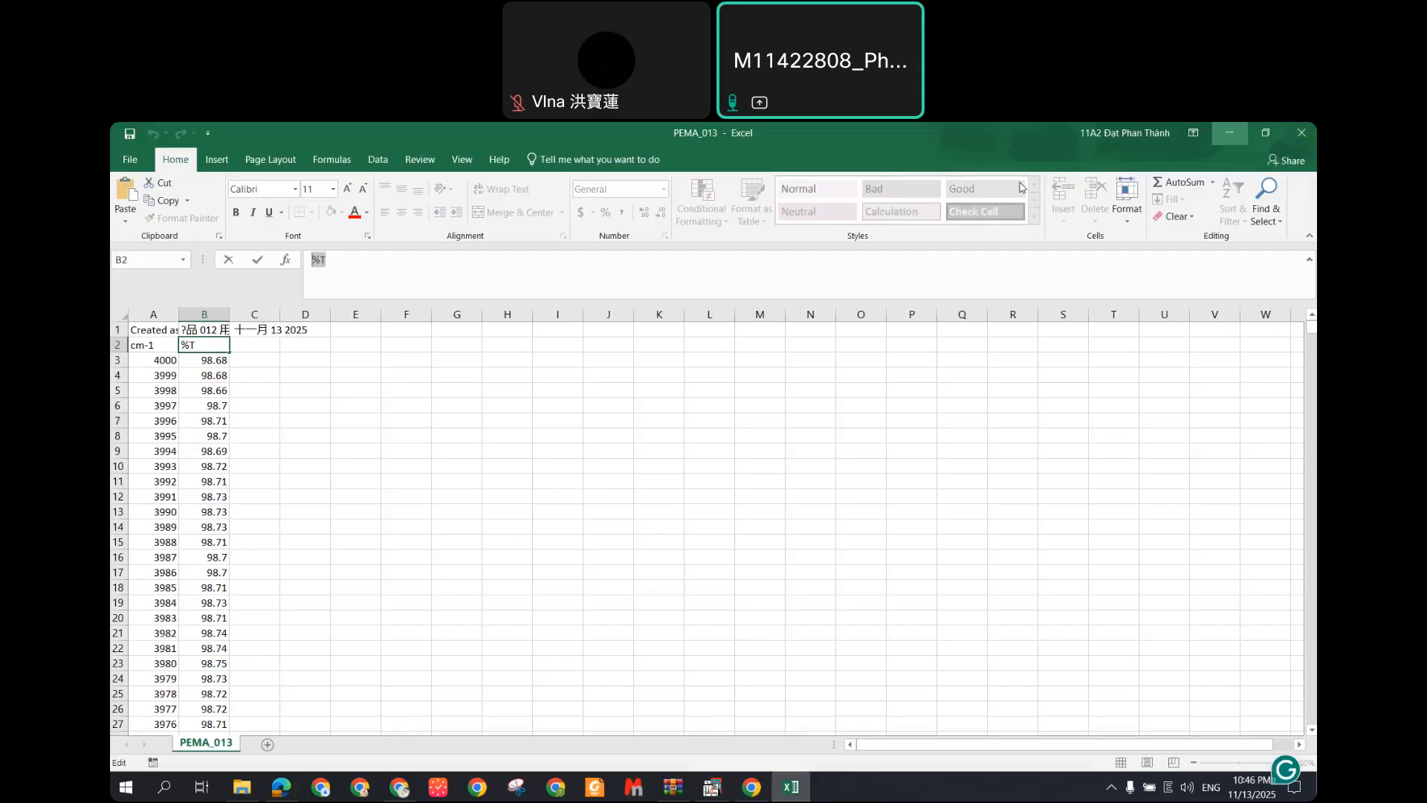
key(ctrl+c)
key(alt+Tab)
key(ctrl+v)
click(853, 326)
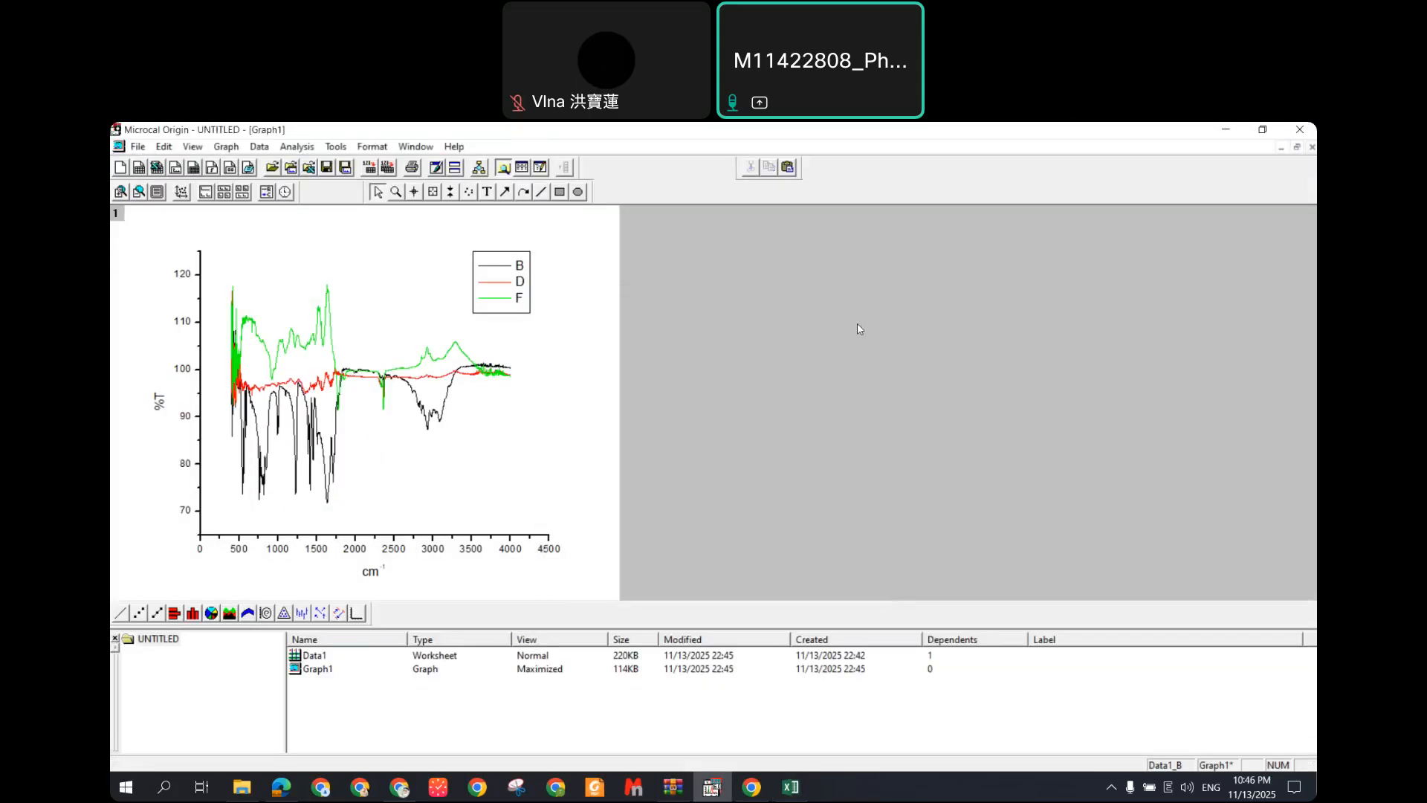
click(495, 282)
Step: Replace the first legend entry %(1) with Uracil in the legend text
right_click(507, 283)
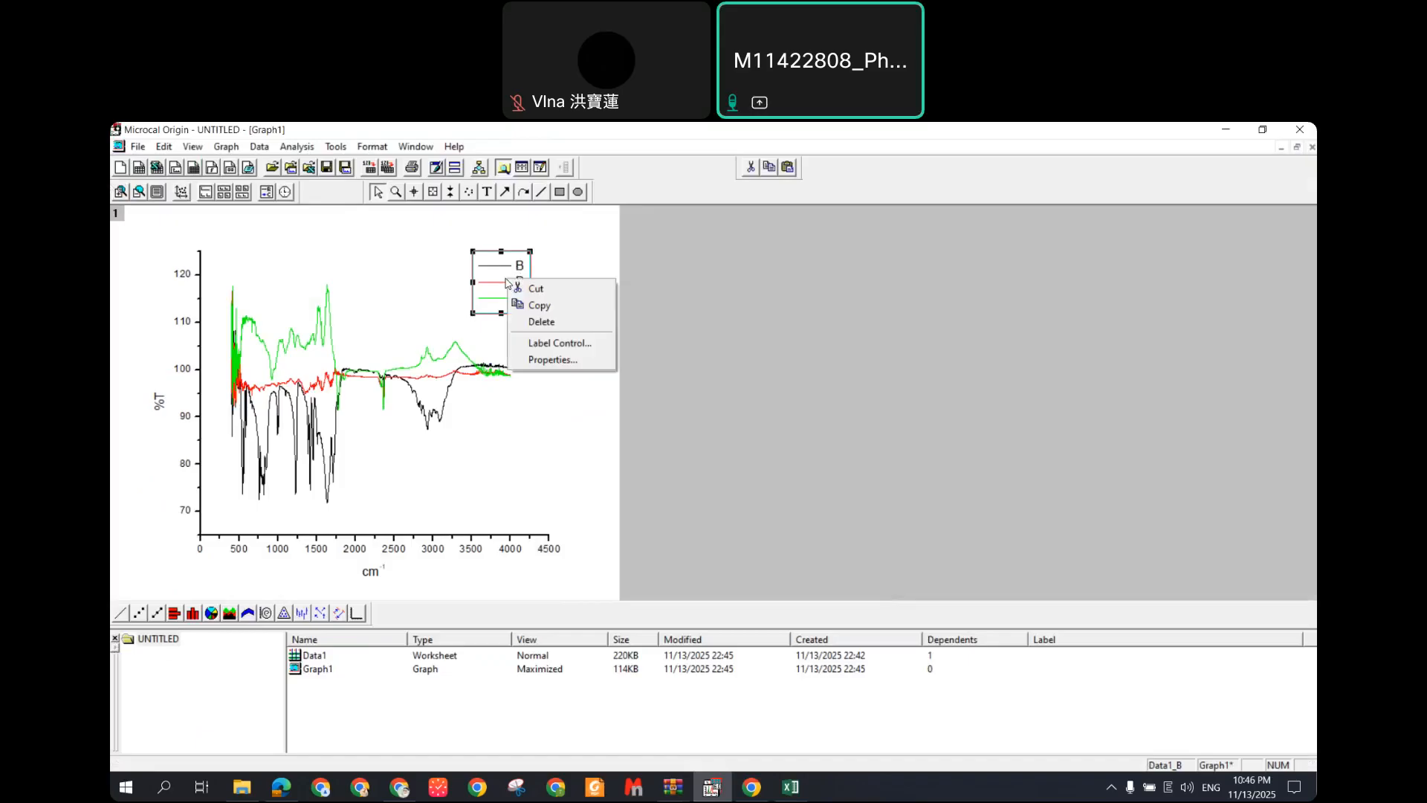
click(552, 359)
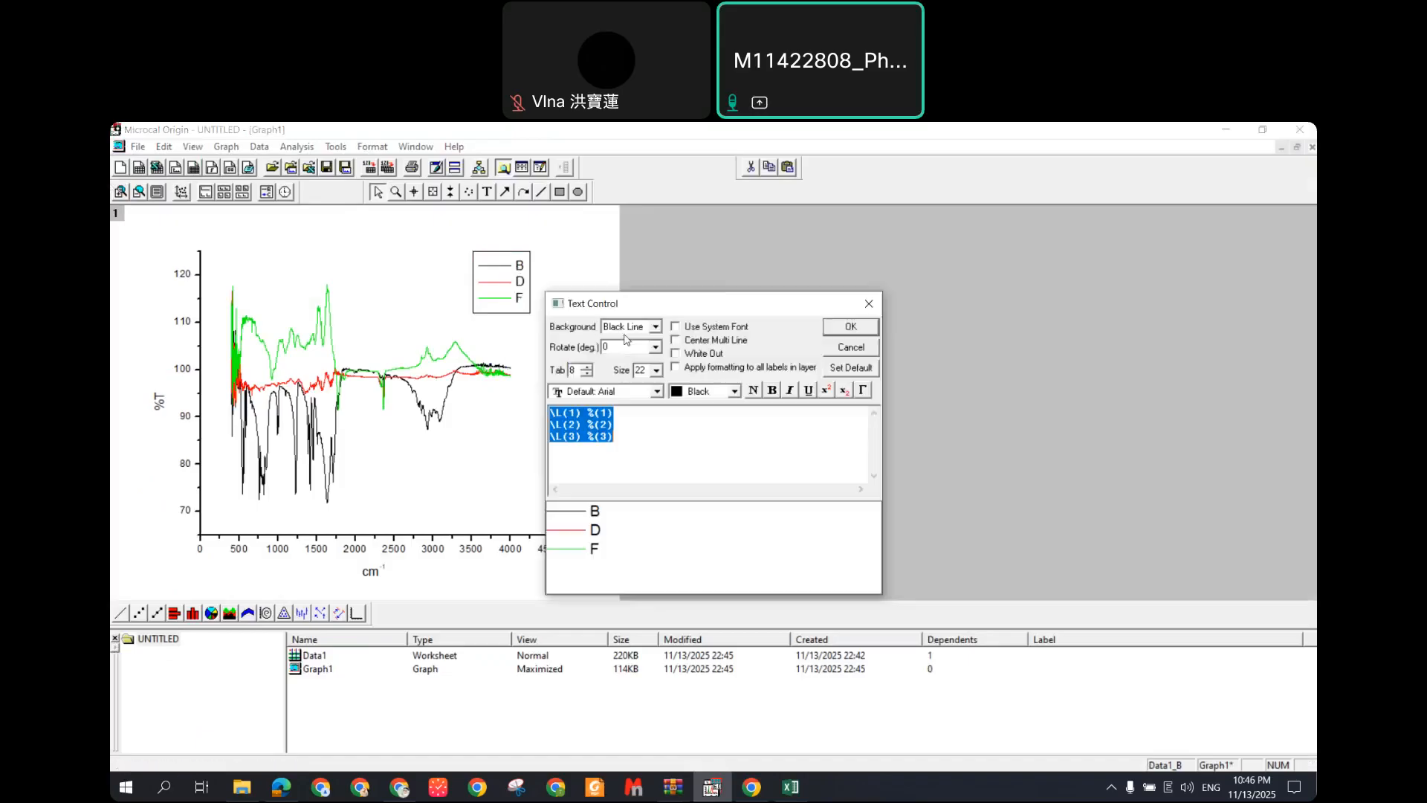
drag(692, 306, 791, 306)
click(691, 424)
double_click(698, 413)
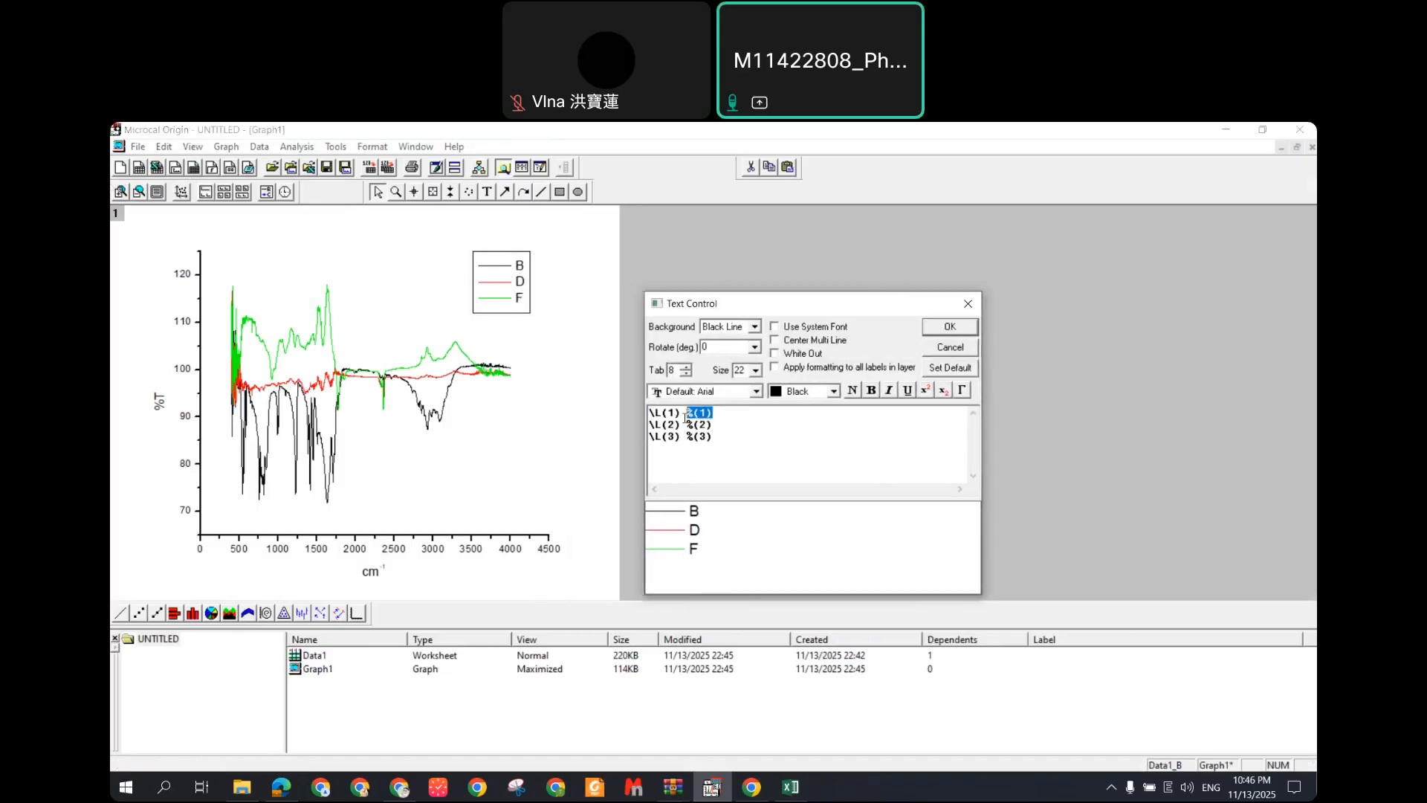
shift+click(676, 413)
click(713, 416)
drag(713, 414, 688, 413)
text(Uracil)
Step: Rename the other two entries PEUA and PEMA, confirm, and shift the legend slightly left
key(BackSpace)
key(BackSpace)
key(BackSpace)
key(BackSpace)
text(P)
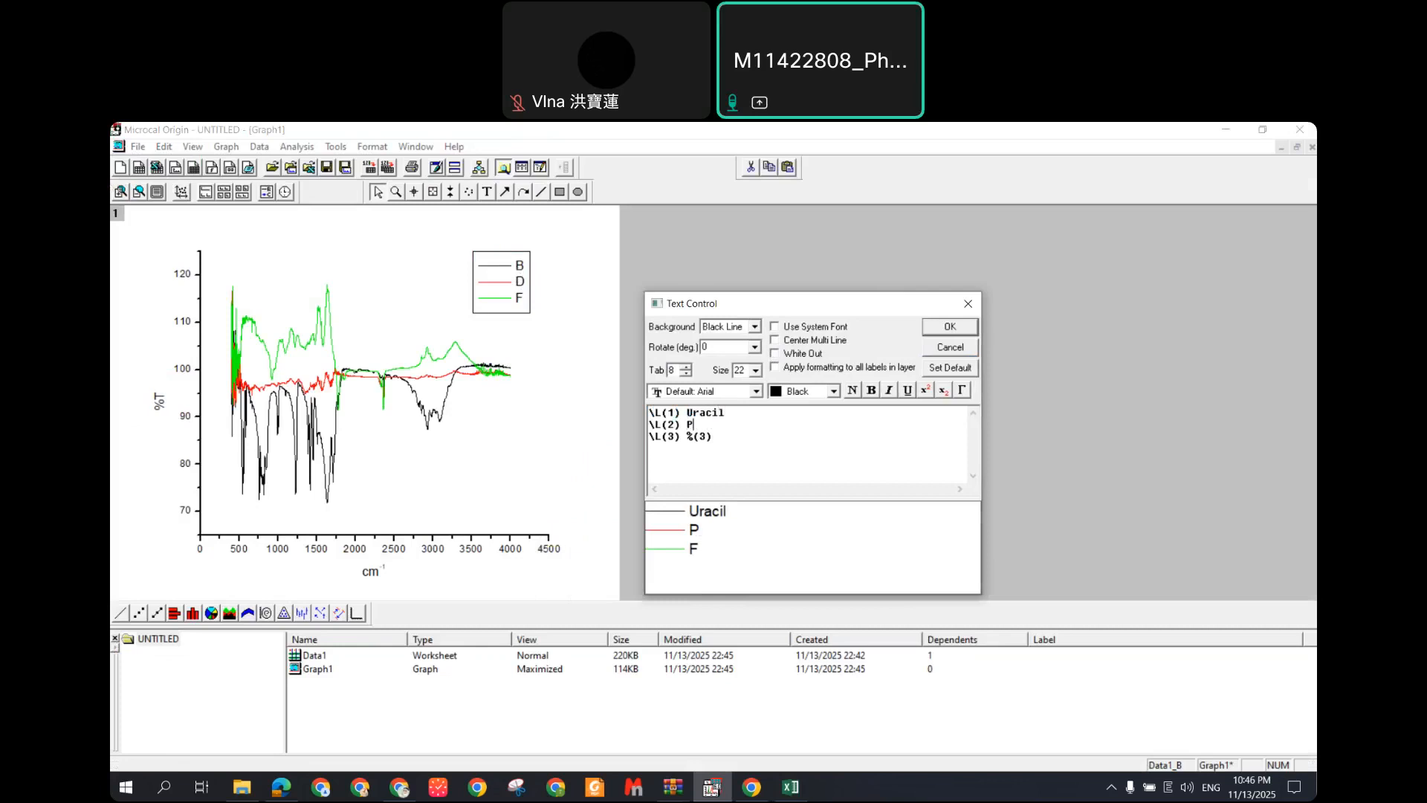
text(EUA)
key(BackSpace)
key(BackSpace)
key(BackSpace)
key(BackSpace)
text(PE)
click(241, 786)
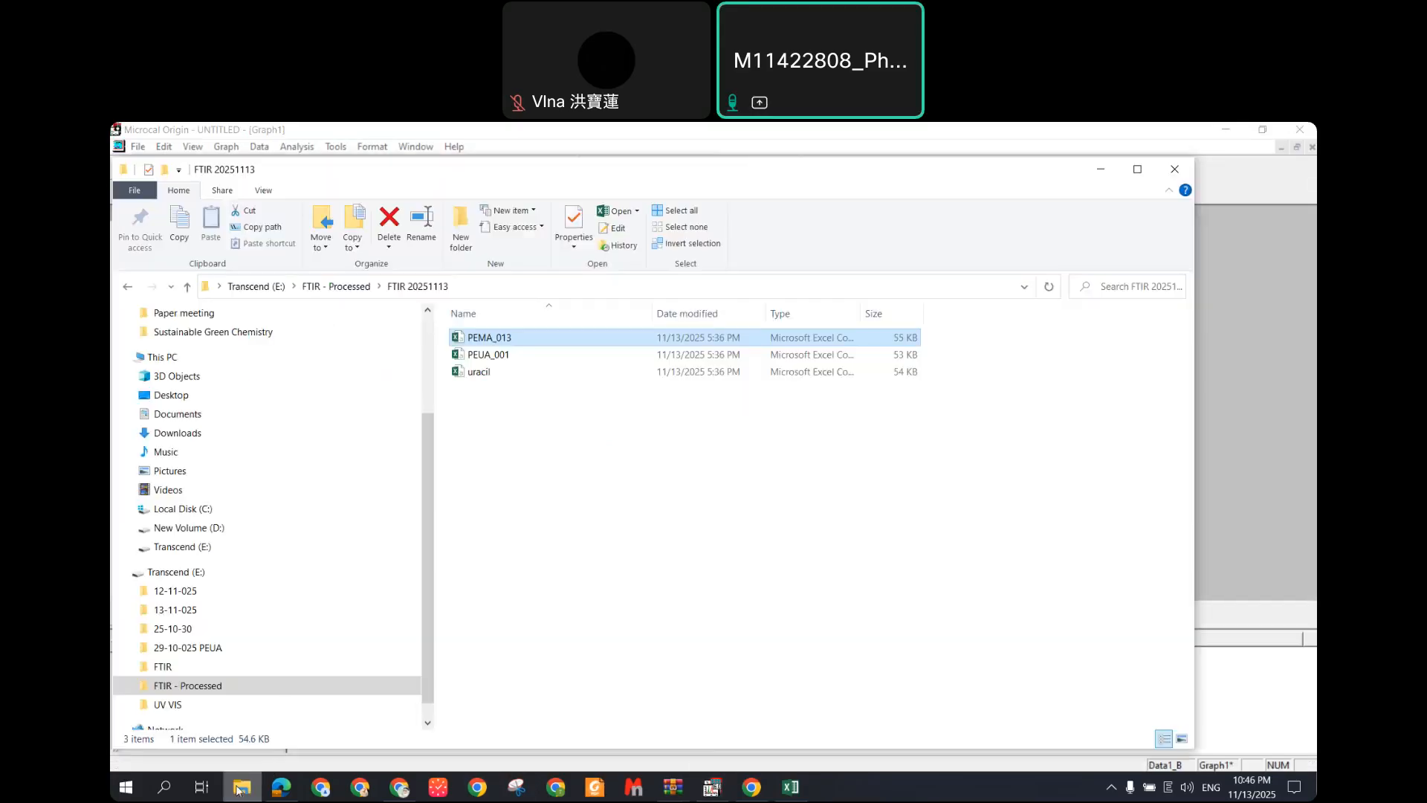
click(303, 760)
text(MA)
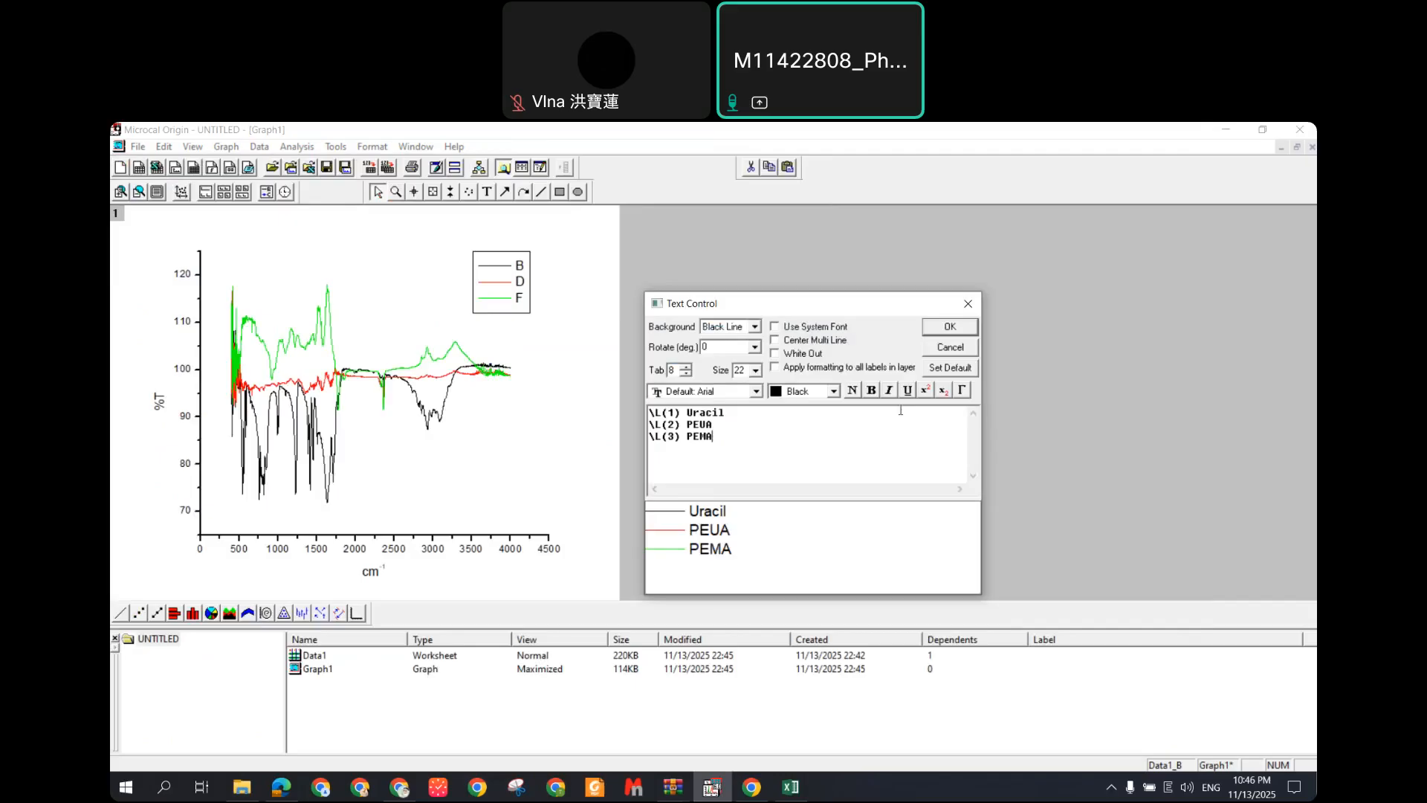
click(950, 329)
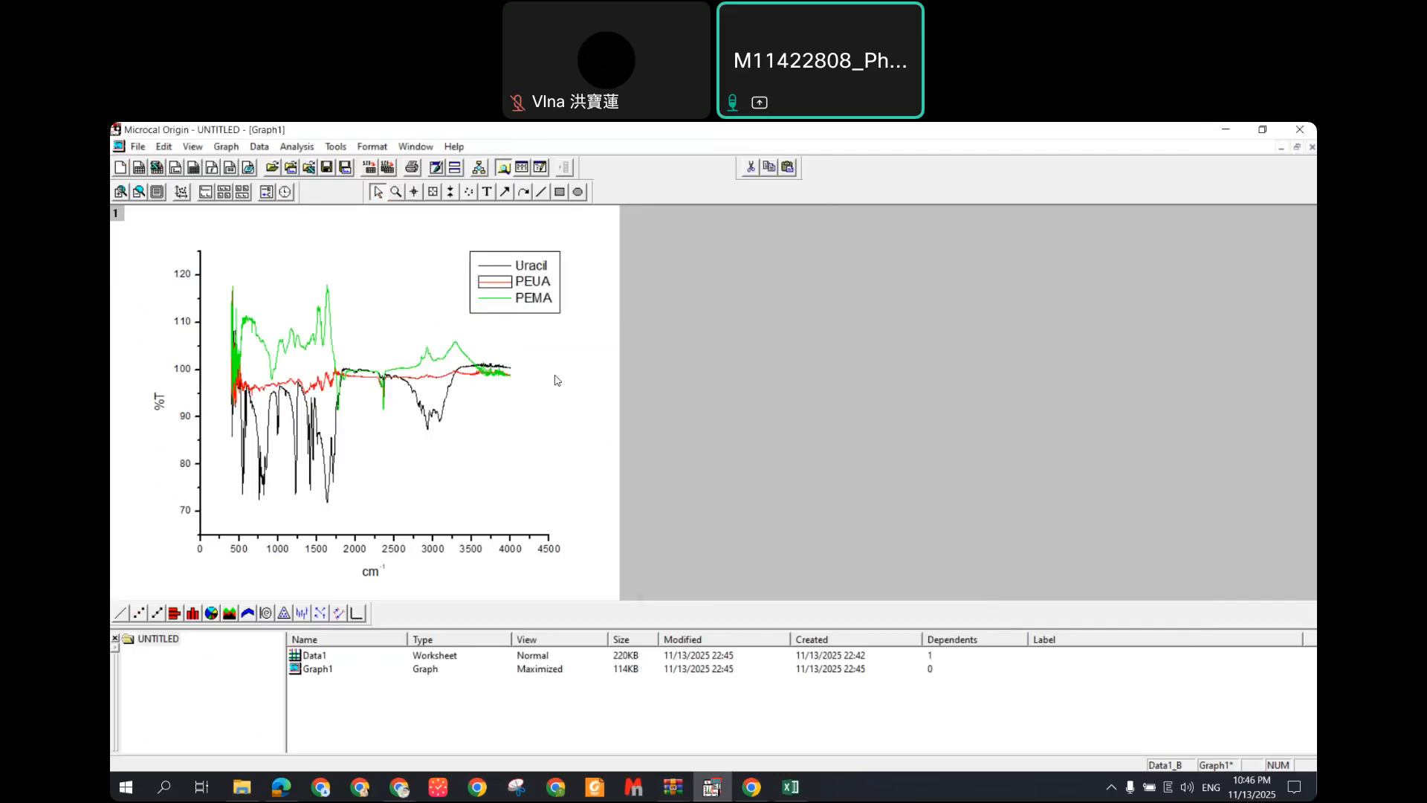
drag(545, 307, 515, 313)
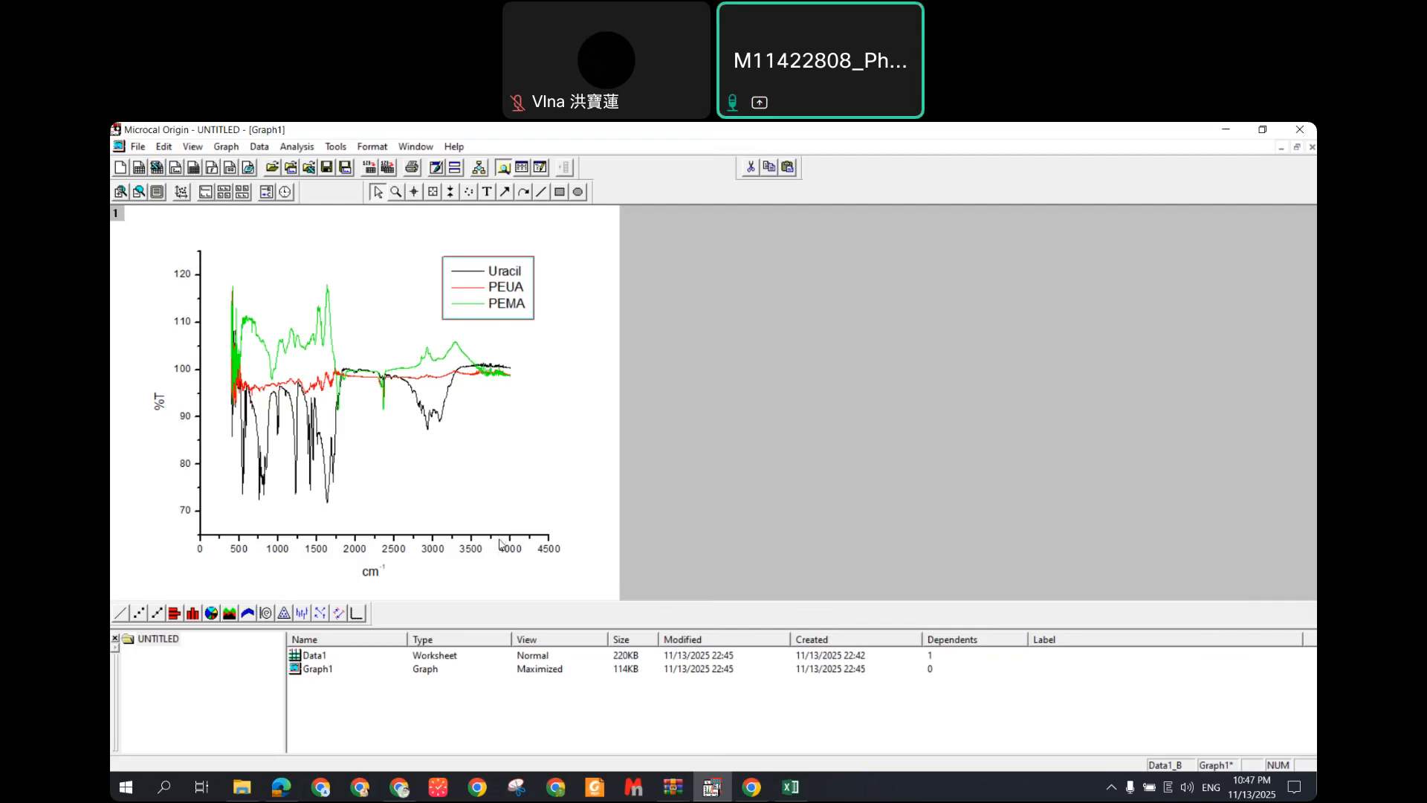
Step: Bring up the X axis settings and browse its tick label, title, grid and break tabs
click(546, 537)
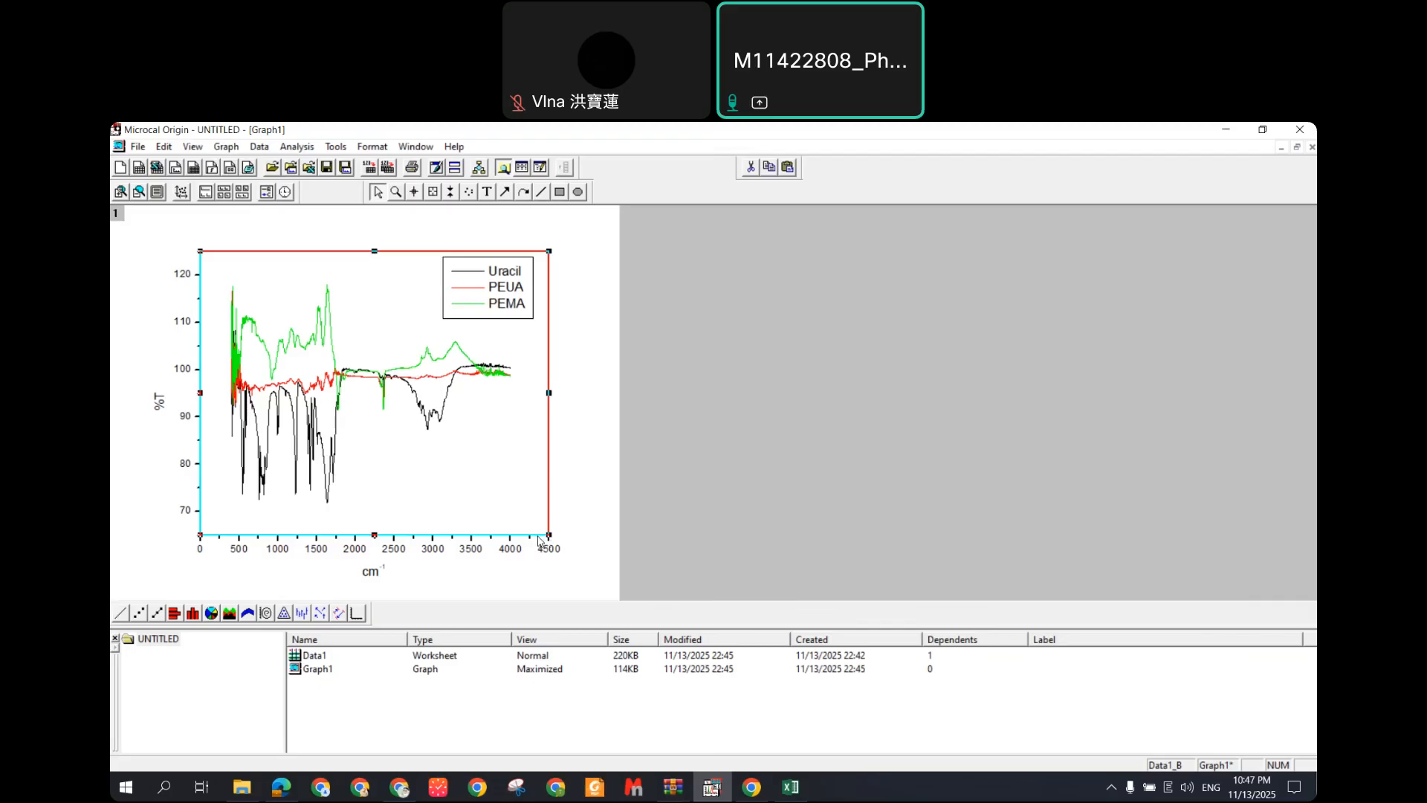
double_click(538, 537)
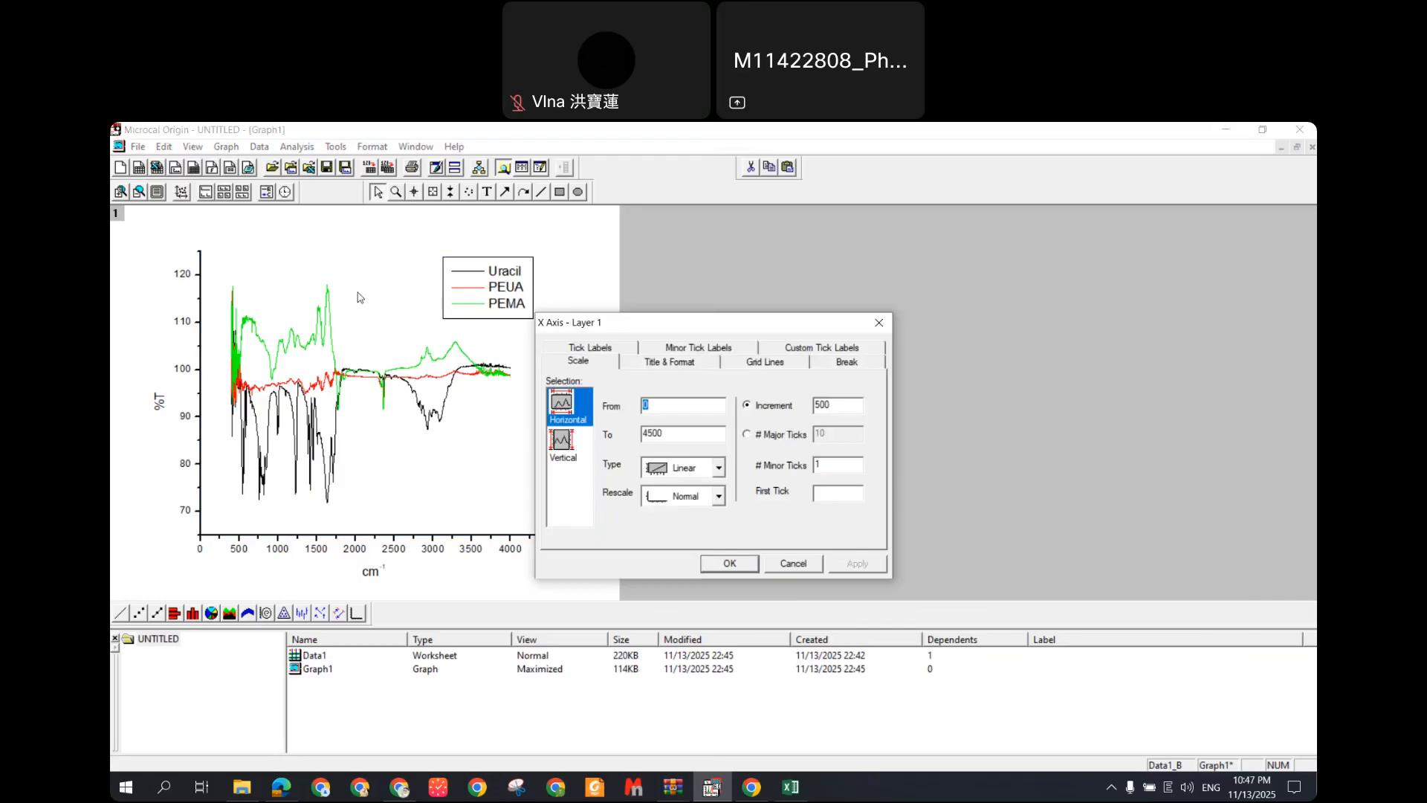
click(614, 350)
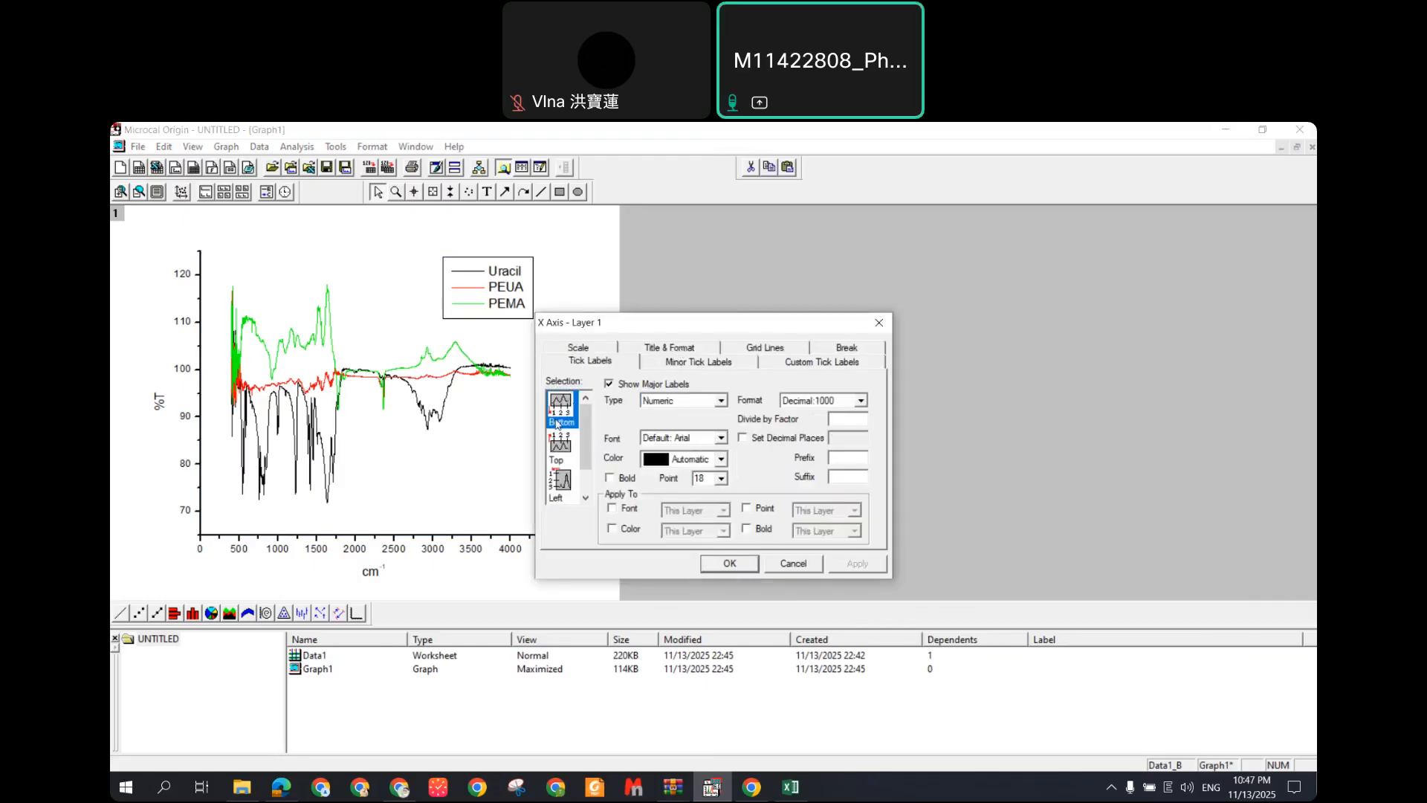
drag(668, 323, 680, 233)
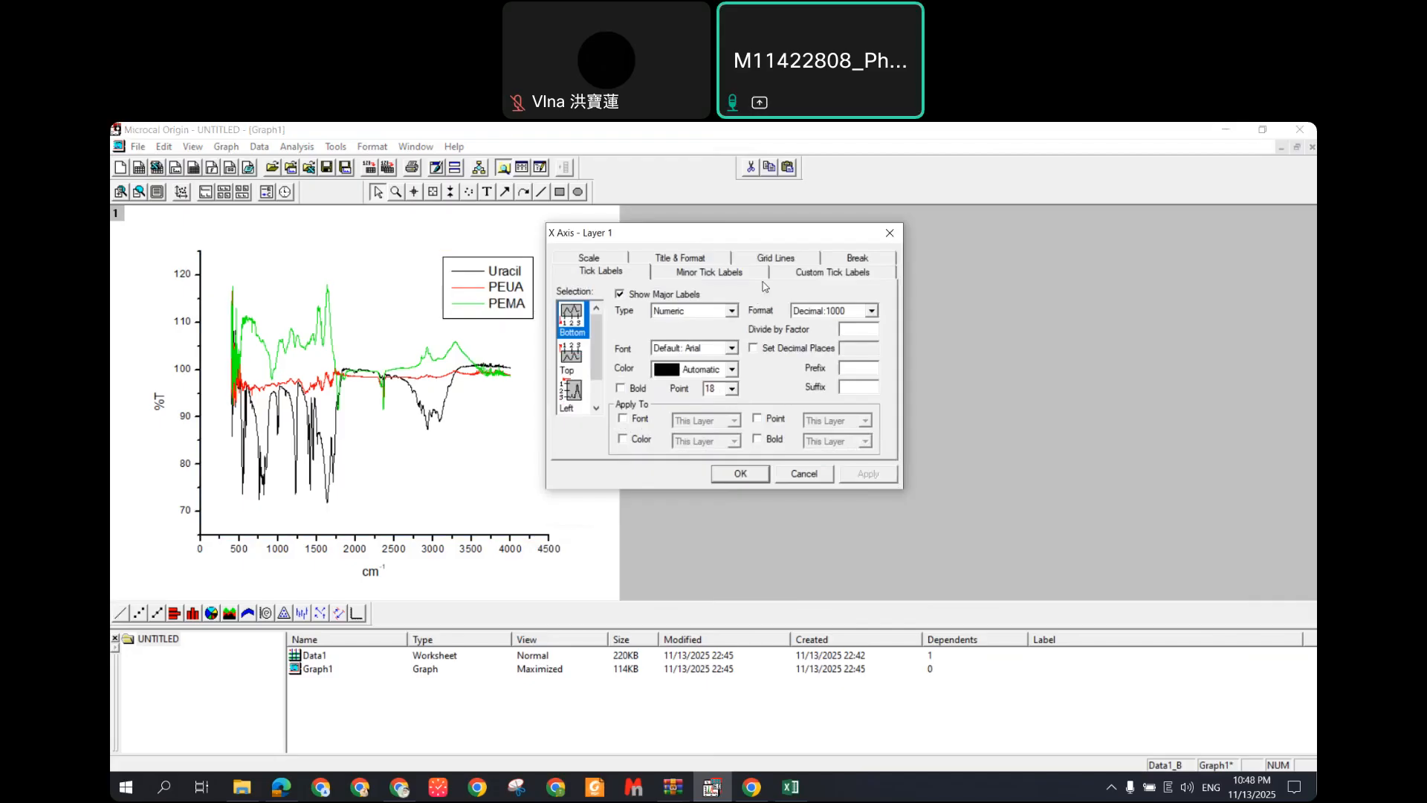
click(703, 259)
click(757, 260)
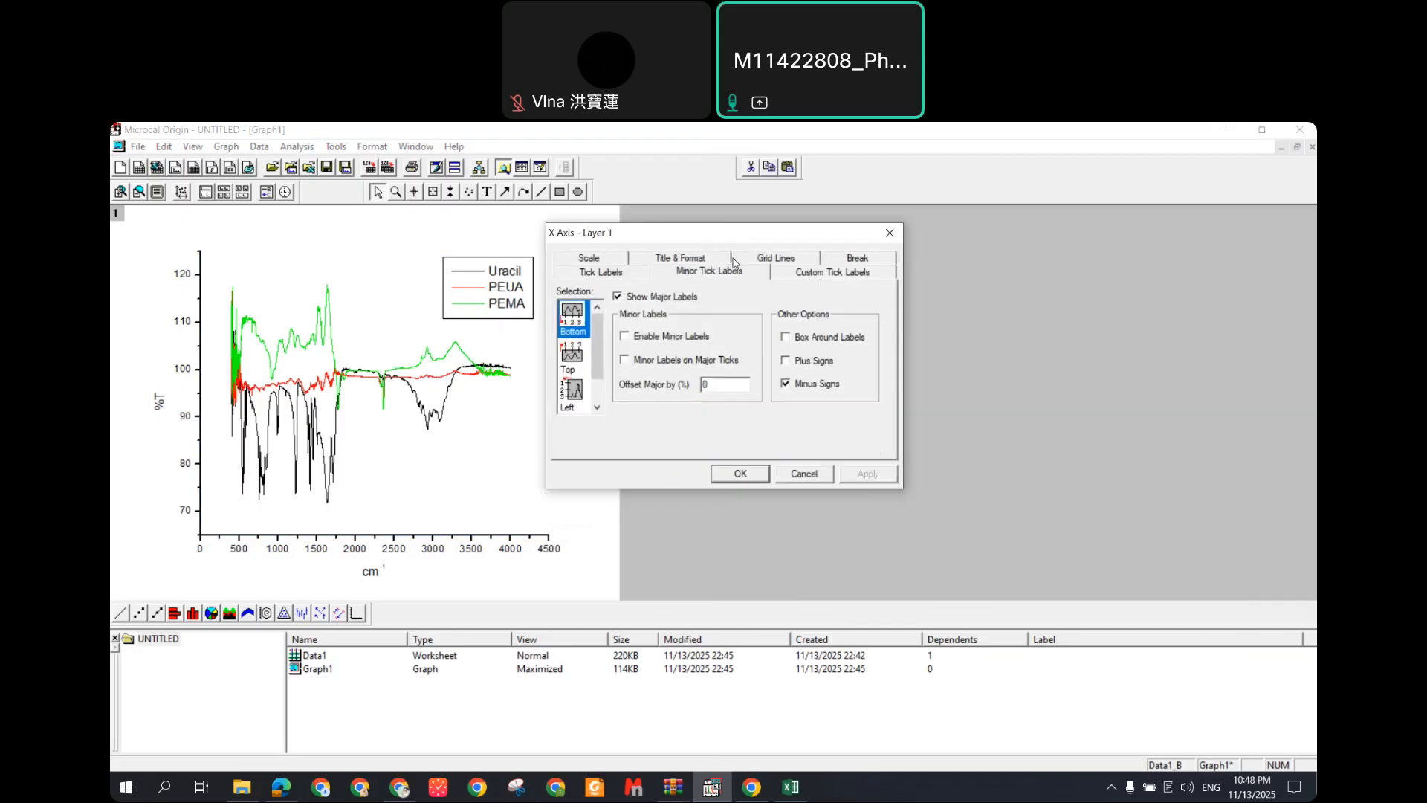
click(762, 261)
click(828, 262)
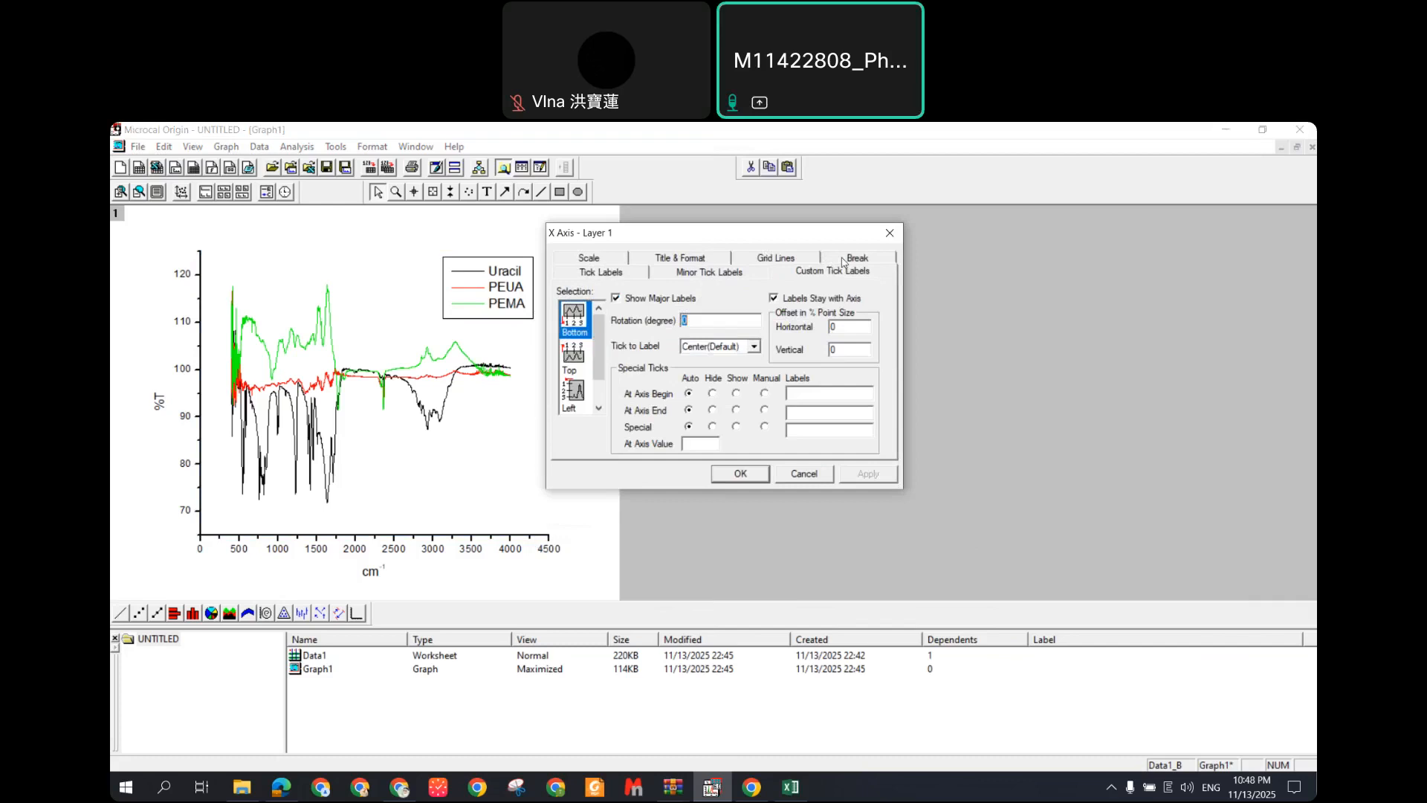
click(854, 259)
click(611, 262)
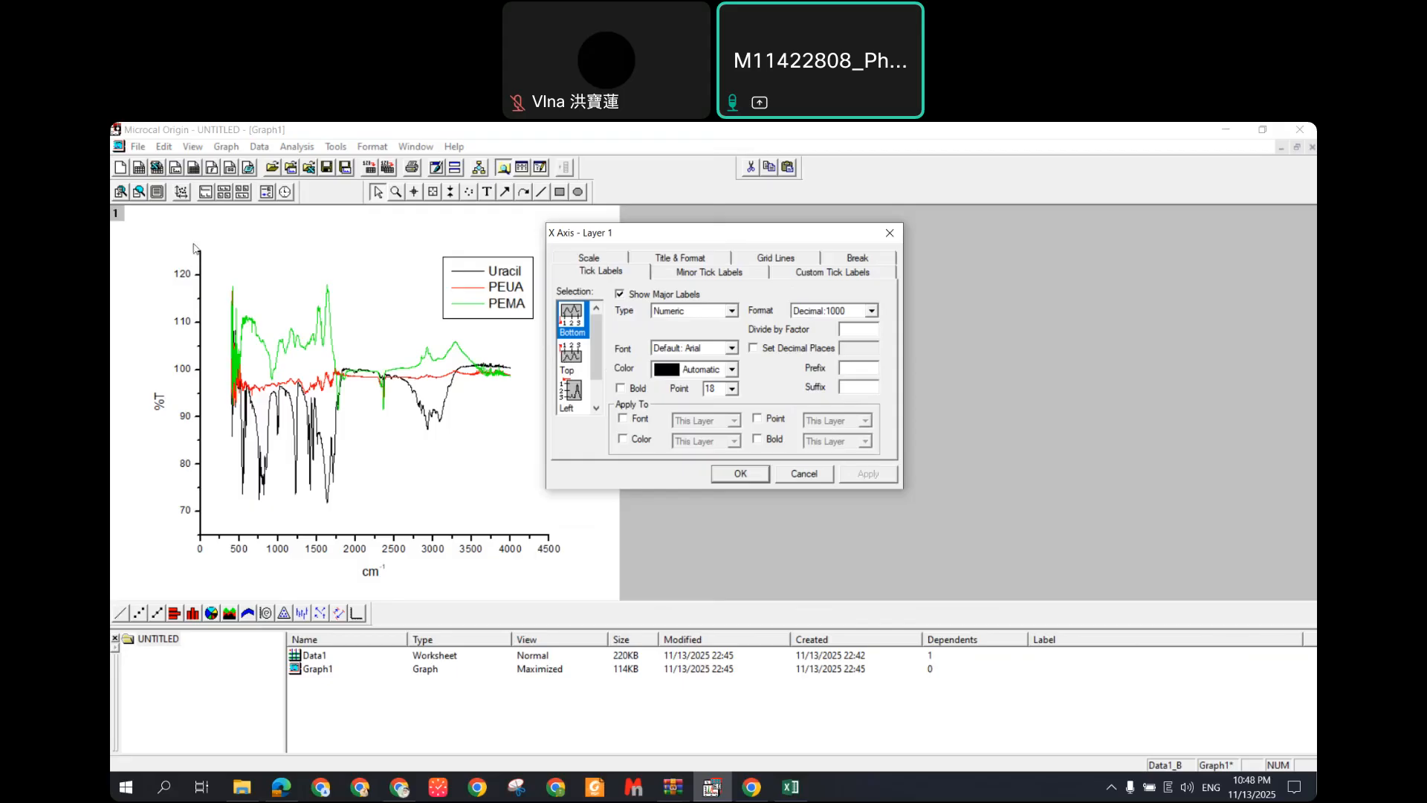
Step: Turn on top-axis number labels, then return to the X scale showing 0 to 4500
click(573, 358)
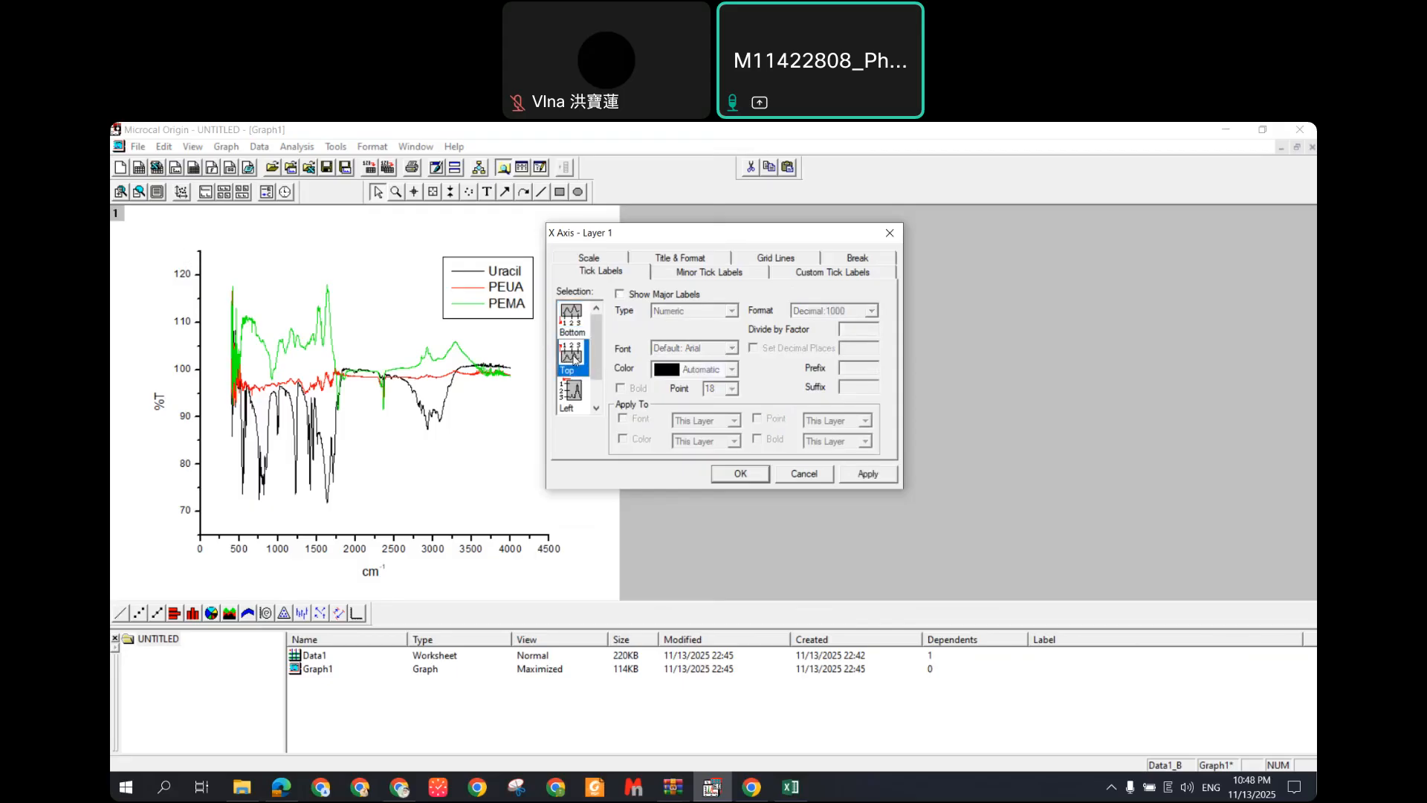
click(621, 296)
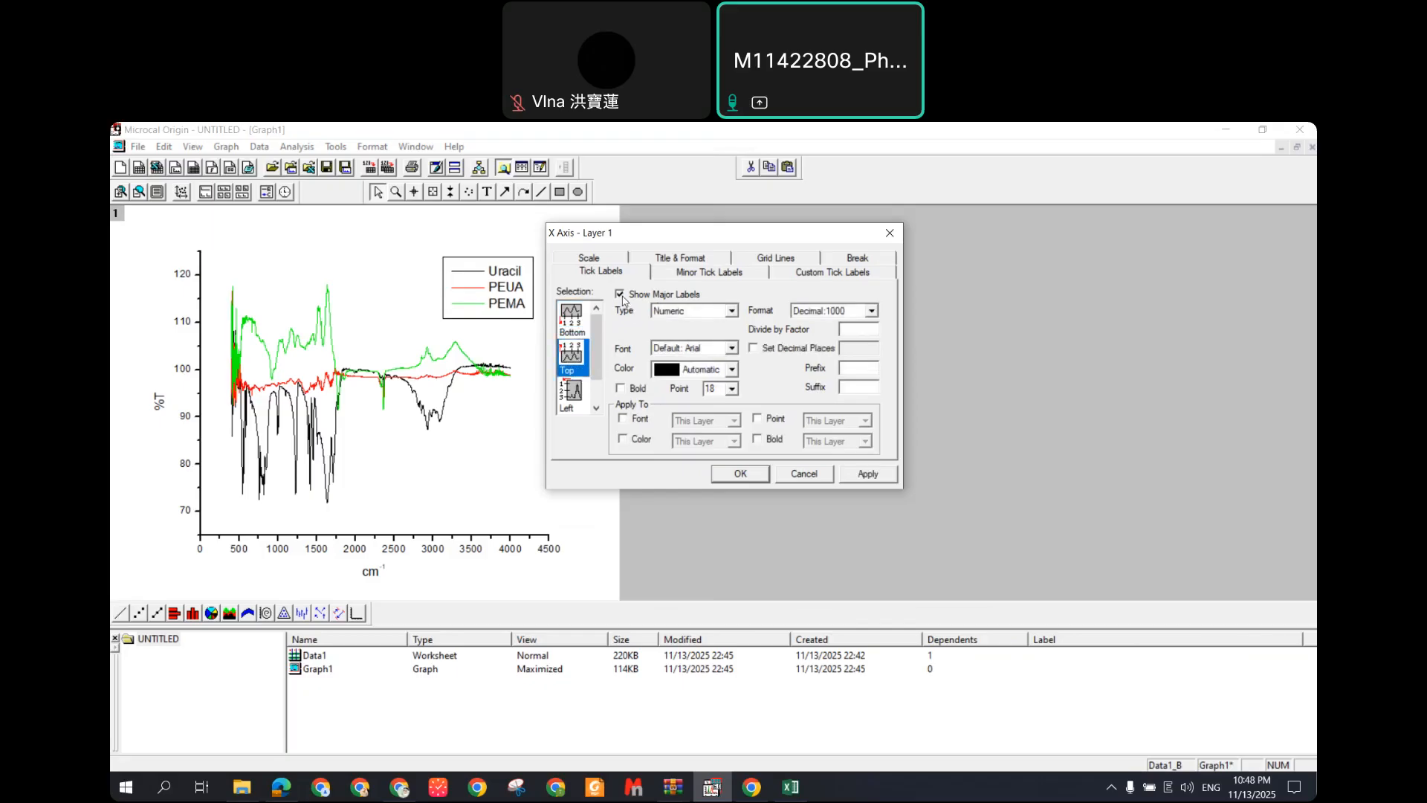
click(736, 275)
click(830, 273)
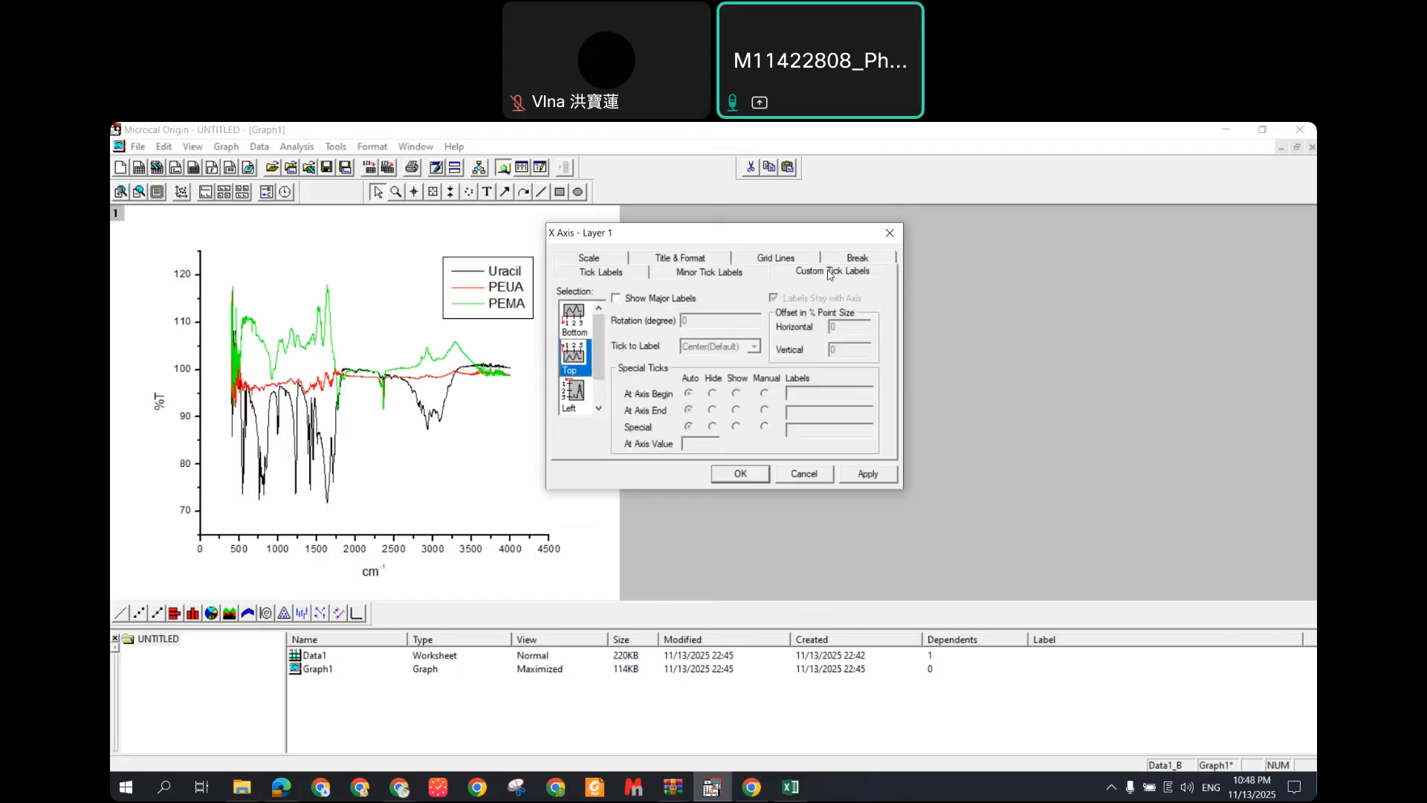
click(602, 273)
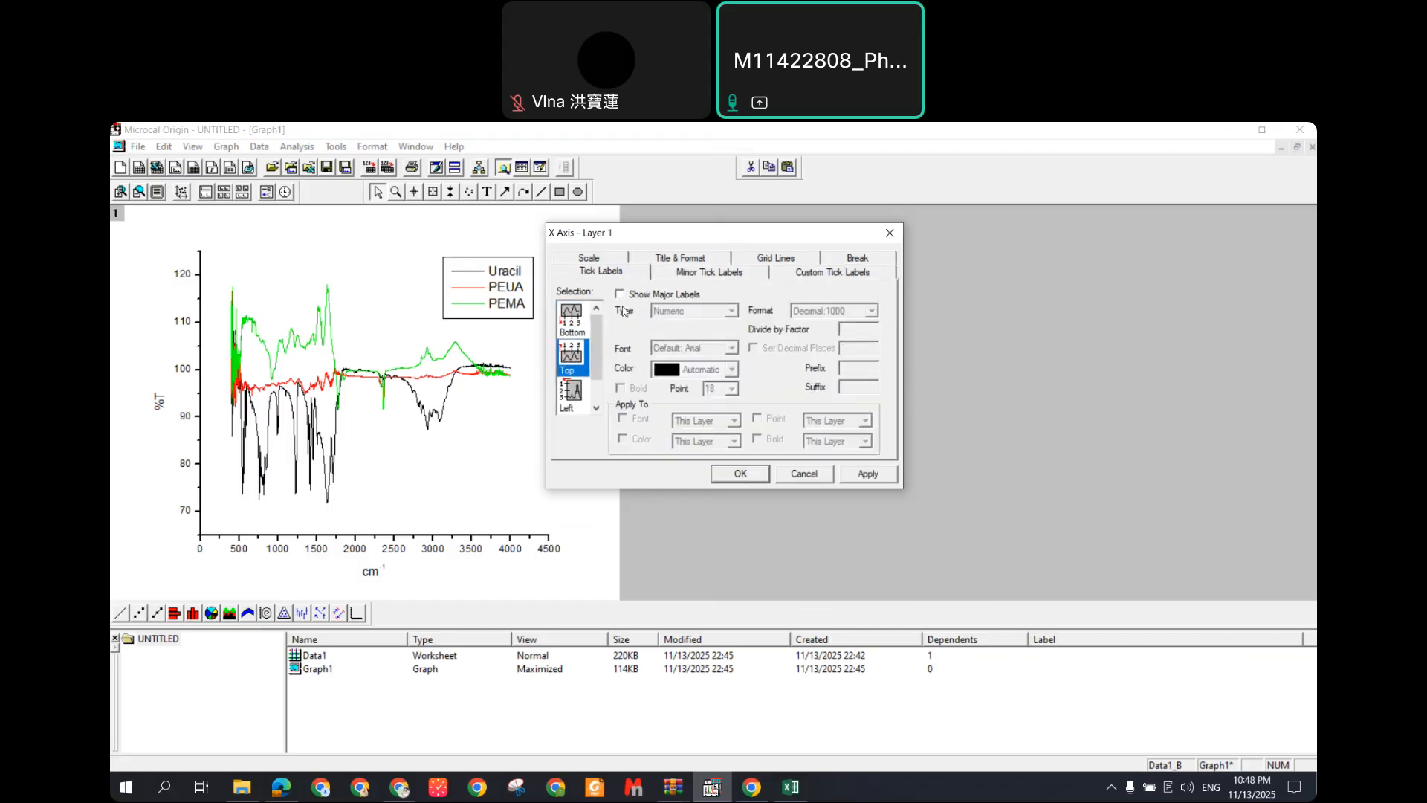
click(599, 260)
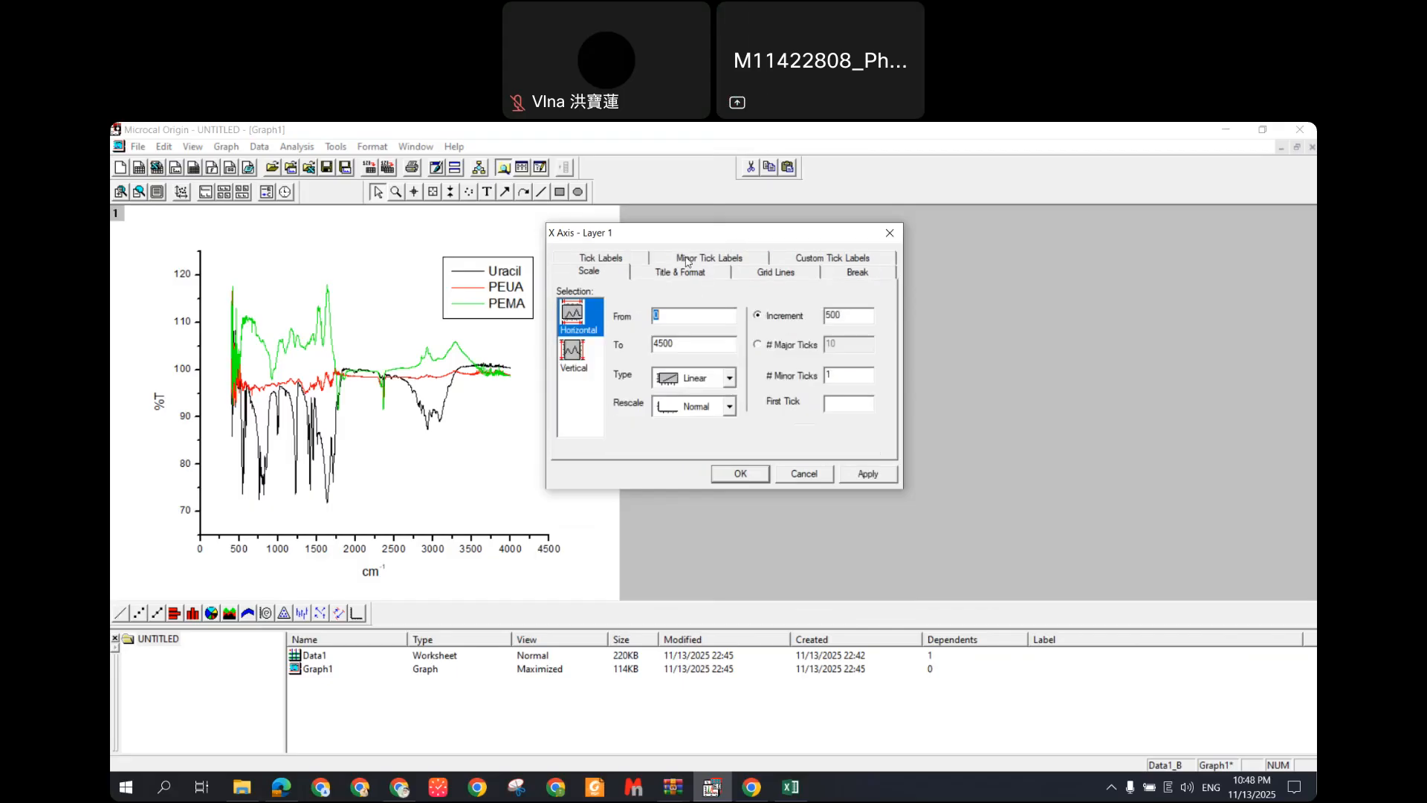
click(579, 347)
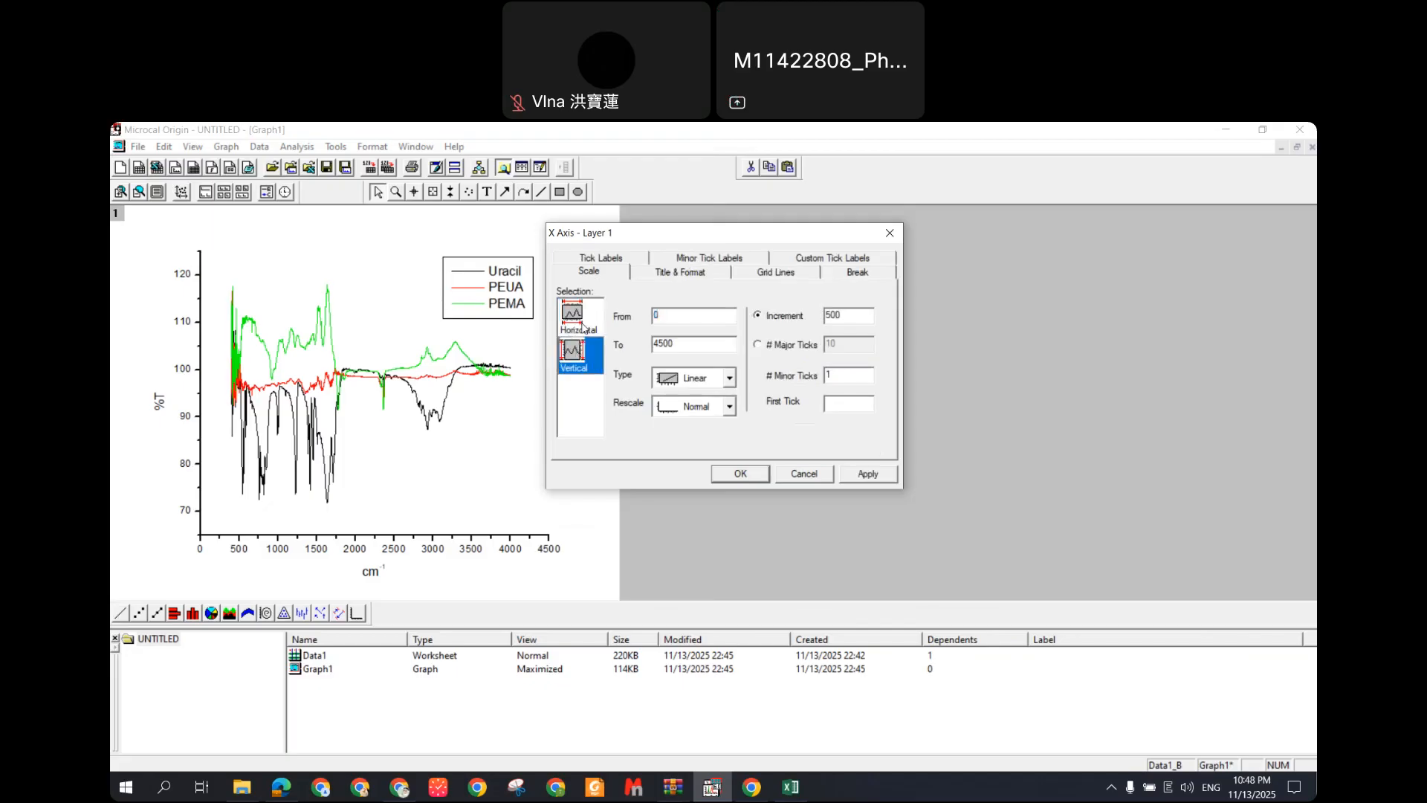
click(581, 316)
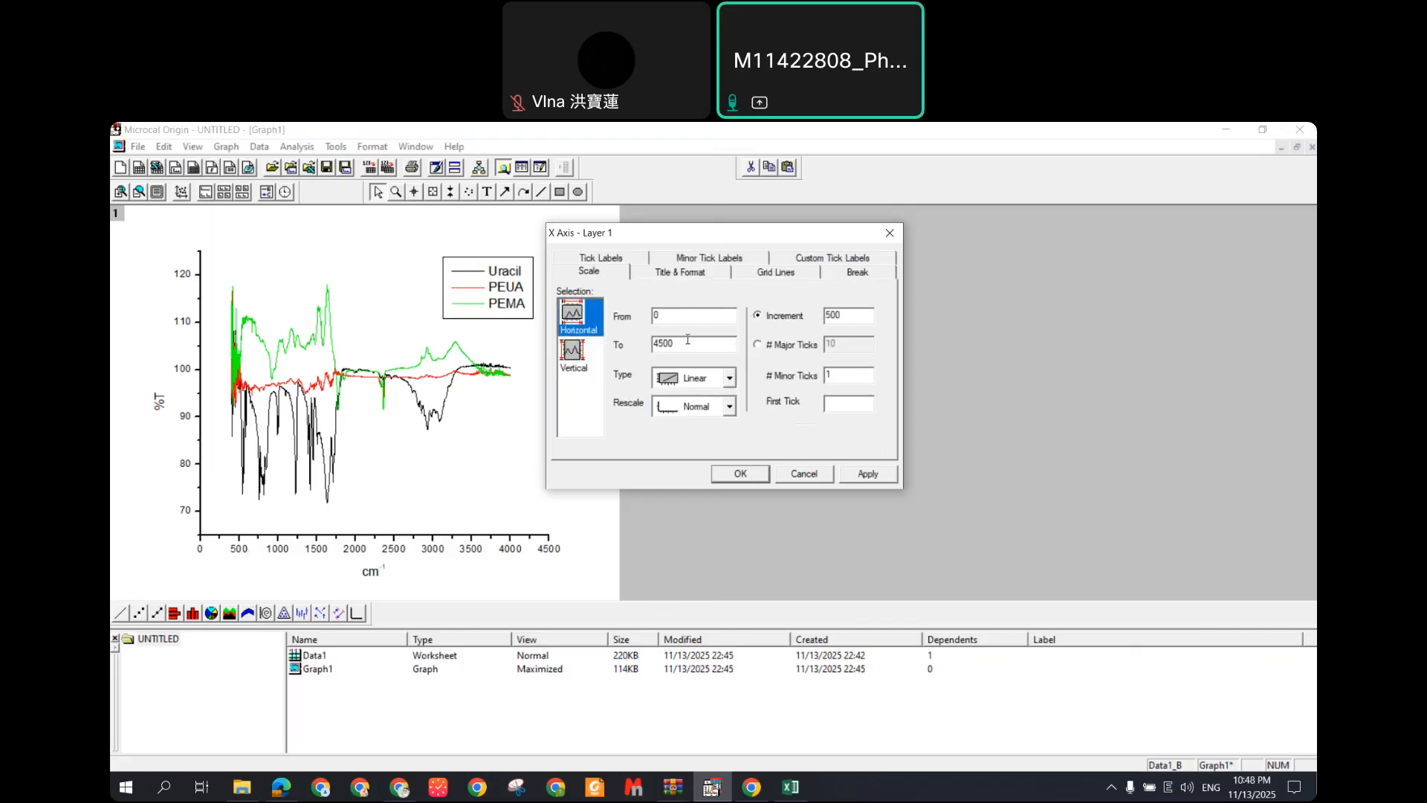
Step: Set the X axis range to 380–4000, then show the Y scale of 65 to 125, step 10
drag(687, 341, 656, 346)
text(000)
text(00)
click(866, 474)
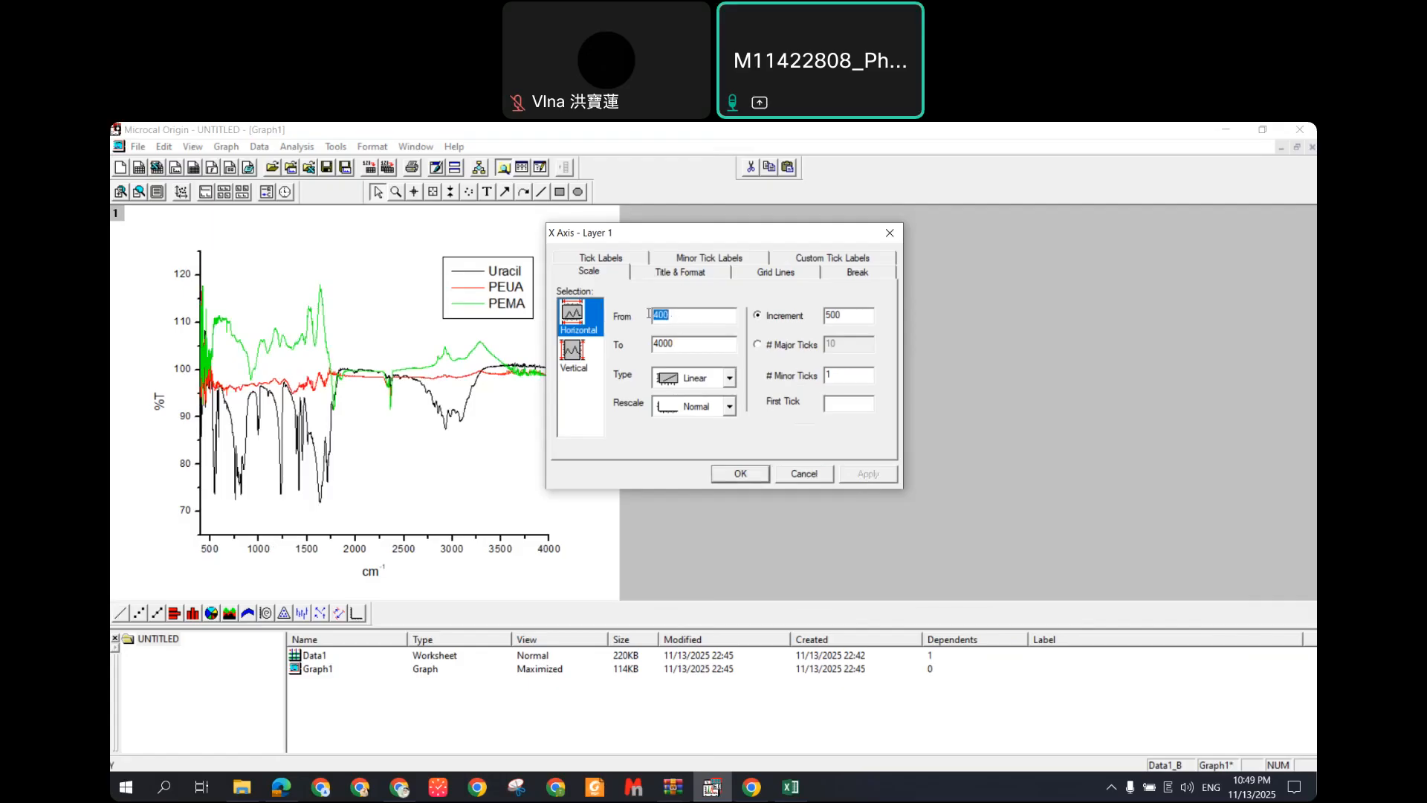
text(300)
click(868, 473)
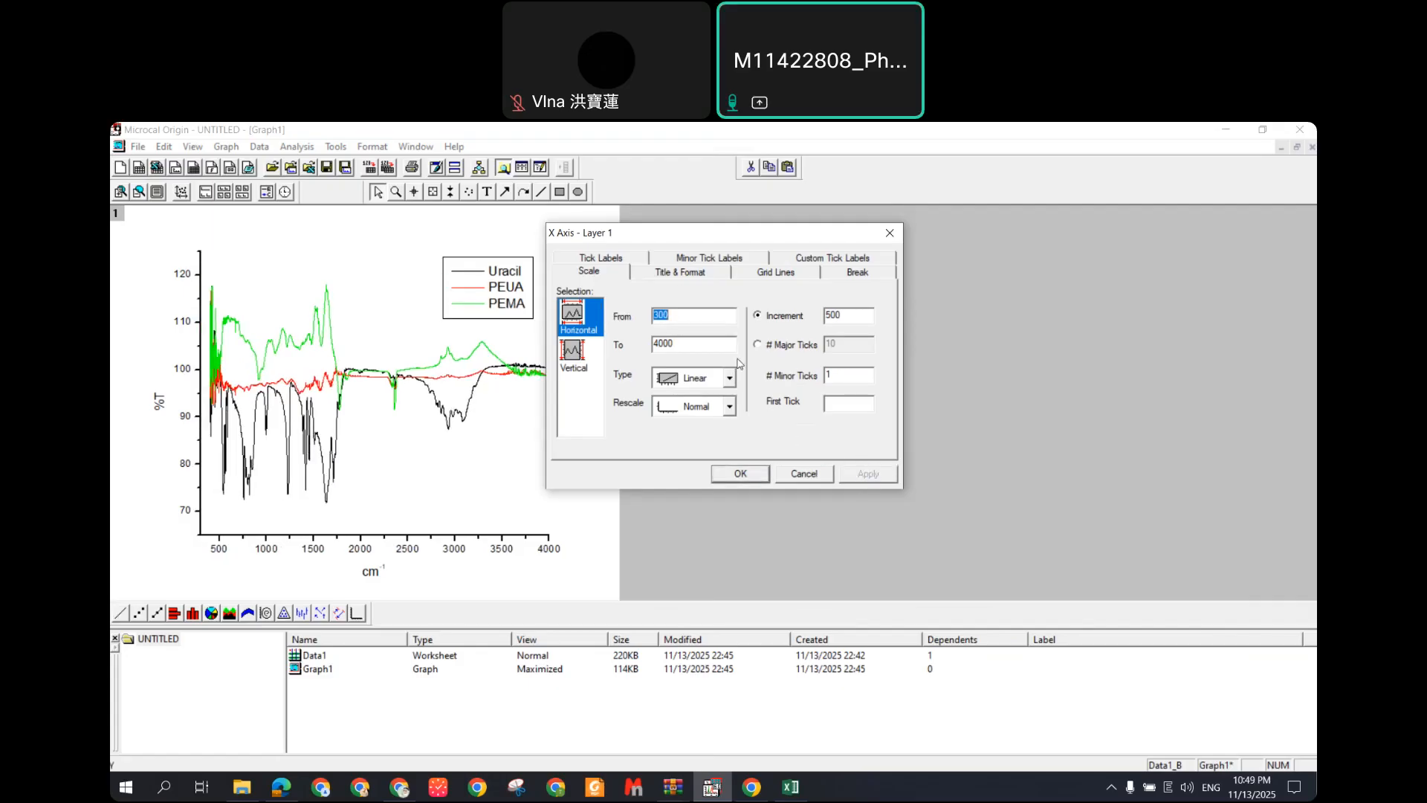
text(380)
click(868, 474)
drag(714, 247, 794, 265)
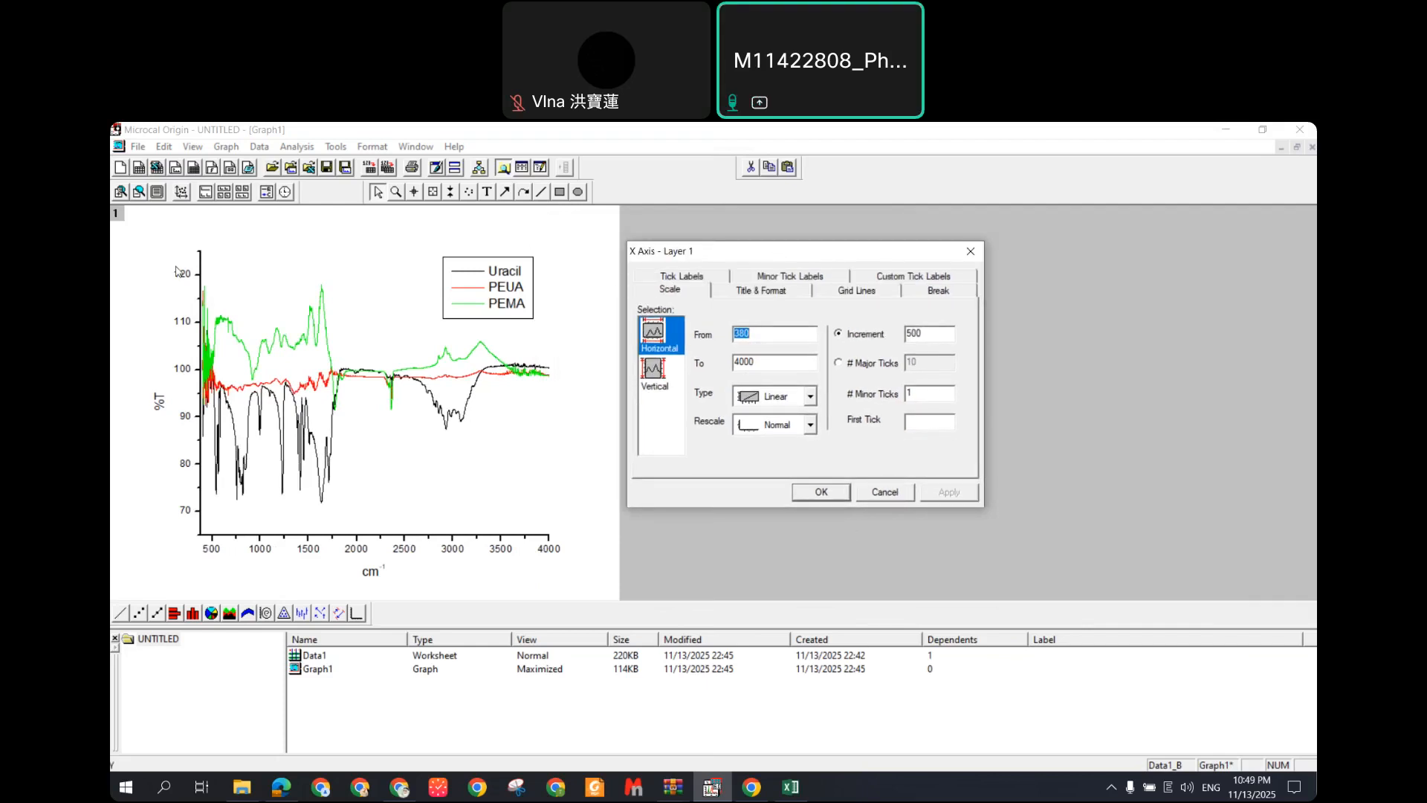
click(653, 379)
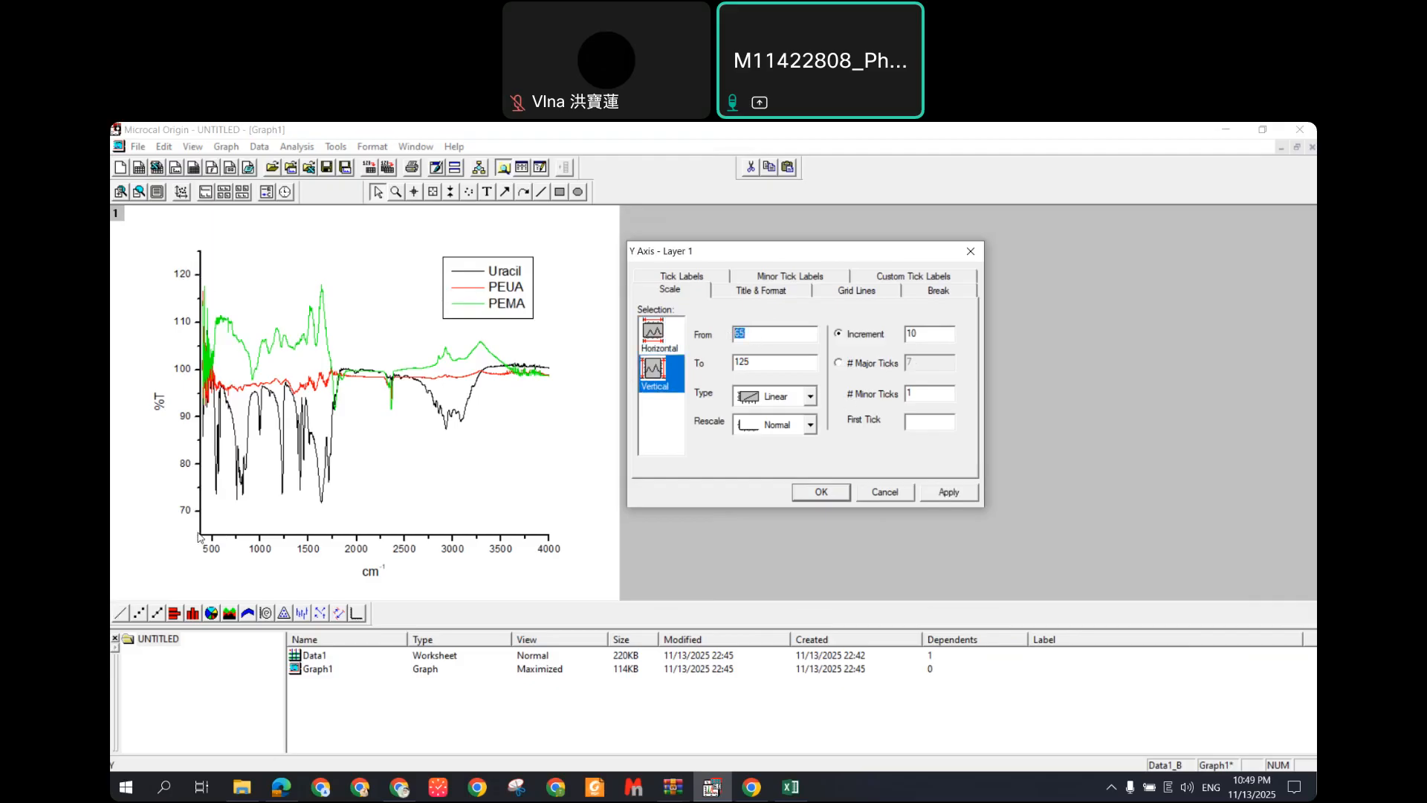
double_click(740, 361)
click(771, 366)
Step: Look over the top axis format, tick label and grid options, leaving its display off
click(779, 295)
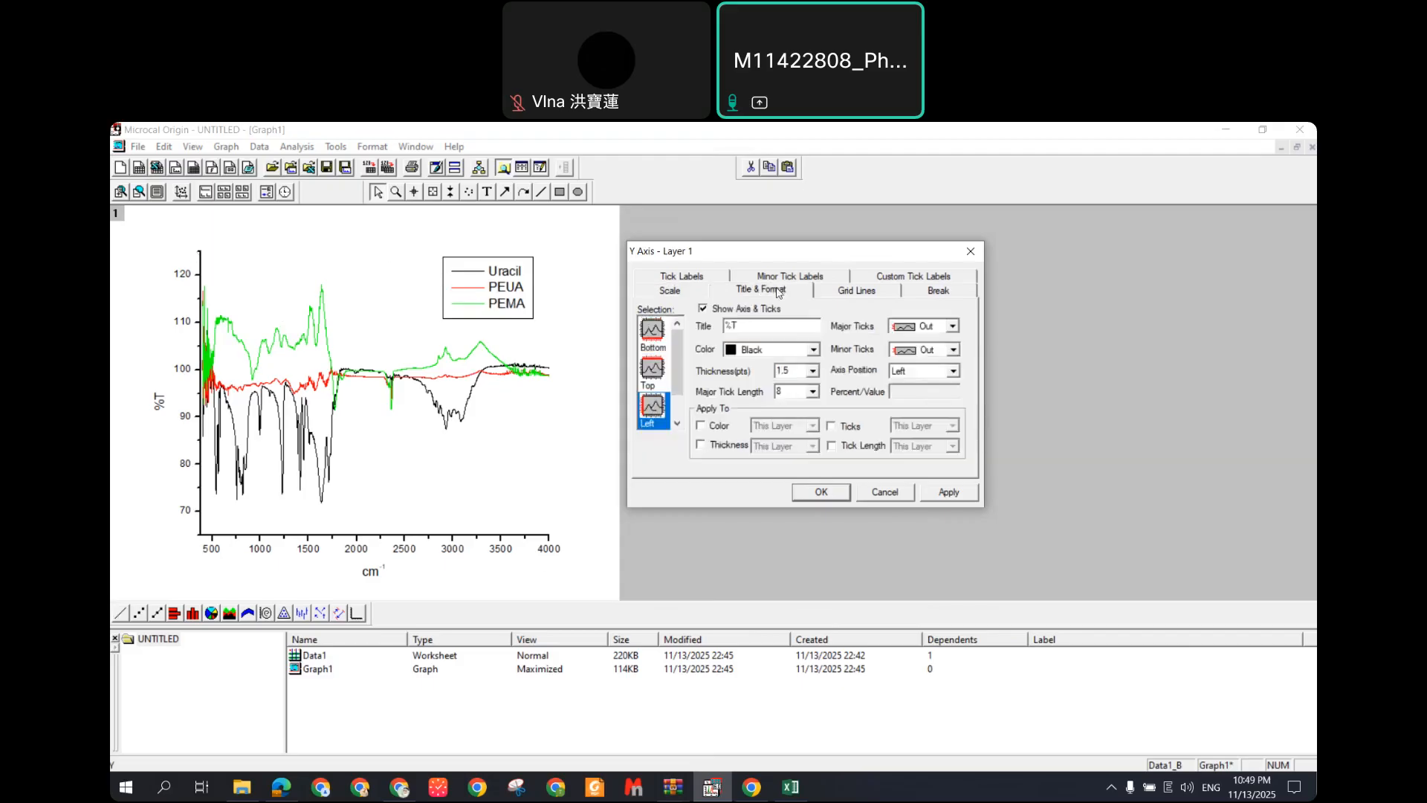
click(656, 371)
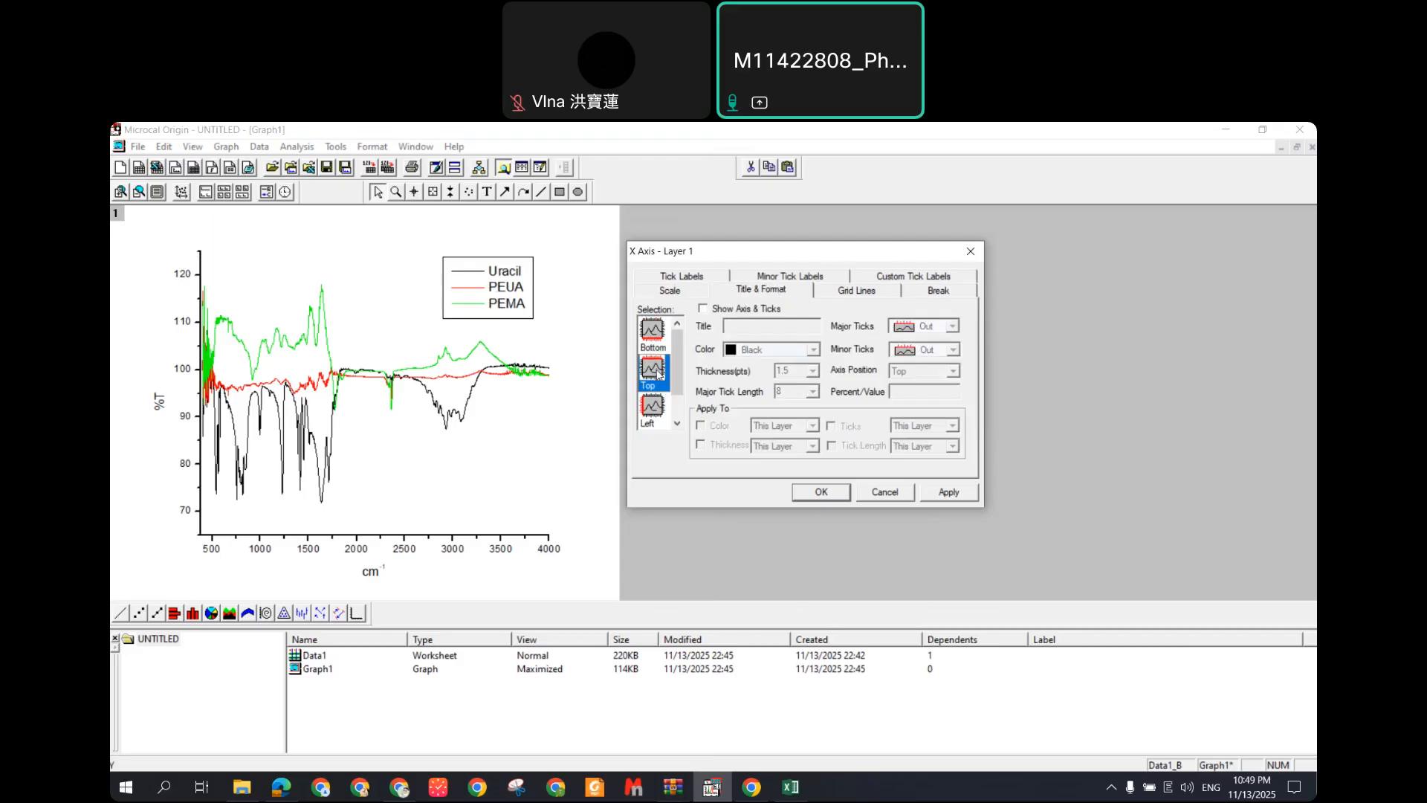
click(702, 309)
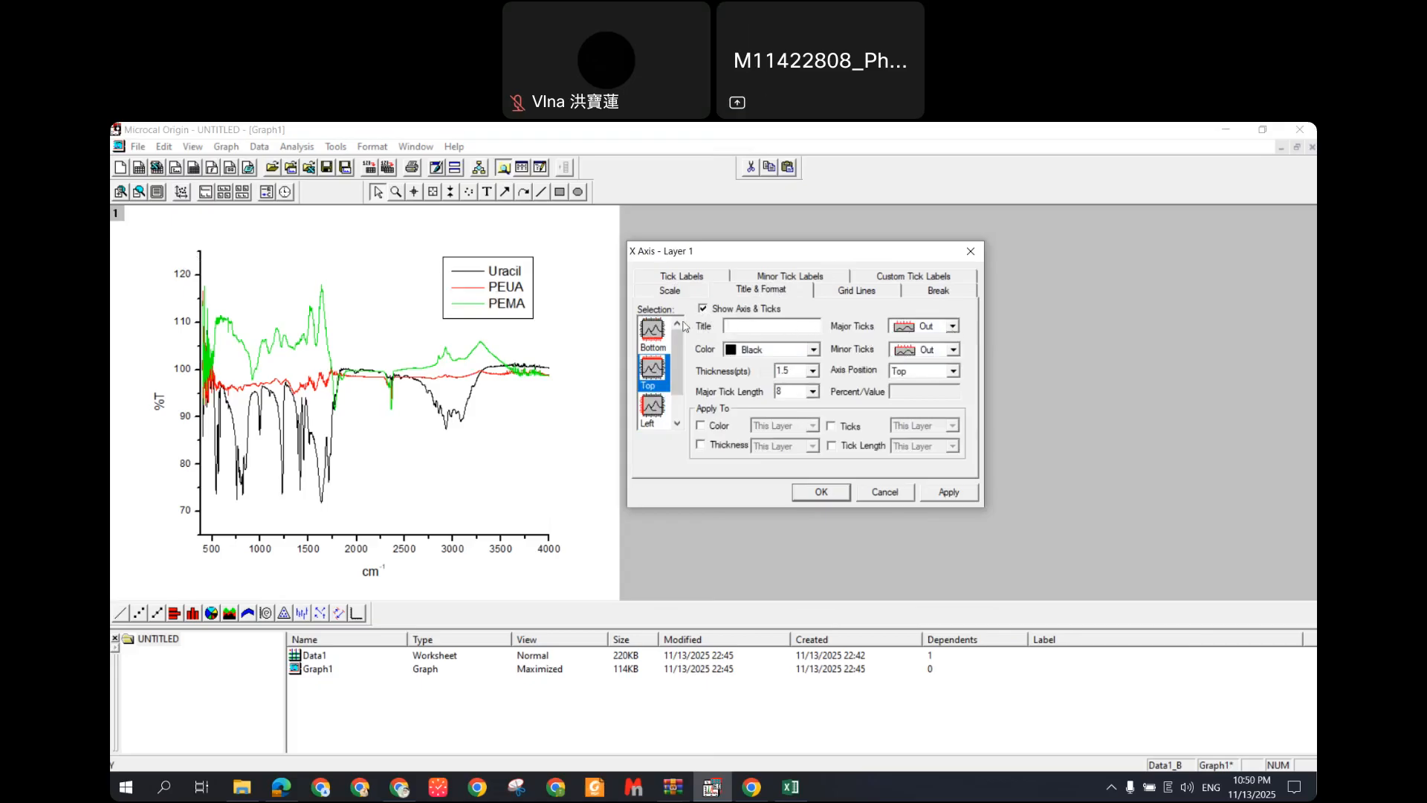
click(703, 309)
click(801, 279)
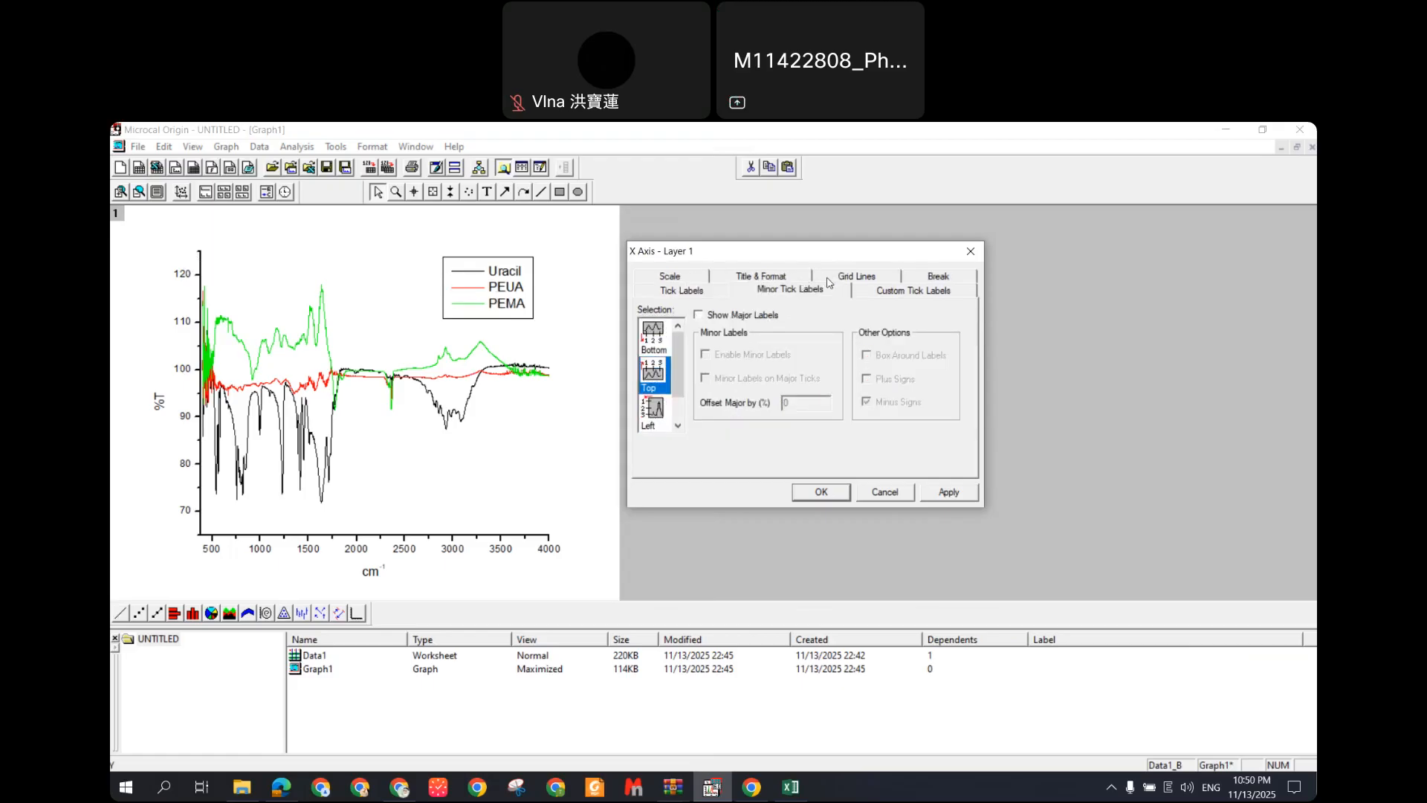
click(680, 292)
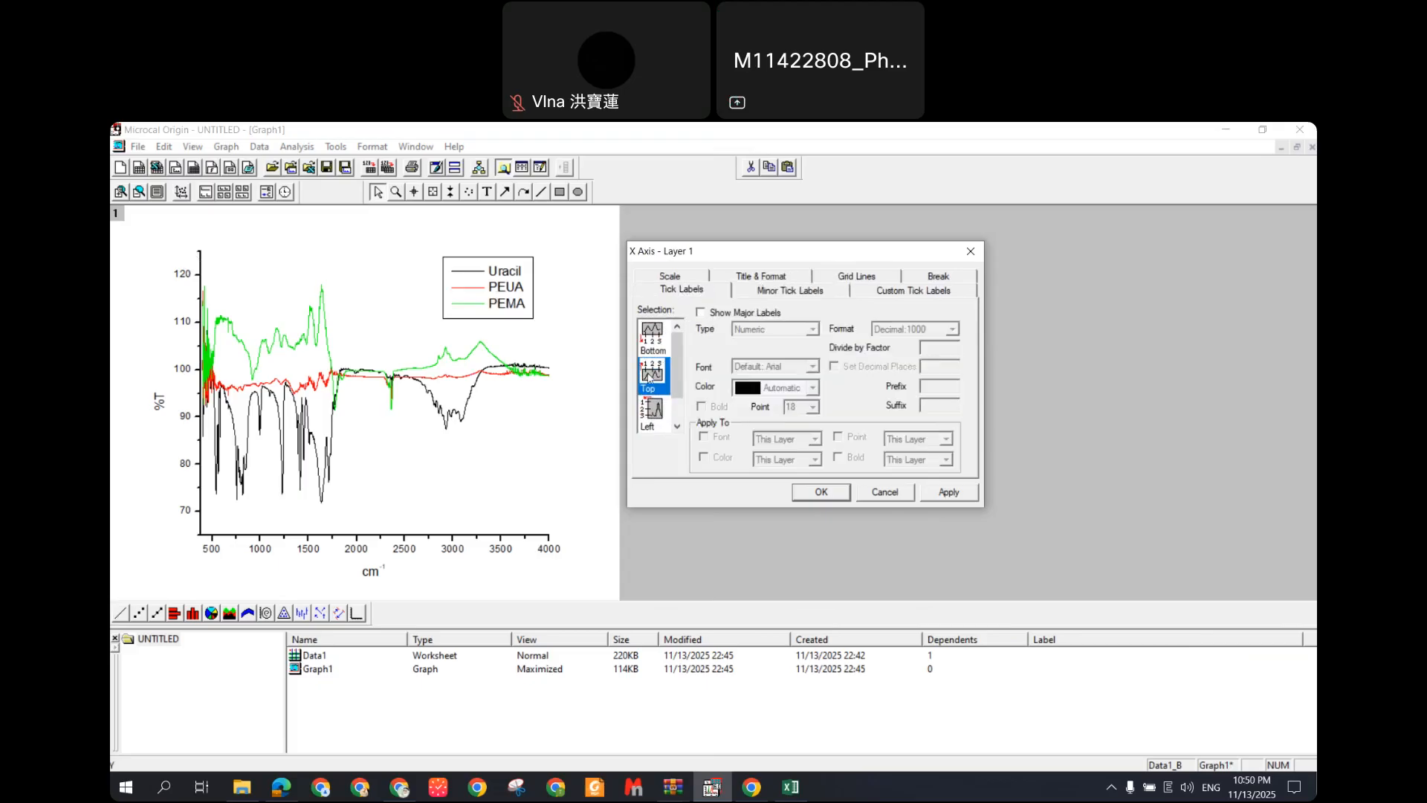
click(854, 281)
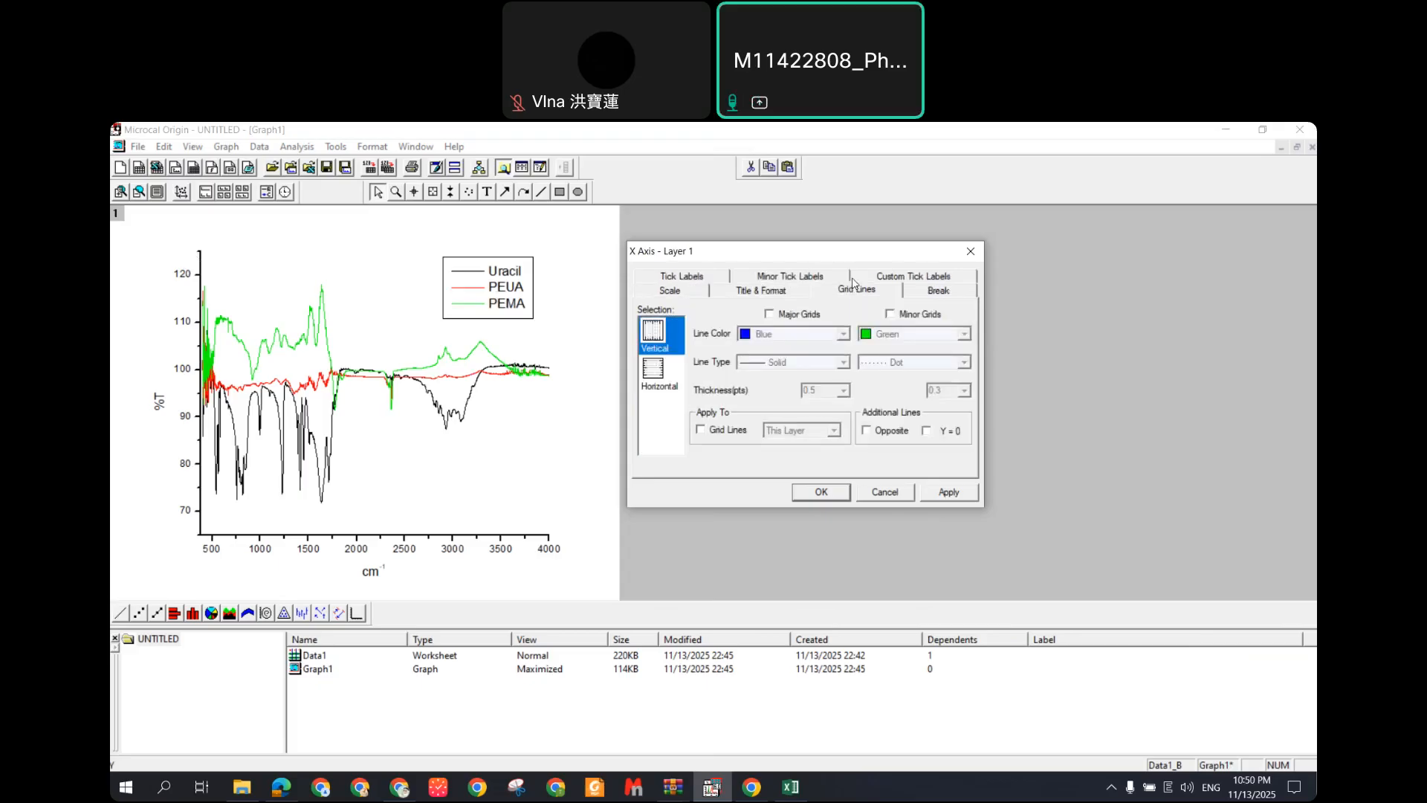
click(771, 278)
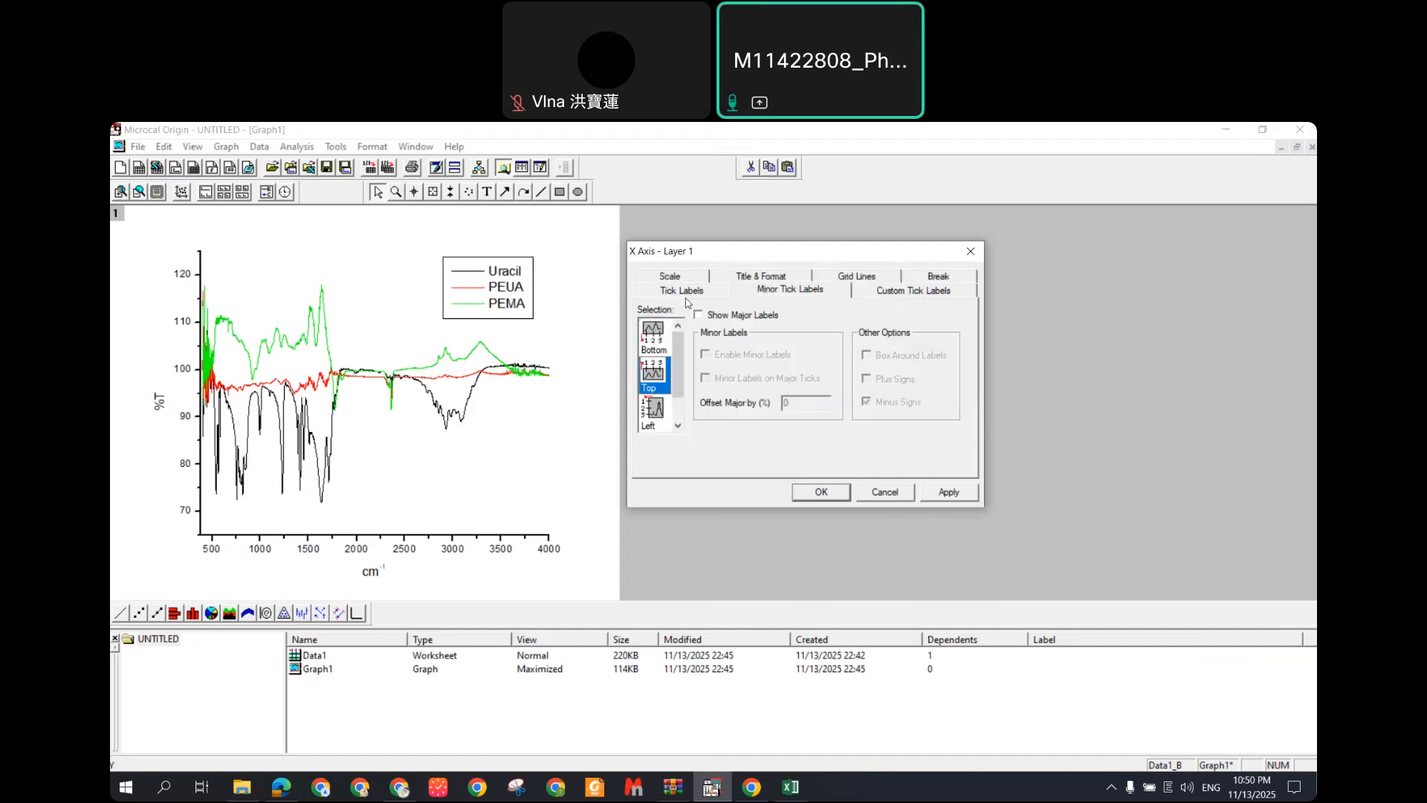
Step: Try major labels for the top axis, check the scale, then select the Right axis
click(739, 321)
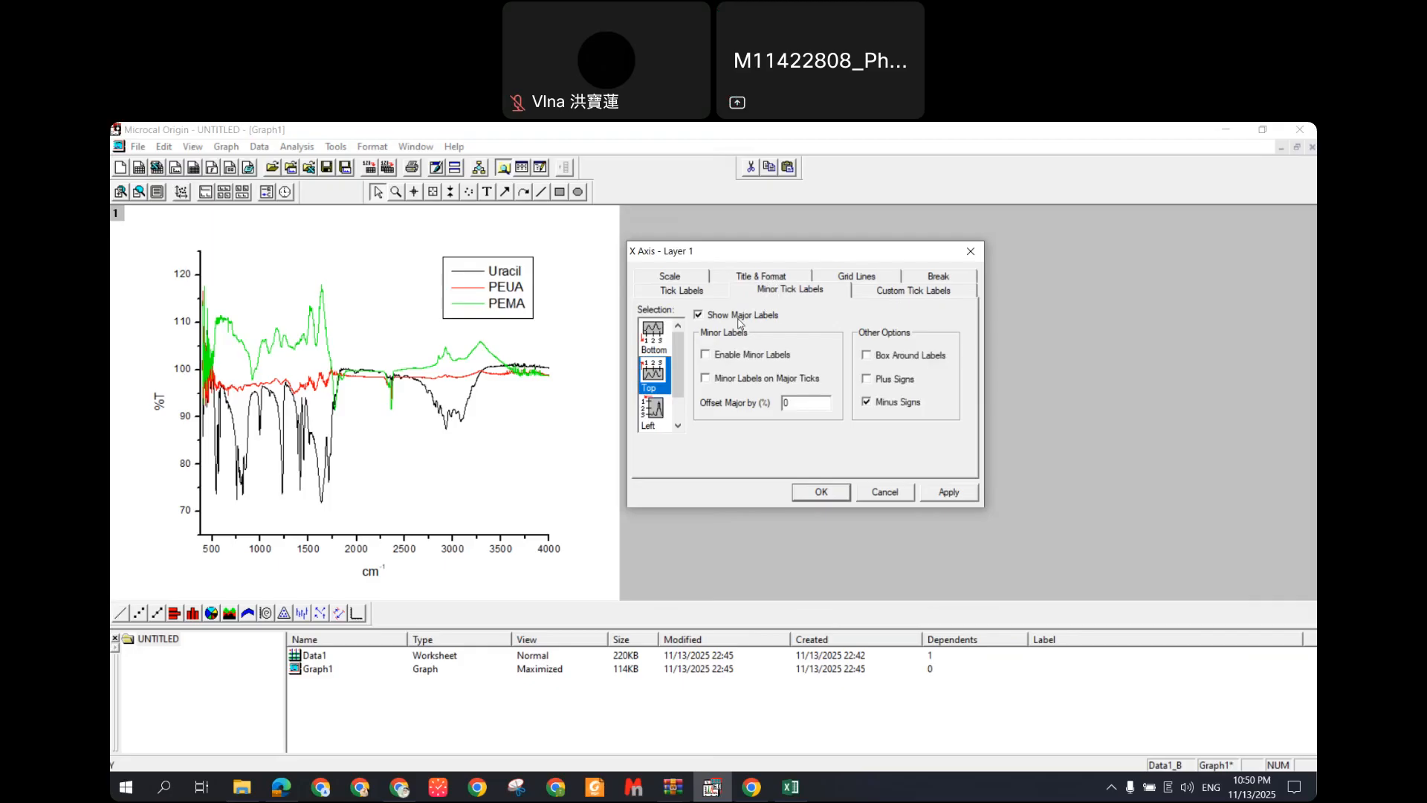
click(900, 296)
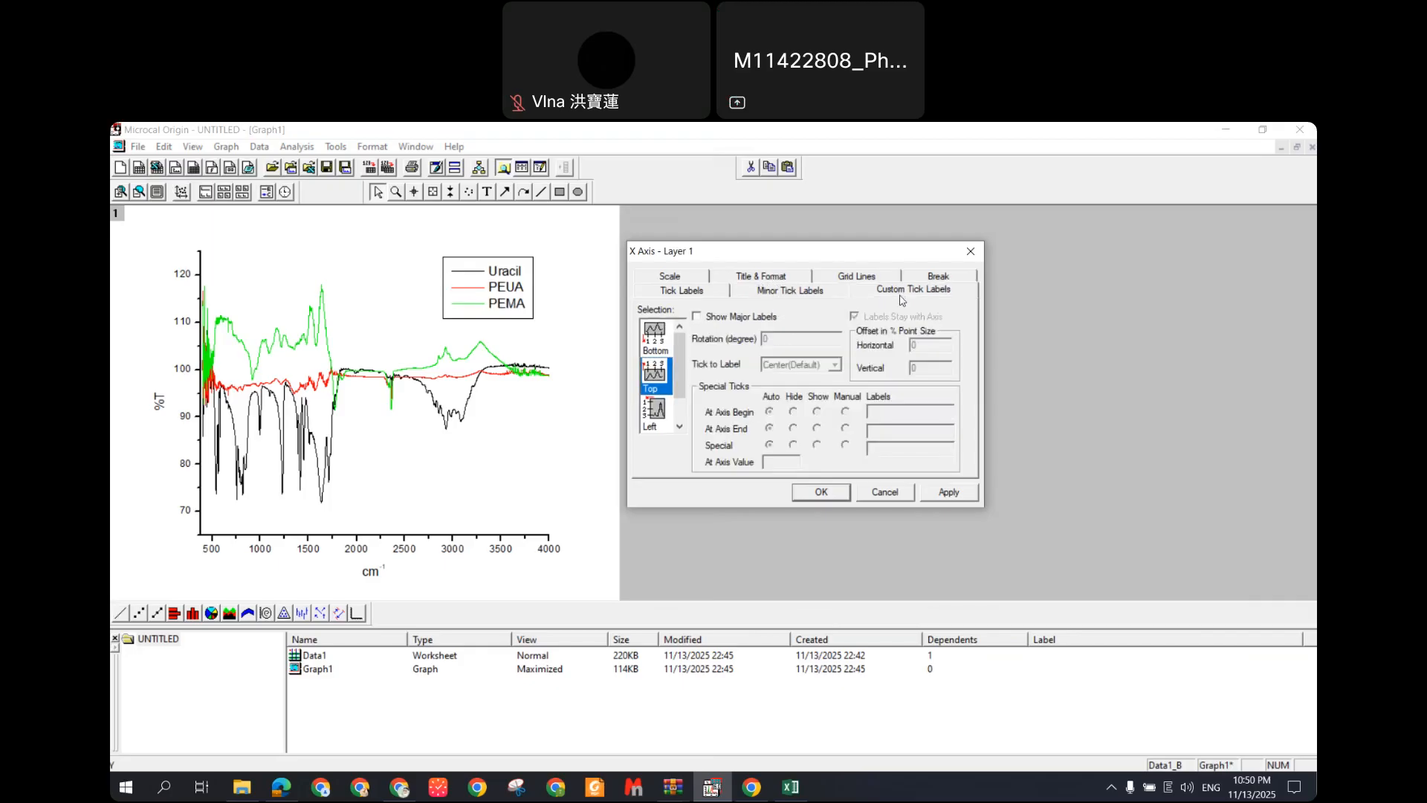
click(705, 295)
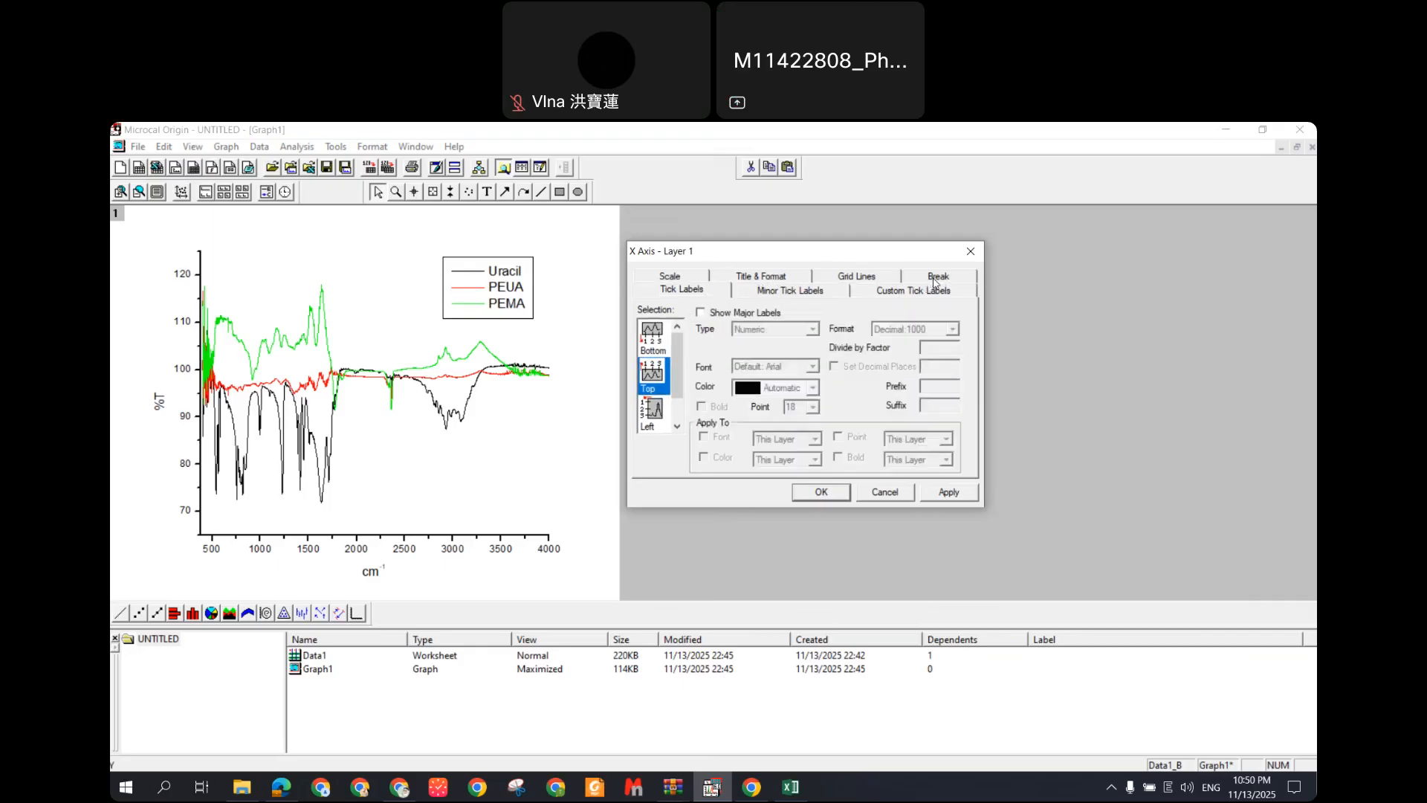
click(673, 283)
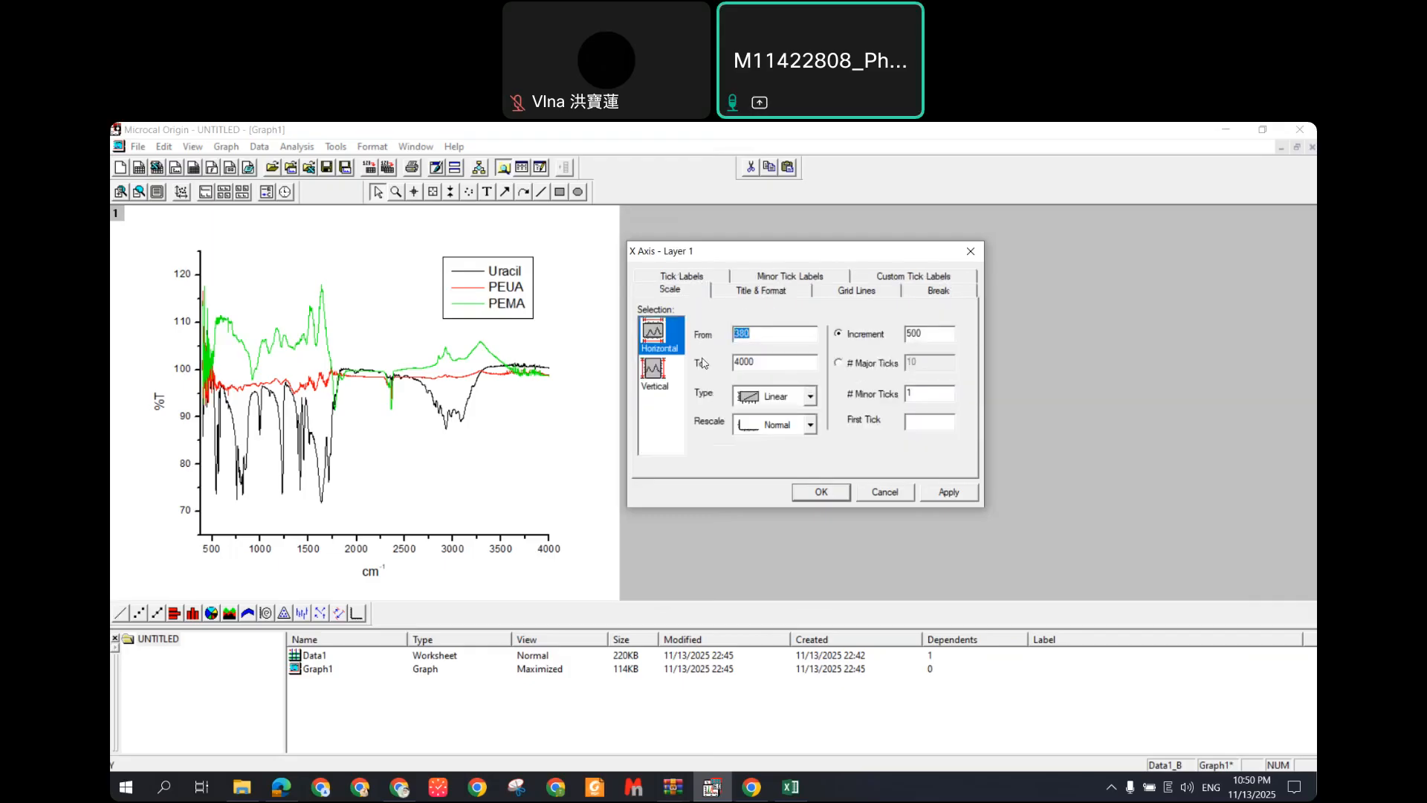
click(776, 292)
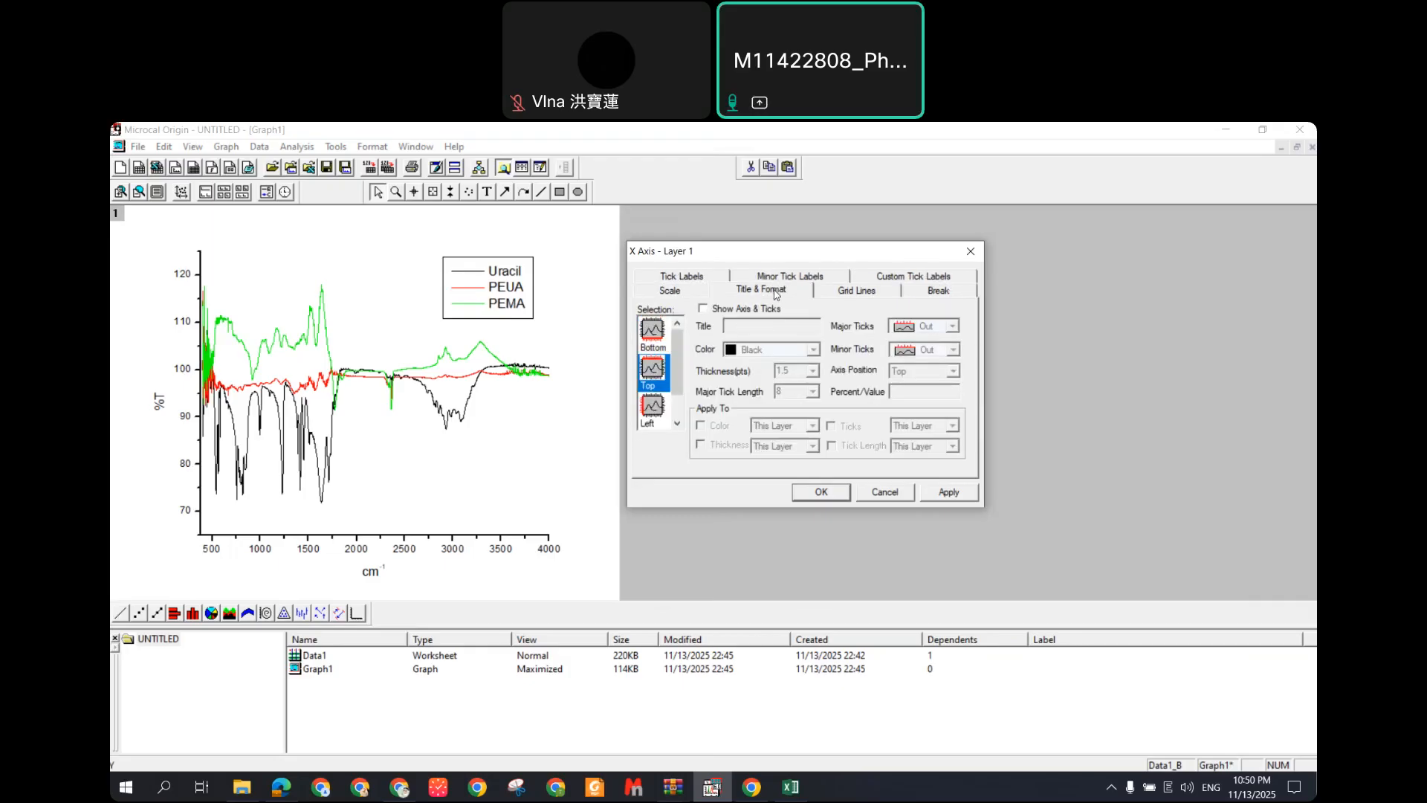
scroll(661, 420, down, 2)
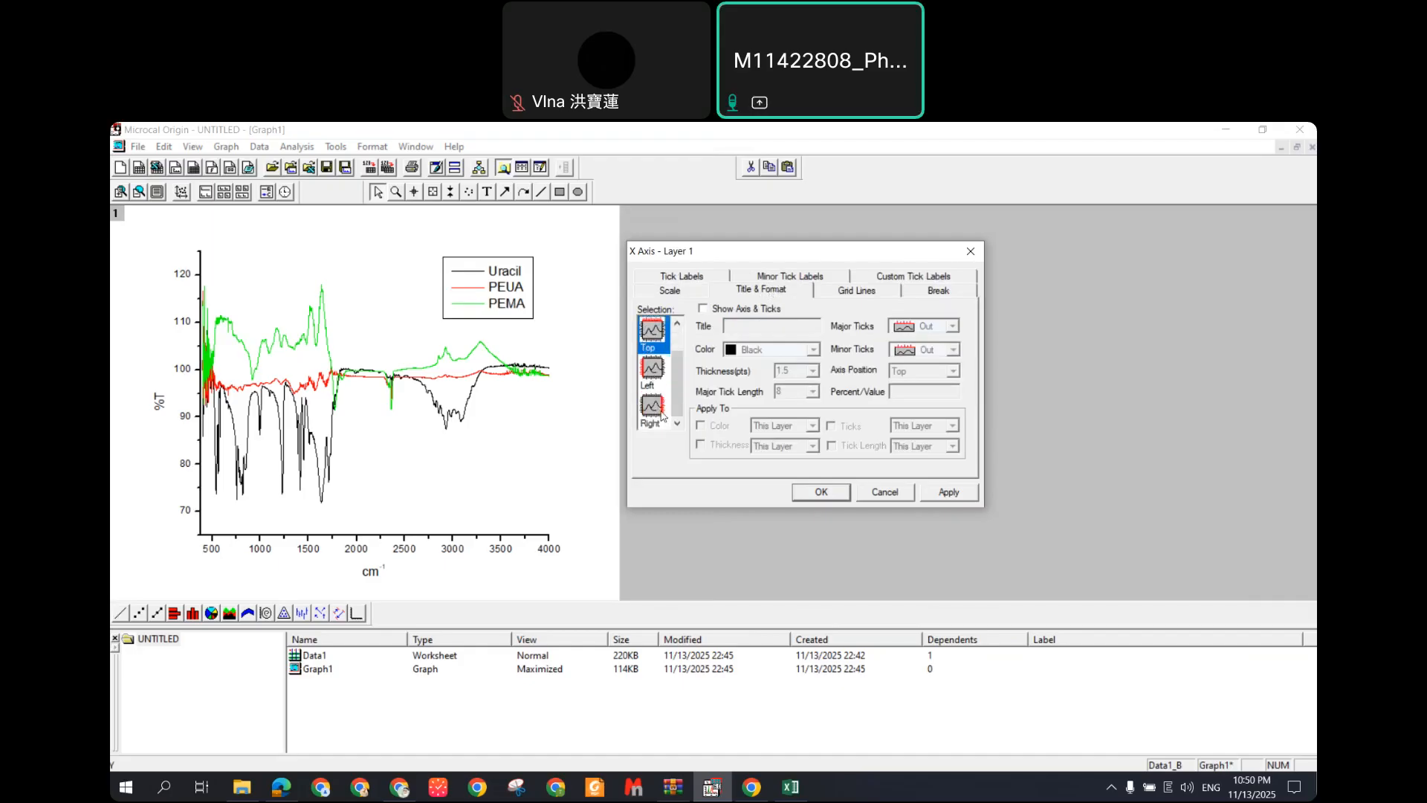
click(652, 409)
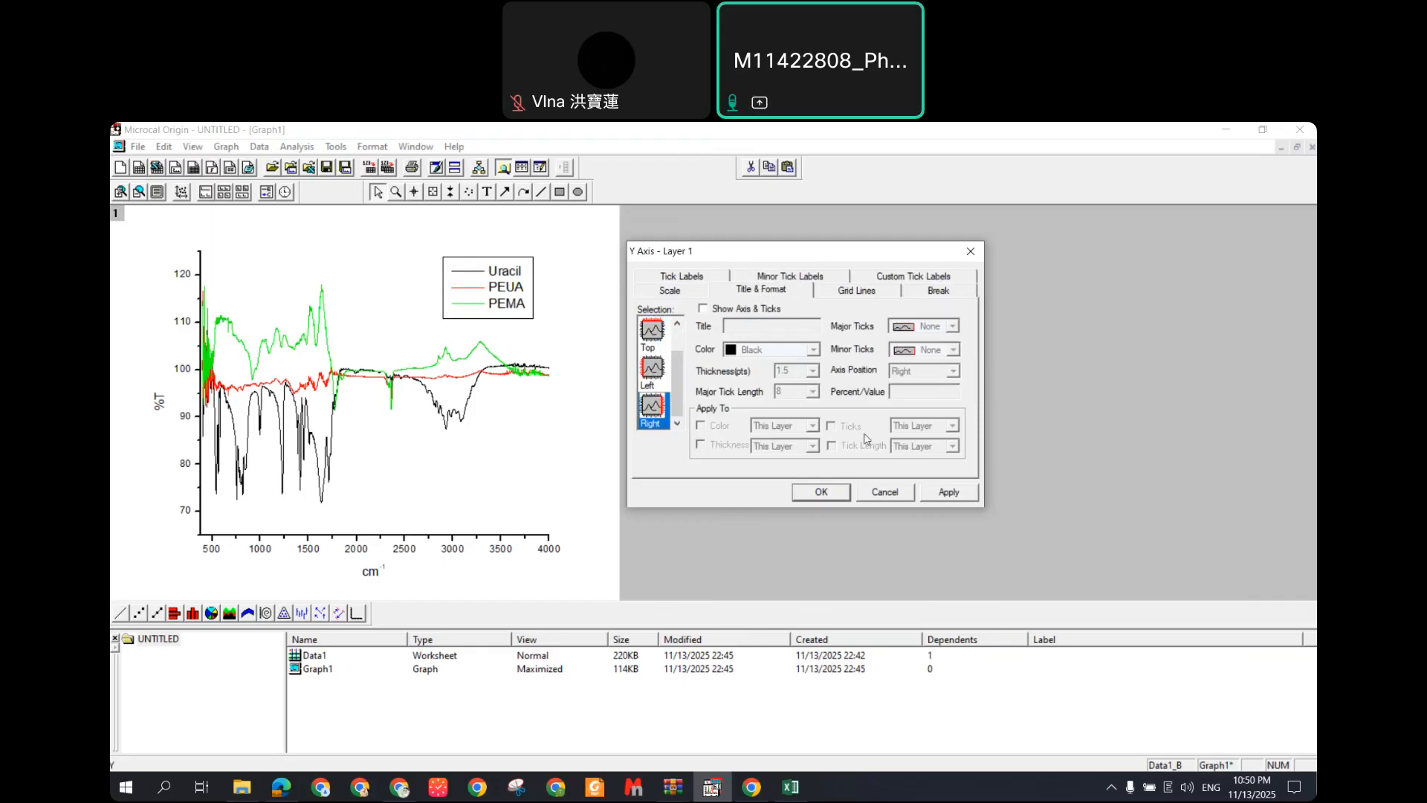
Step: Experiment with layer-wide thickness, tick and colour options for the top axis, then revert them
click(652, 333)
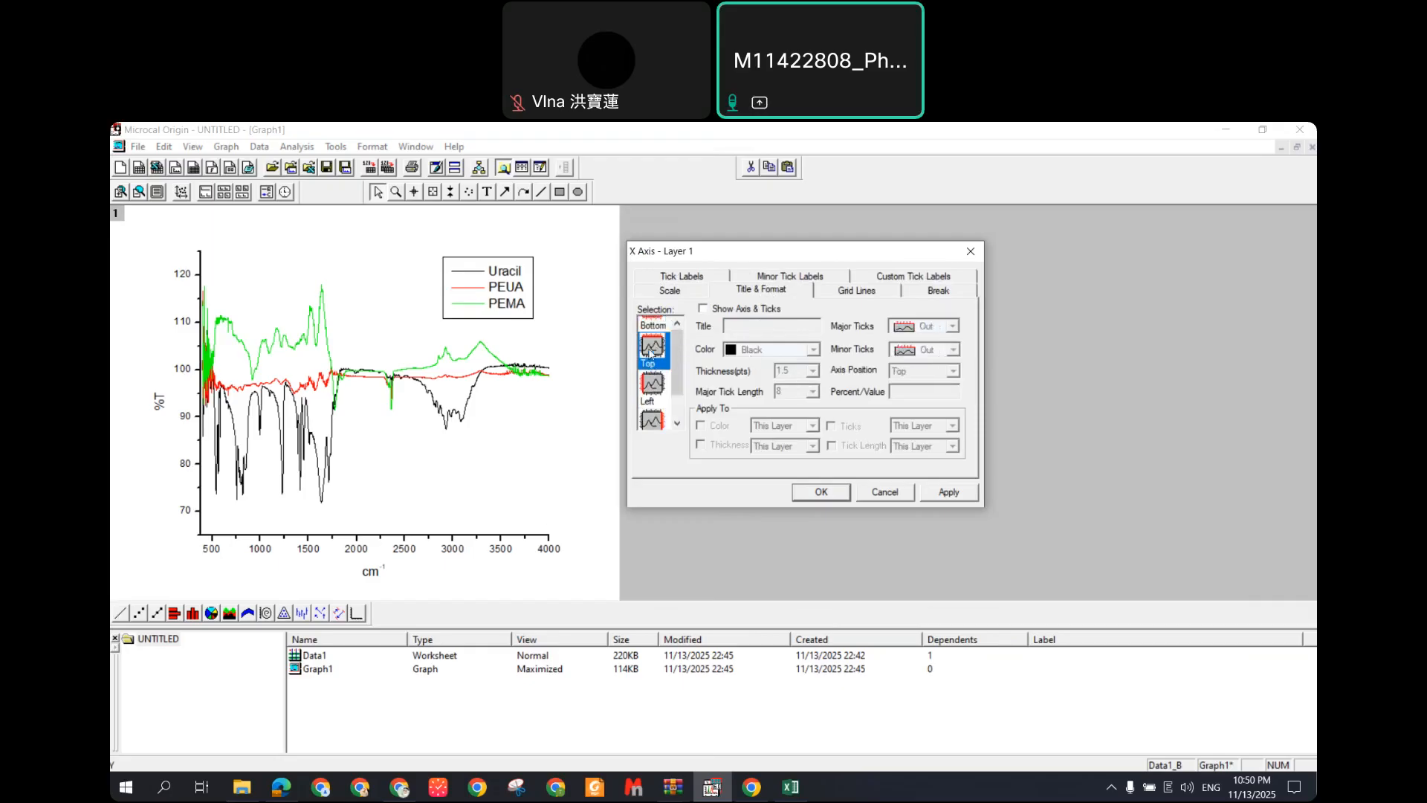
click(730, 312)
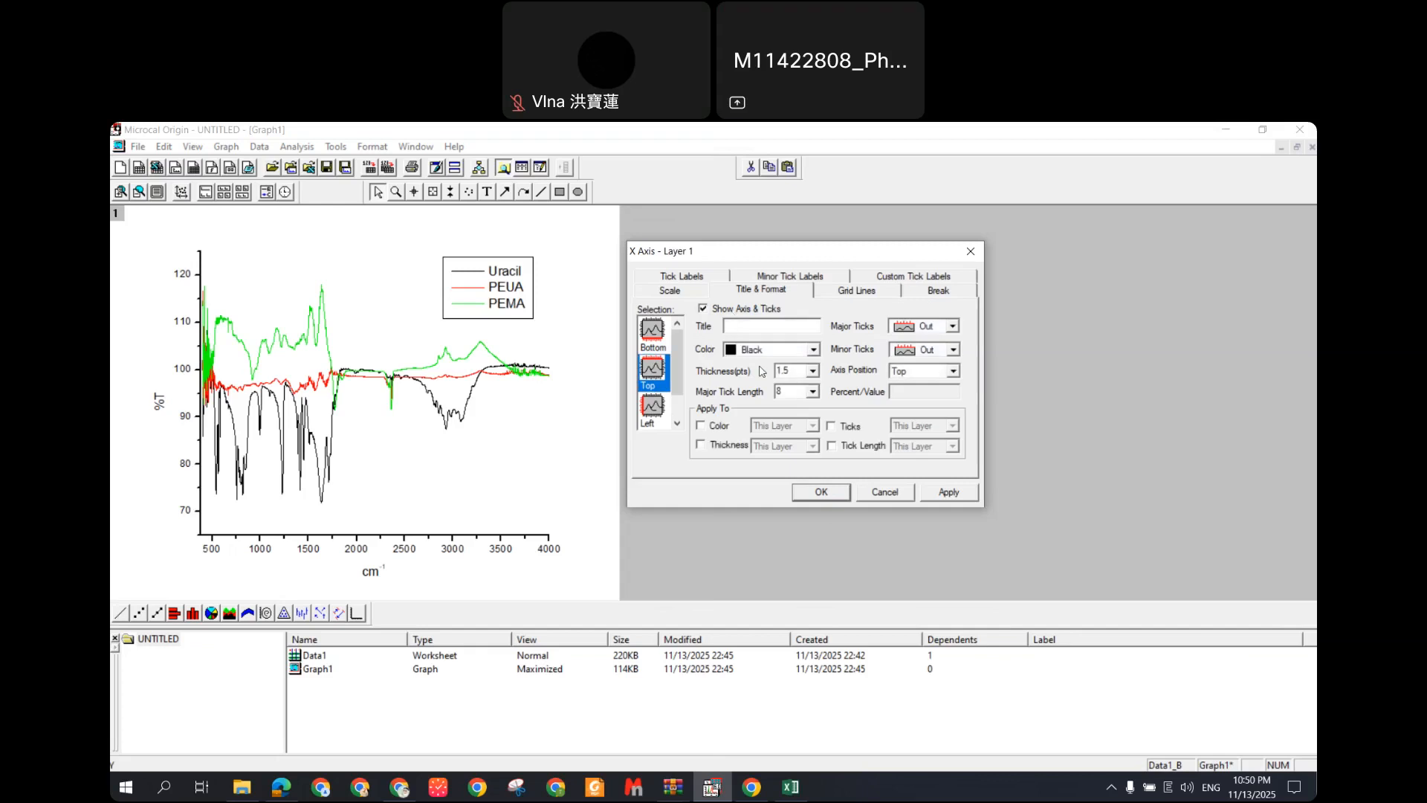
click(725, 445)
click(725, 445)
click(716, 425)
click(716, 424)
click(845, 427)
click(846, 446)
click(718, 427)
click(716, 446)
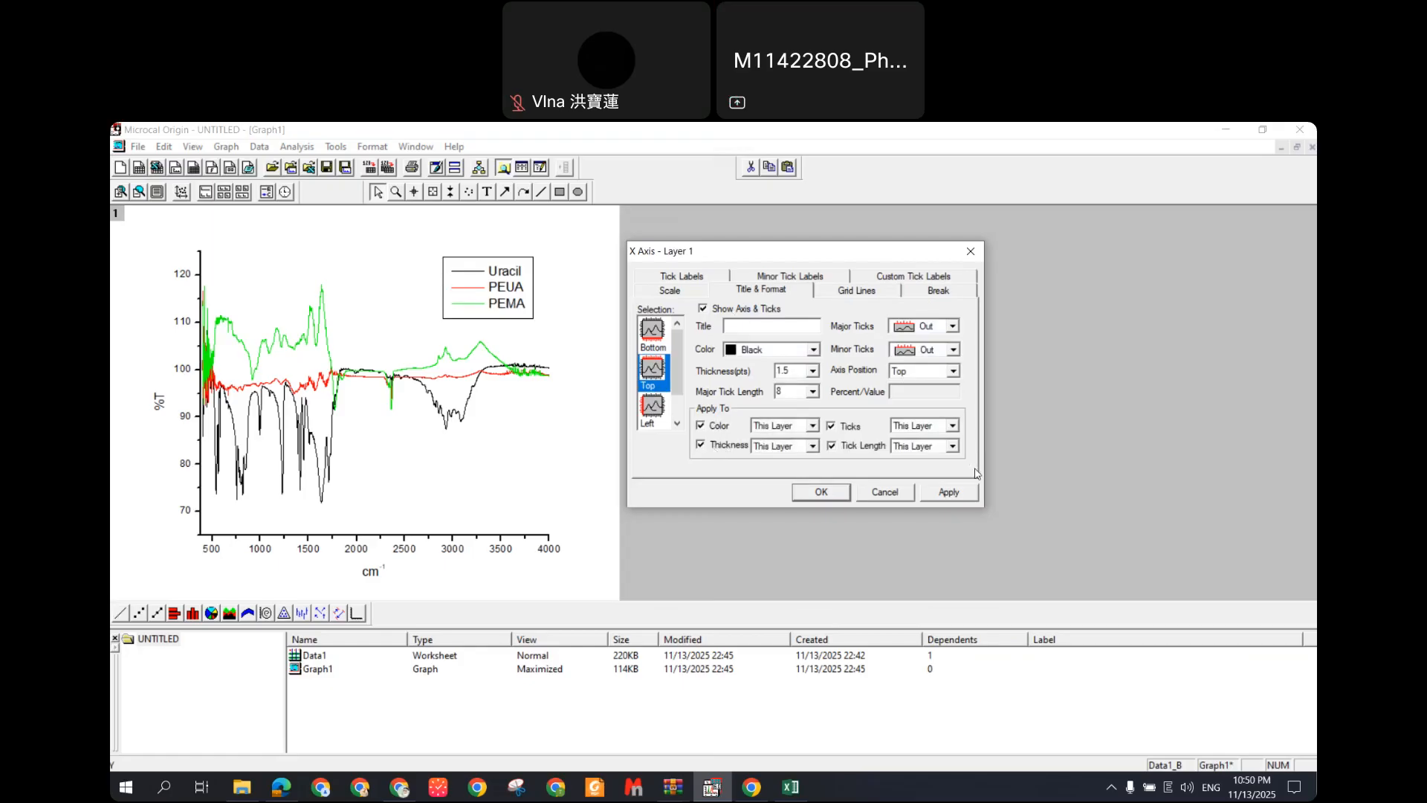
click(702, 426)
click(749, 446)
click(842, 426)
click(847, 445)
click(703, 309)
click(652, 329)
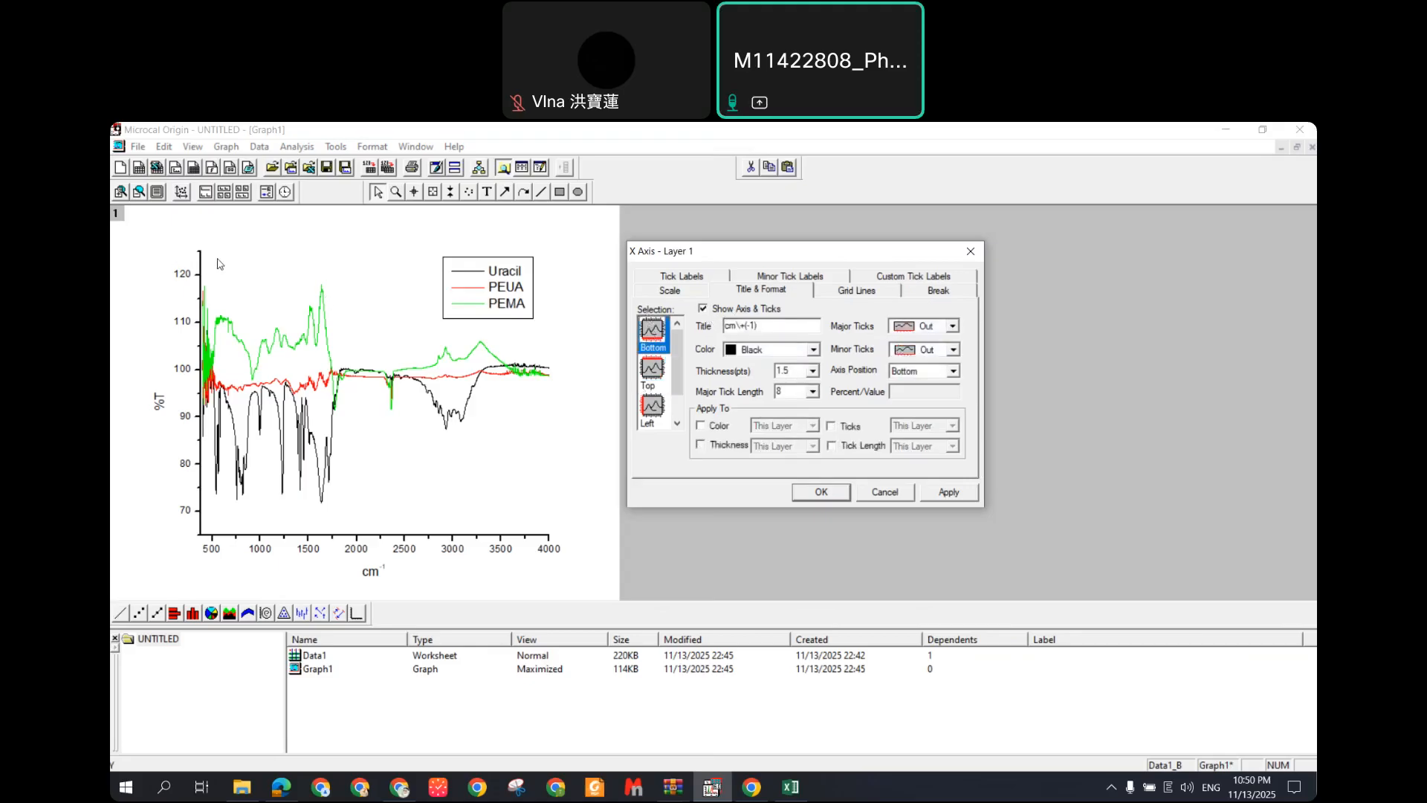
Step: Show the top axis line with major and minor ticks set to None, and apply
click(660, 369)
click(702, 308)
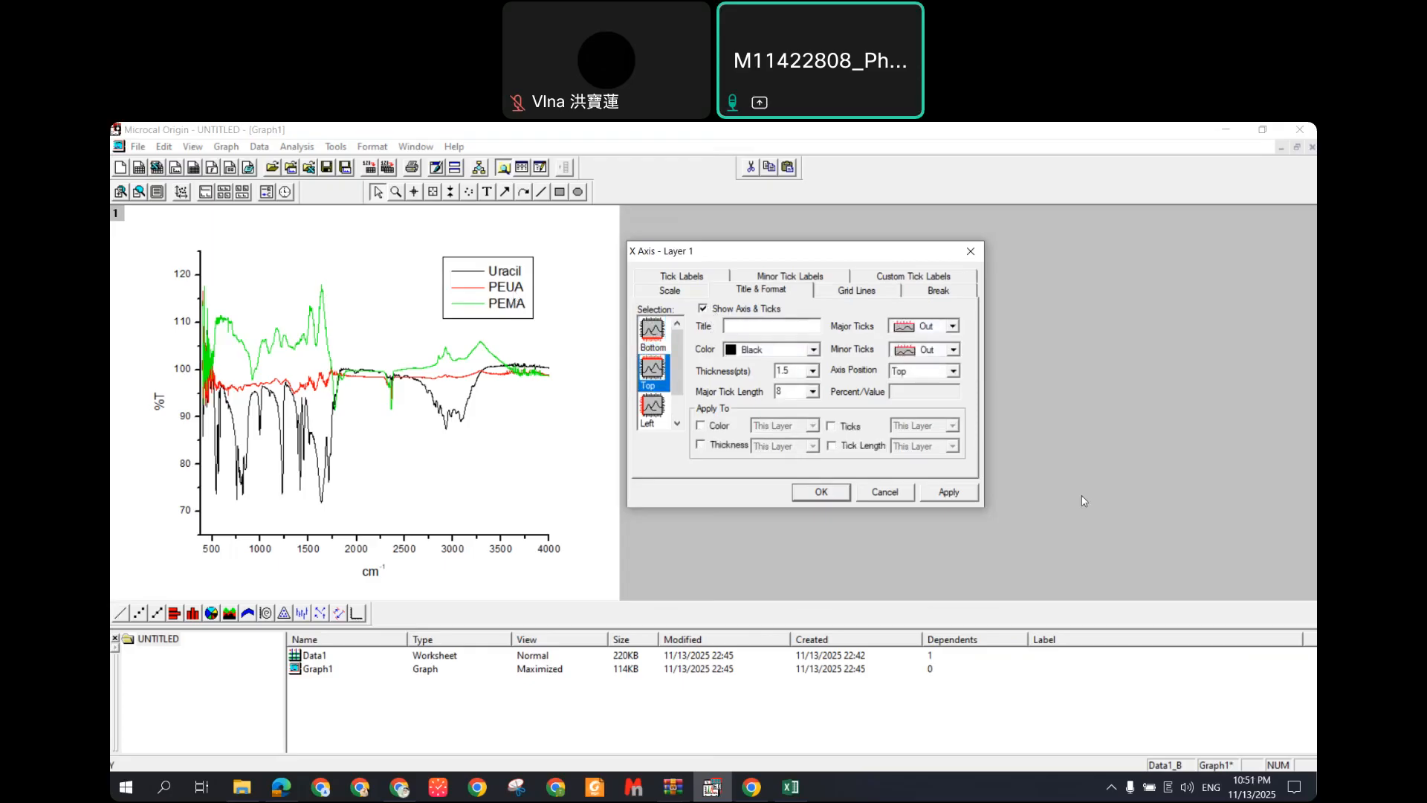
click(962, 496)
click(953, 327)
click(929, 379)
click(953, 350)
click(931, 405)
click(948, 492)
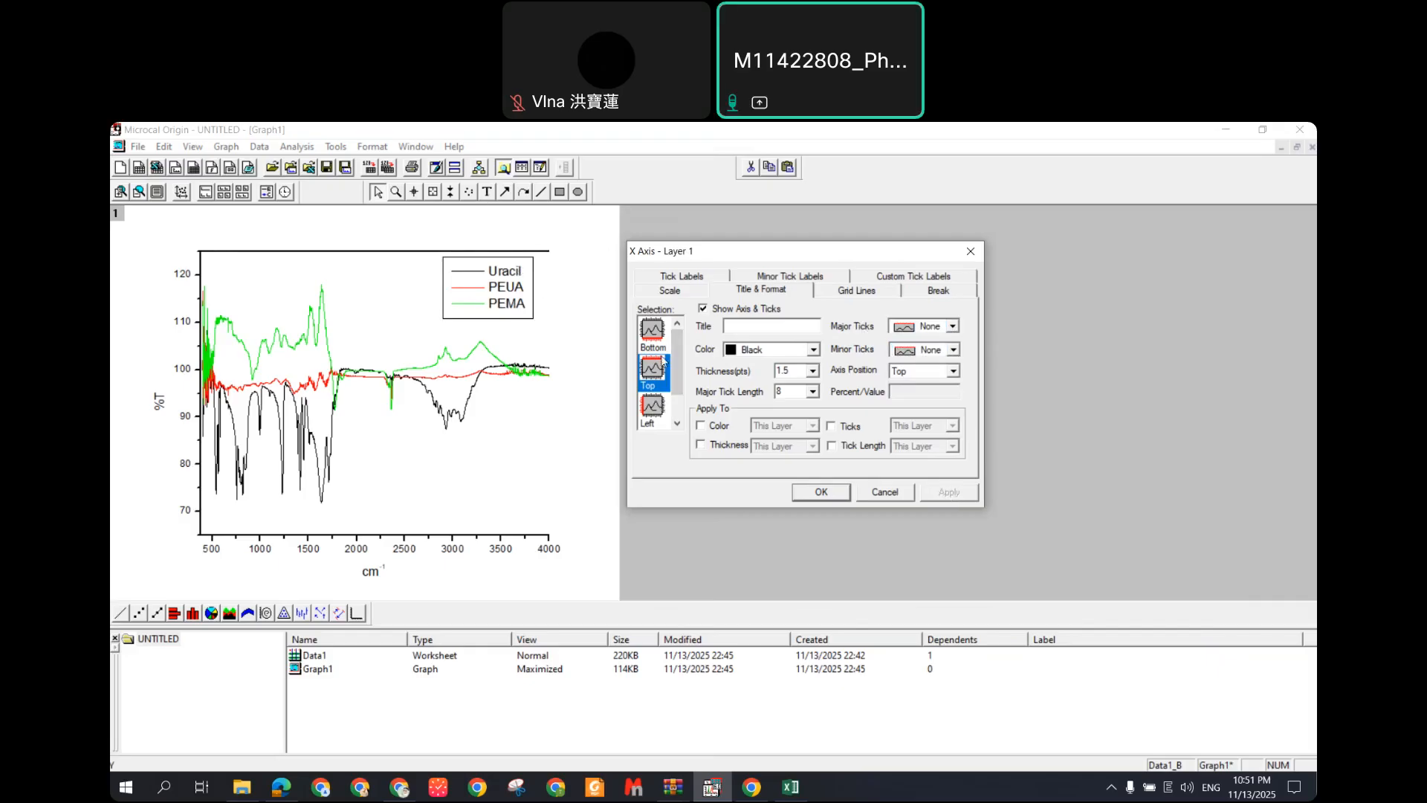
Step: Show the right axis line as well and close the axis settings with OK
scroll(661, 410, down, 1)
click(652, 407)
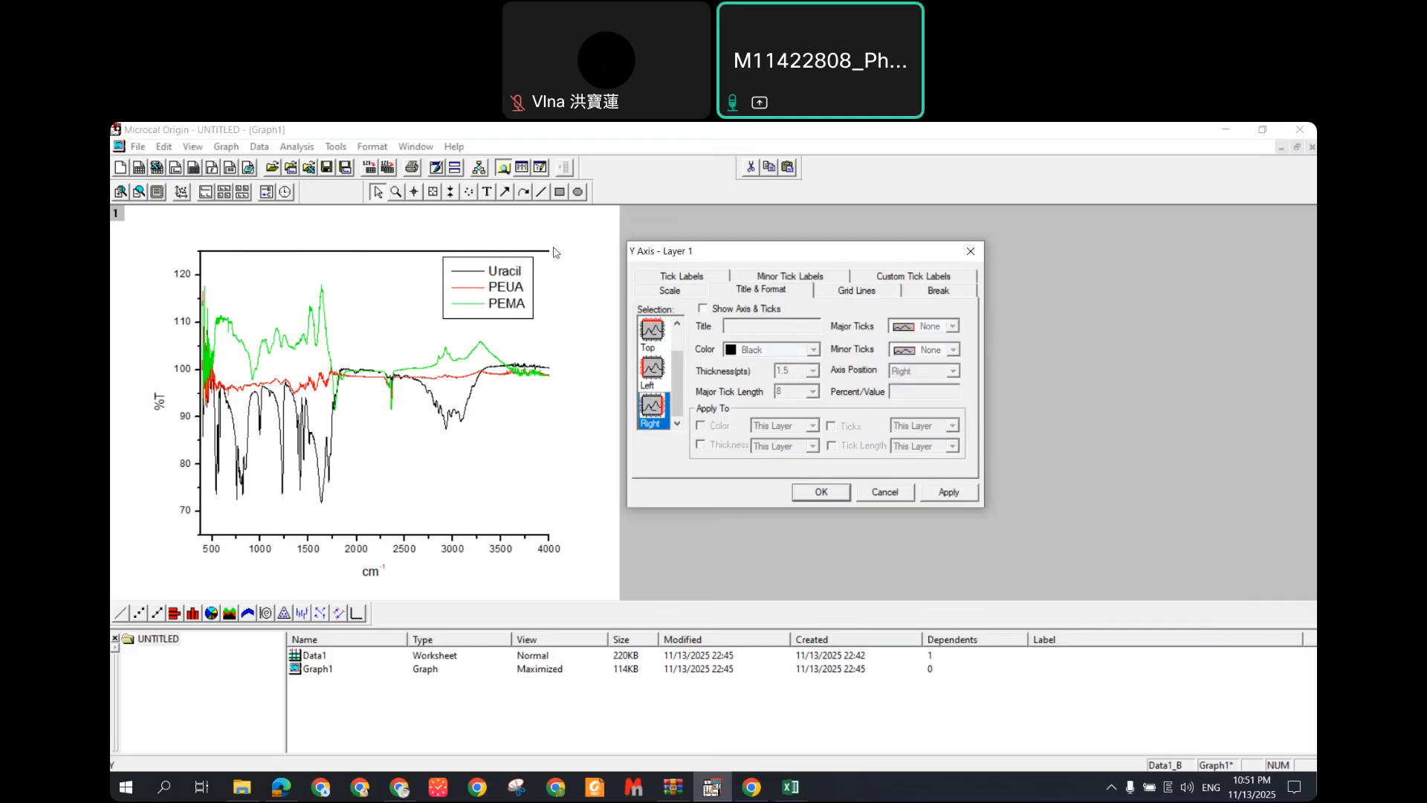
click(718, 313)
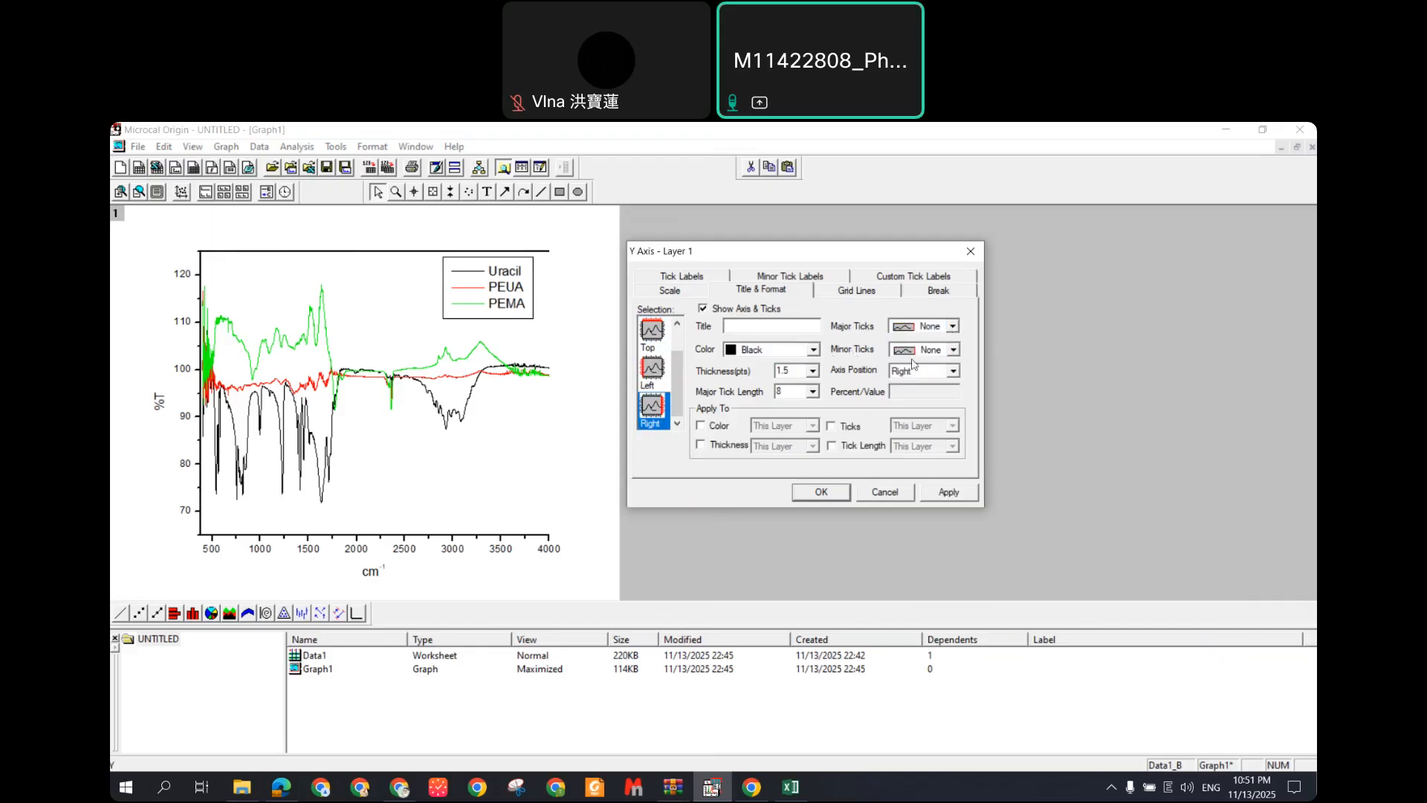
click(949, 492)
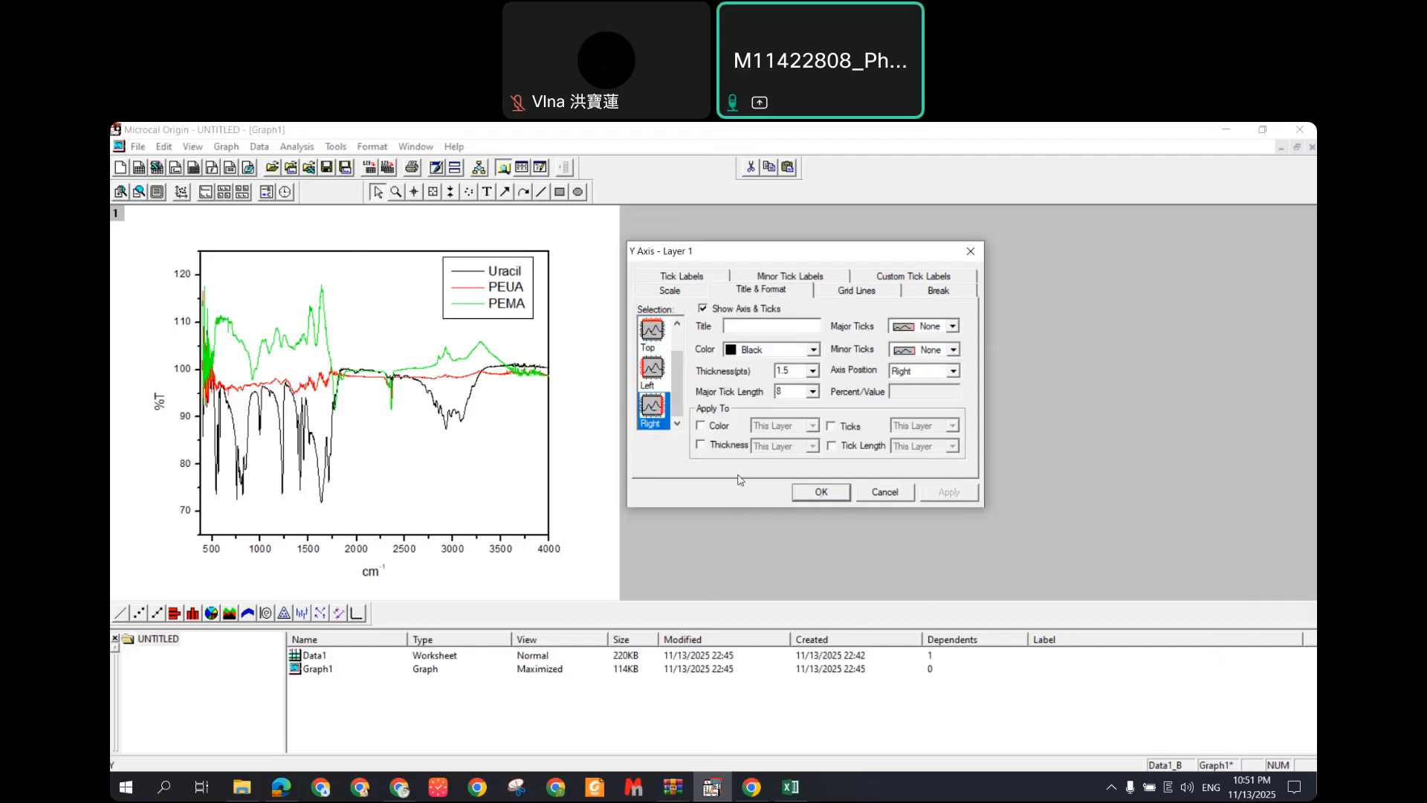
click(821, 492)
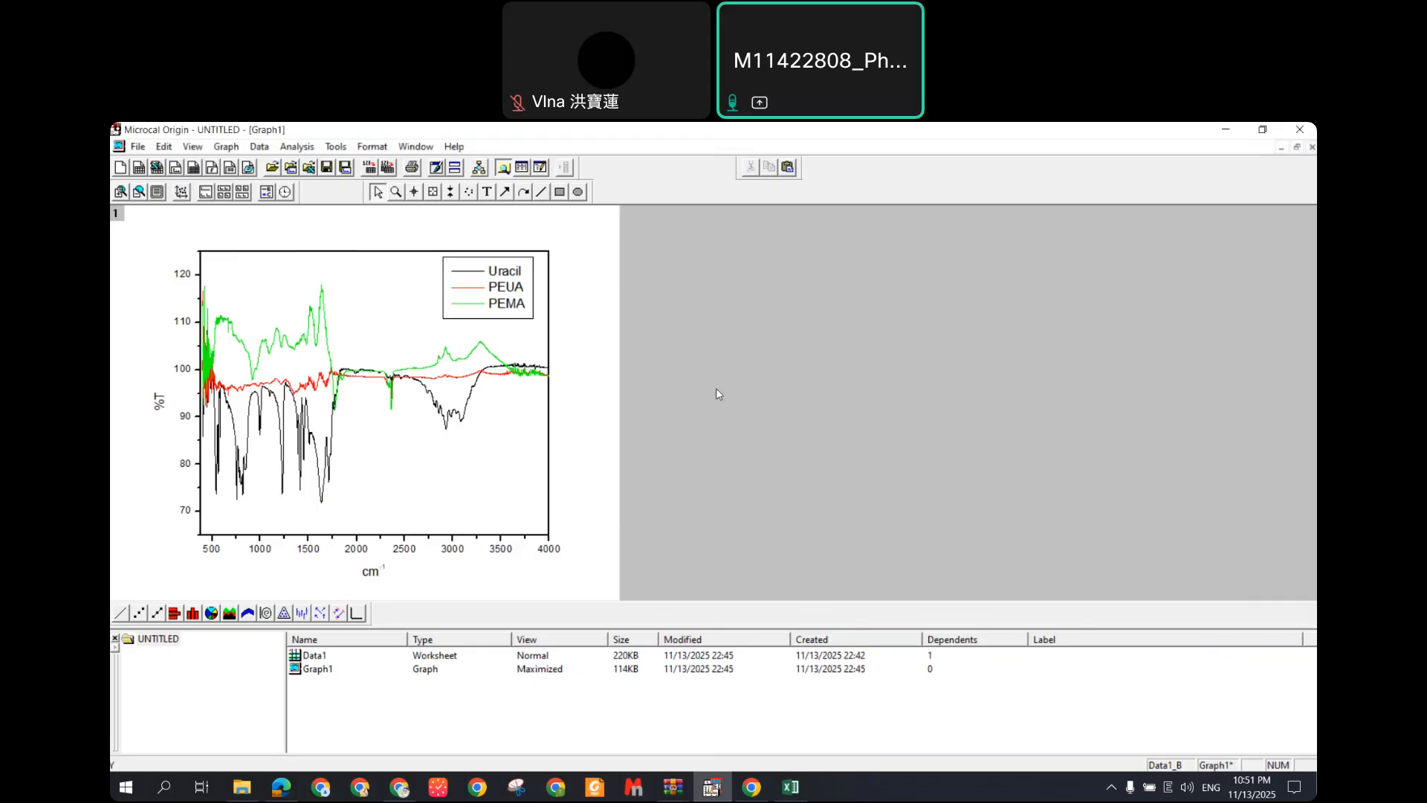
Step: Set the cm⁻¹ axis title font size to 20 and drag it just below the x axis
double_click(372, 572)
click(614, 411)
drag(611, 415, 573, 420)
click(652, 418)
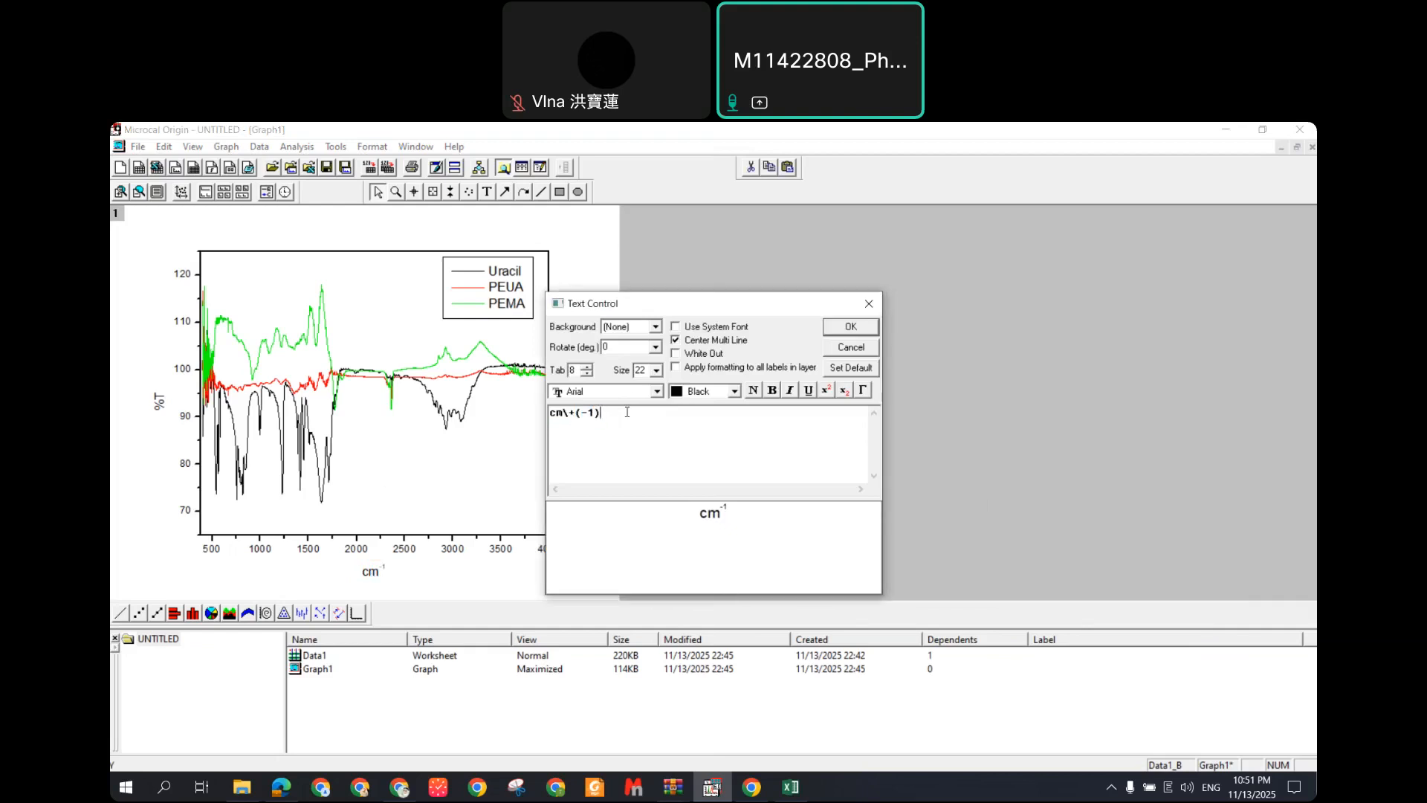
drag(630, 418, 550, 413)
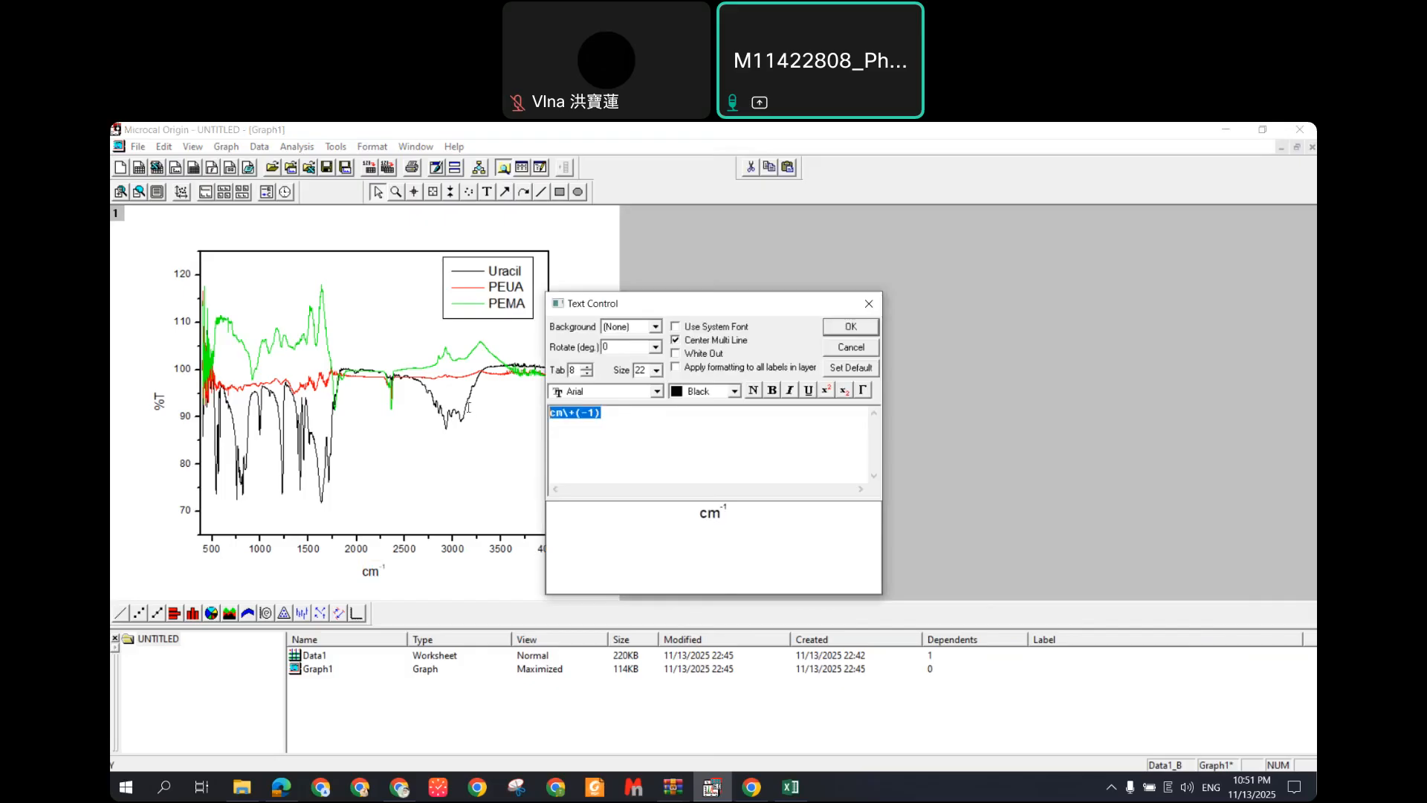
click(657, 370)
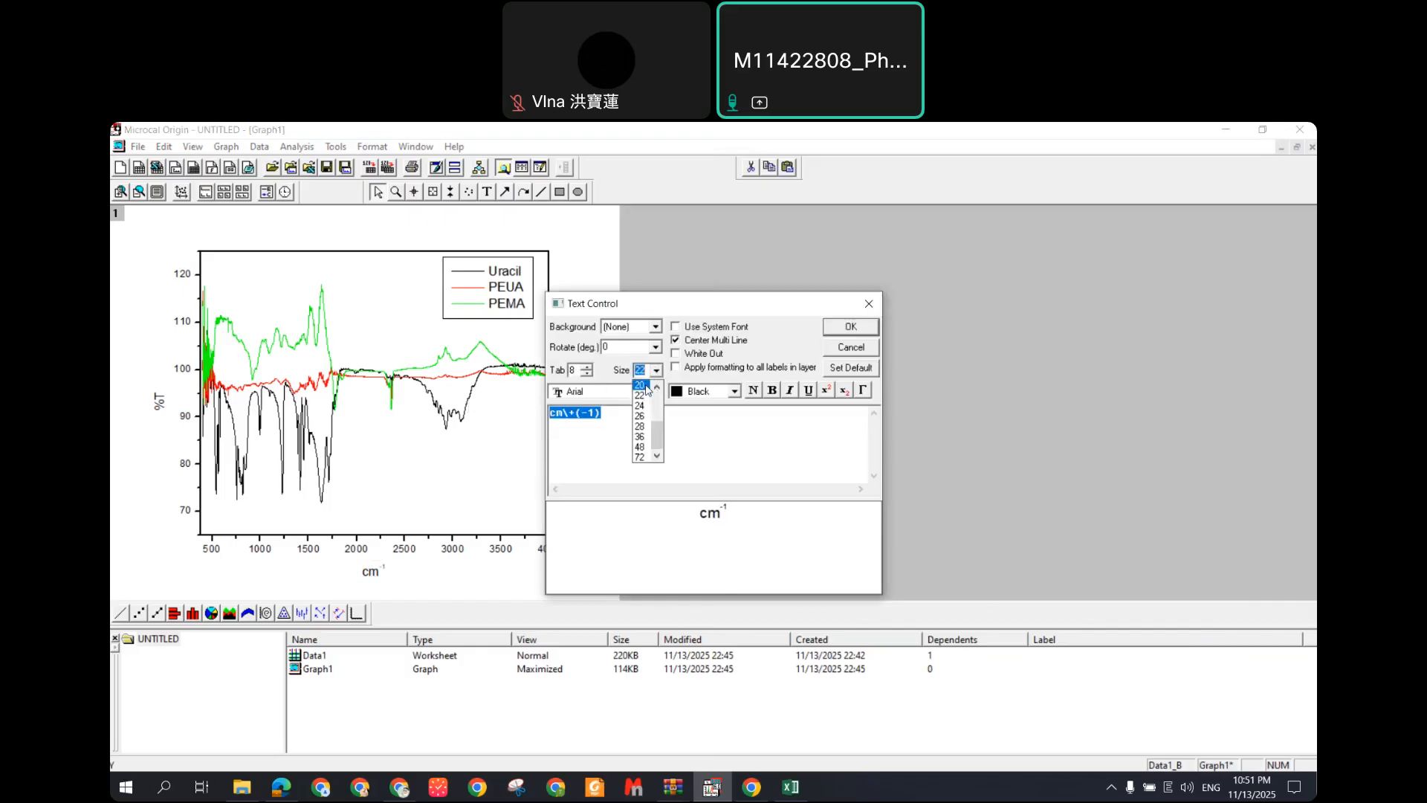
click(646, 386)
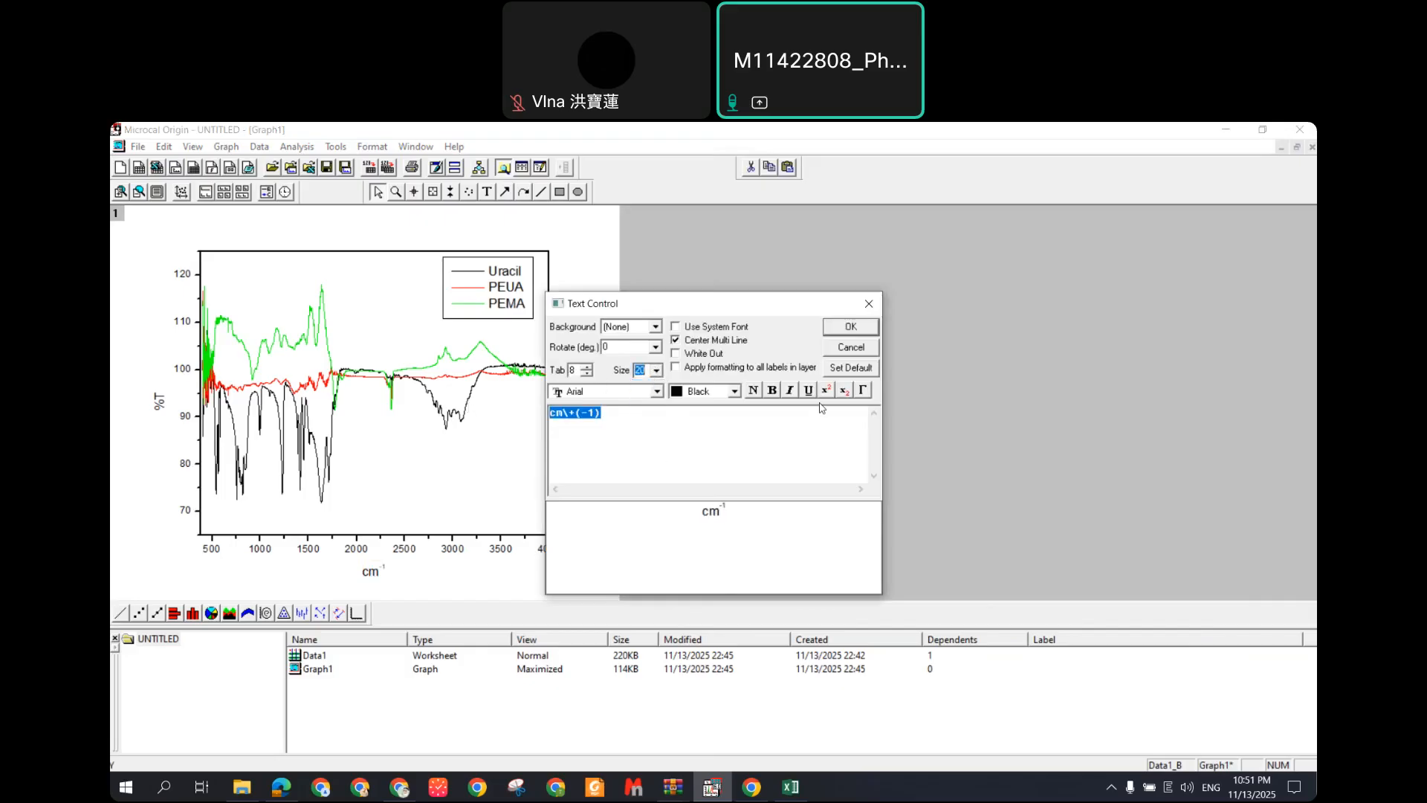
click(848, 330)
mouse_move(379, 573)
mouse_down()
mouse_move(301, 565)
mouse_move(379, 569)
mouse_up()
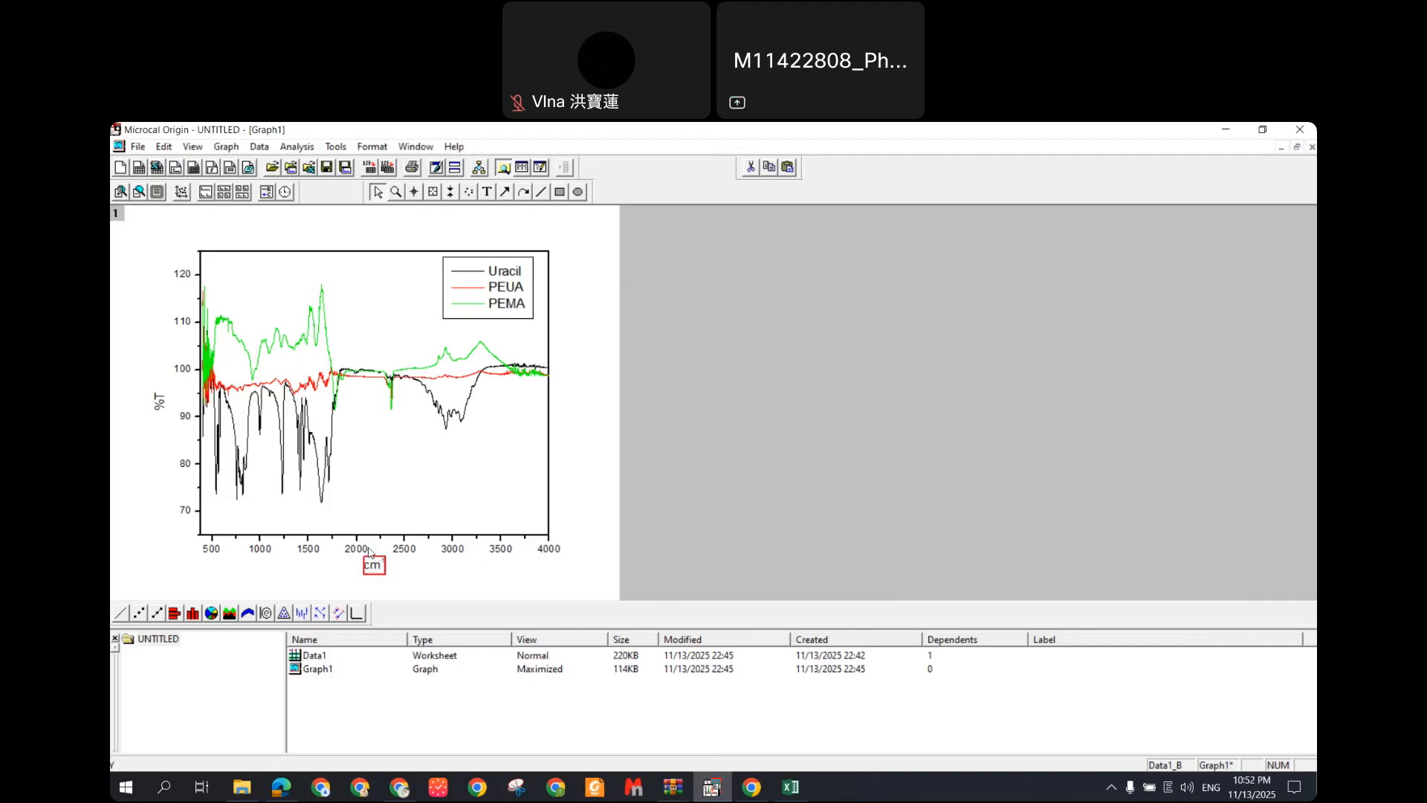
Step: Use Copy Page to put the finished three-spectrum FTIR graph on the clipboard
click(161, 402)
click(731, 397)
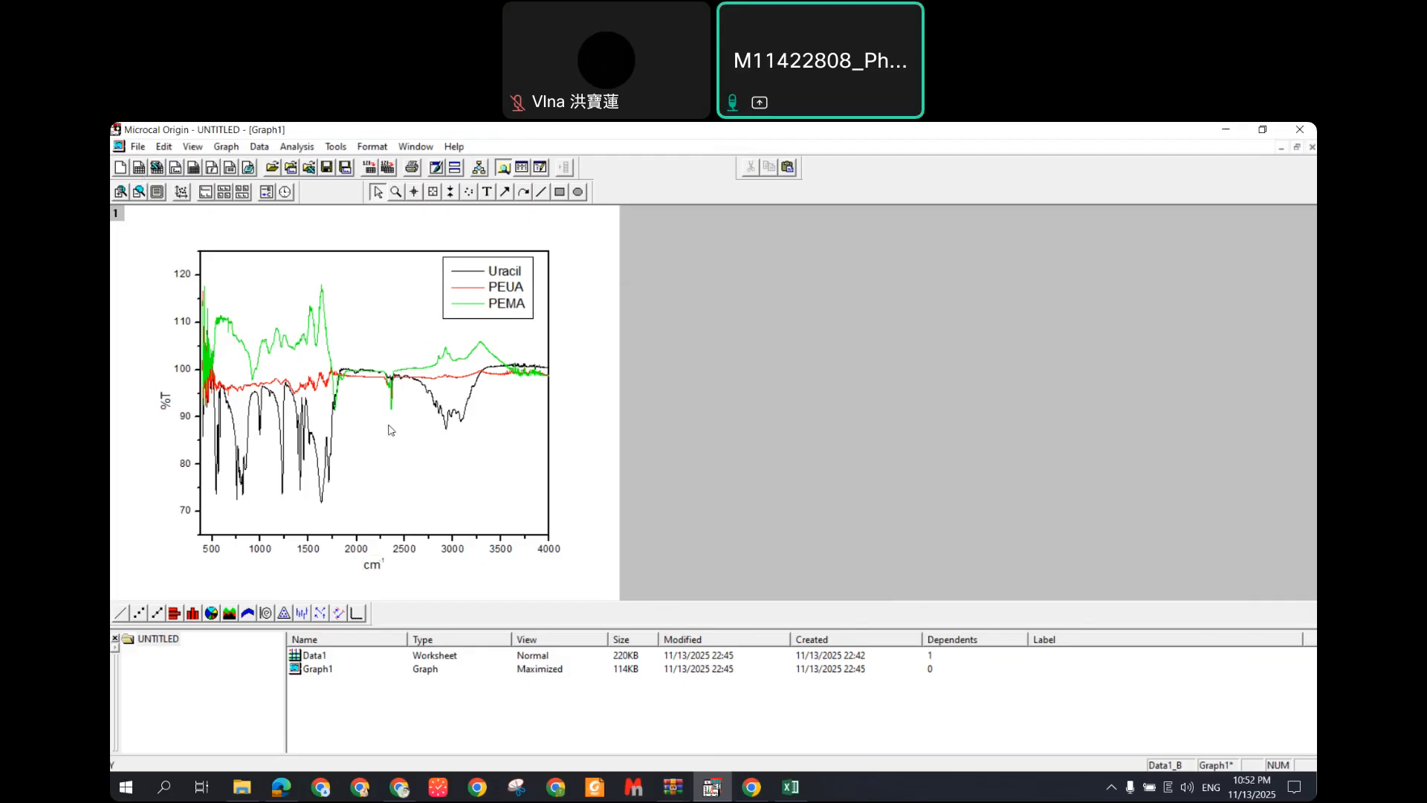
right_click(384, 327)
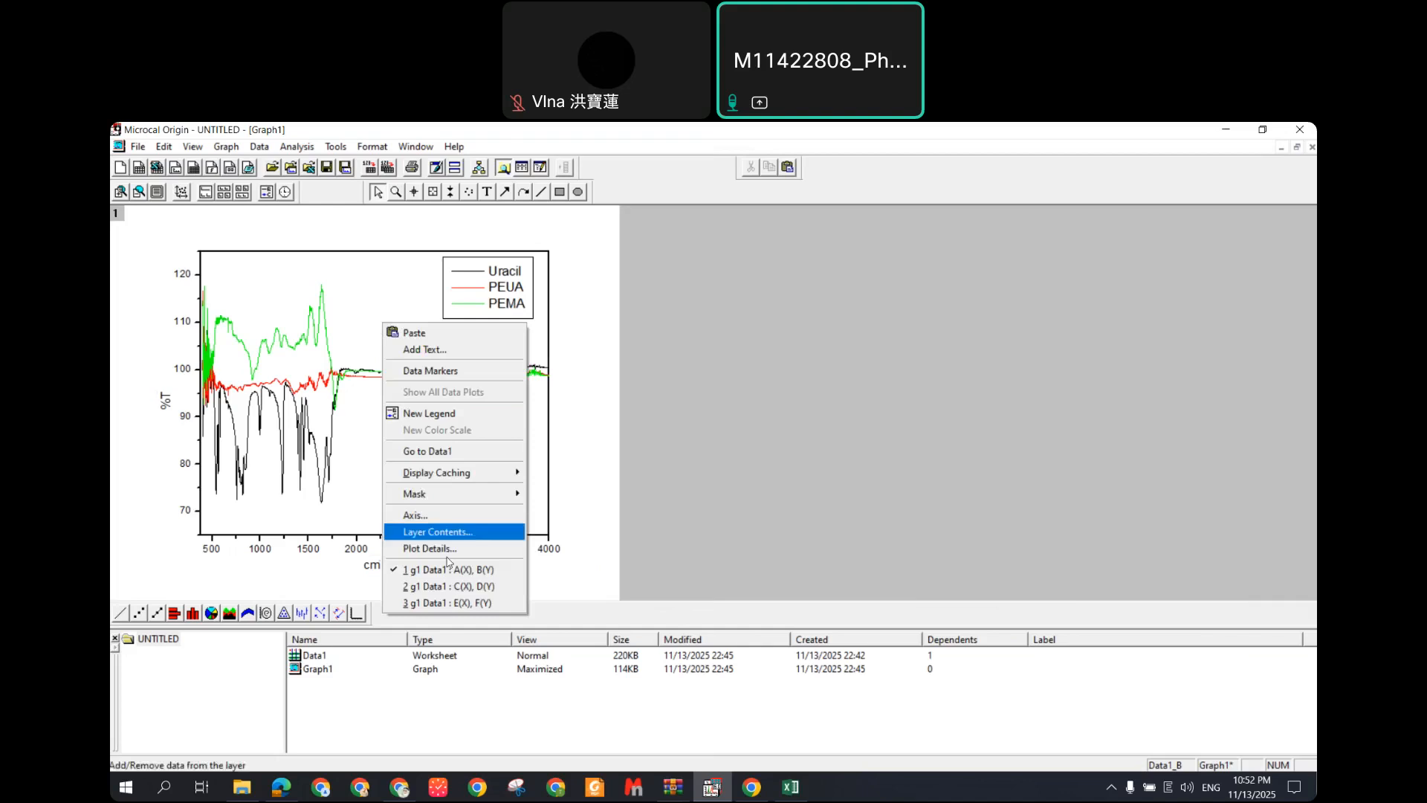
click(570, 324)
right_click(570, 322)
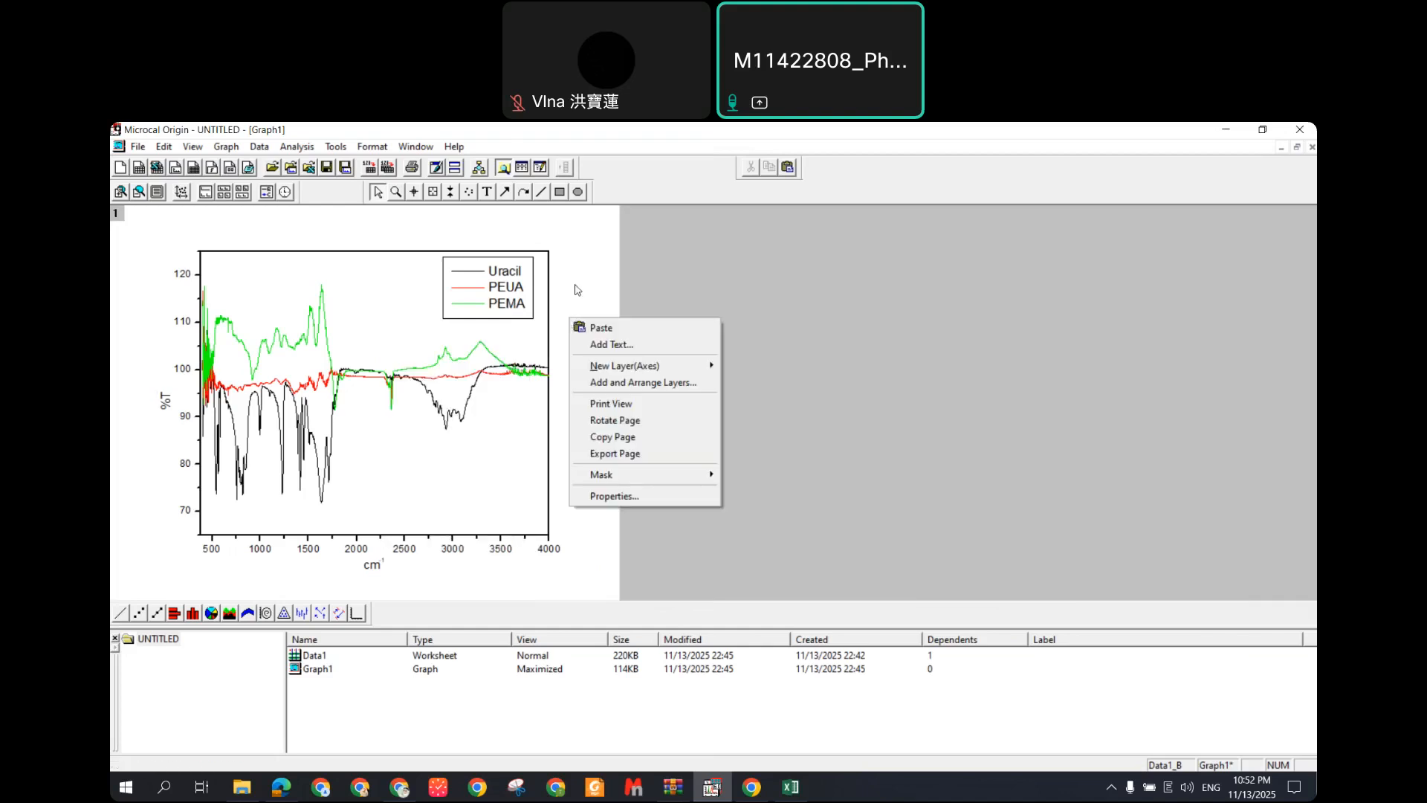
right_click(574, 284)
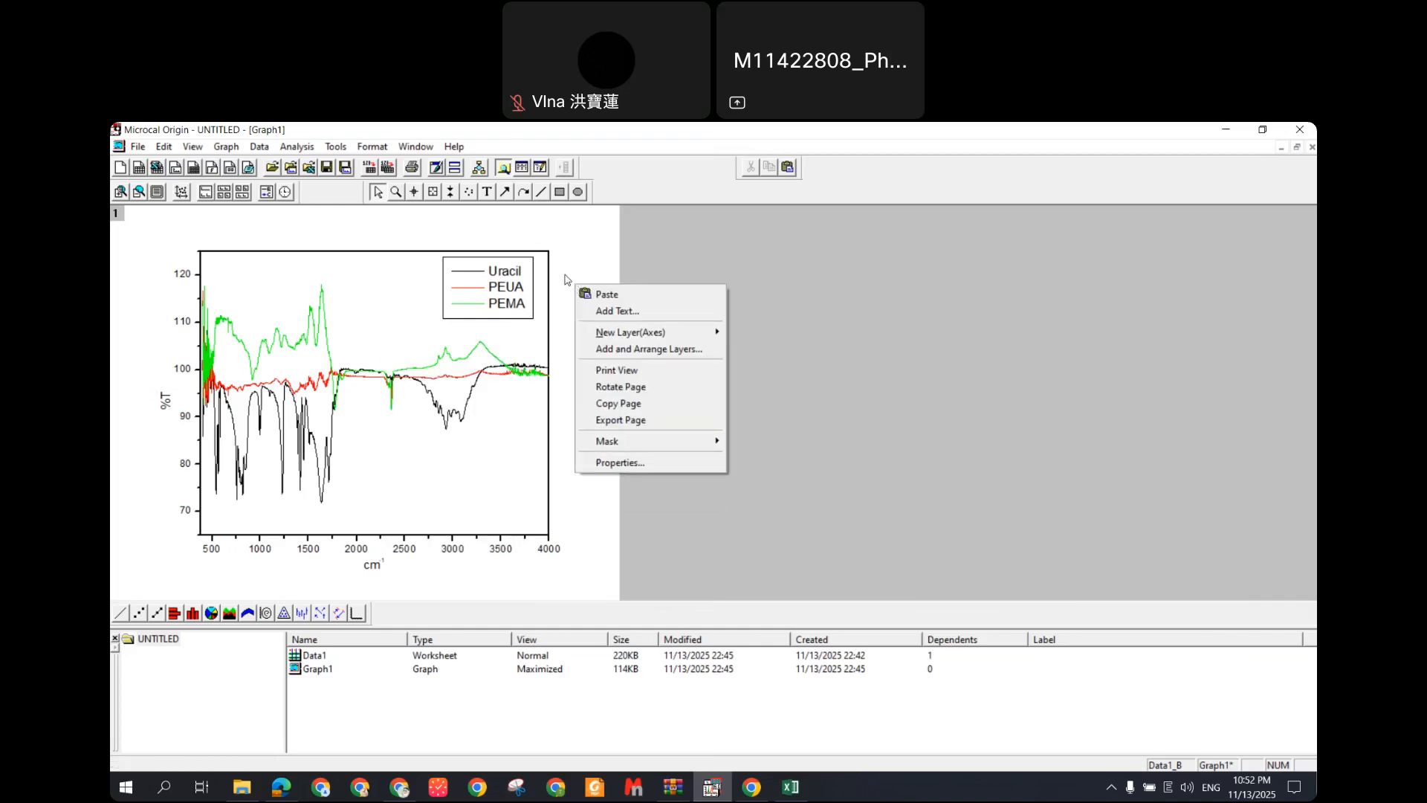
click(618, 403)
click(166, 788)
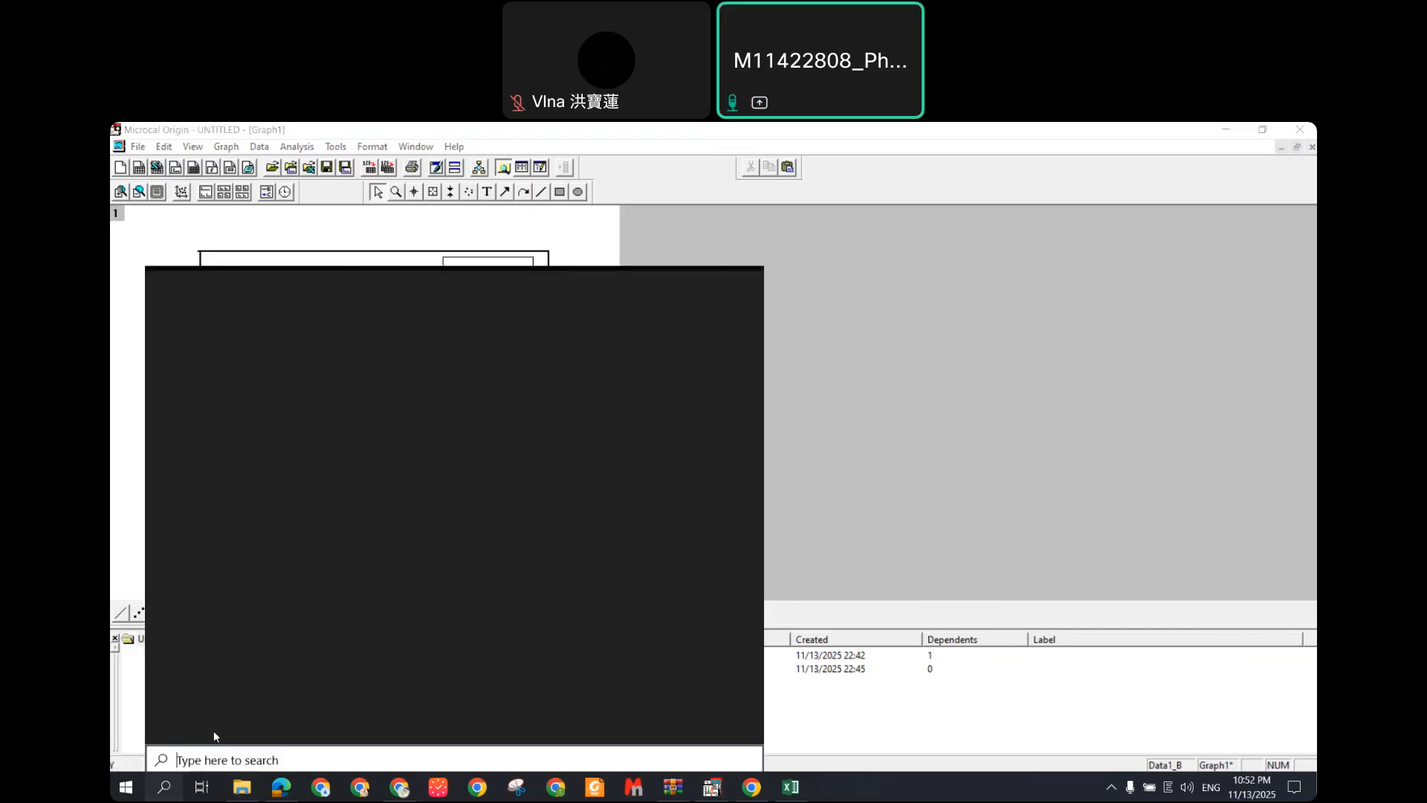
Step: Launch PowerPoint, start a blank presentation and add a blank second slide
text(power)
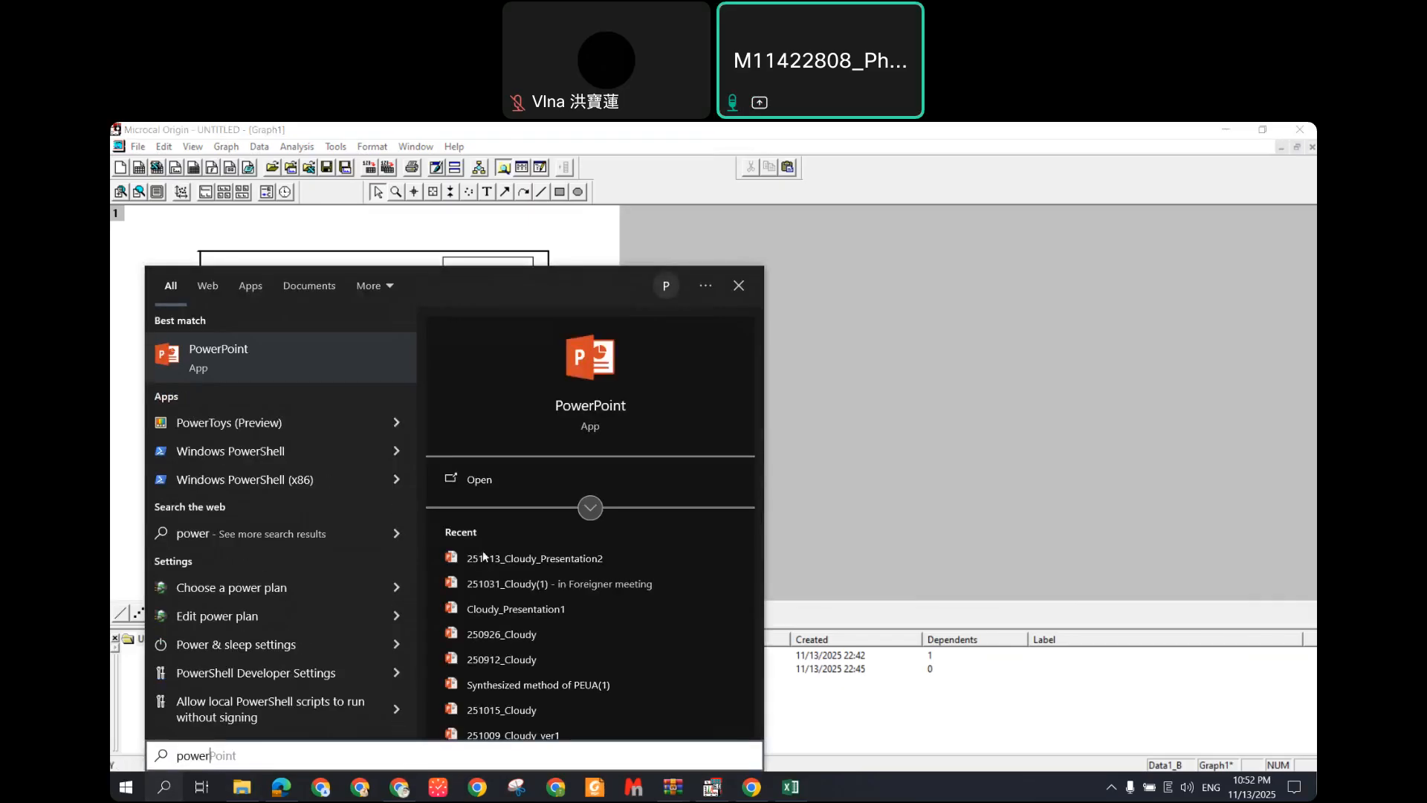
click(345, 348)
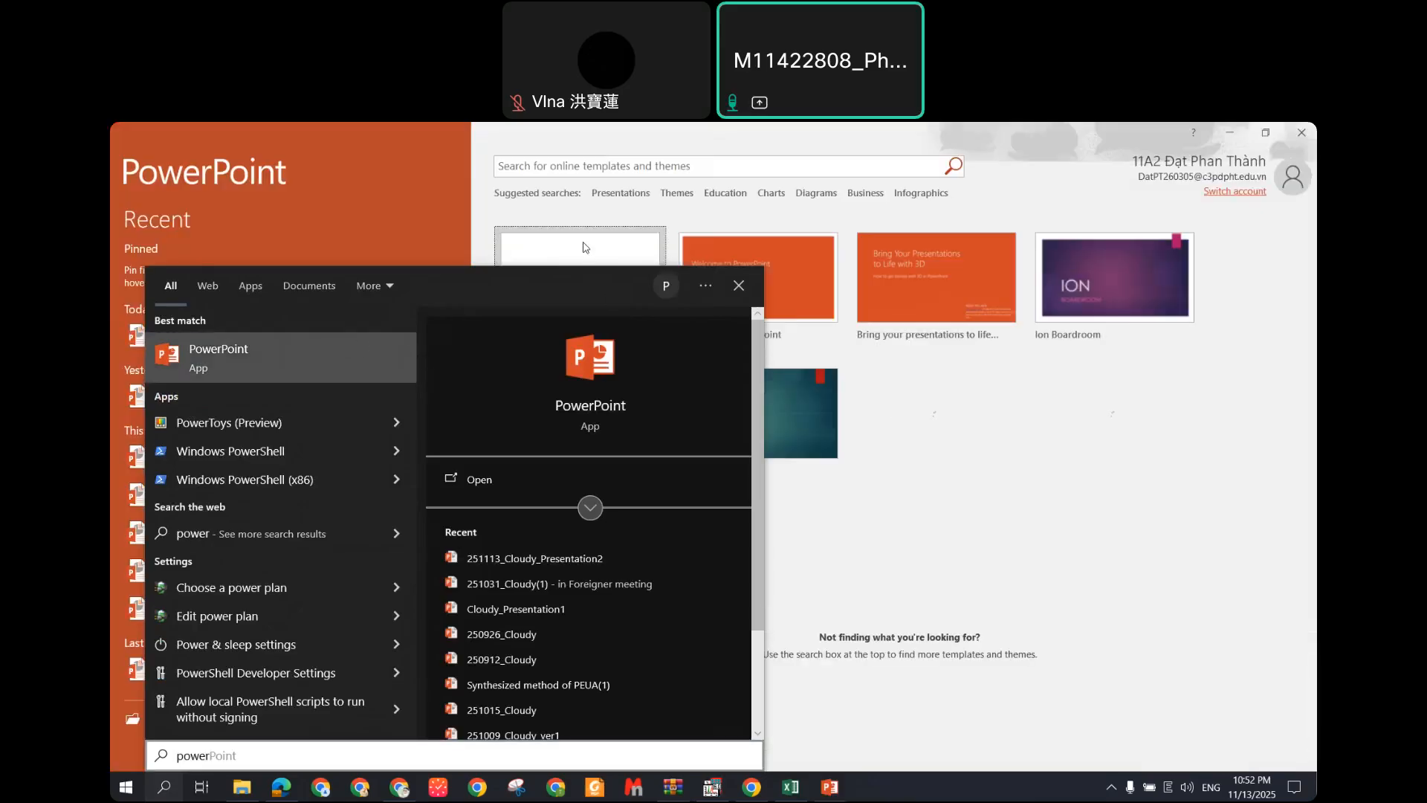
click(587, 257)
click(248, 227)
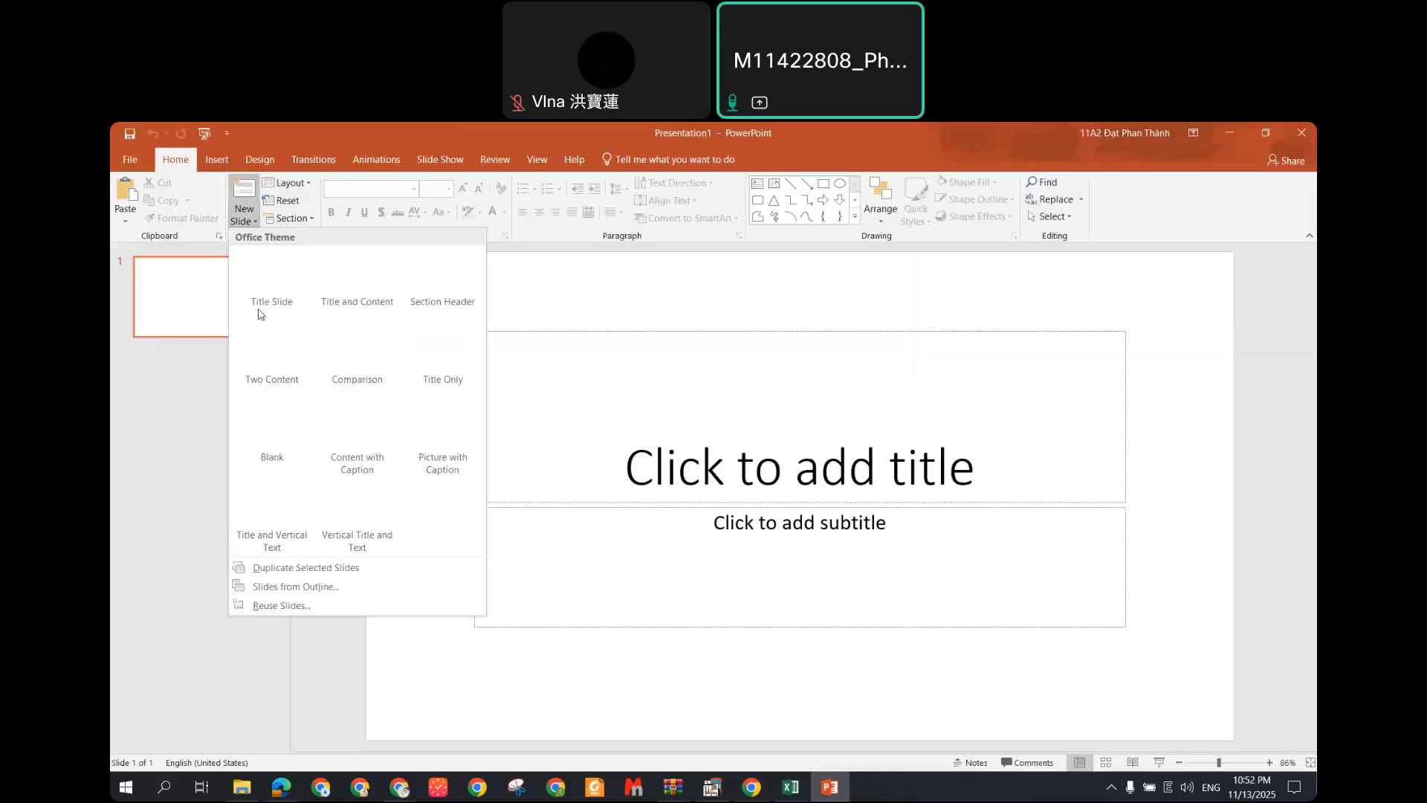
click(272, 453)
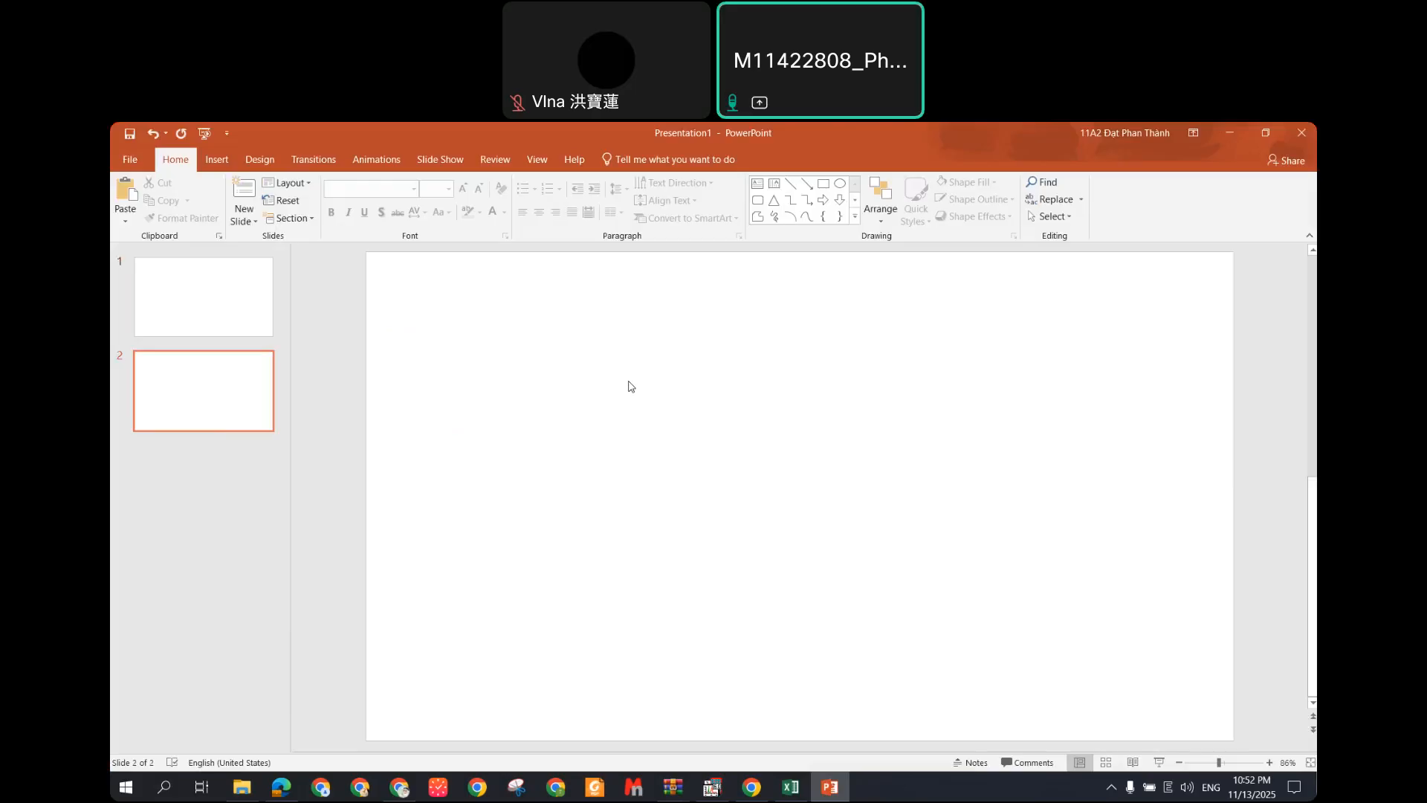
Step: Paste the FTIR graph onto slide 2 and enlarge it to fill most of the slide
right_click(628, 386)
click(563, 408)
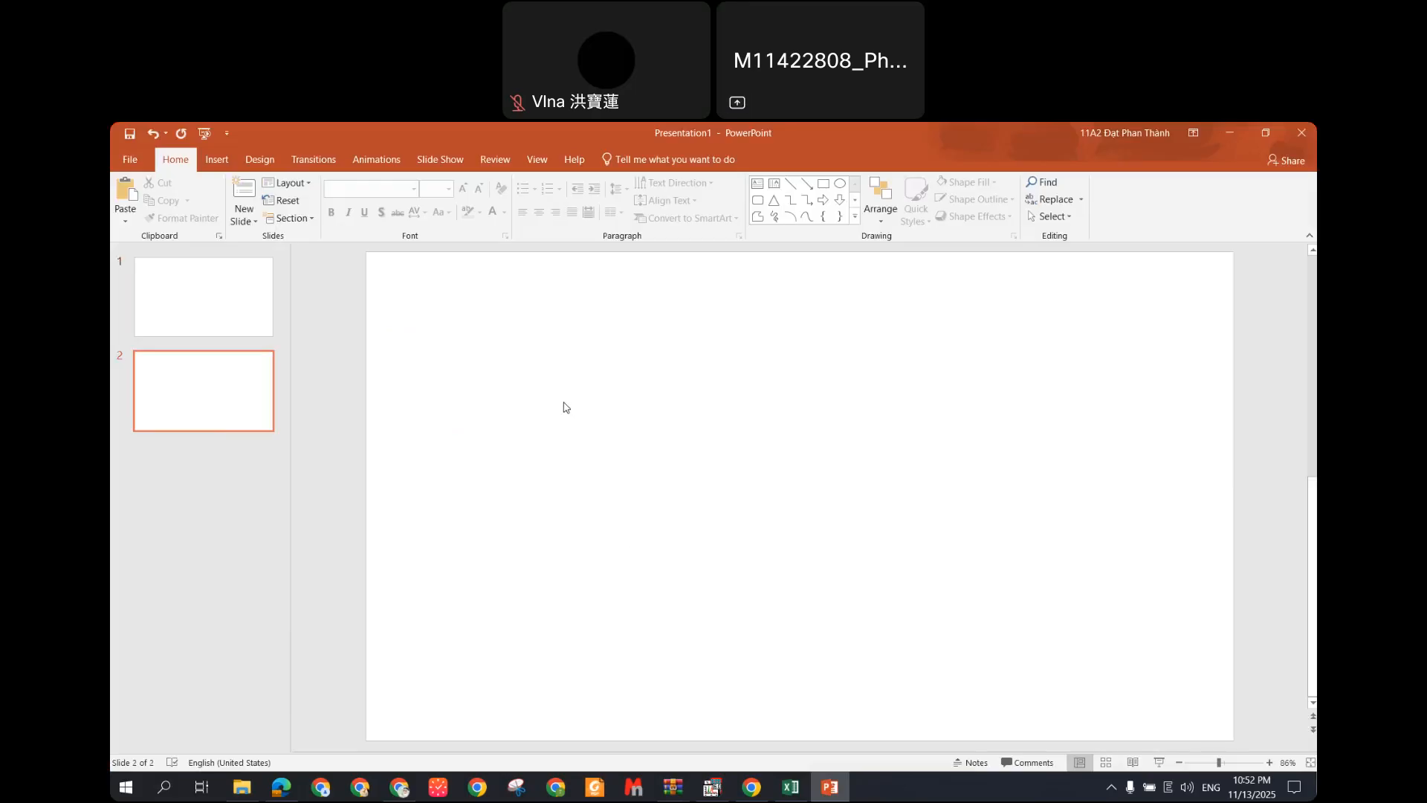
key(ctrl+v)
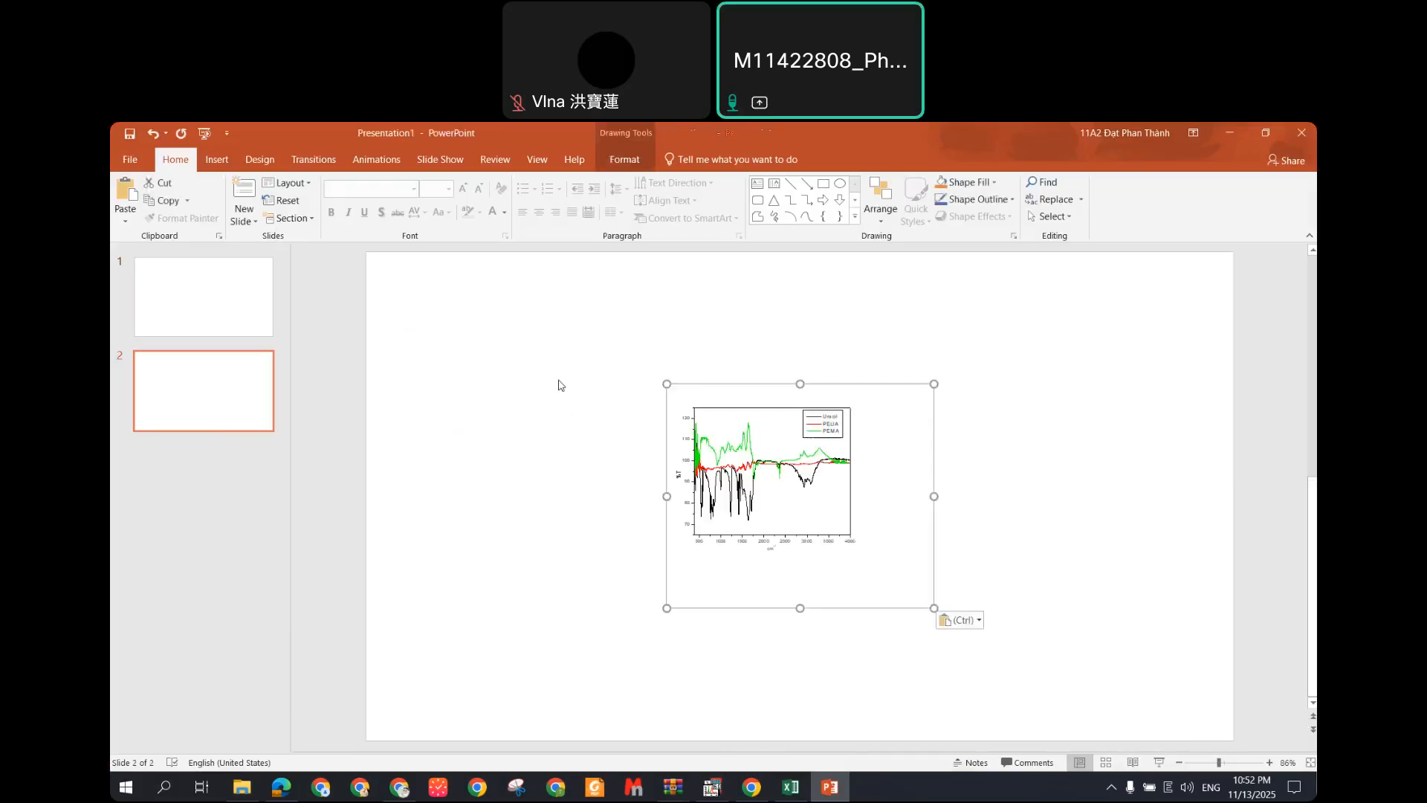
drag(824, 474, 660, 399)
mouse_move(763, 529)
mouse_down()
mouse_move(786, 542)
mouse_move(758, 521)
mouse_up()
drag(935, 639, 1009, 732)
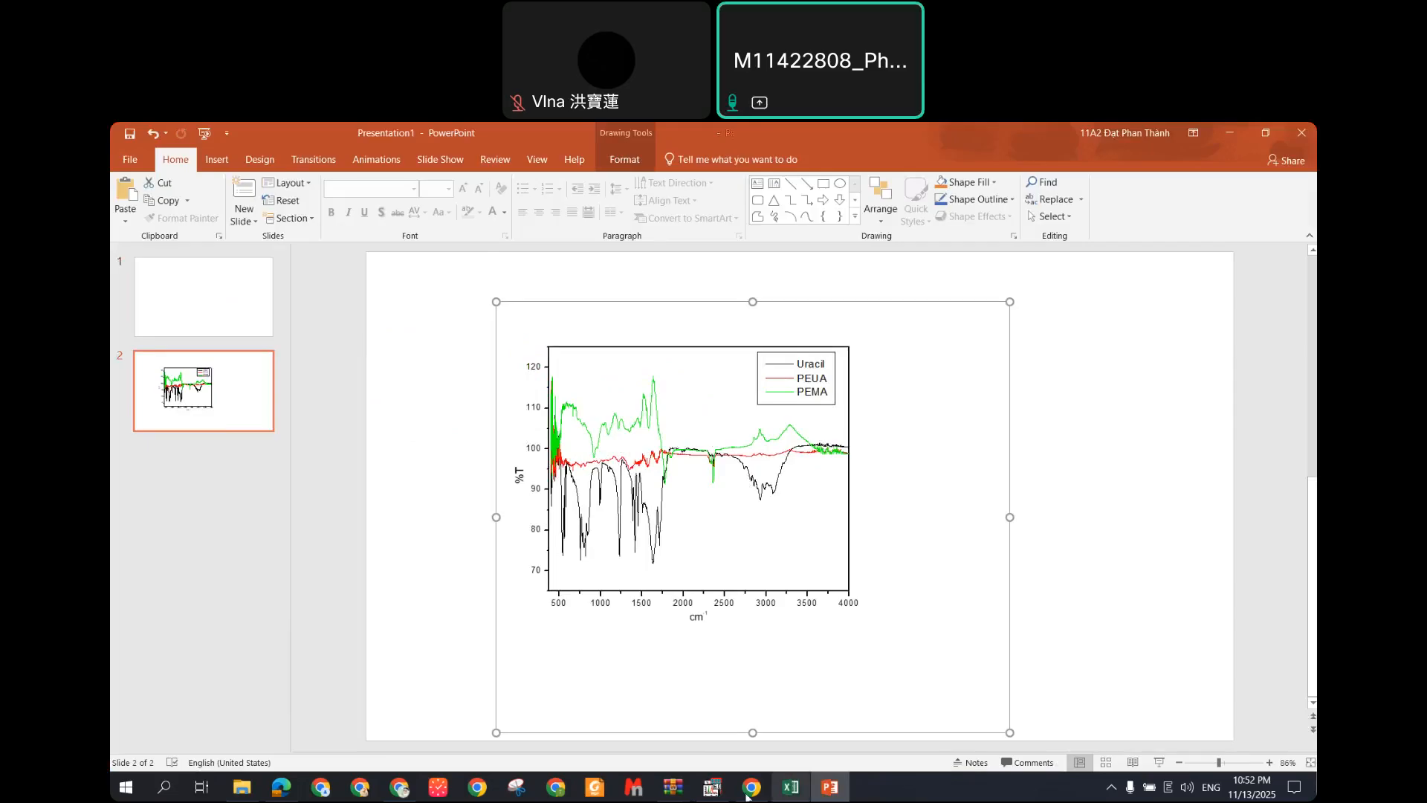
mouse_move(720, 790)
Step: Start saving the Origin project and browse to E:\FTIR - Processed\FTIR 20251113
key(alt+Tab)
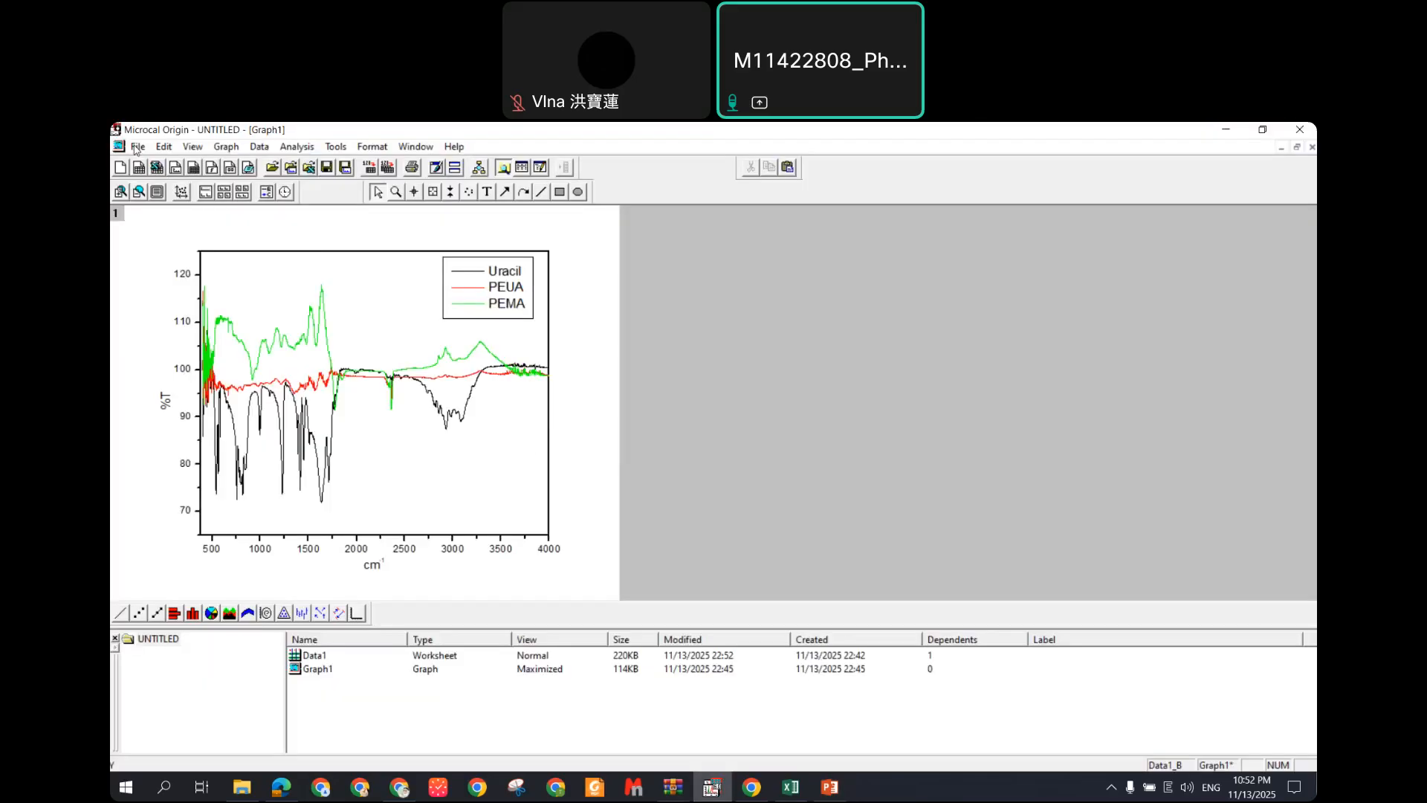
click(138, 146)
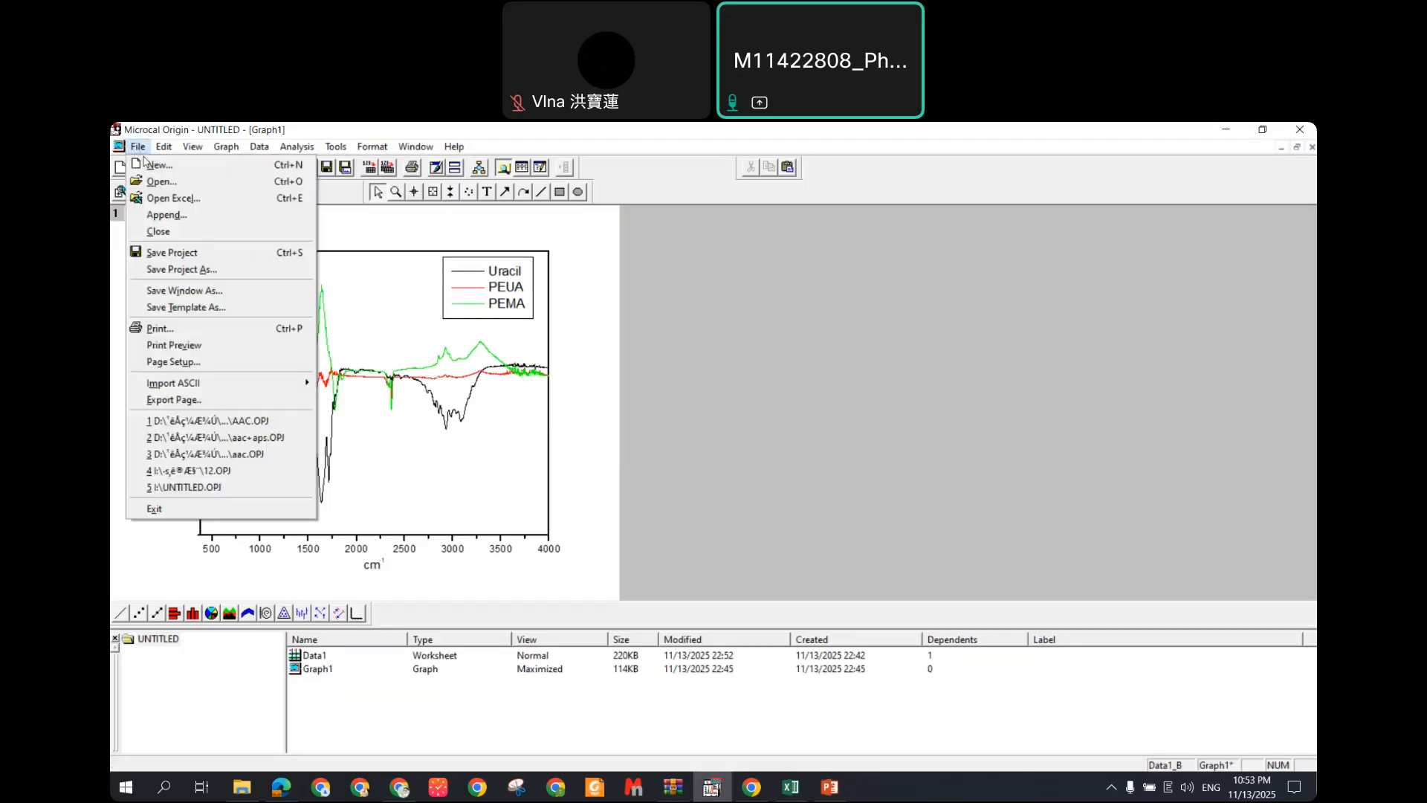
click(201, 254)
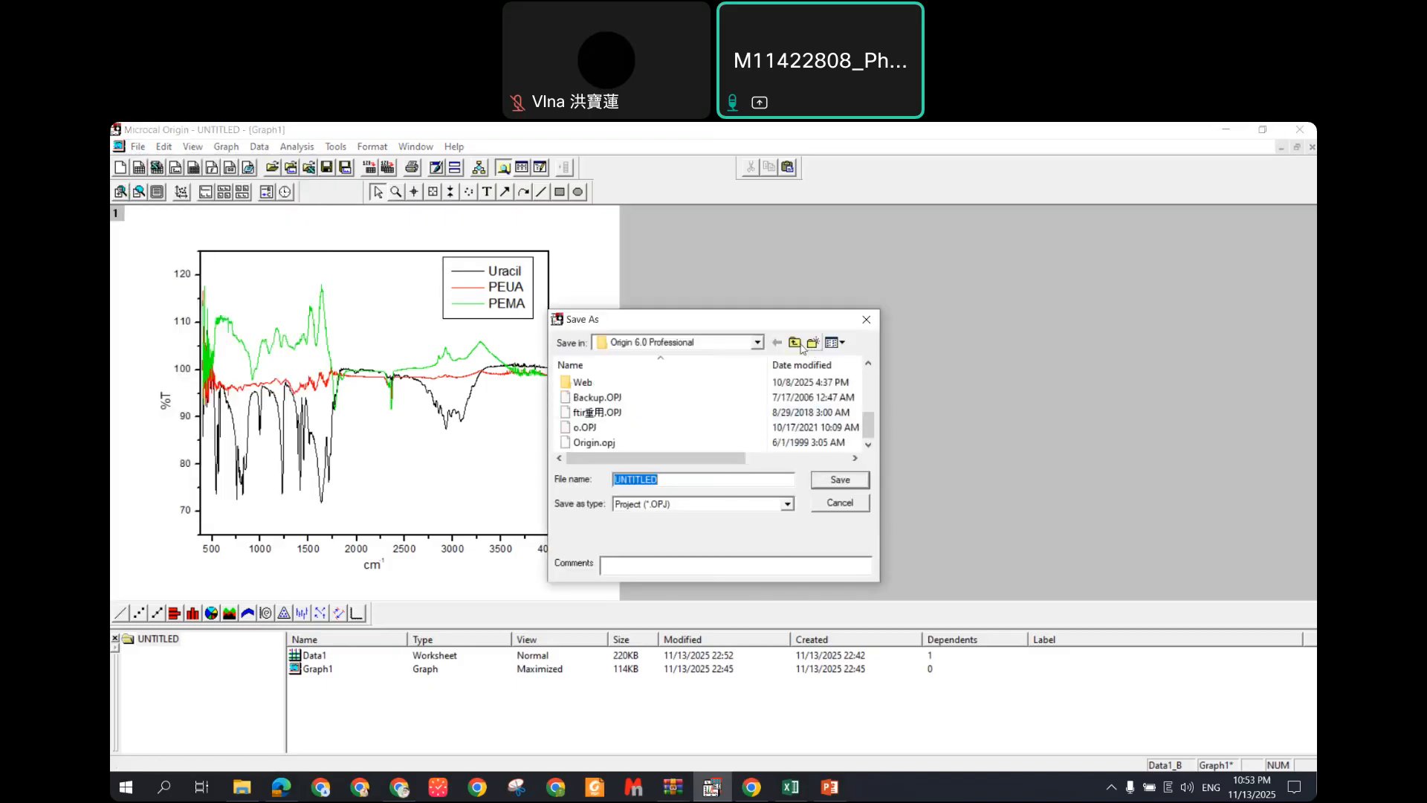
click(793, 342)
click(794, 343)
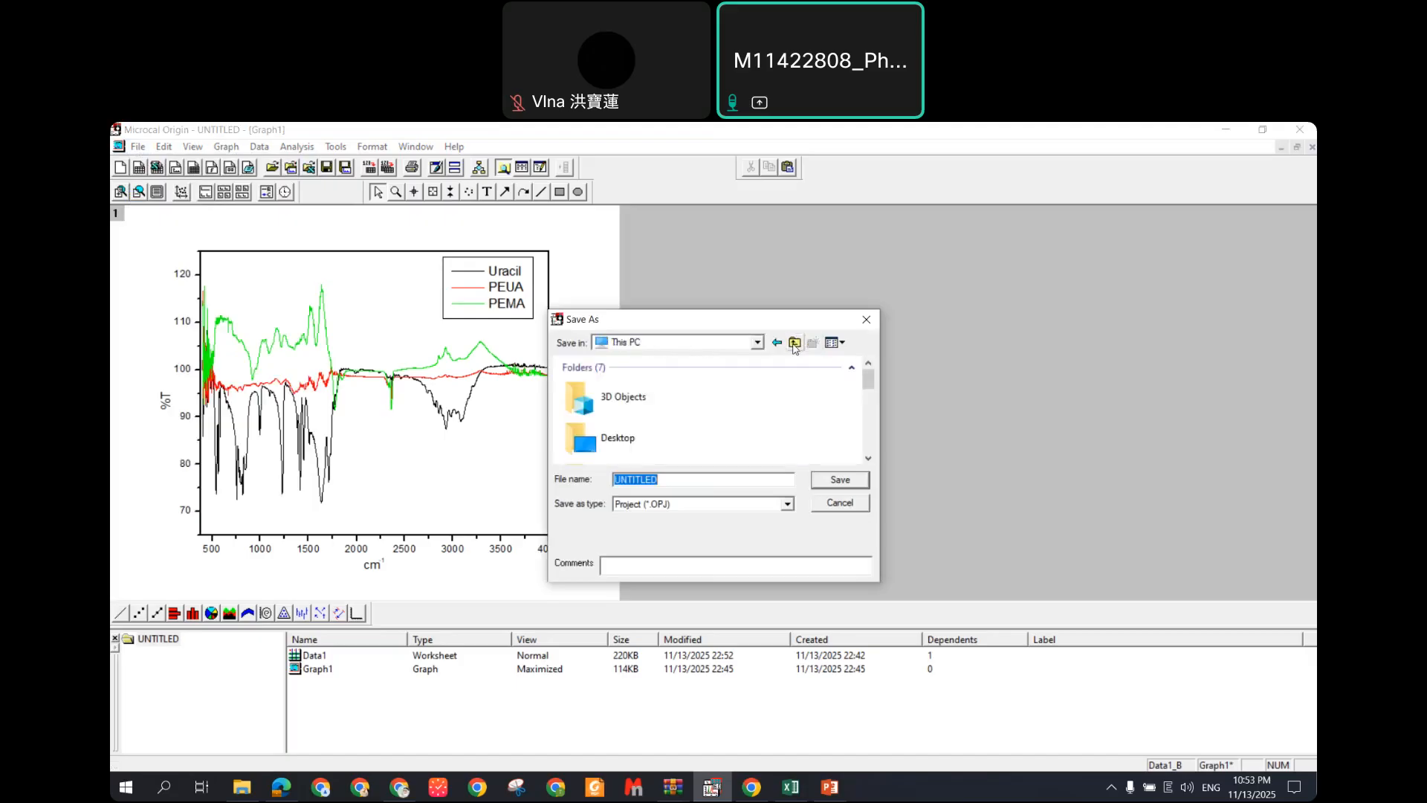
scroll(806, 417, down, 5)
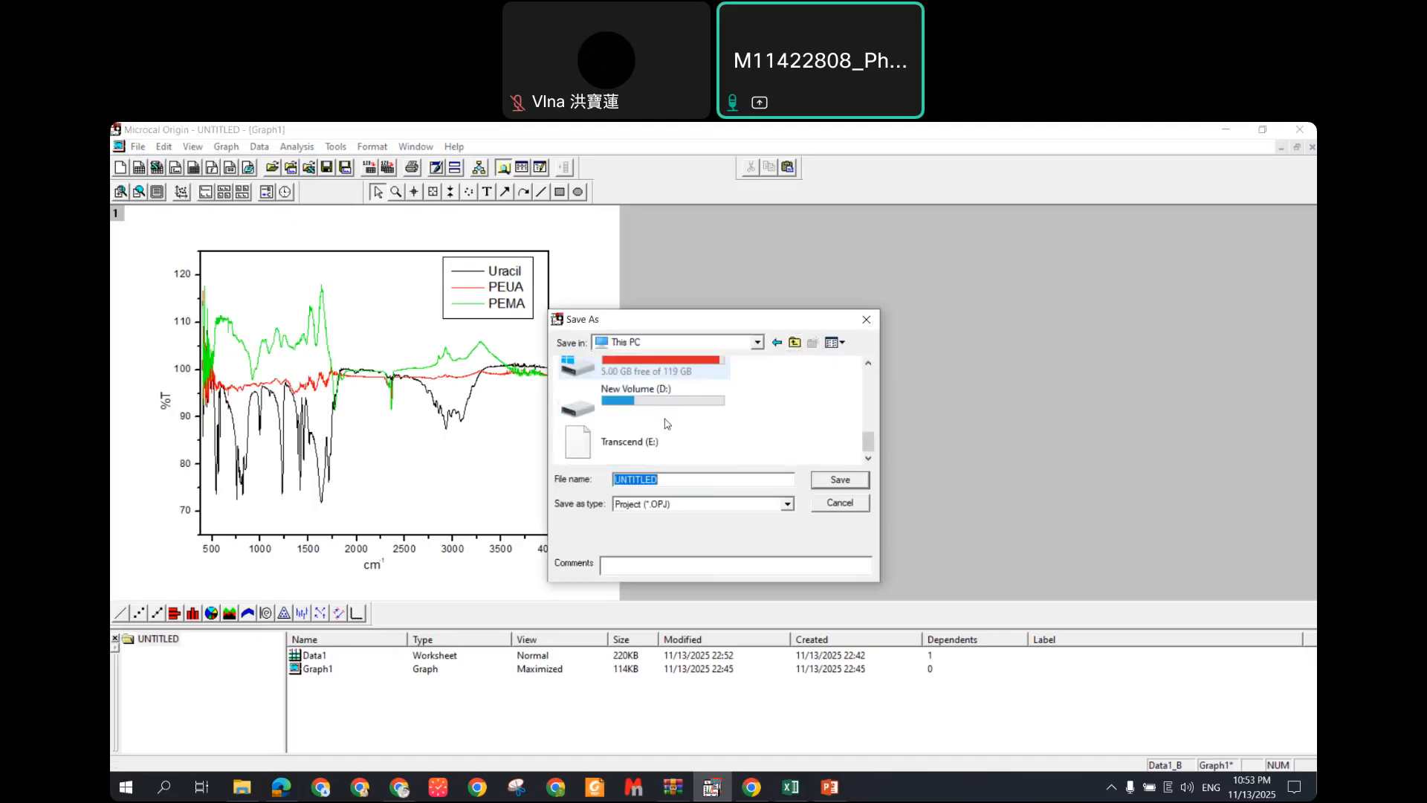
double_click(653, 436)
scroll(639, 428, down, 1)
click(630, 429)
double_click(630, 429)
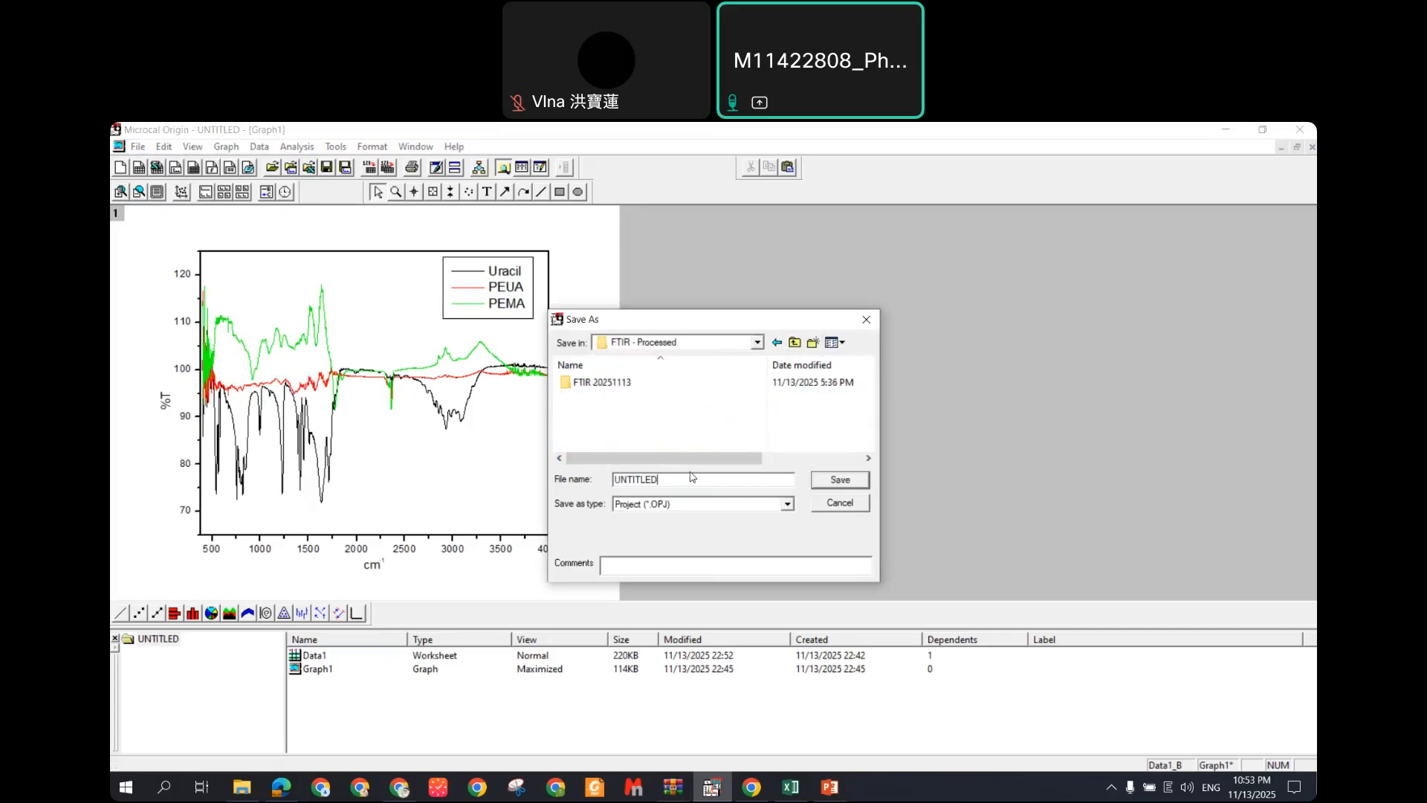
click(624, 382)
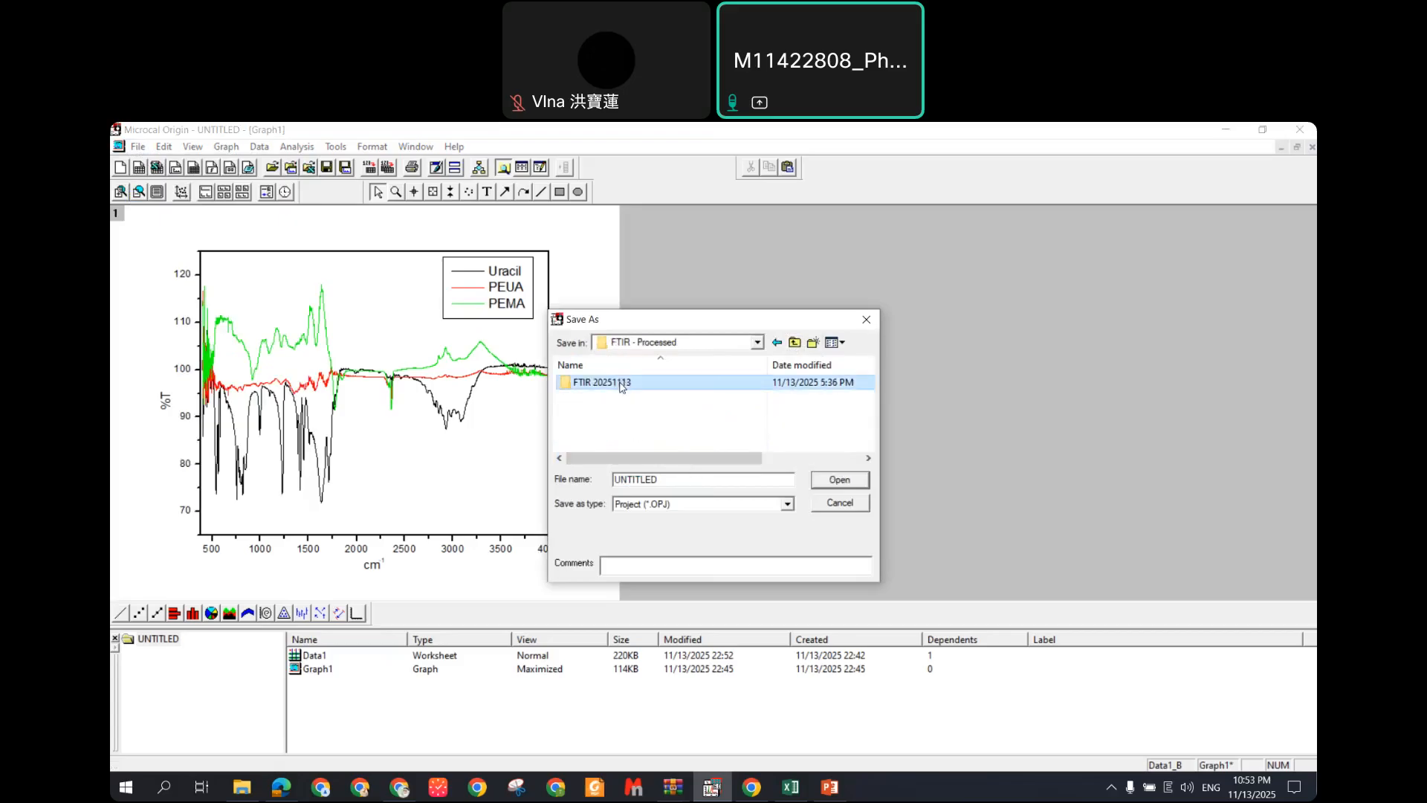
Step: Replace the file name with 'FTIR 20251113', keeping the Project (*.OPJ) format
double_click(652, 479)
click(651, 479)
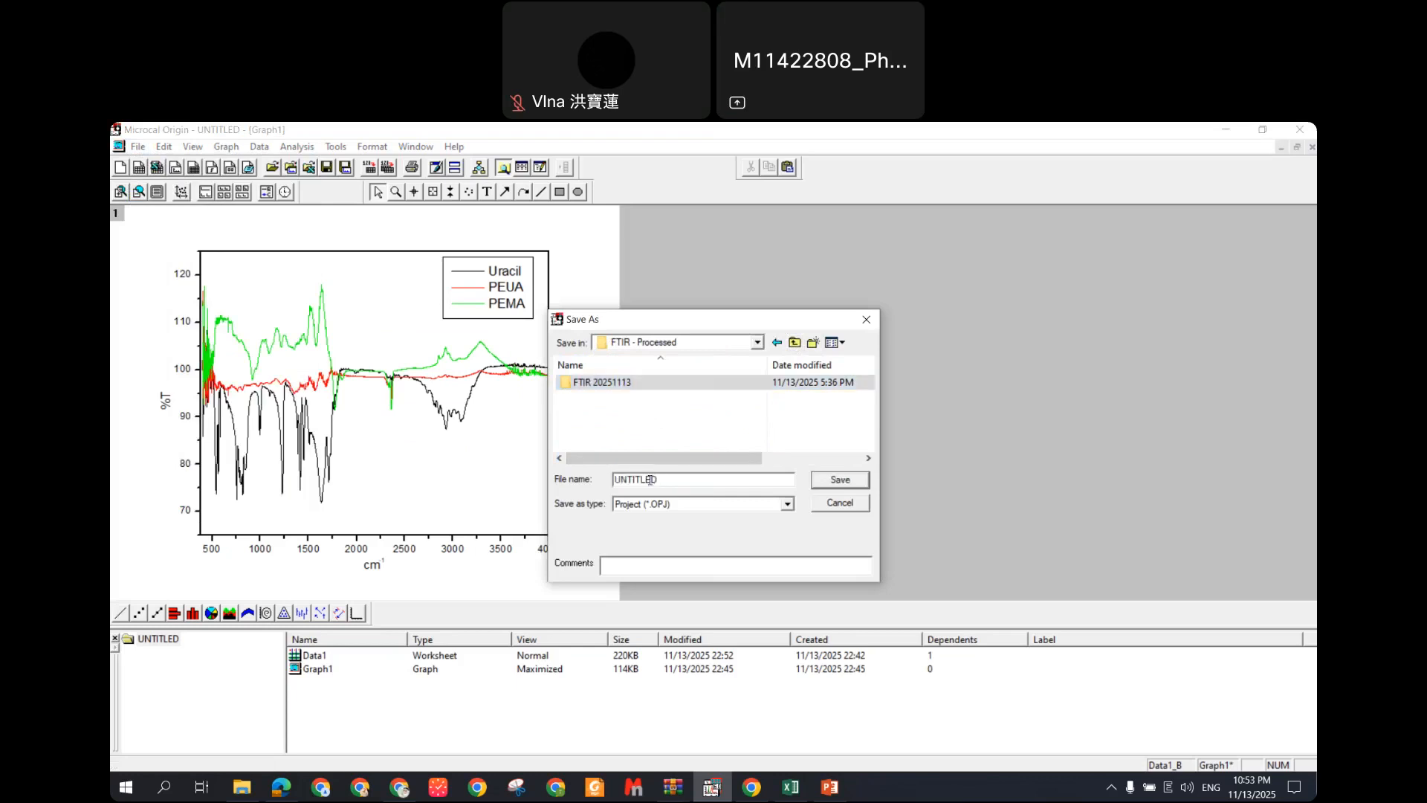
key(ctrl+a)
key(BackSpace)
text(FTIR 20251113)
click(704, 504)
click(711, 517)
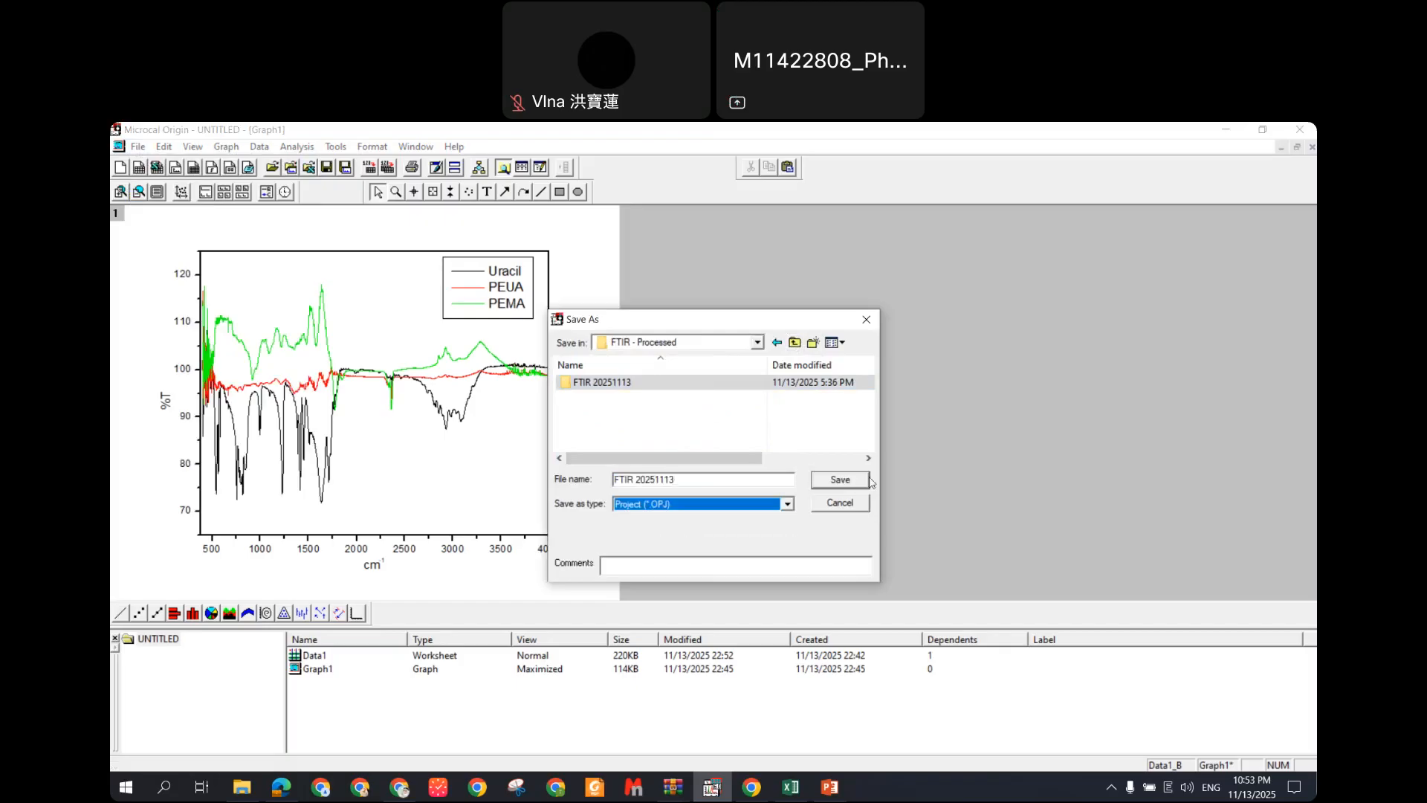
click(786, 503)
click(786, 504)
click(852, 480)
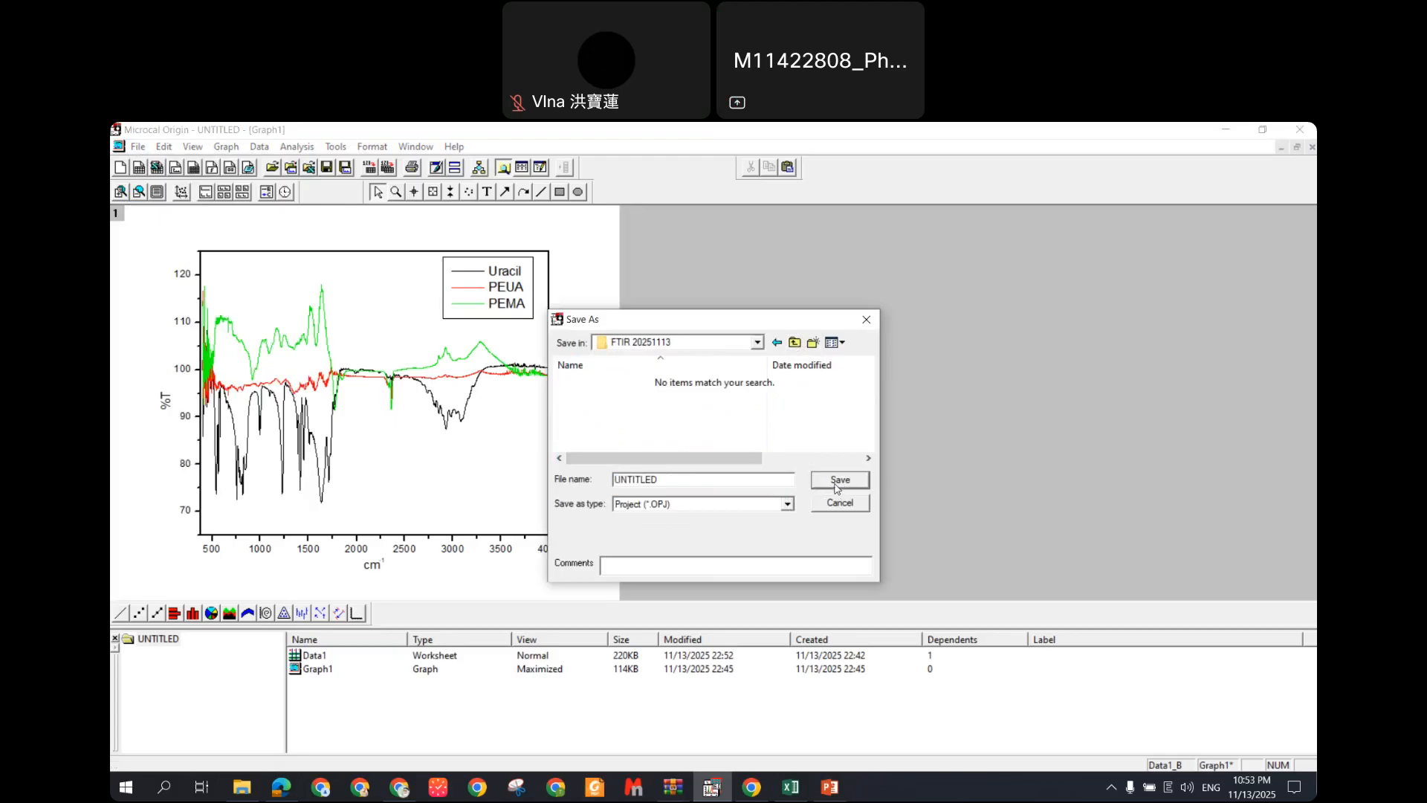
Step: Type '20251113' to enter the FTIR 20251113 folder and save the project there
click(794, 342)
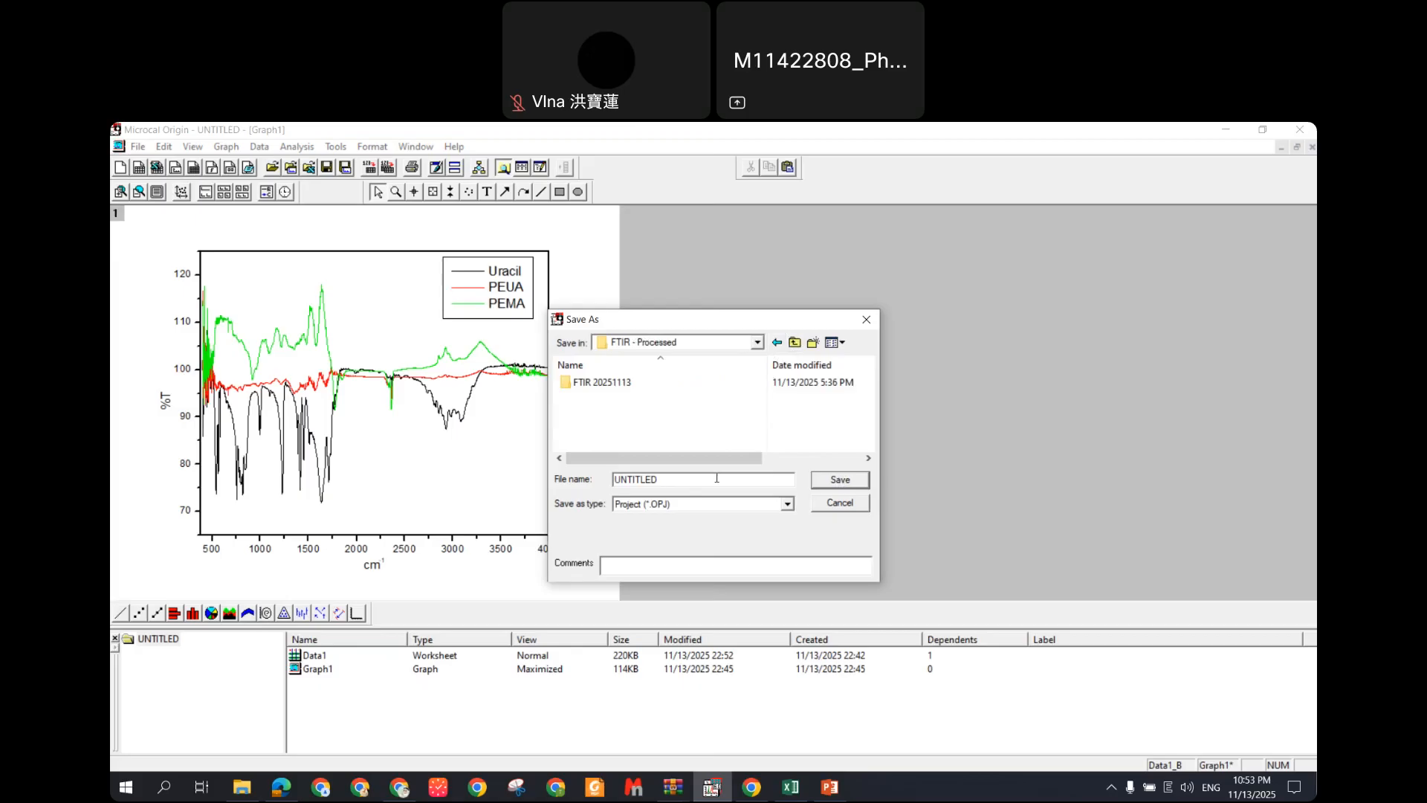
key(BackSpace)
key(BackSpace)
key(BackSpace)
key(BackSpace)
key(BackSpace)
key(BackSpace)
key(BackSpace)
text(fti)
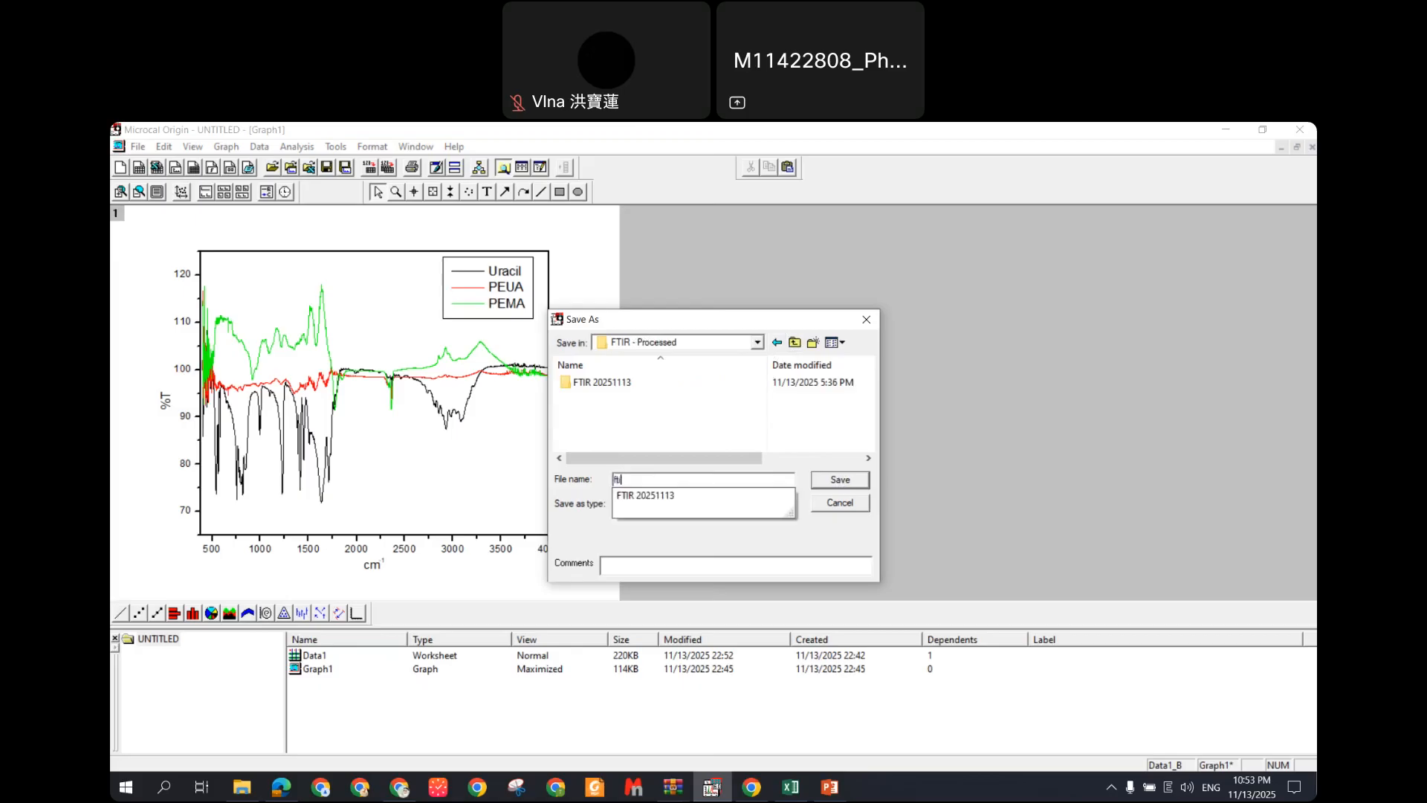
key(BackSpace)
text(FTIR202)
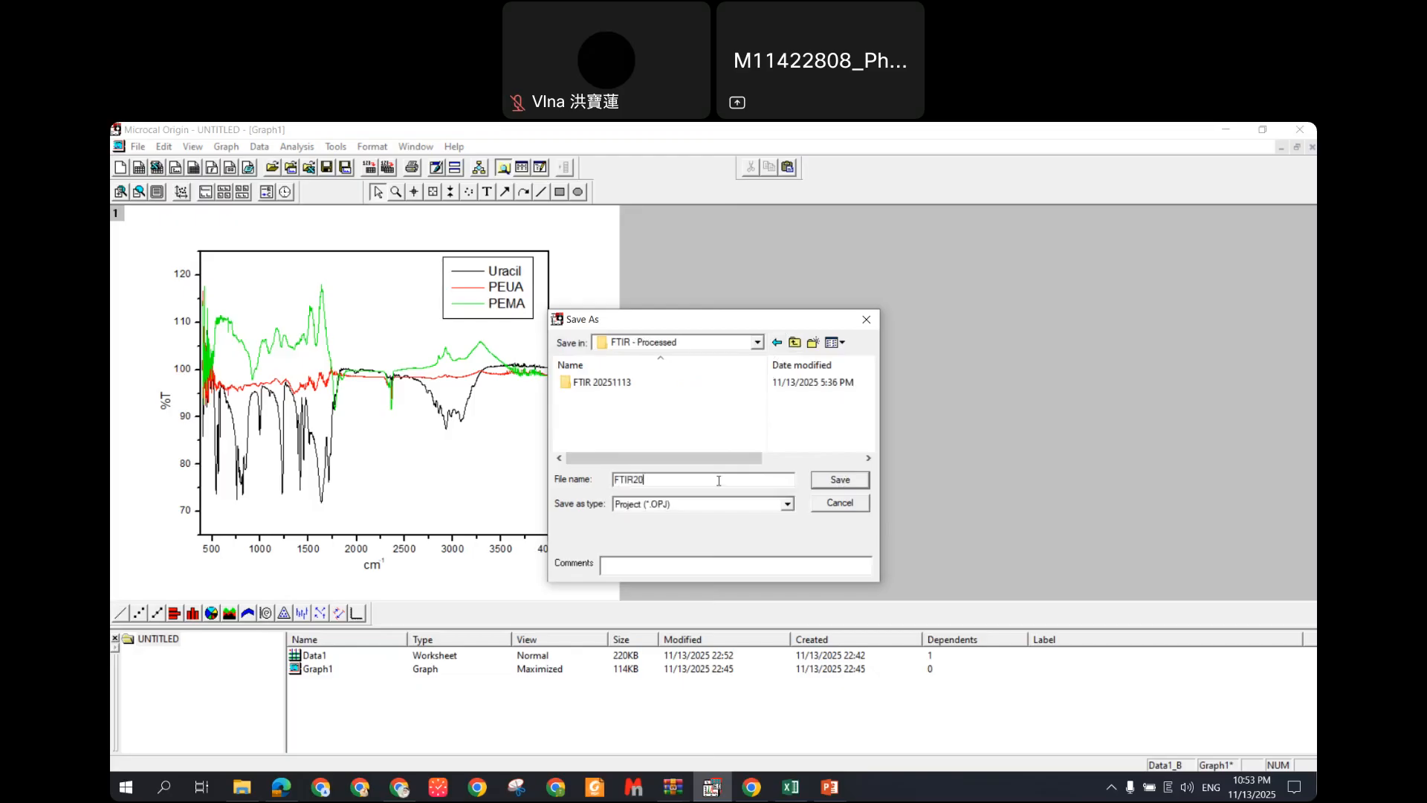
key(BackSpace)
key(BackSpace)
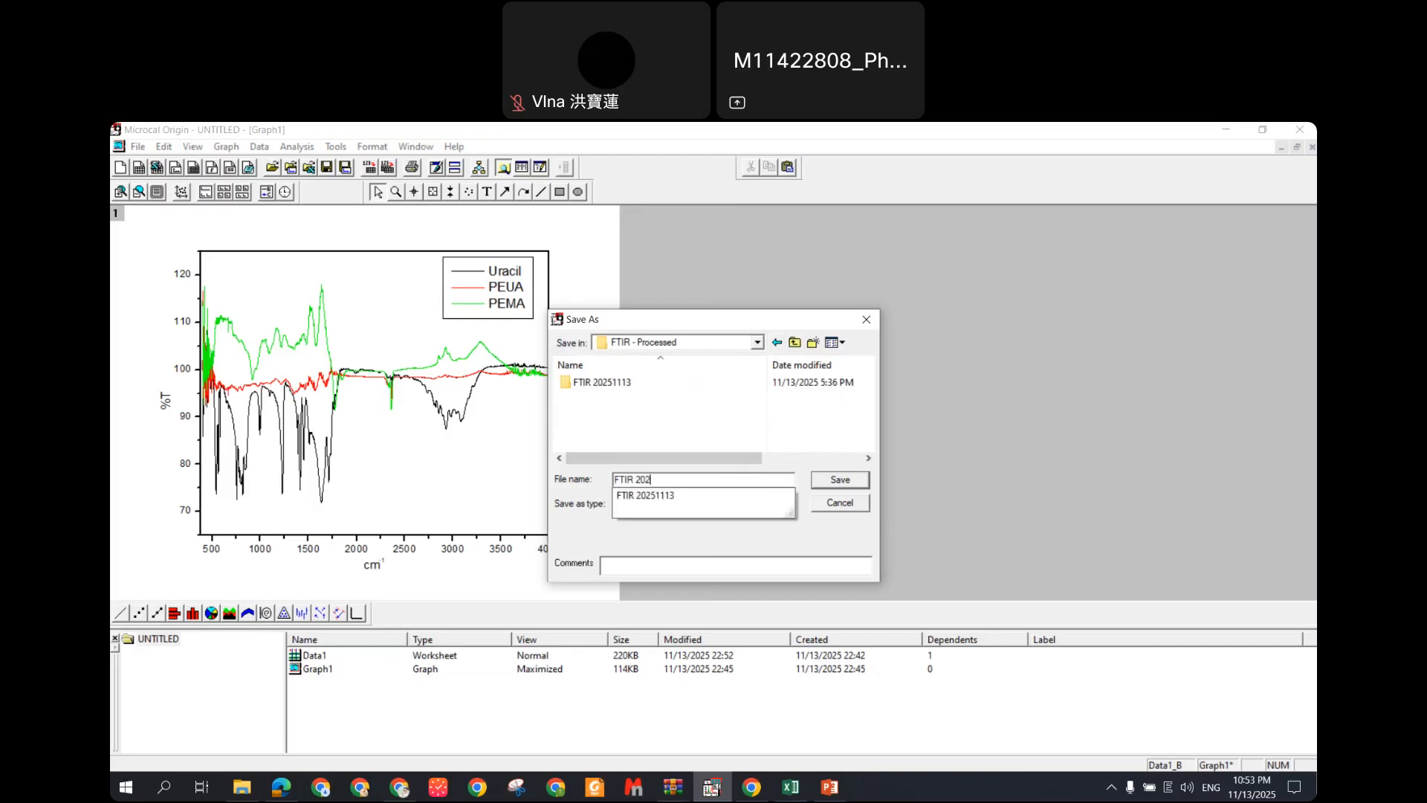
text(20251113)
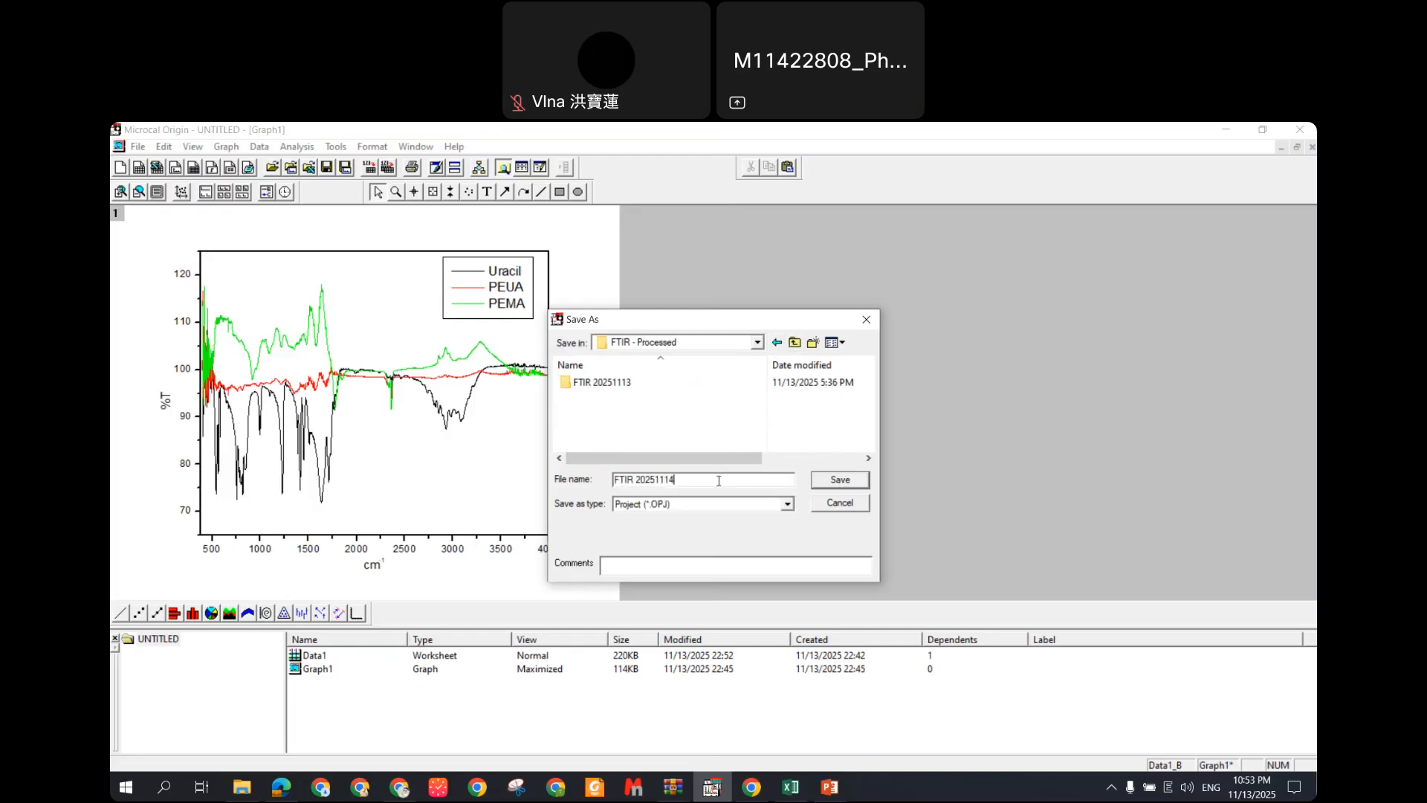
click(849, 484)
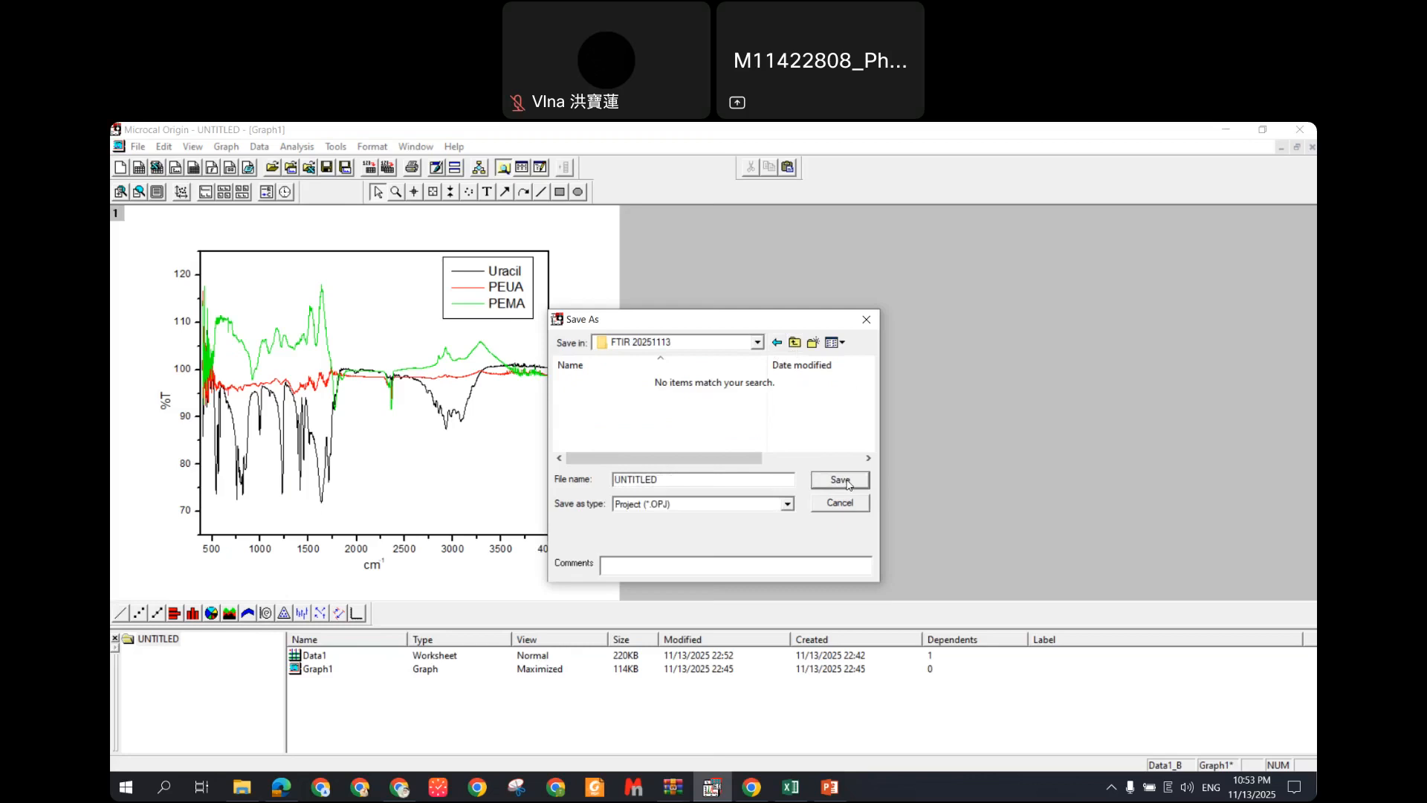
click(847, 481)
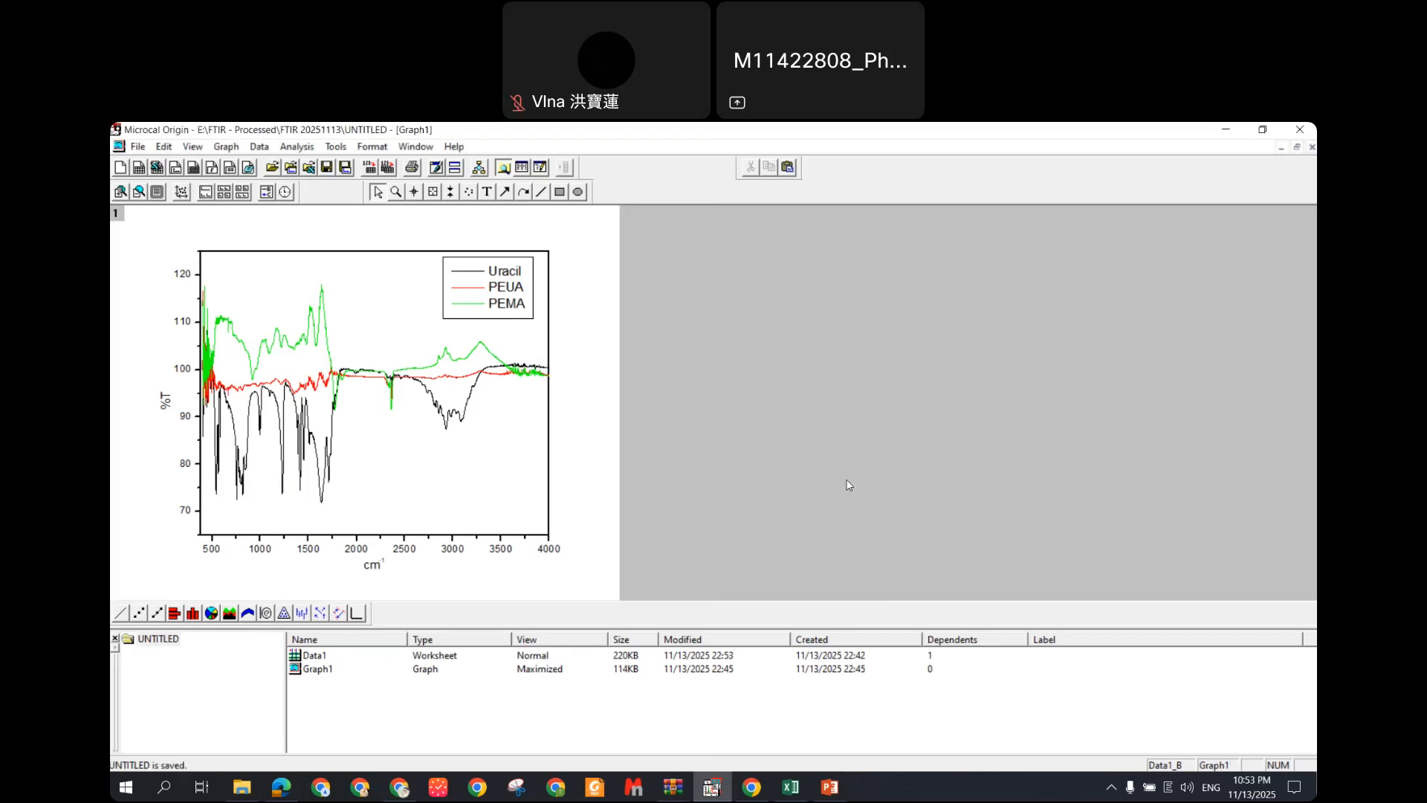
Step: Bring the Origin graph forward and open Plot Details for the three FTIR curves
click(136, 147)
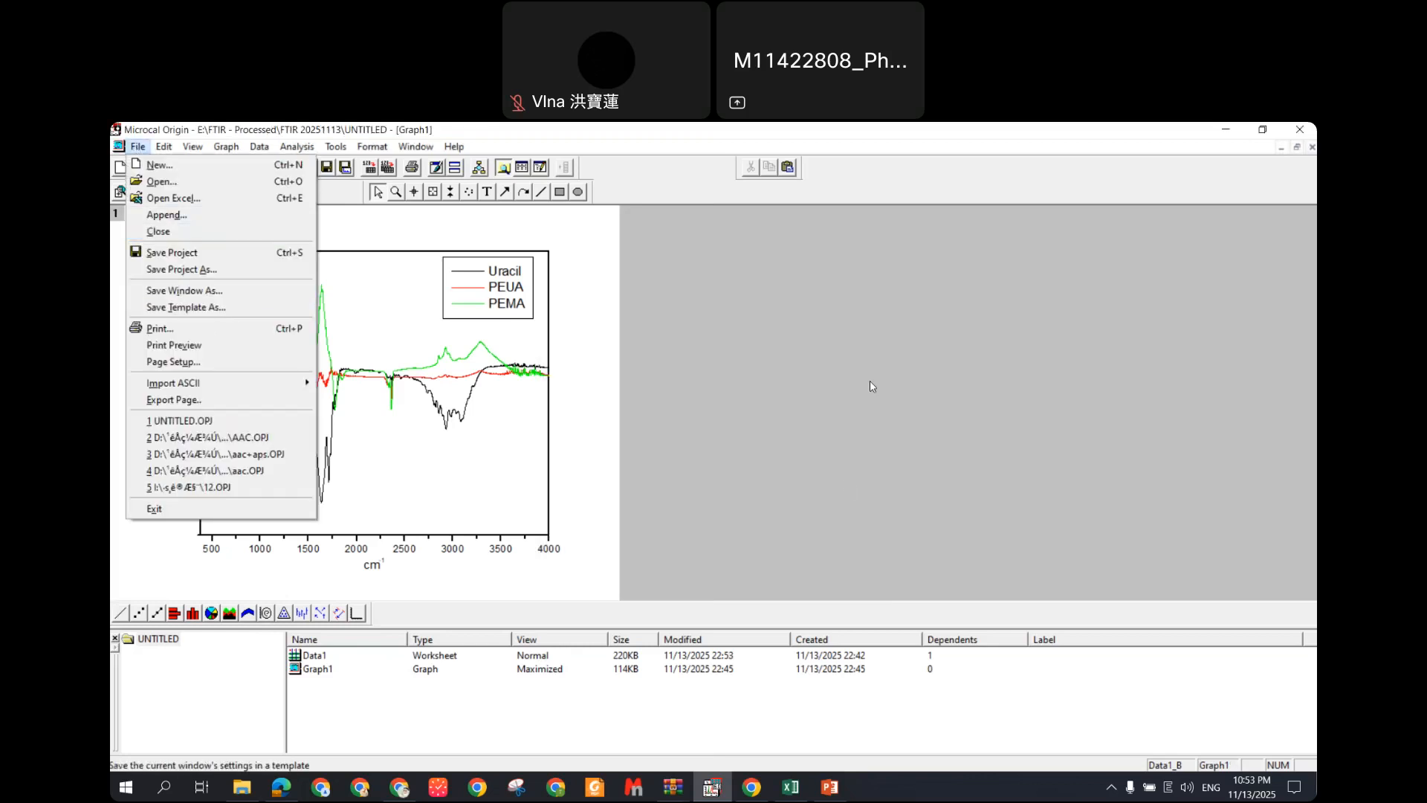
click(835, 400)
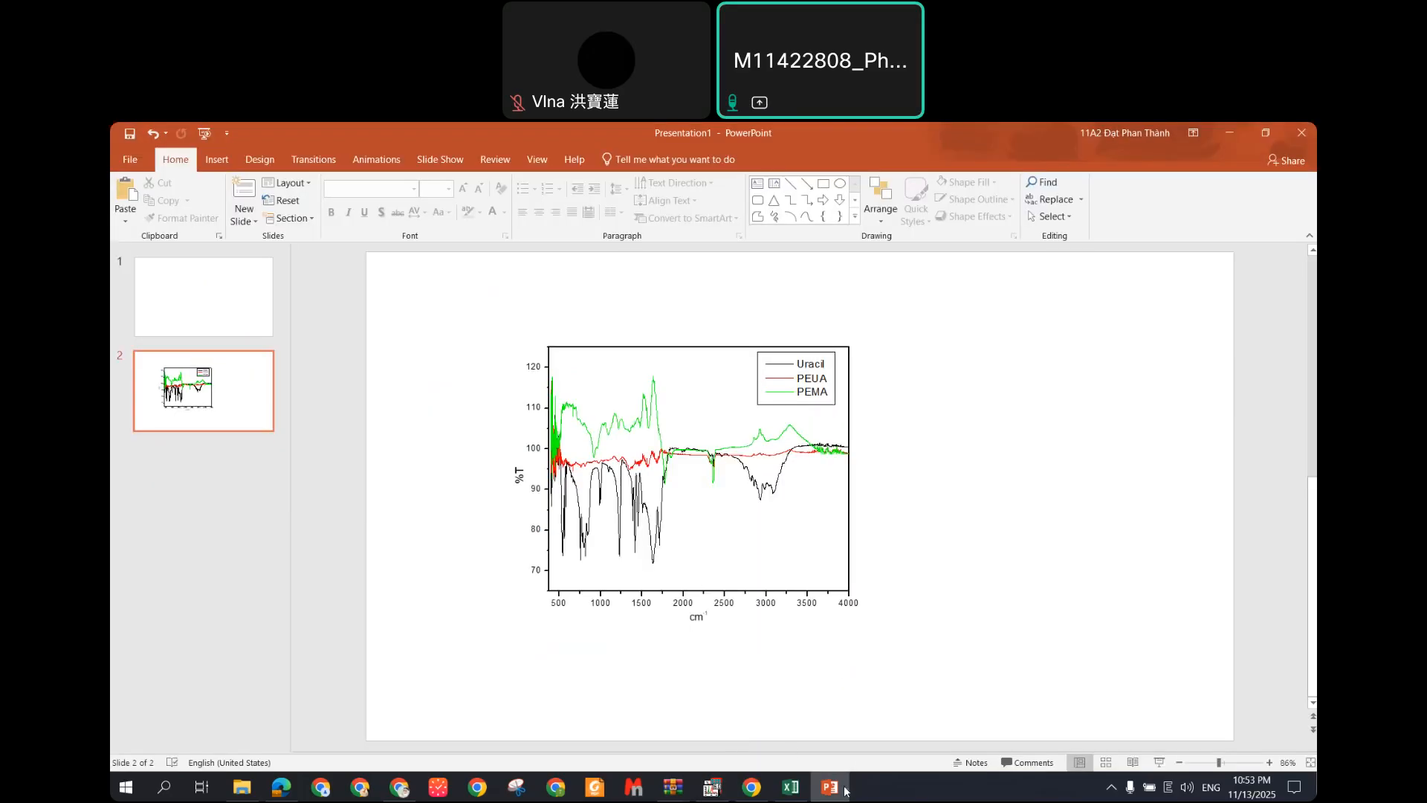
key(alt+Tab)
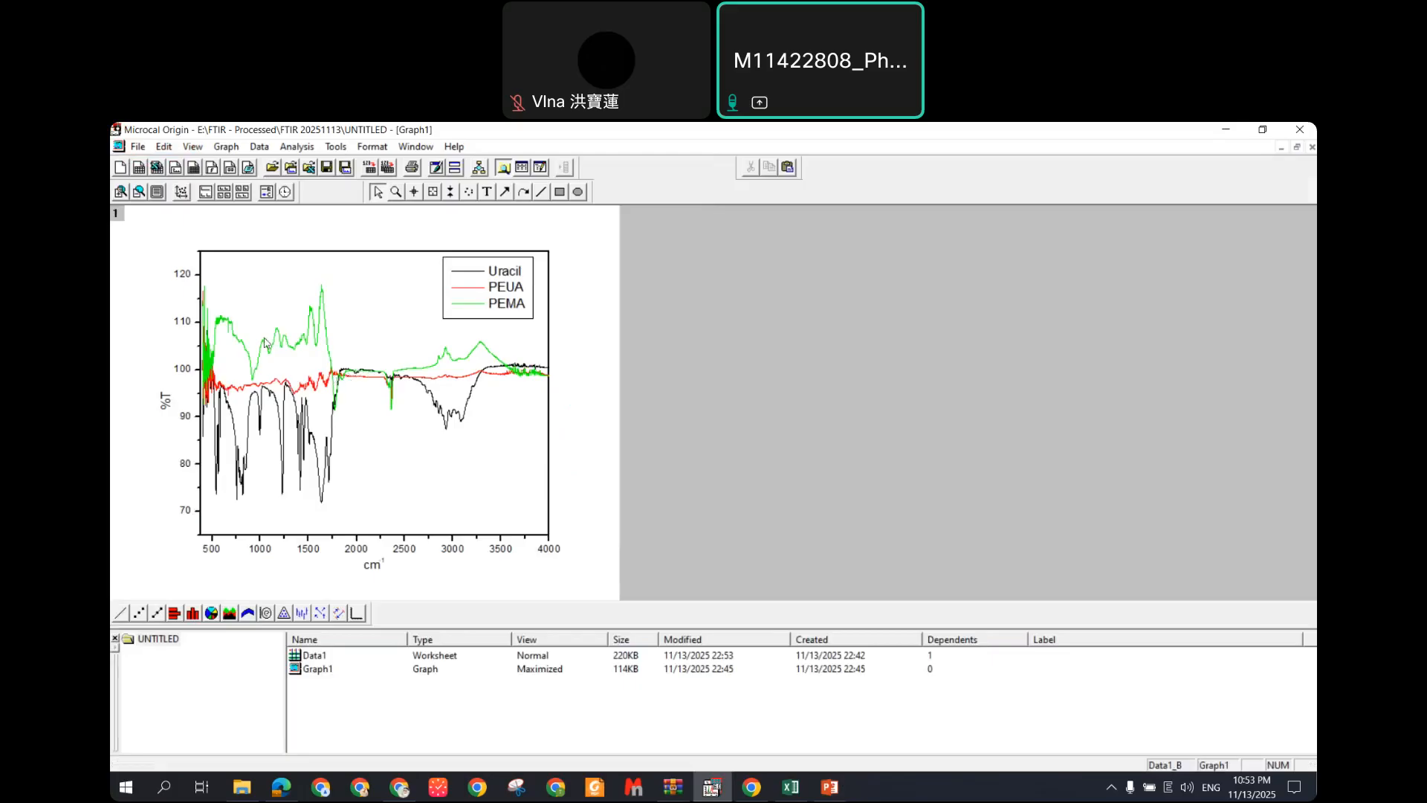
click(381, 410)
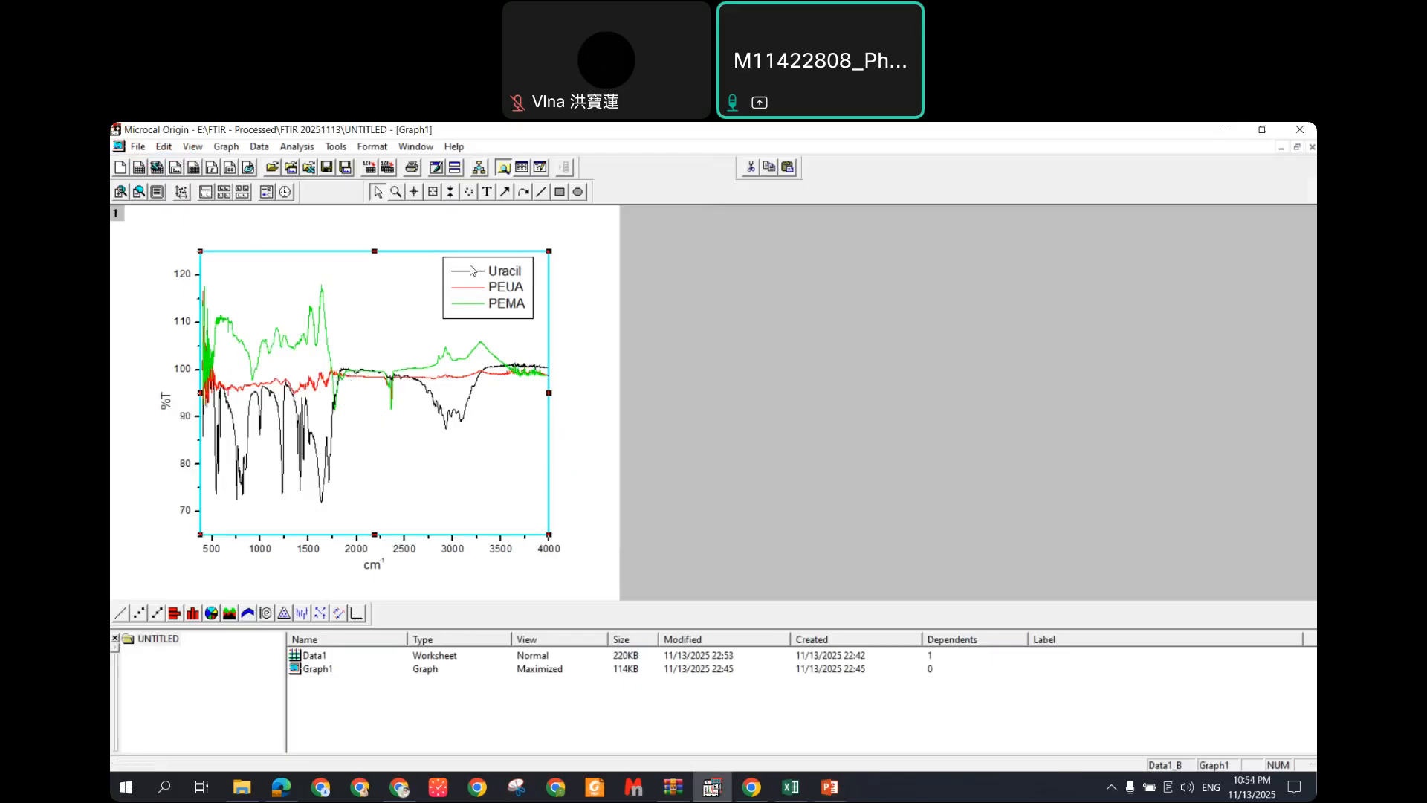
click(808, 372)
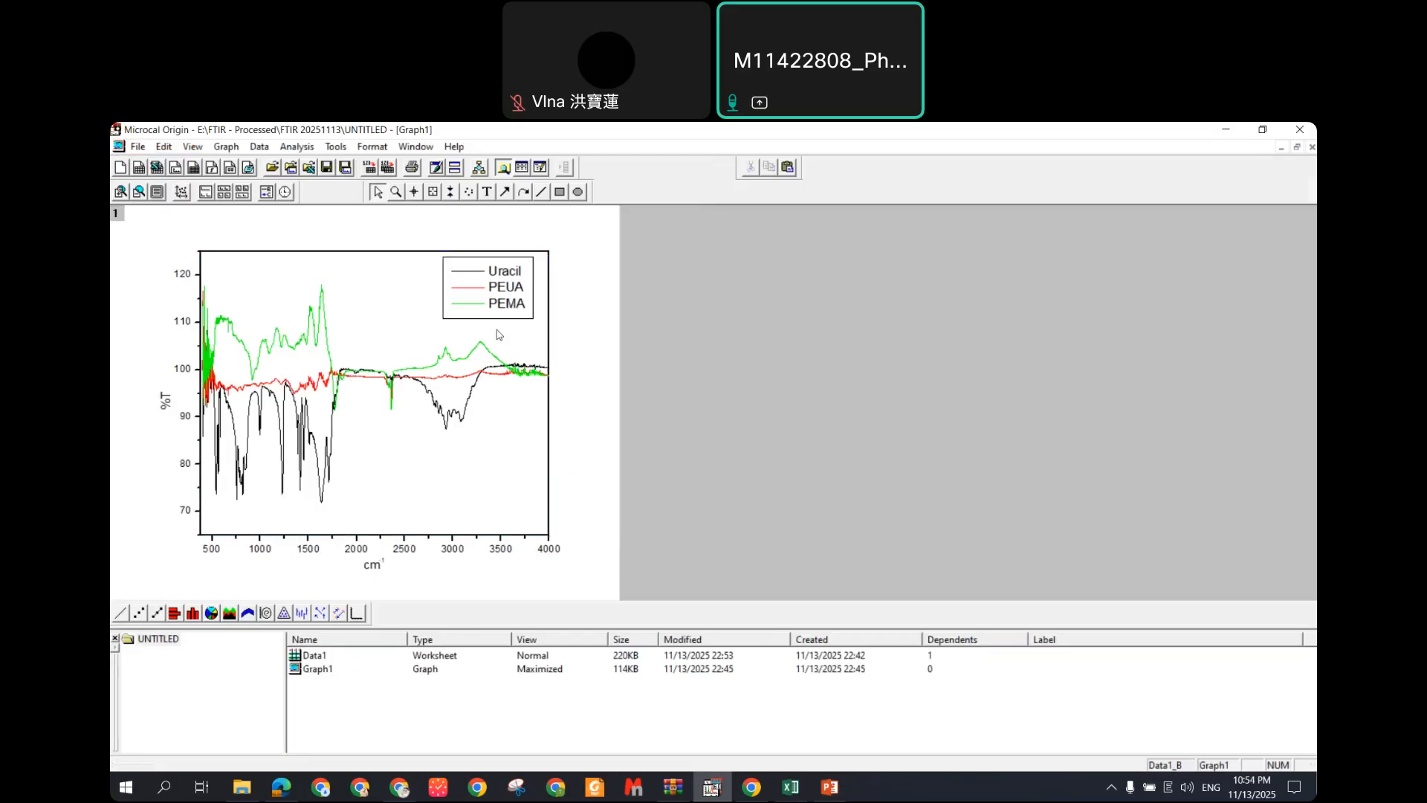
double_click(477, 388)
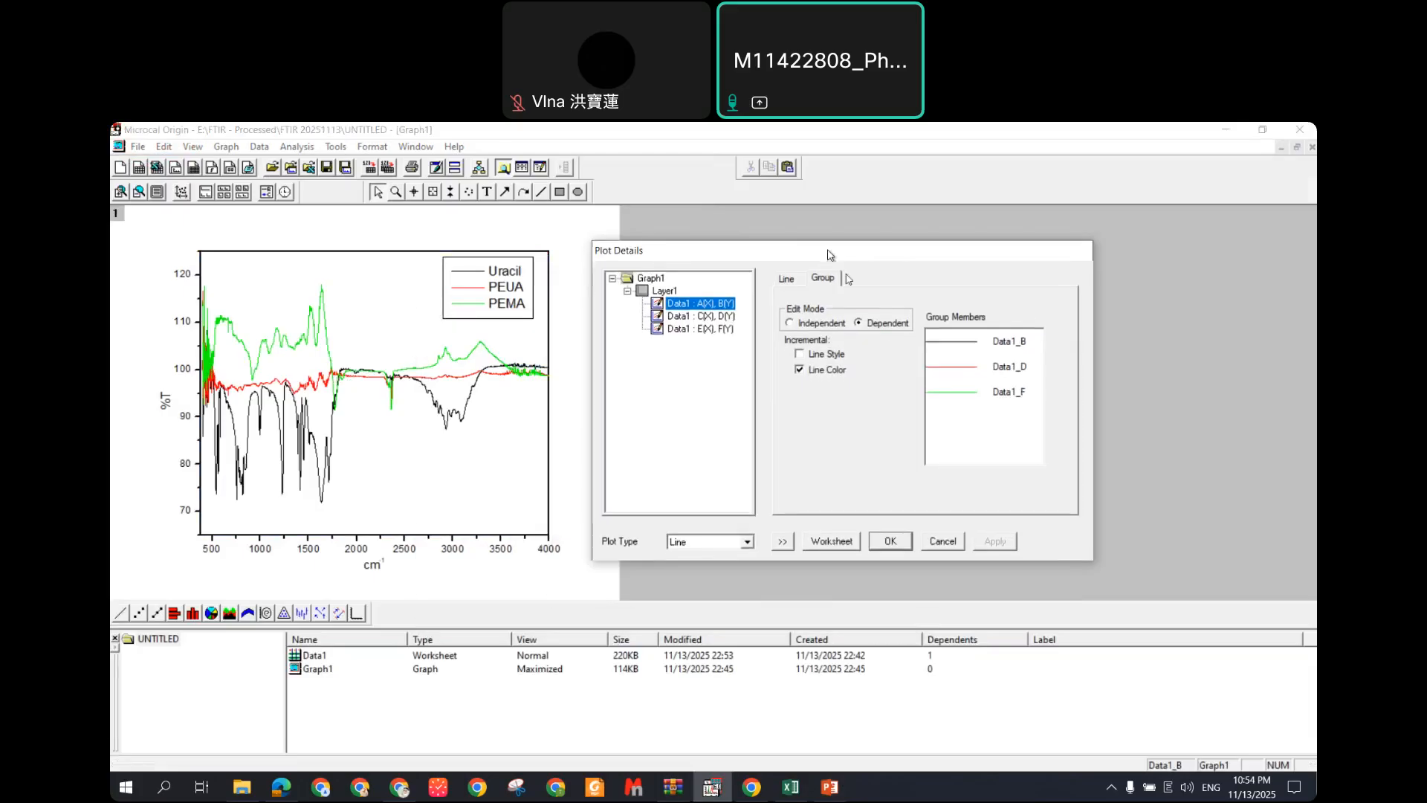
Step: Check the Uracil curve's colour, keep it black, and close Plot Details unchanged
click(792, 281)
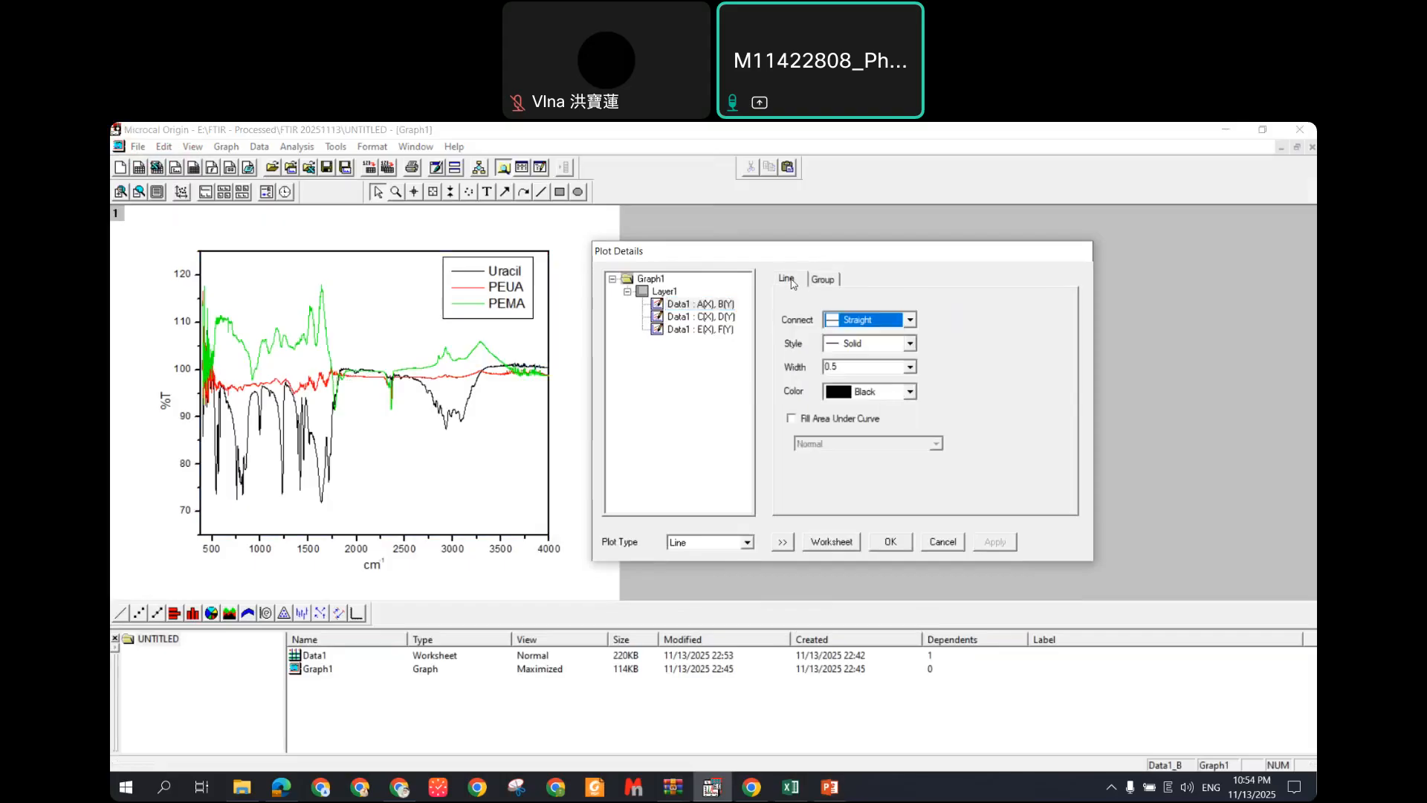
click(910, 392)
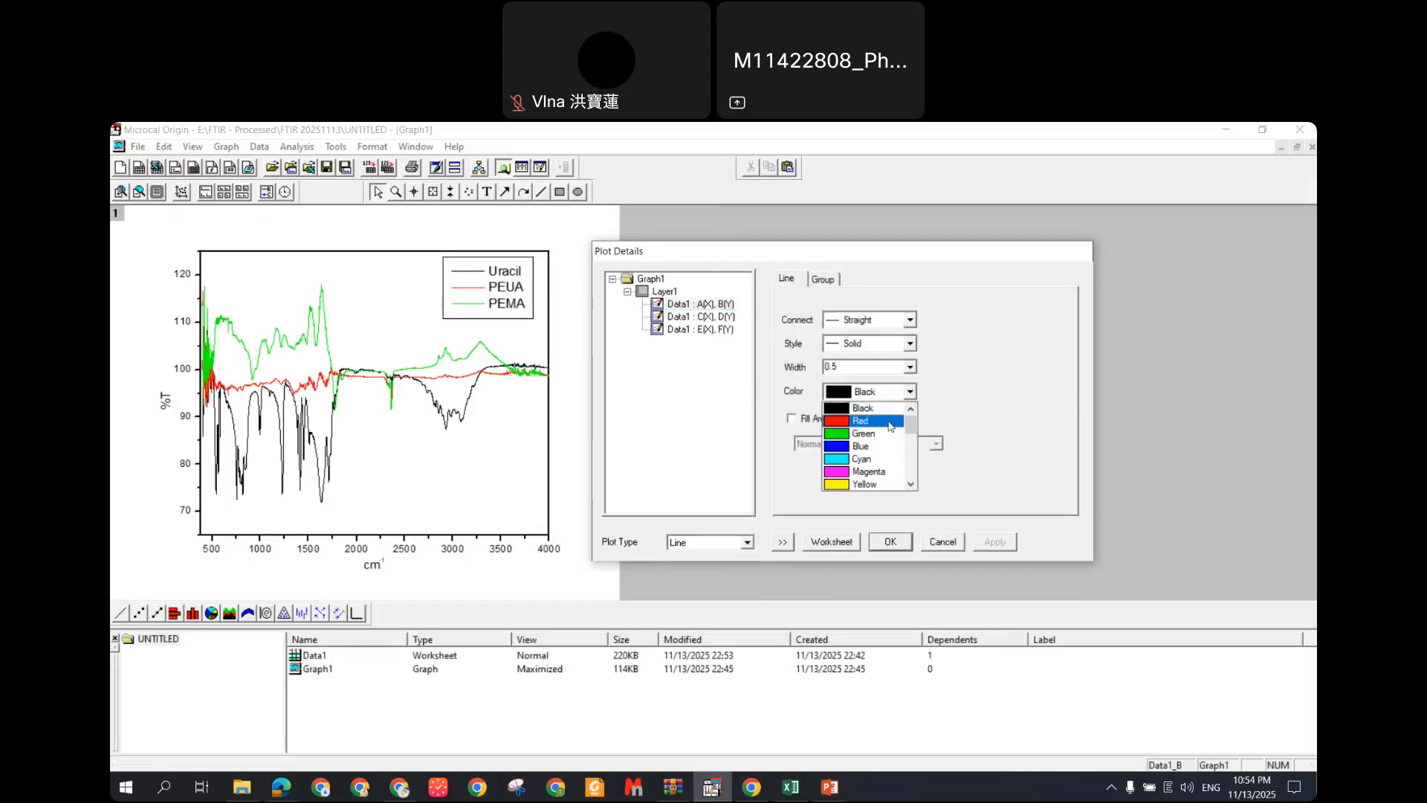
click(984, 366)
click(712, 318)
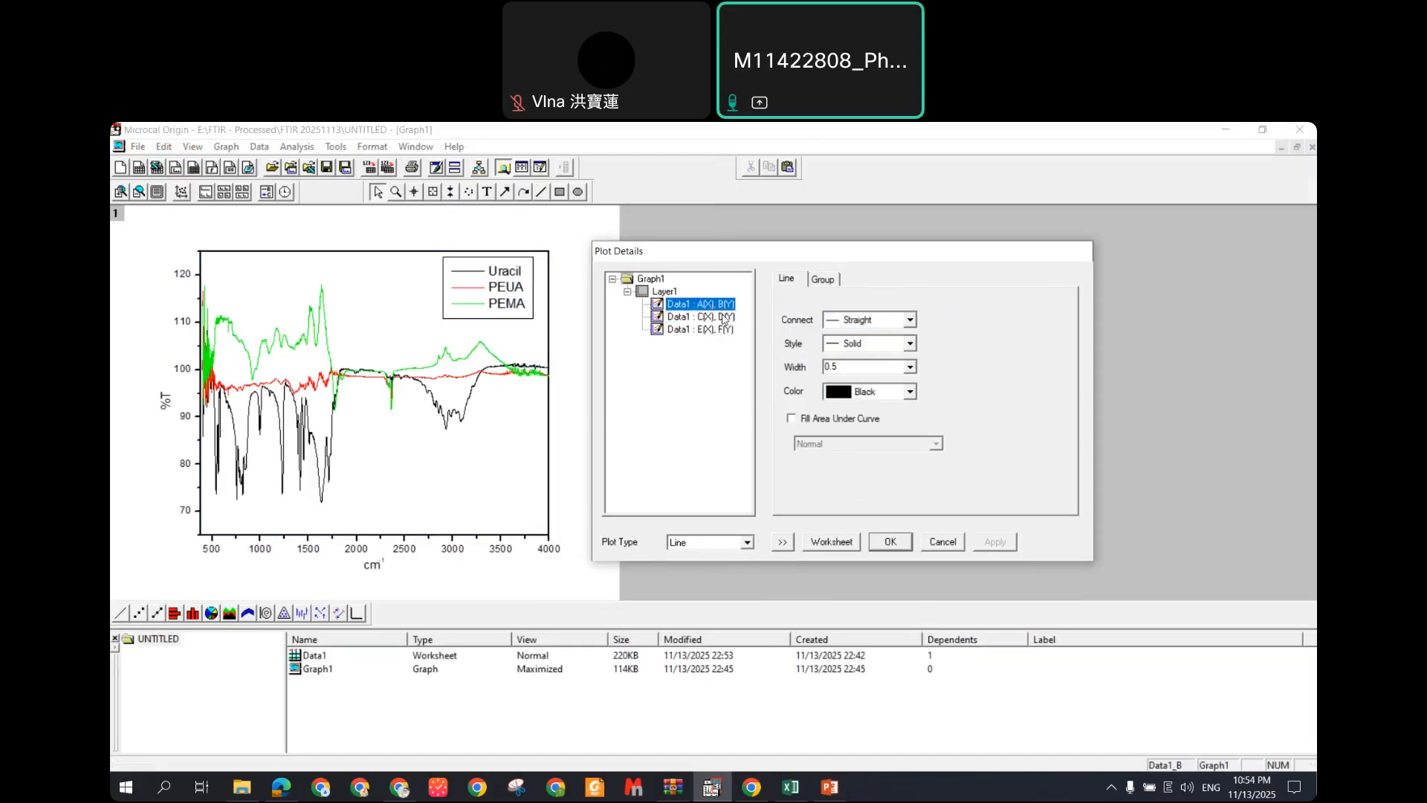
click(719, 316)
click(936, 546)
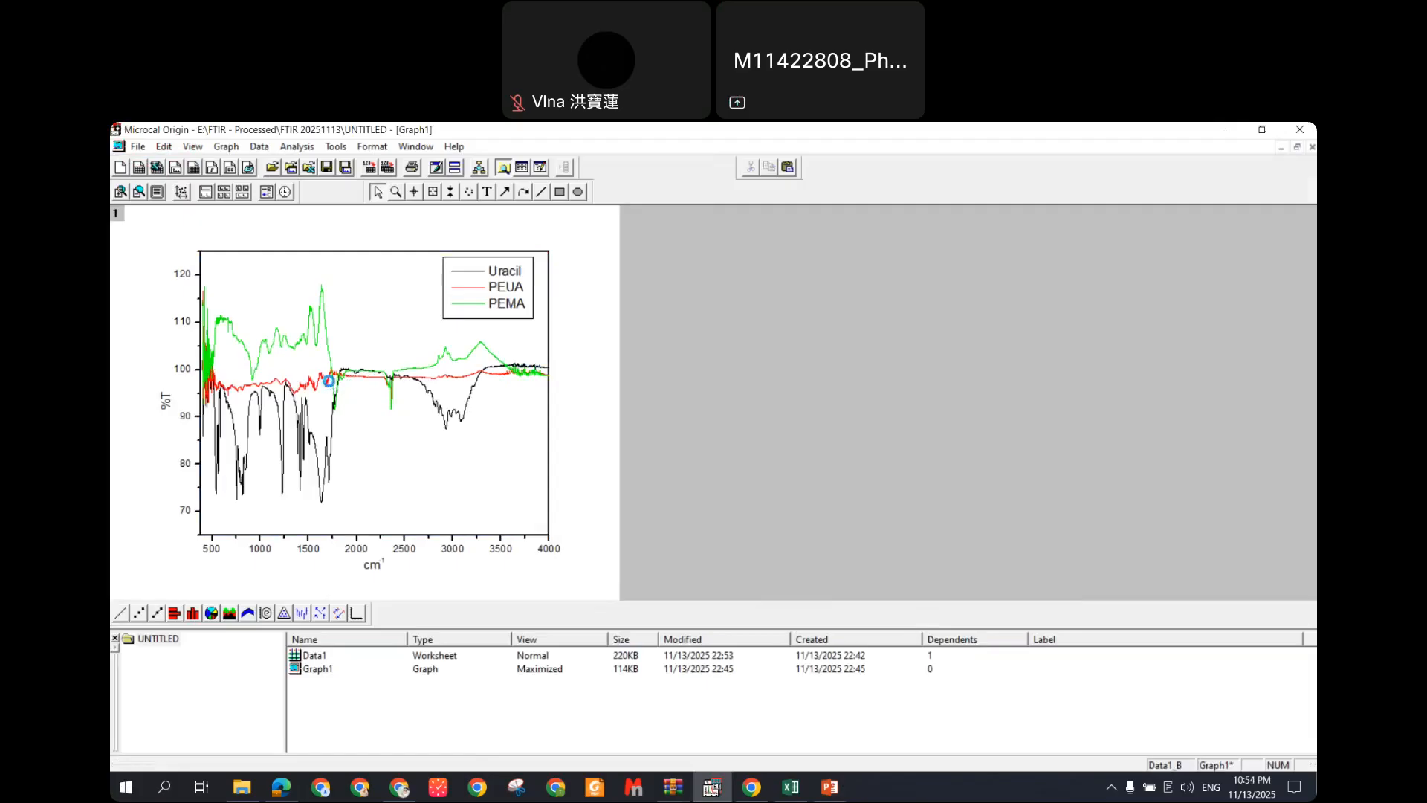
Step: Set Plot Details to Independent edit mode and make the PEUA curve blue
double_click(328, 382)
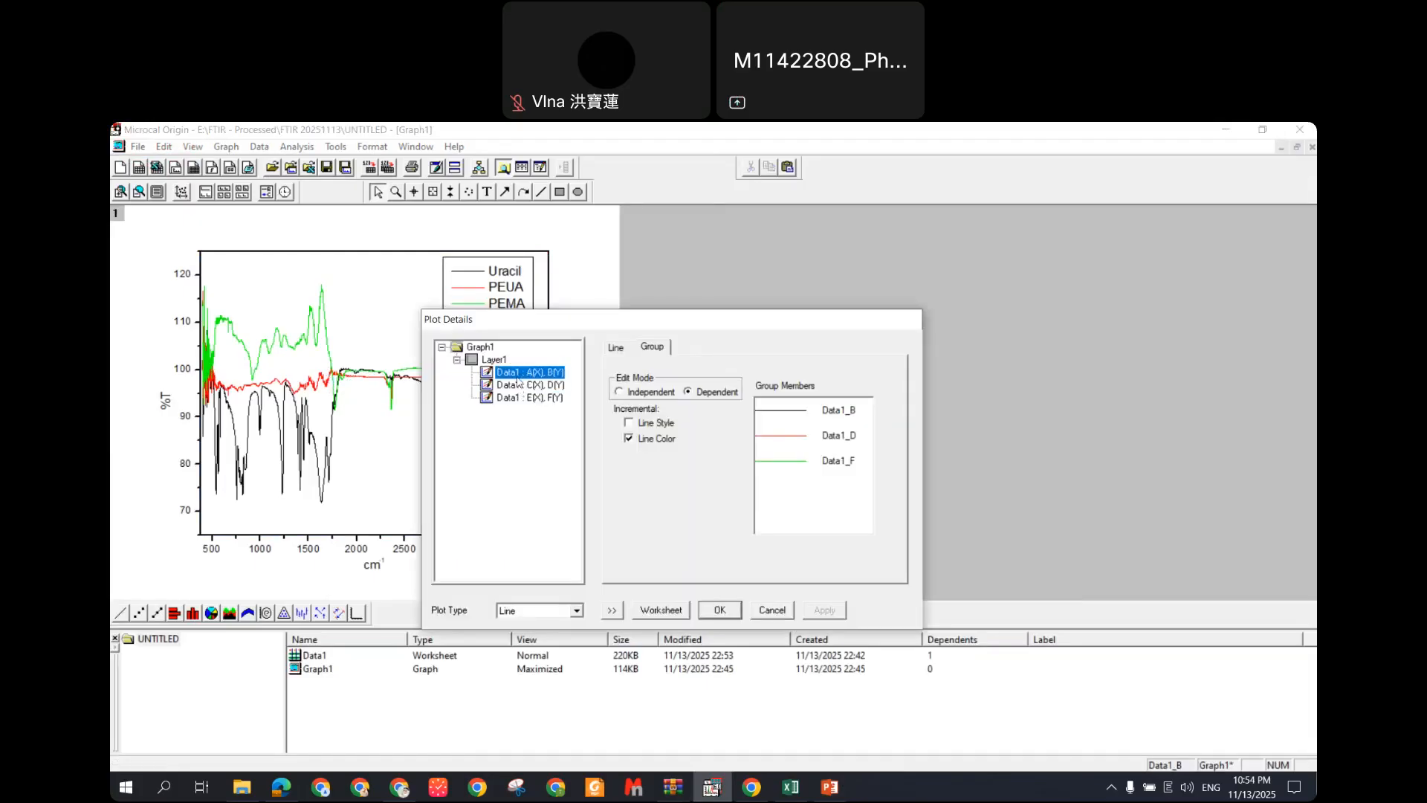
click(623, 392)
click(562, 386)
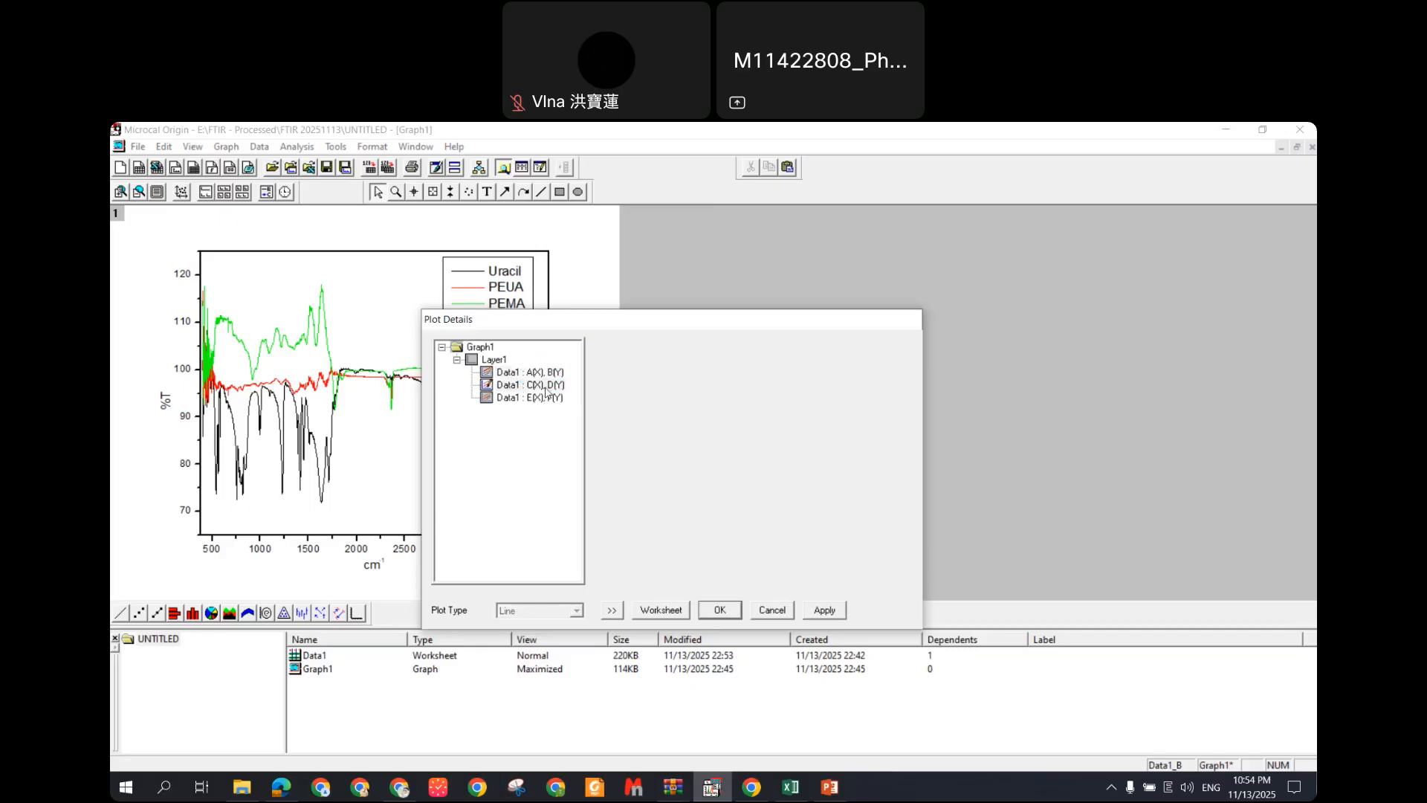
click(530, 372)
click(694, 396)
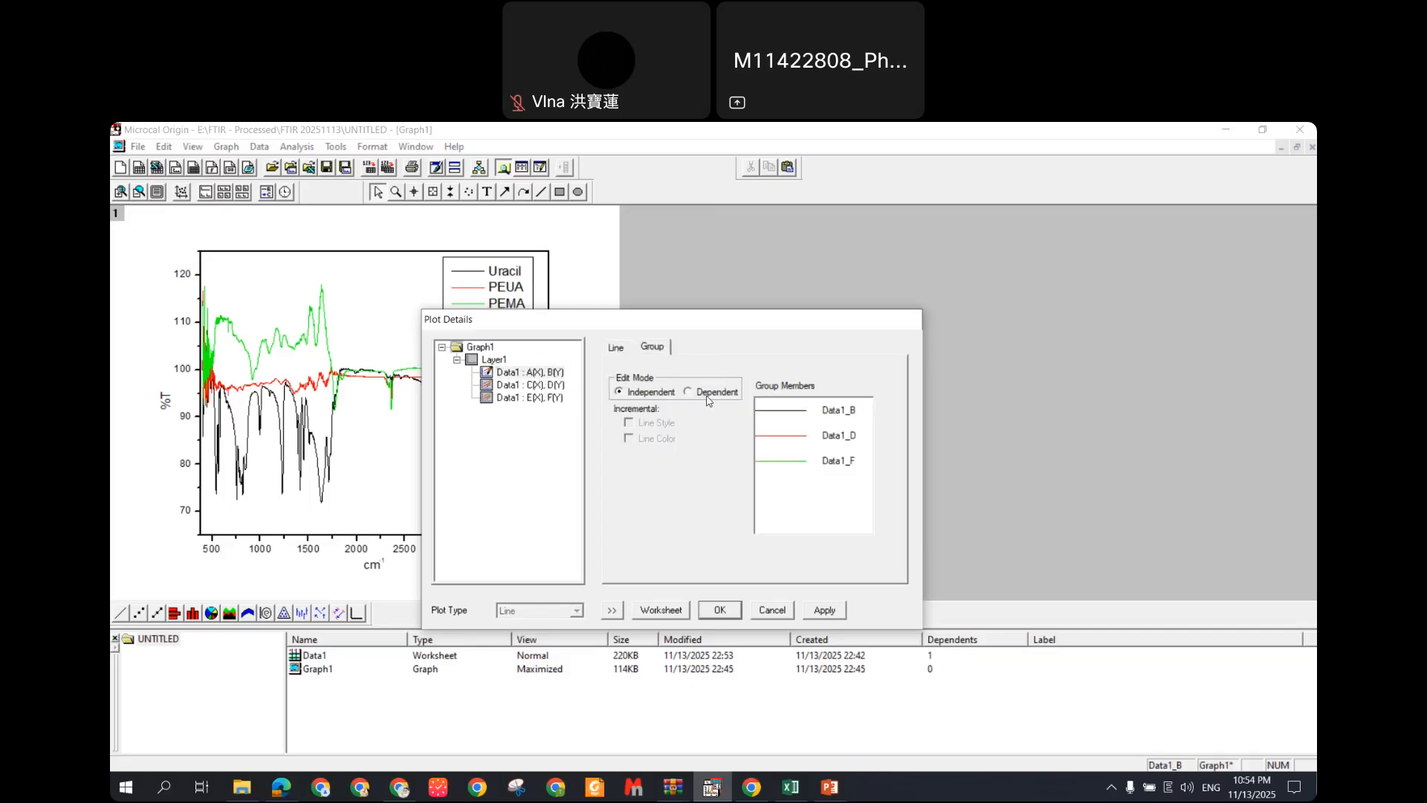
click(646, 394)
click(533, 385)
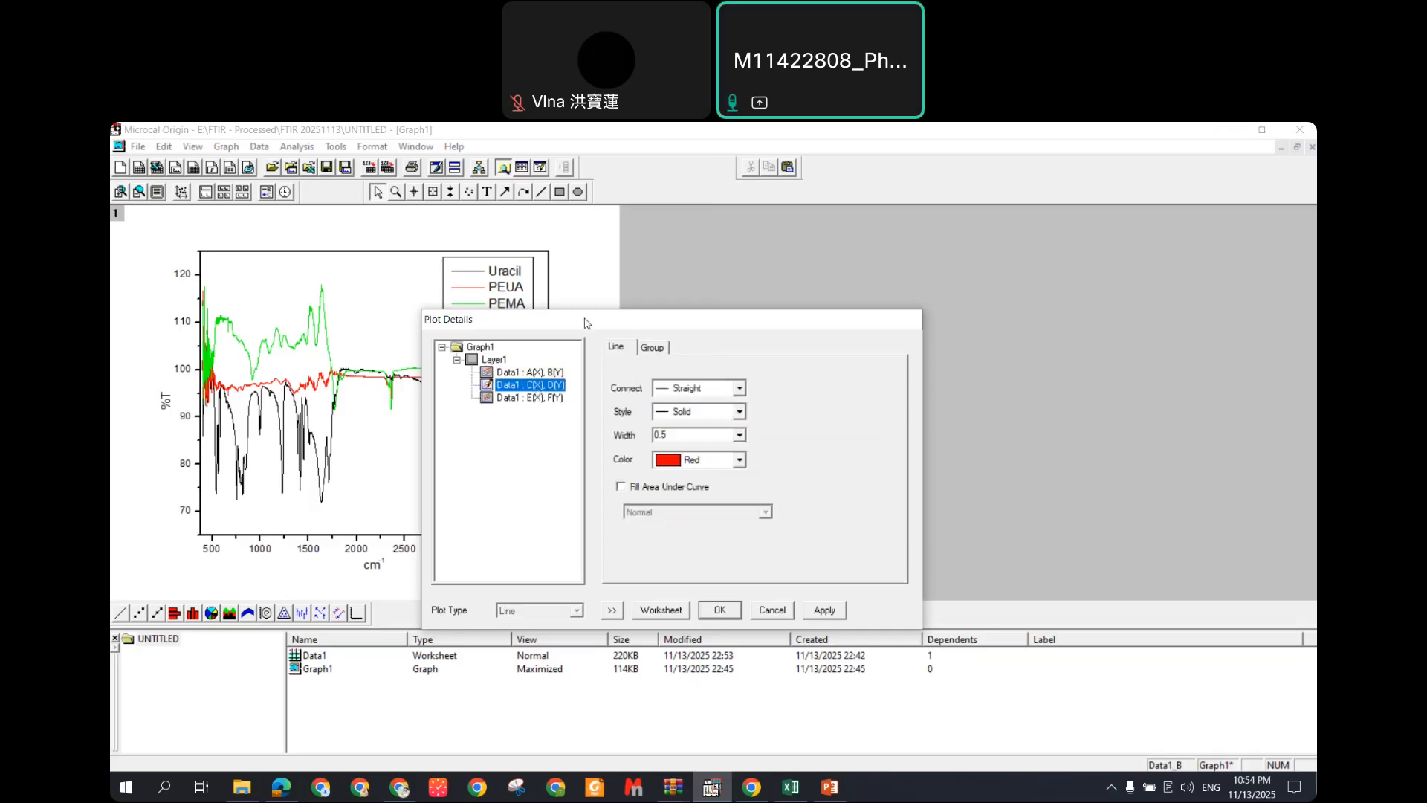
drag(717, 318, 877, 283)
click(901, 430)
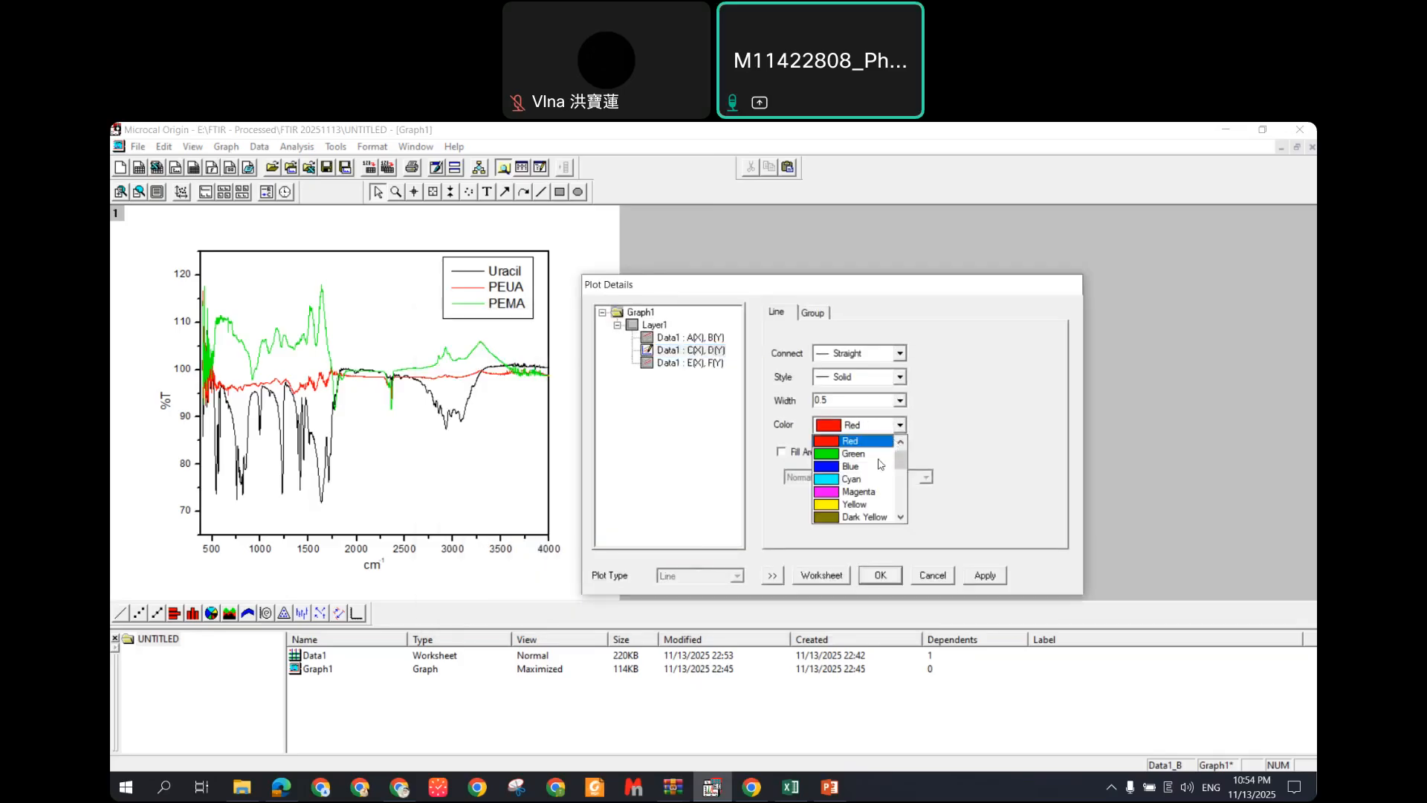
click(862, 471)
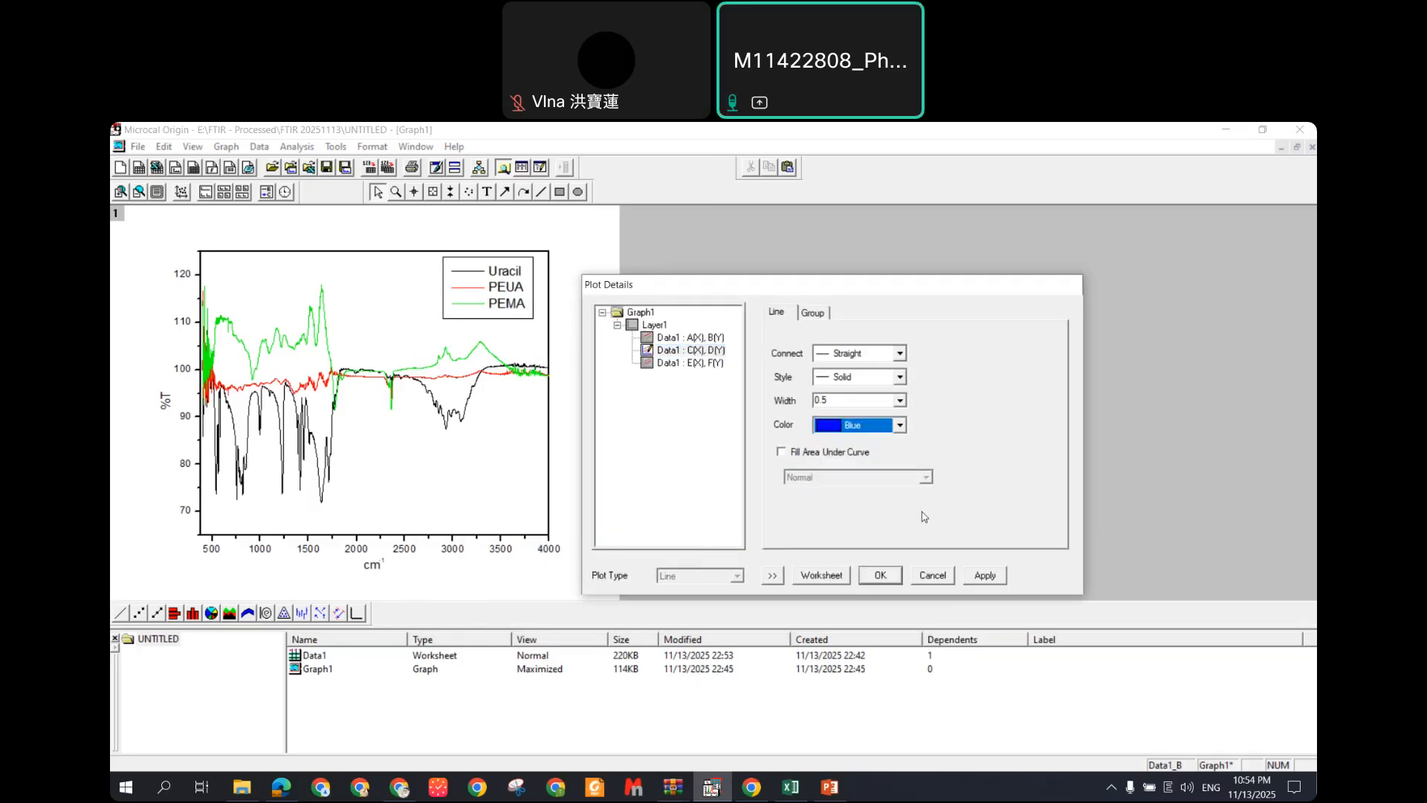
click(984, 576)
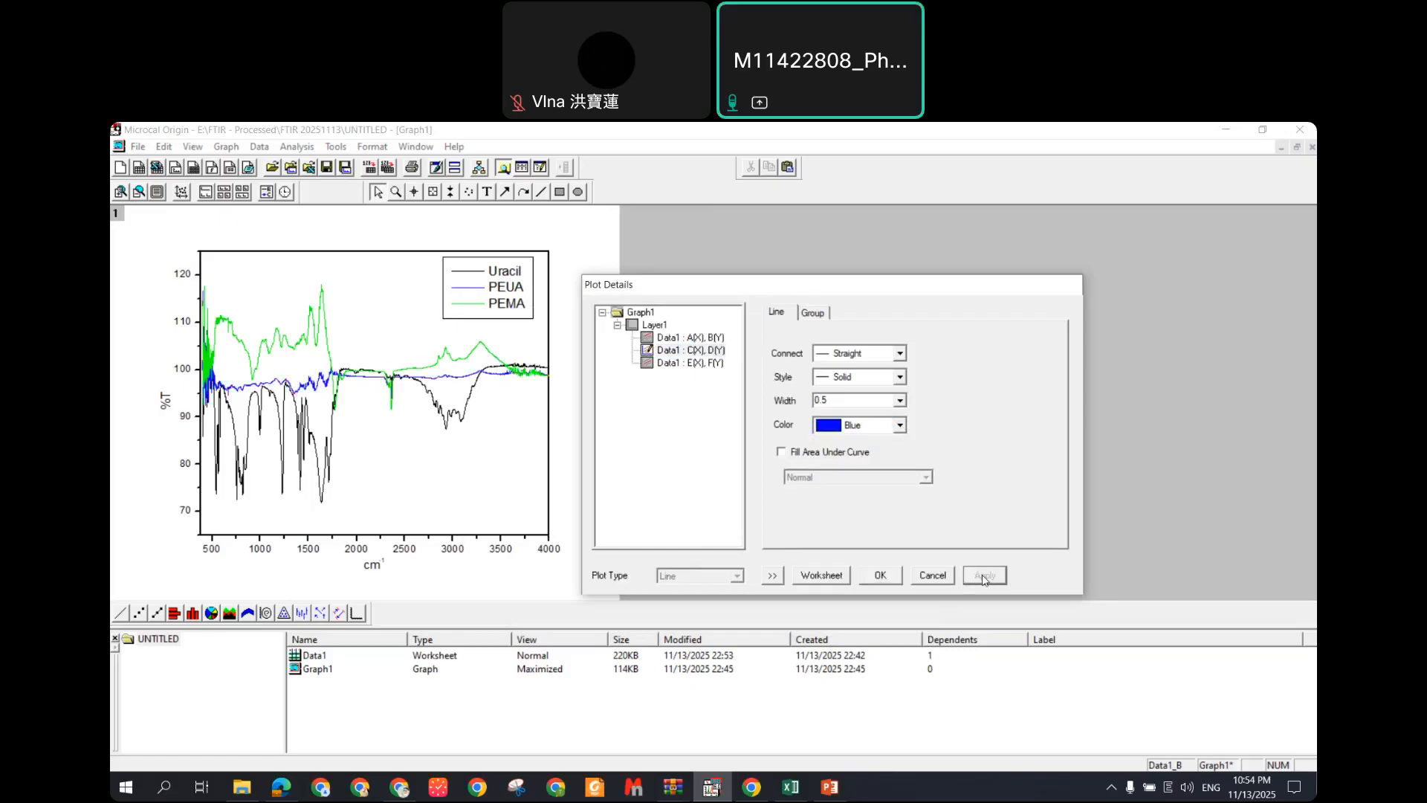
Step: Make the PEMA curve red, confirm the colours, and save the project with Ctrl+S
click(684, 364)
click(900, 428)
scroll(862, 483, down, 5)
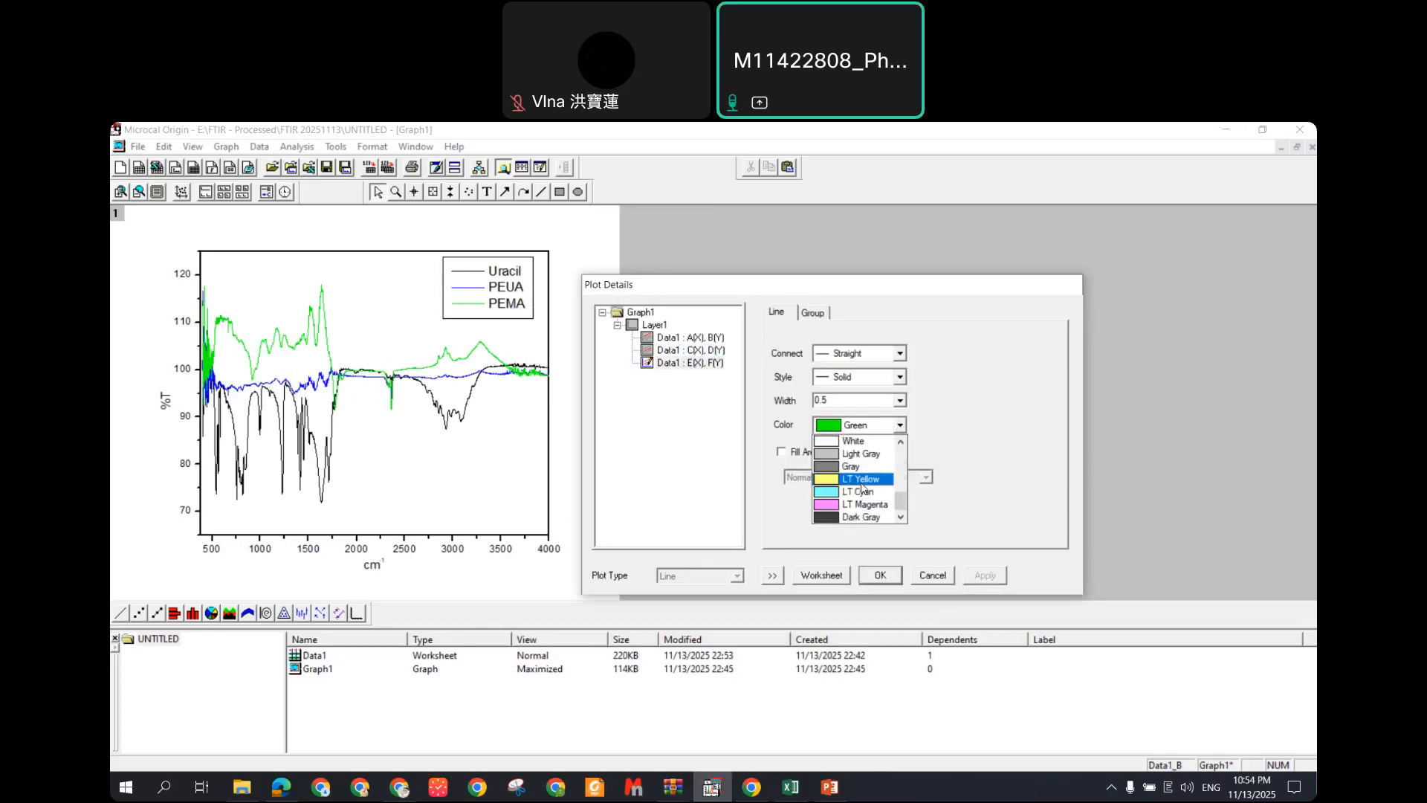
scroll(863, 475, up, 6)
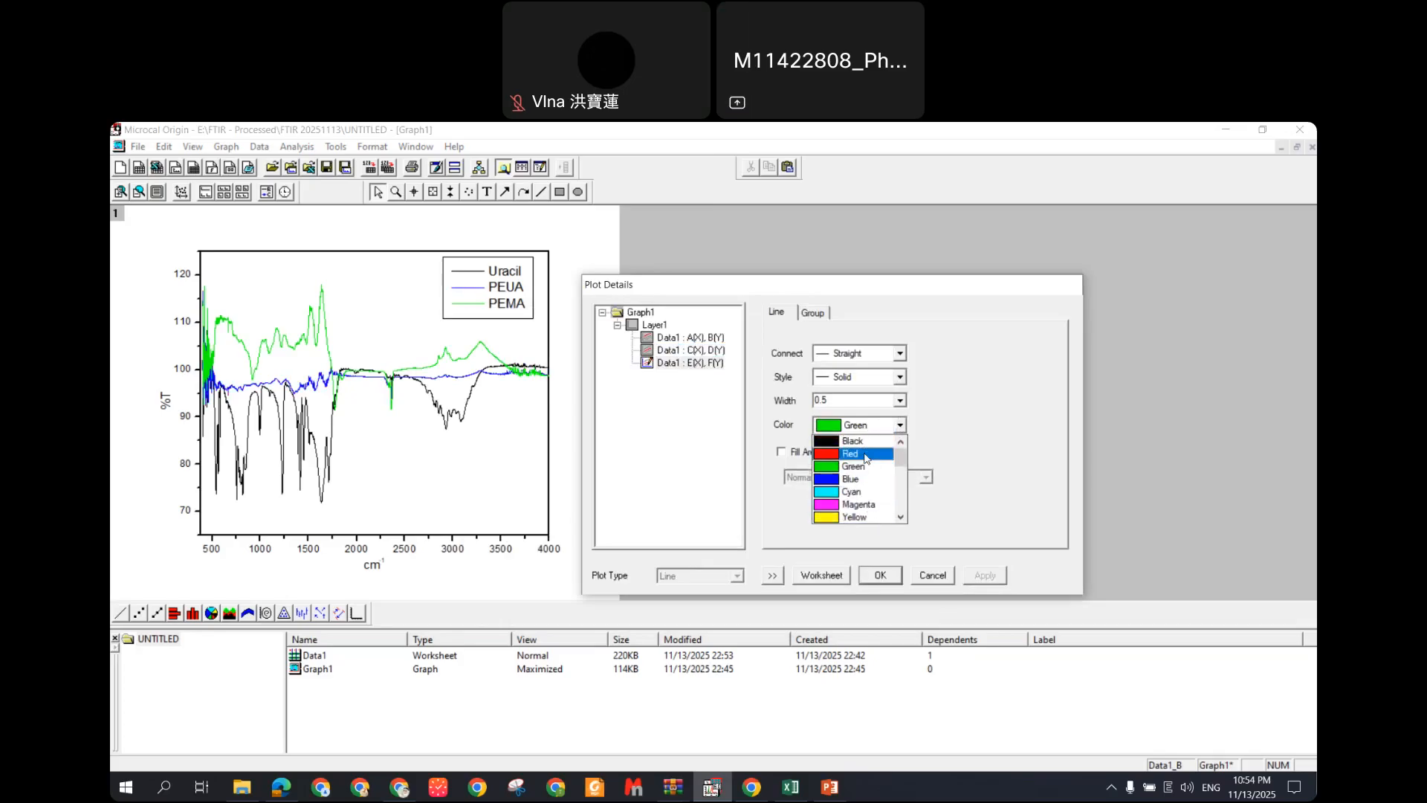
click(865, 454)
click(988, 577)
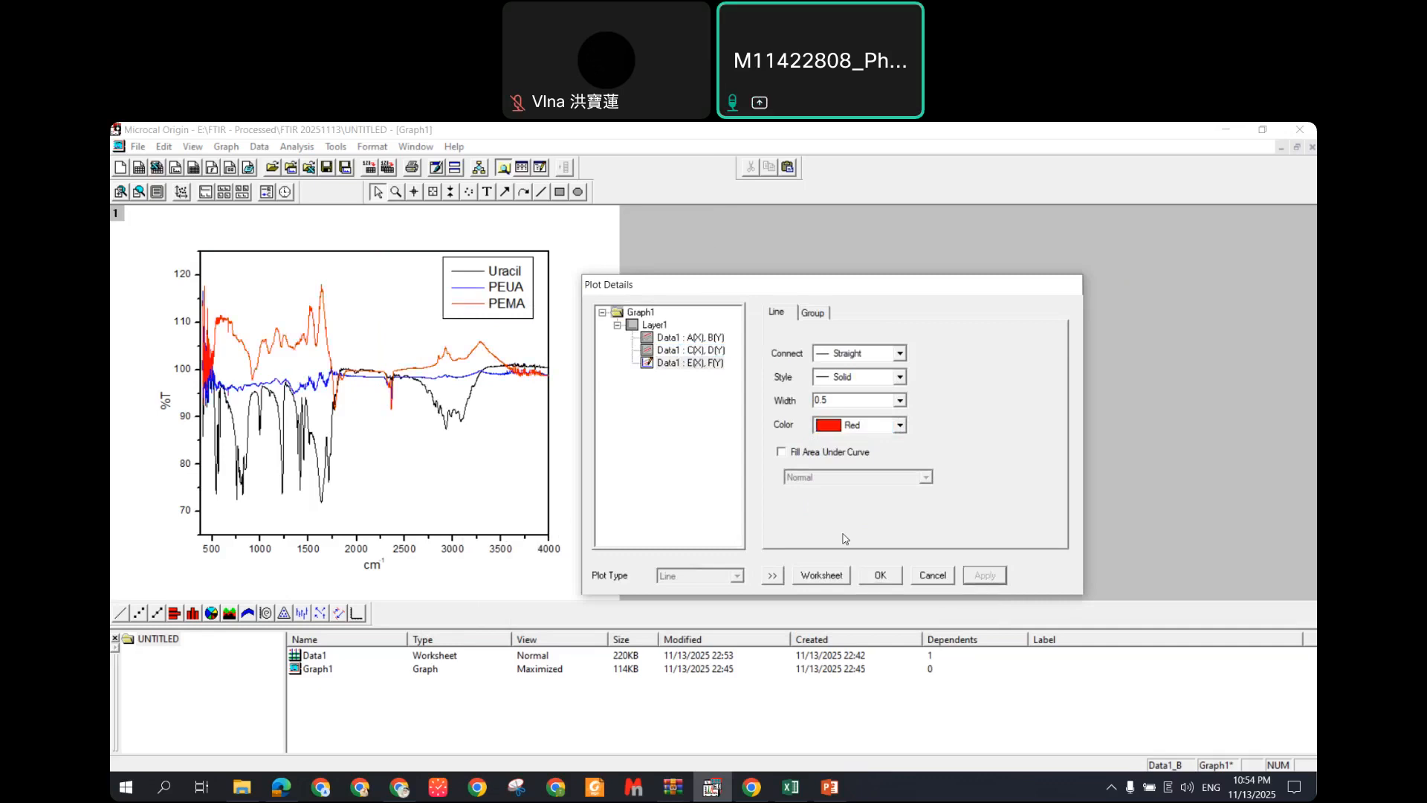
click(880, 578)
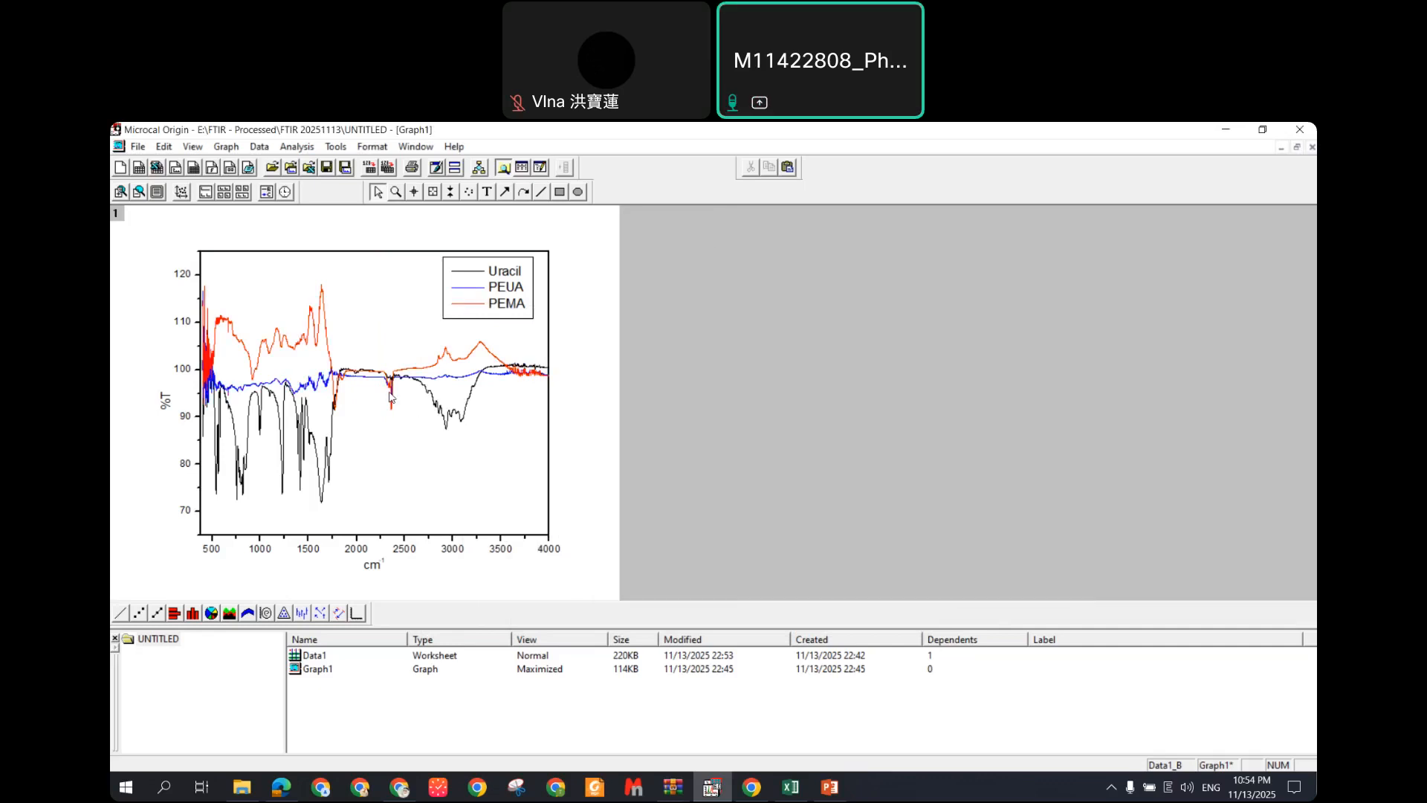
key(ctrl+s)
Step: Copy the Origin graph page and paste it onto slide 2, replacing the earlier copy
right_click(368, 336)
right_click(549, 346)
right_click(639, 294)
click(647, 420)
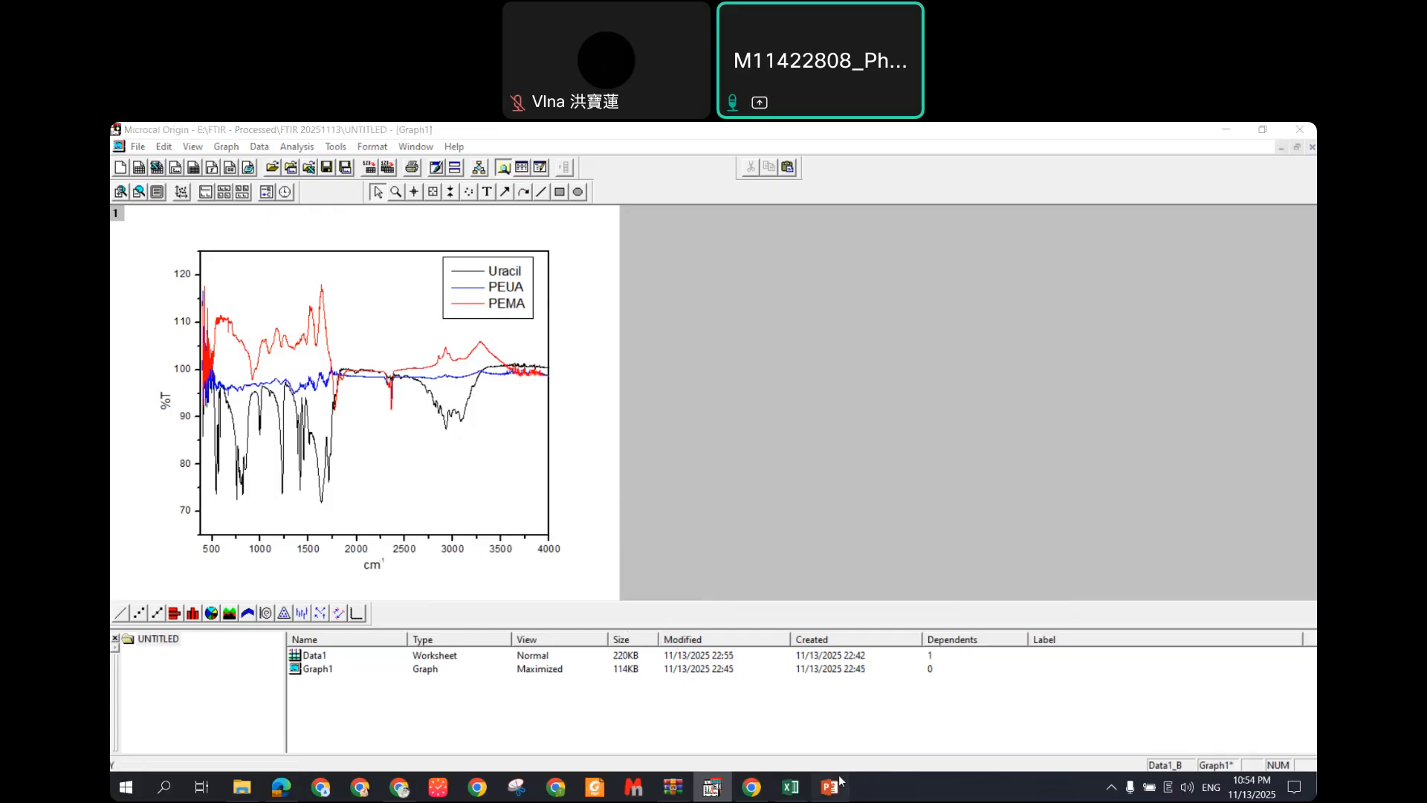
click(830, 786)
key(Delete)
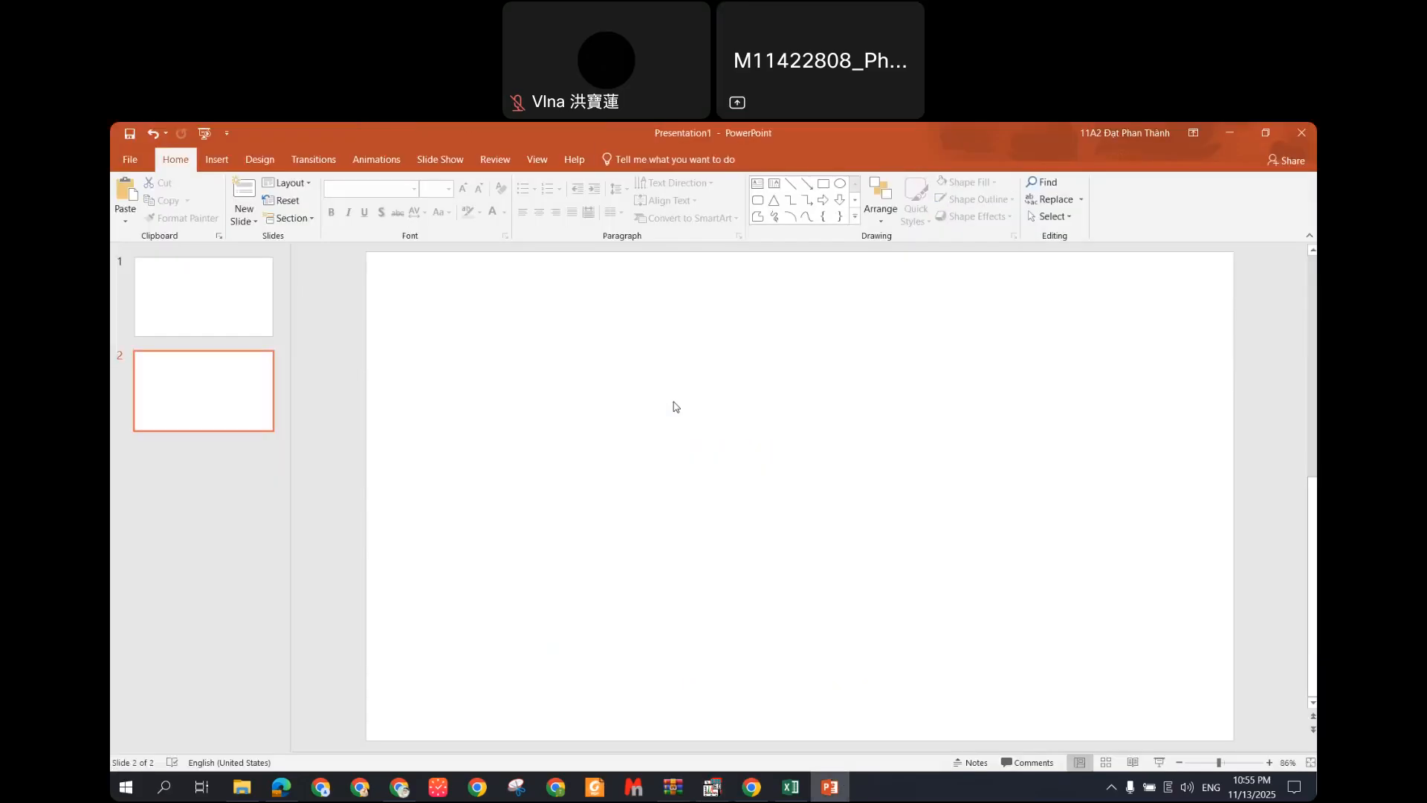
key(ctrl+v)
Step: Enlarge and position the pasted graph on slide 2, then return to Origin
drag(747, 455, 481, 322)
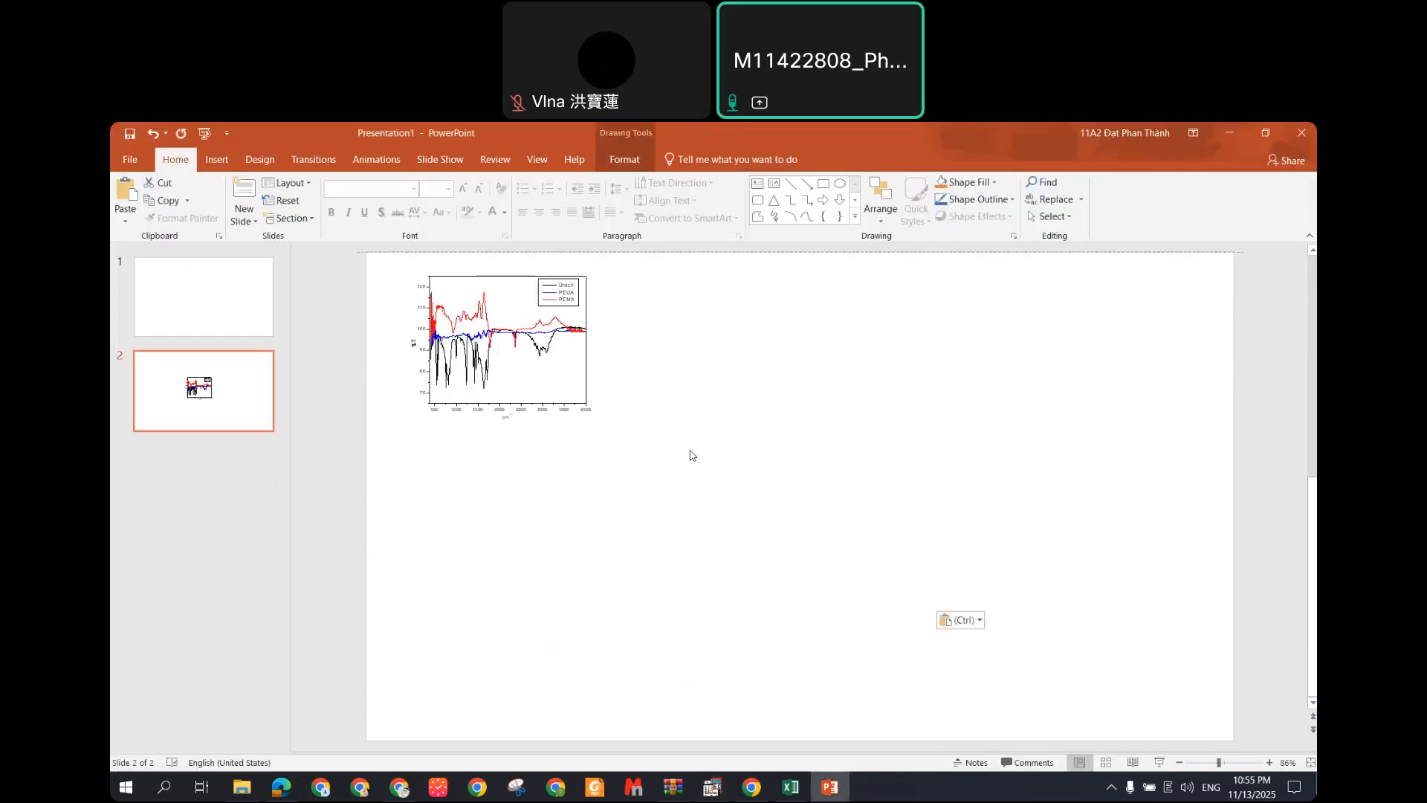
drag(669, 476, 891, 645)
drag(819, 527, 863, 584)
drag(933, 718, 997, 751)
click(1056, 626)
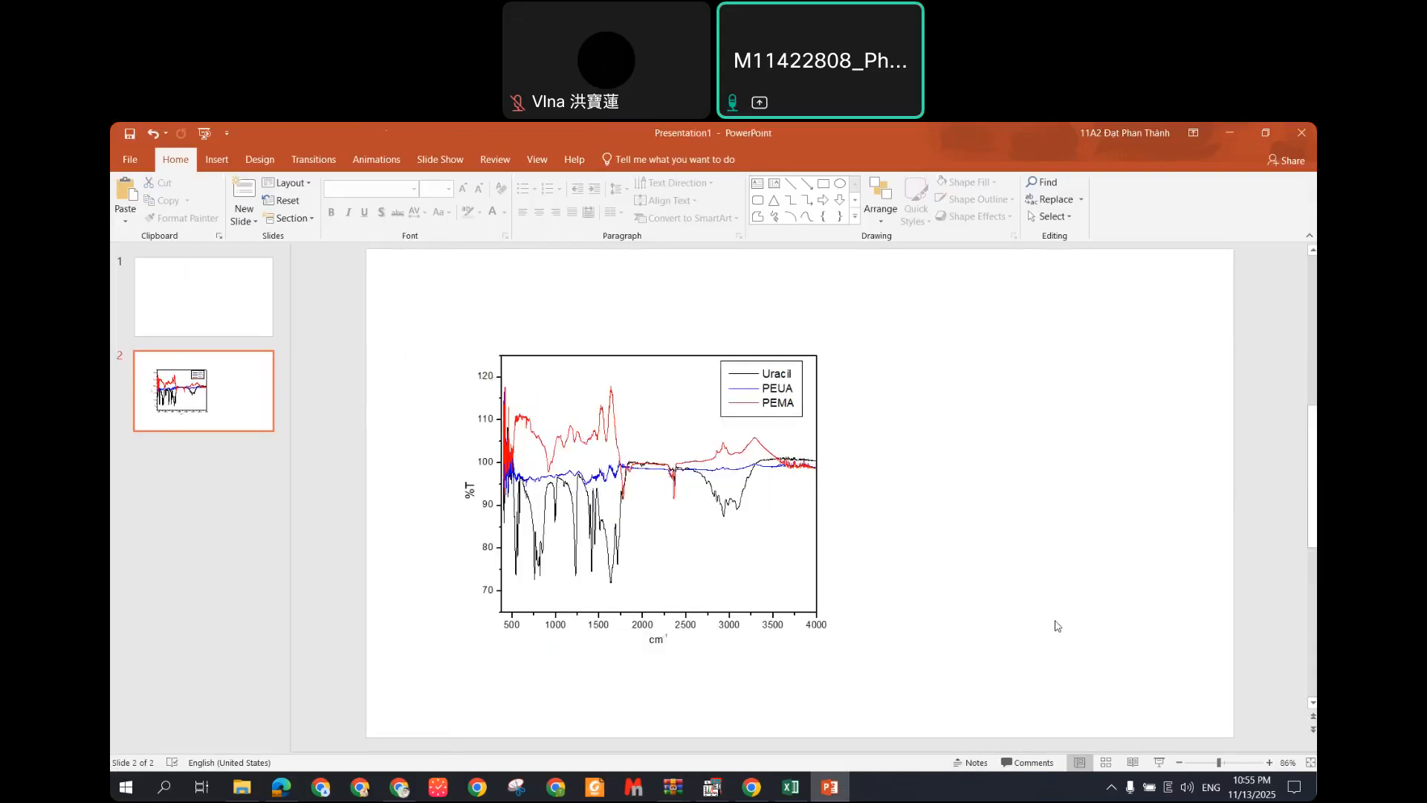
drag(599, 512, 566, 474)
click(1077, 518)
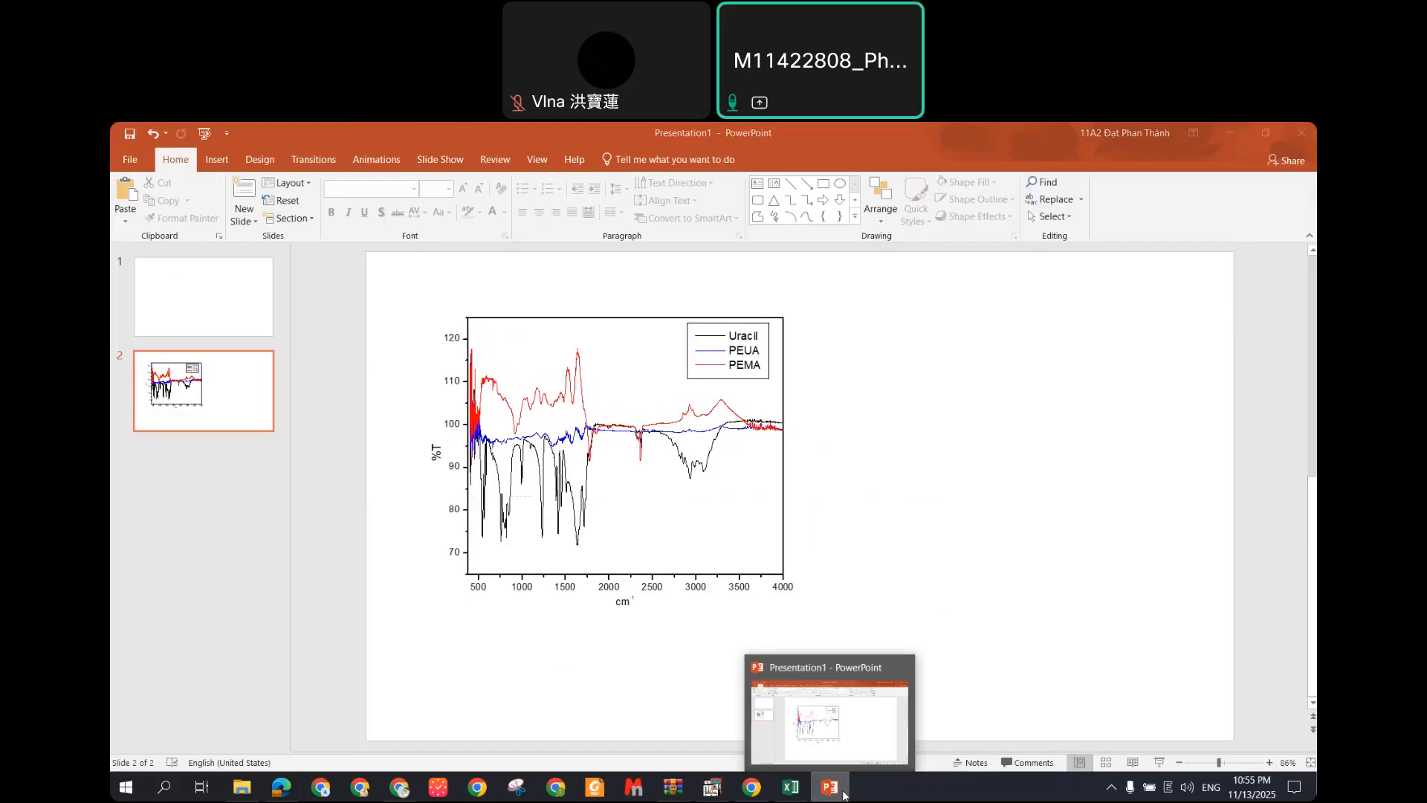
click(844, 795)
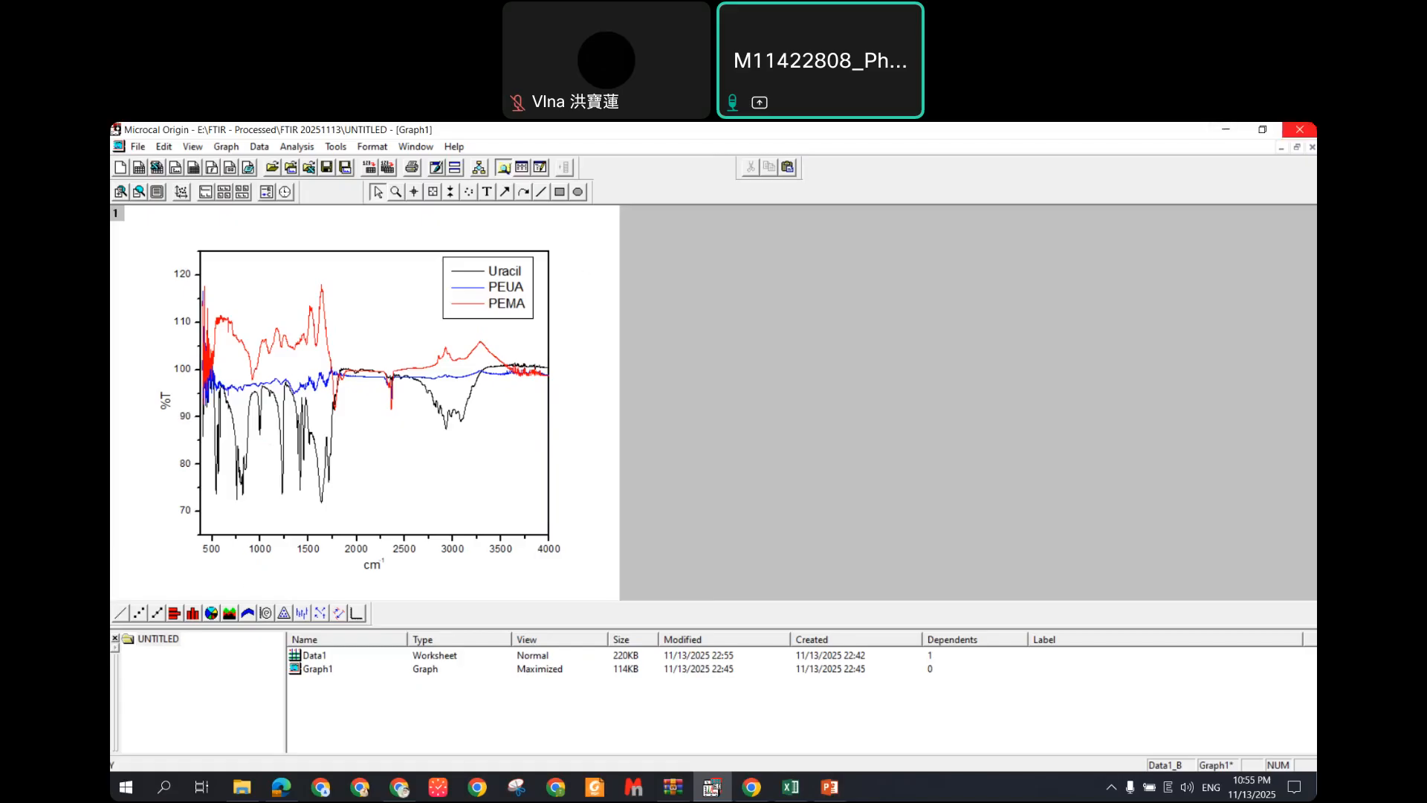
Step: Dismiss the close prompt, save the Origin project with Save Project, and return to PowerPoint
click(1300, 129)
key(Escape)
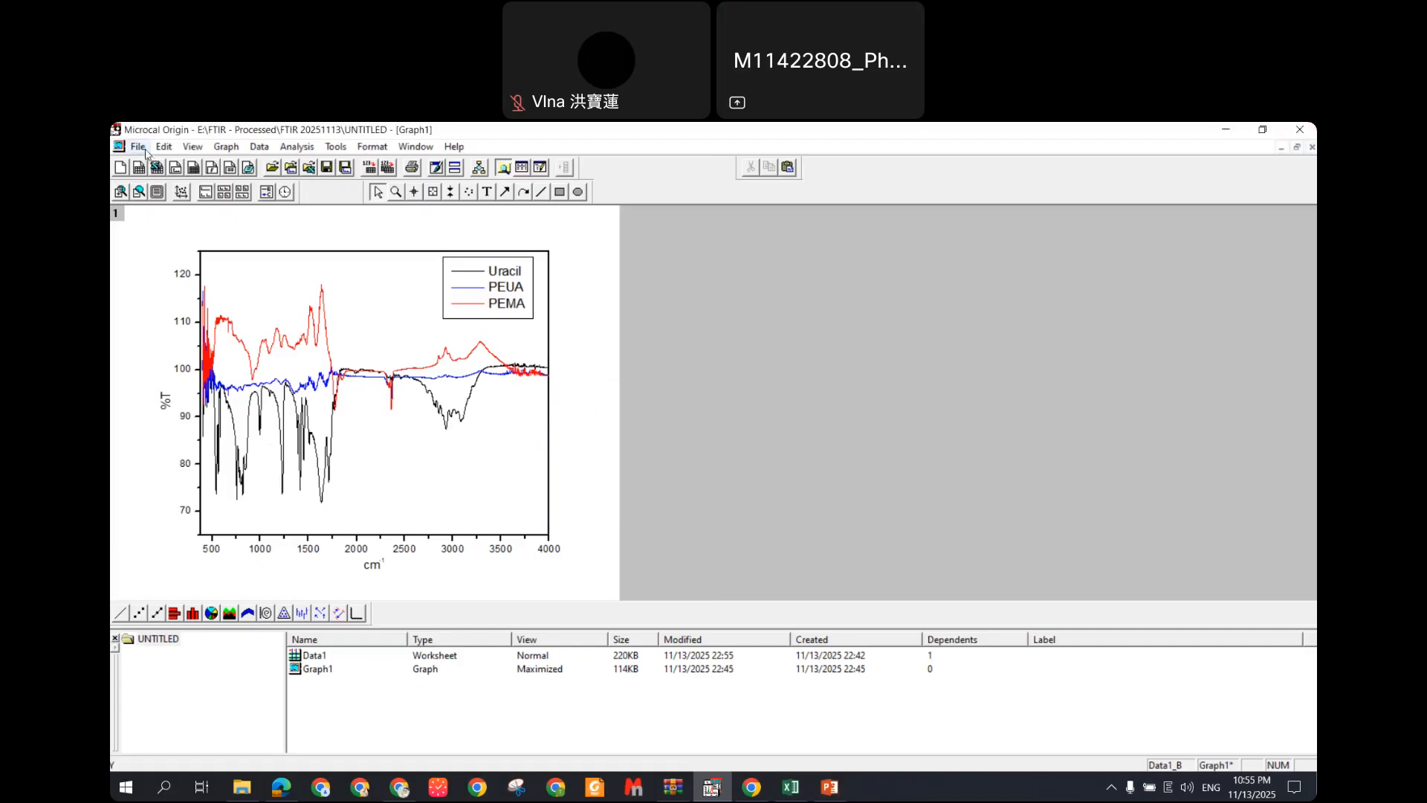
click(137, 147)
click(192, 256)
click(834, 795)
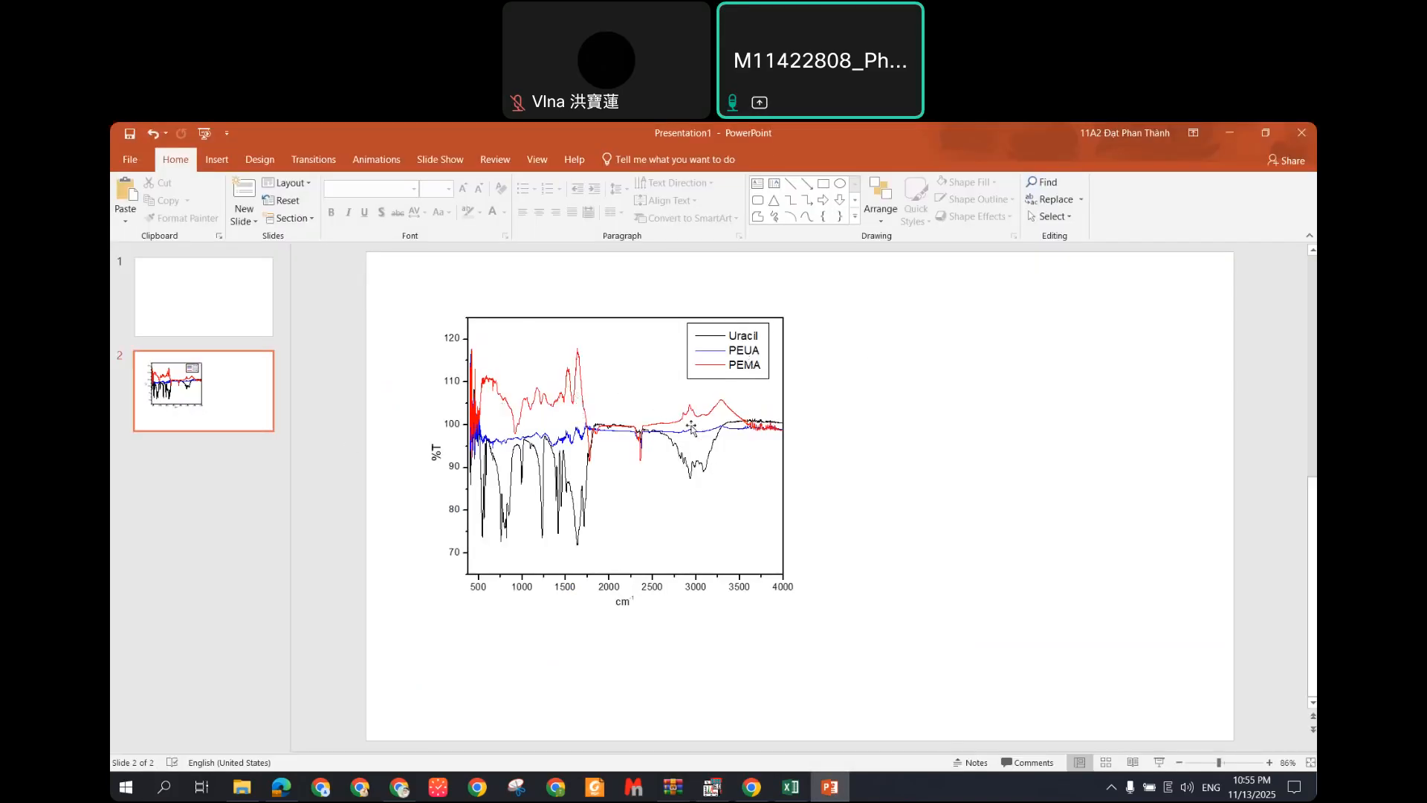
Step: Enlarge the FTIR graph picture on slide 2 and shift it slightly
drag(682, 401, 692, 412)
drag(963, 733, 1057, 799)
mouse_move(758, 417)
mouse_down()
mouse_move(718, 419)
mouse_move(745, 404)
mouse_up()
click(217, 159)
Step: Draw a straight vertical line across the chart, then delete it
click(363, 199)
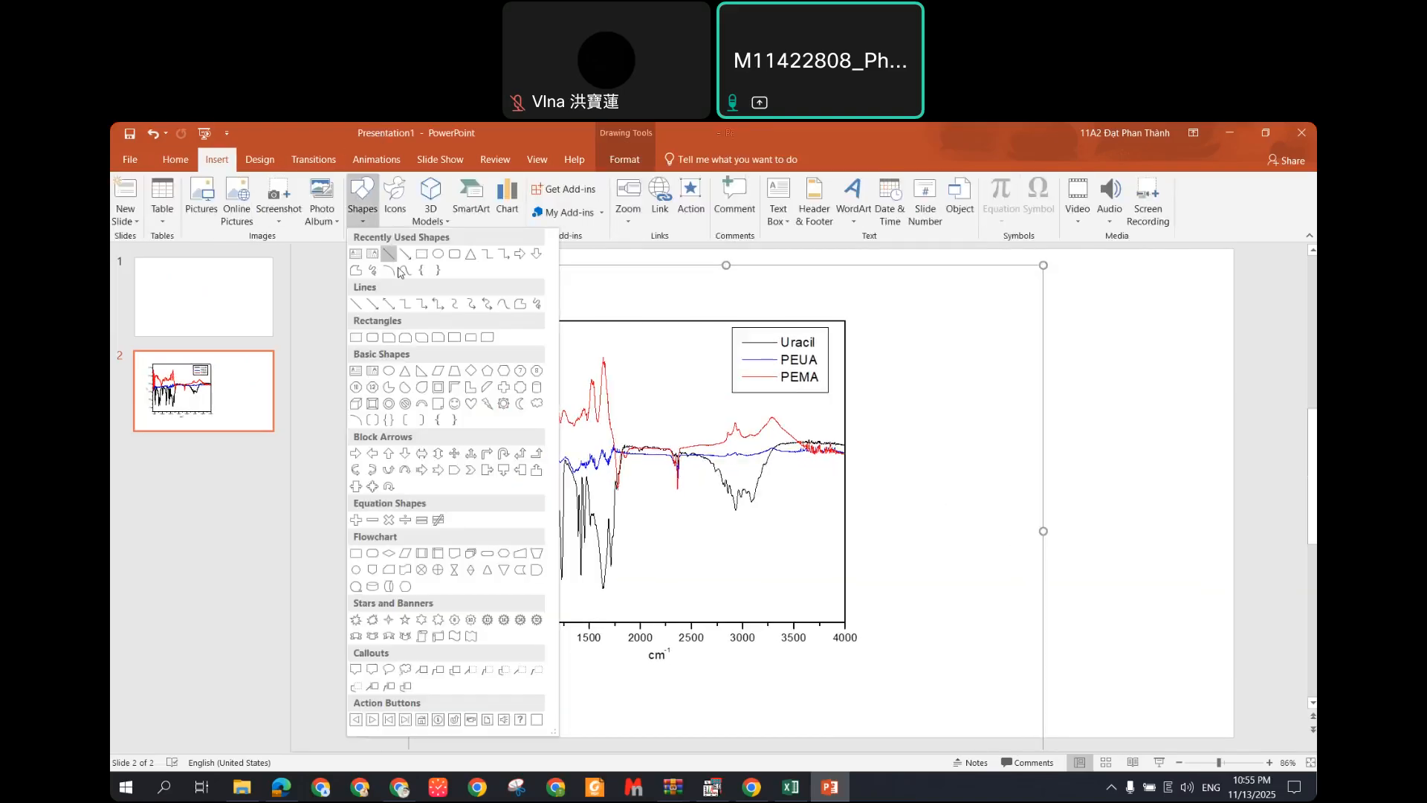
click(389, 253)
mouse_move(578, 284)
mouse_down()
mouse_move(631, 548)
mouse_move(618, 700)
mouse_up()
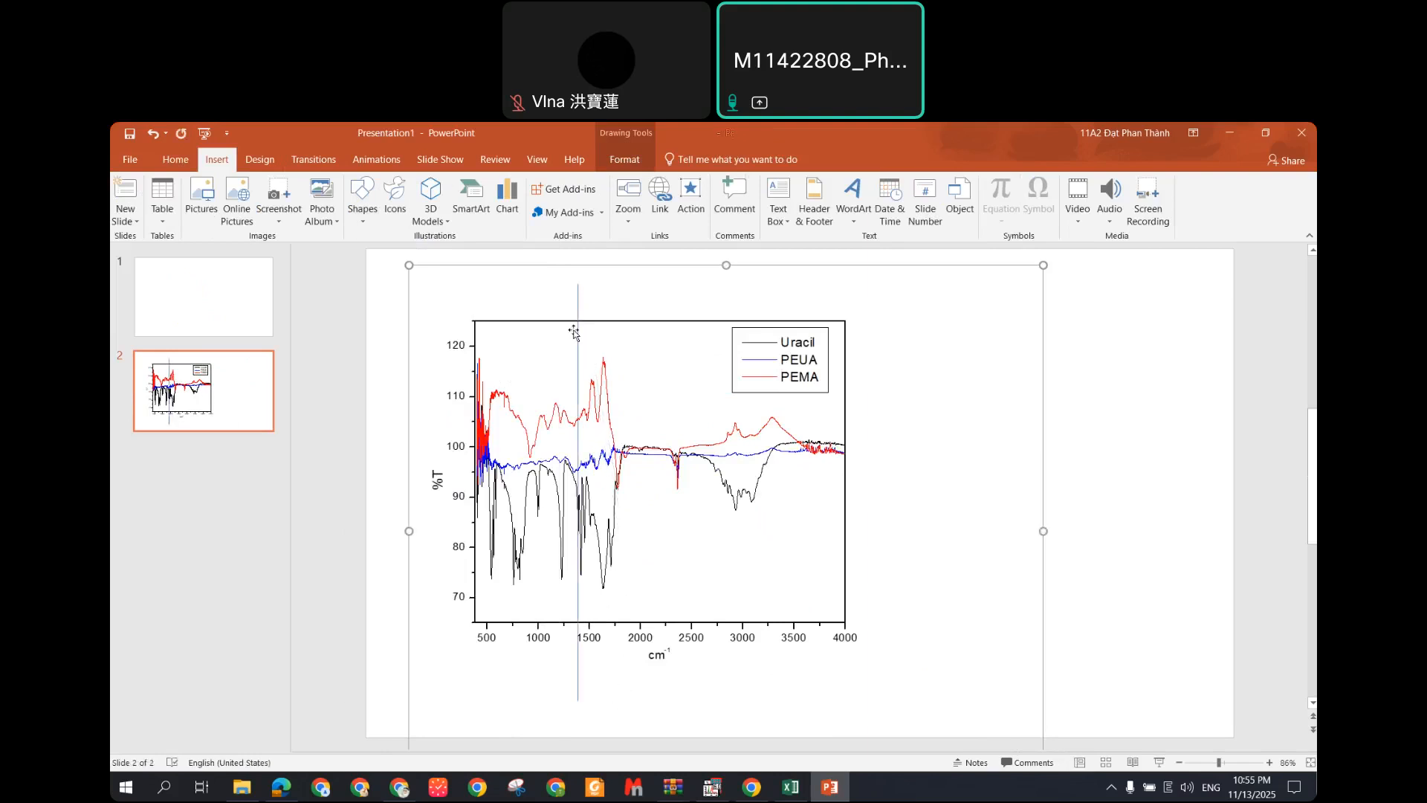
drag(577, 329, 782, 338)
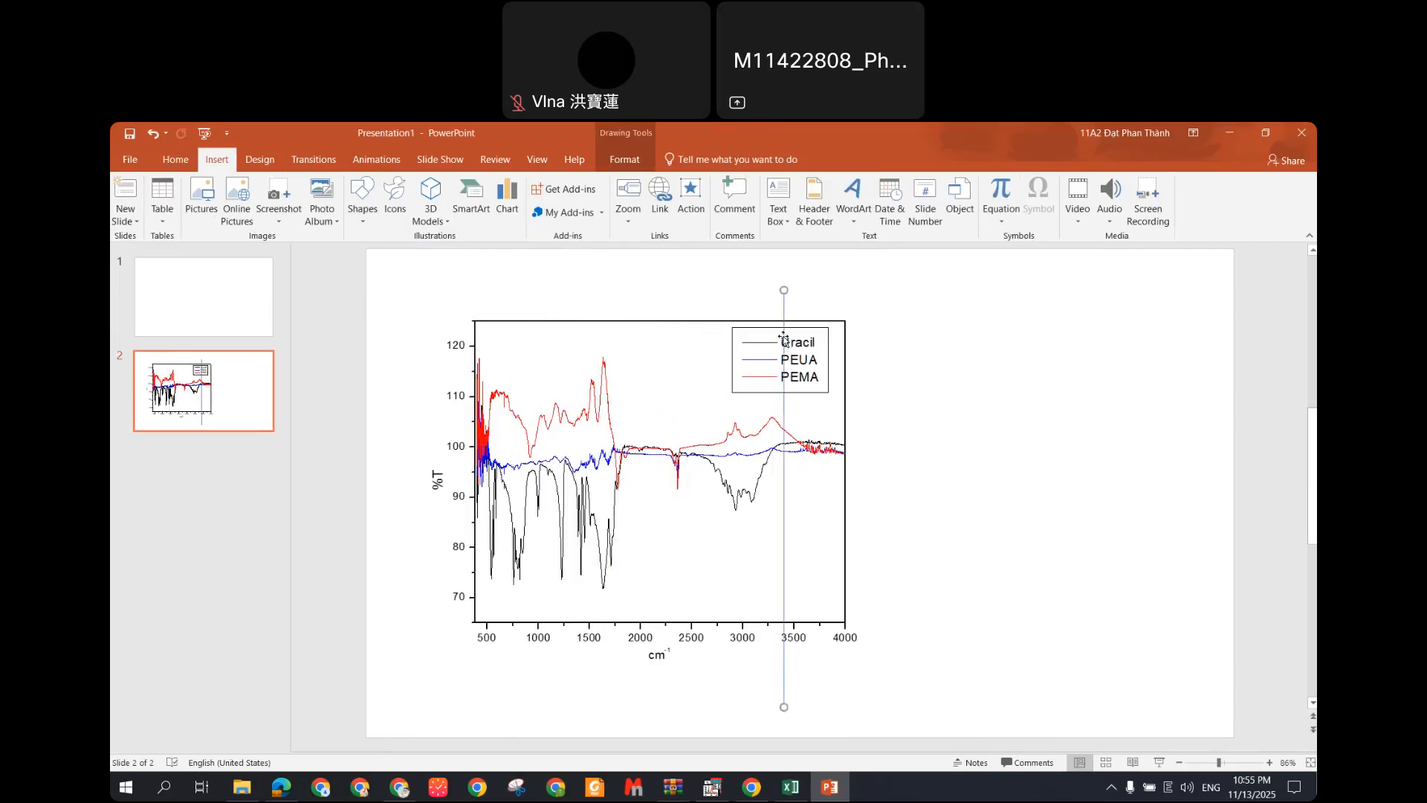
key(Delete)
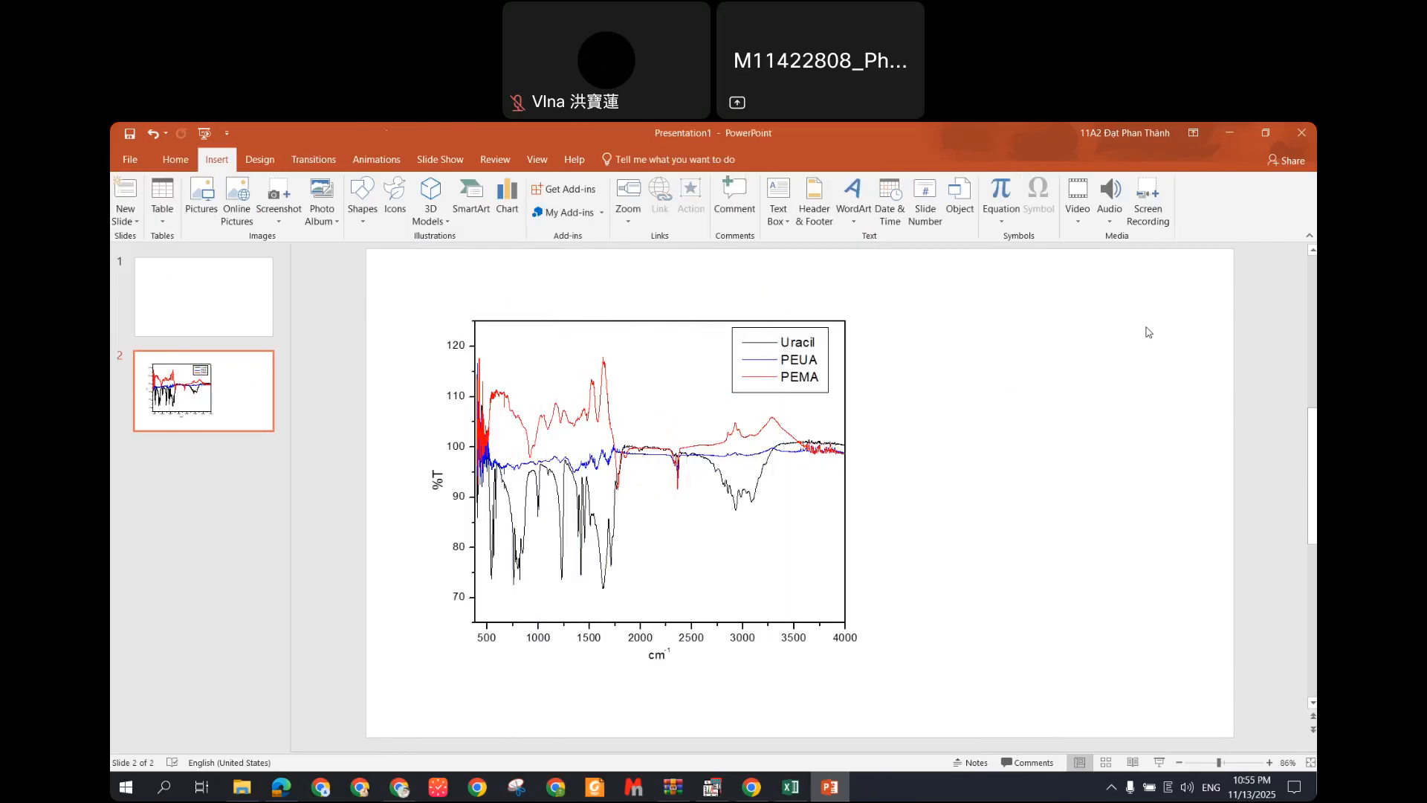